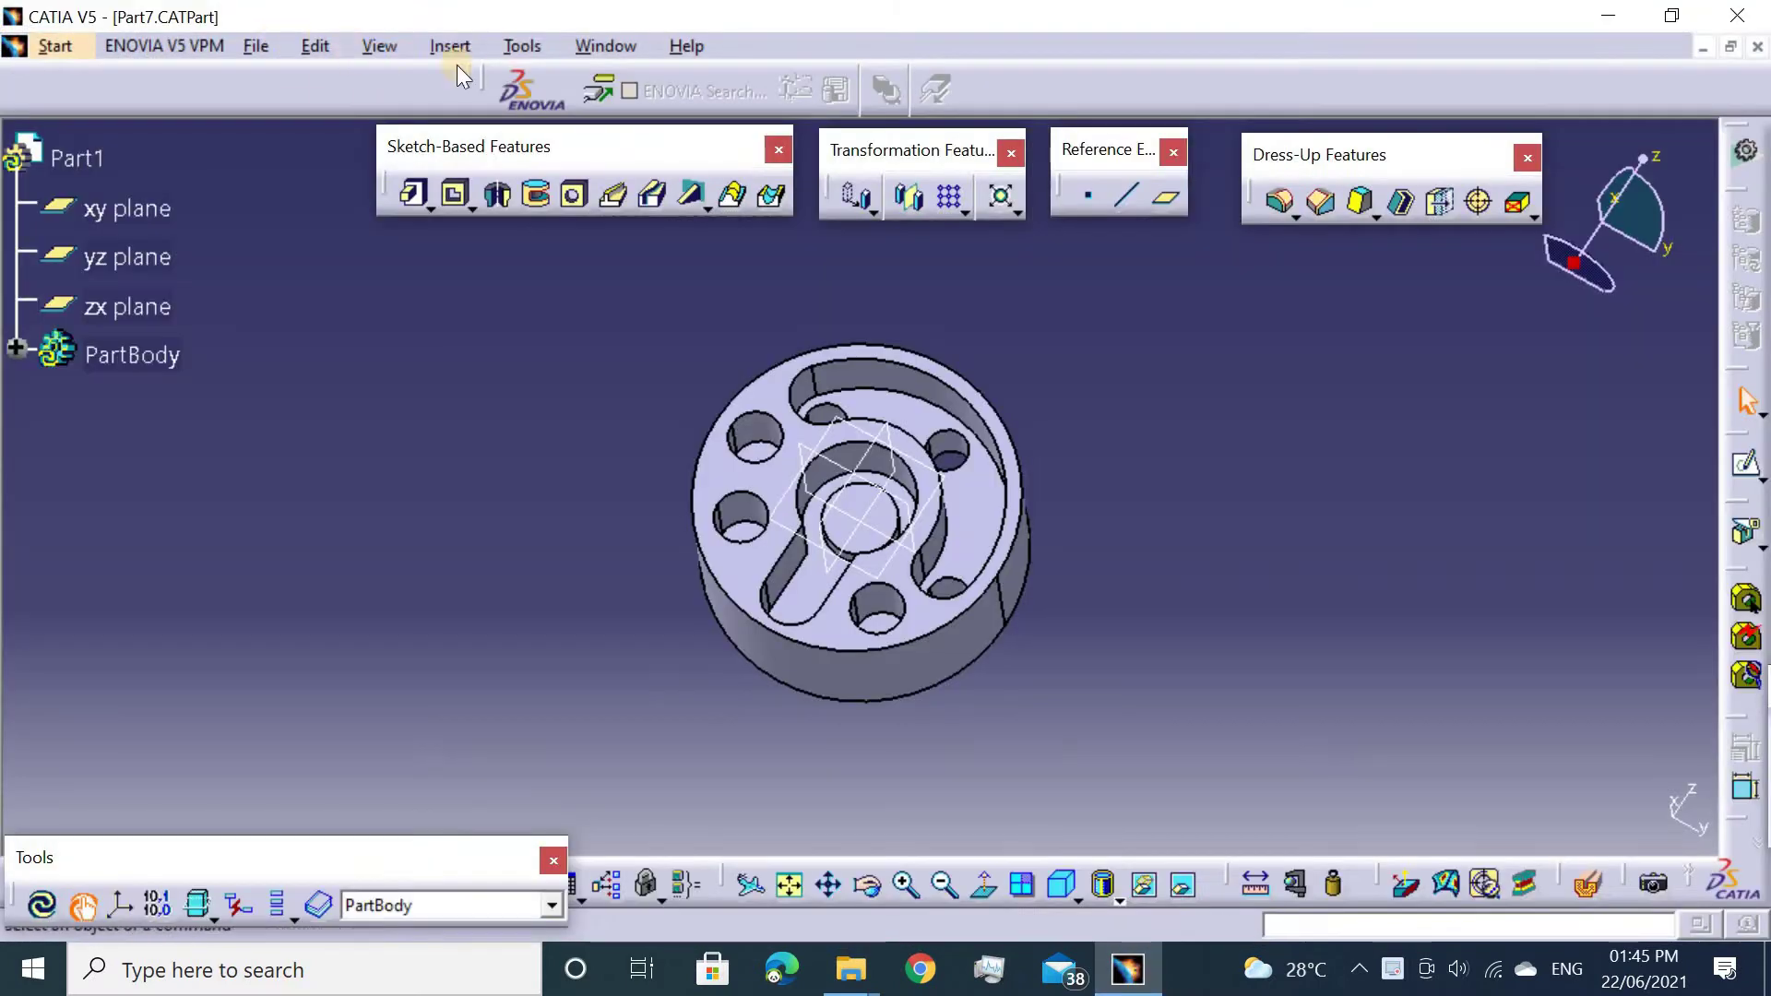
Add Body.2 and sketch a circle centred on the origin of the holed face.
left_click(471, 55)
left_click(475, 111)
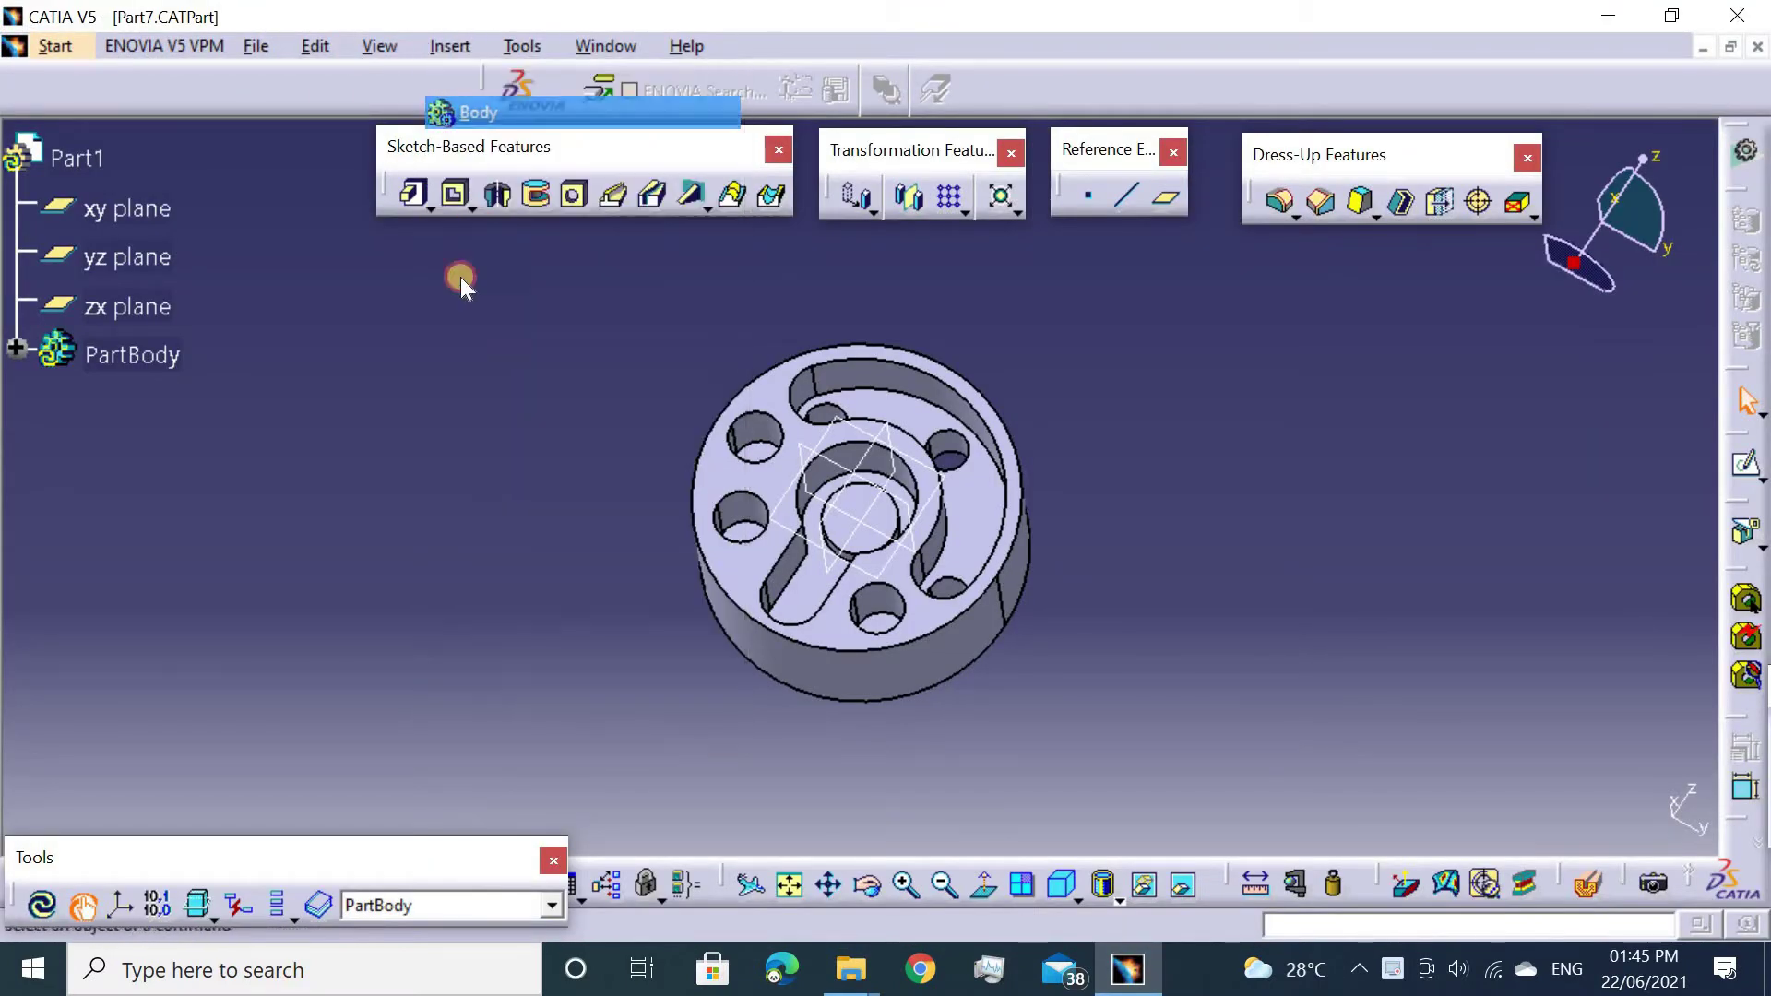
middle_click_drag(885, 356, 901, 462)
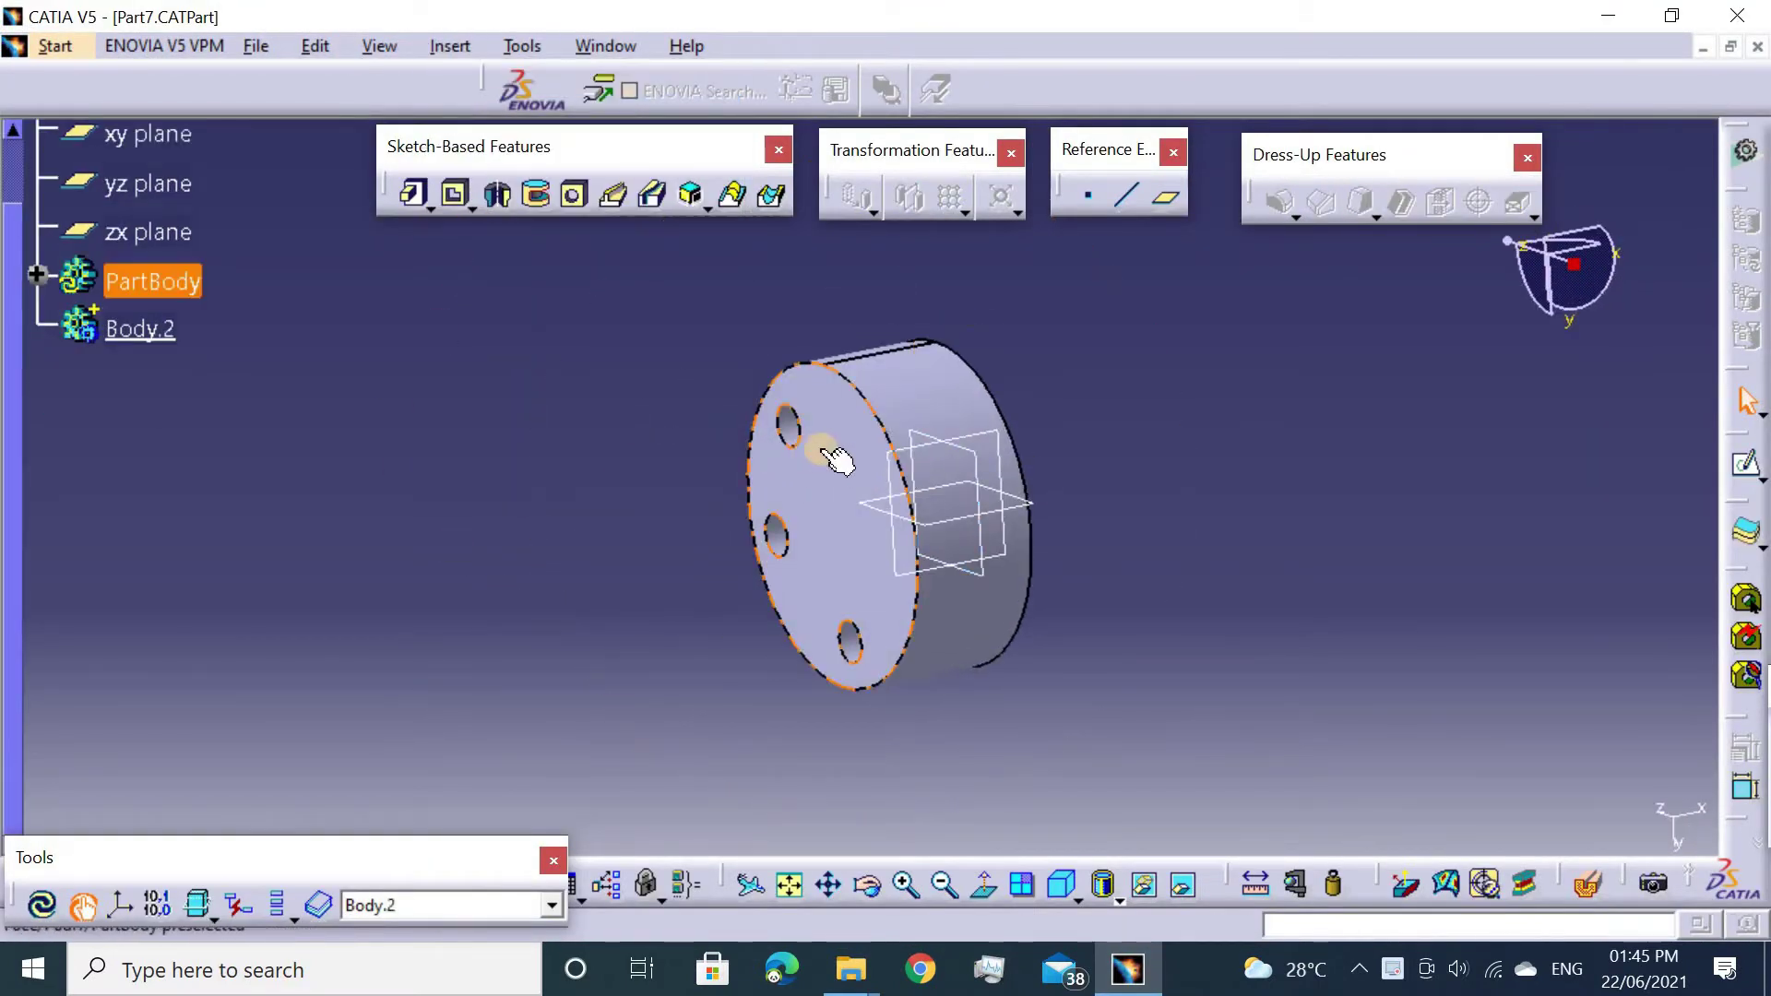
left_click(1744, 466)
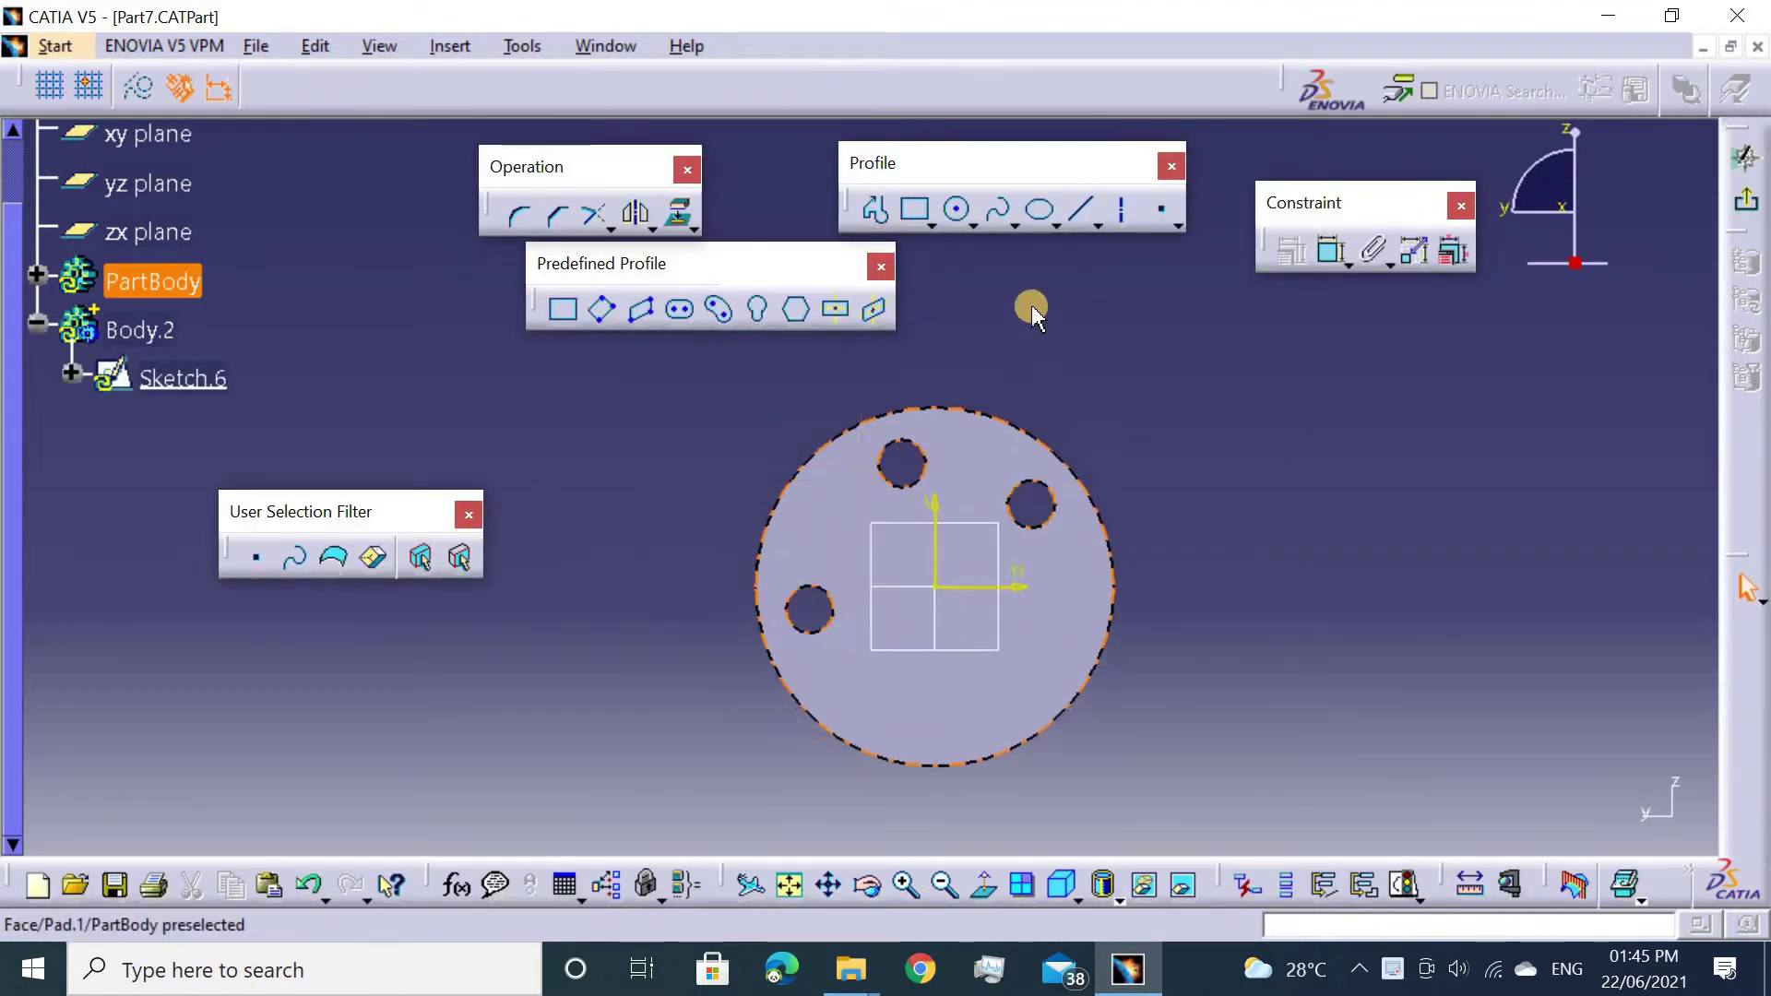
left_click(957, 209)
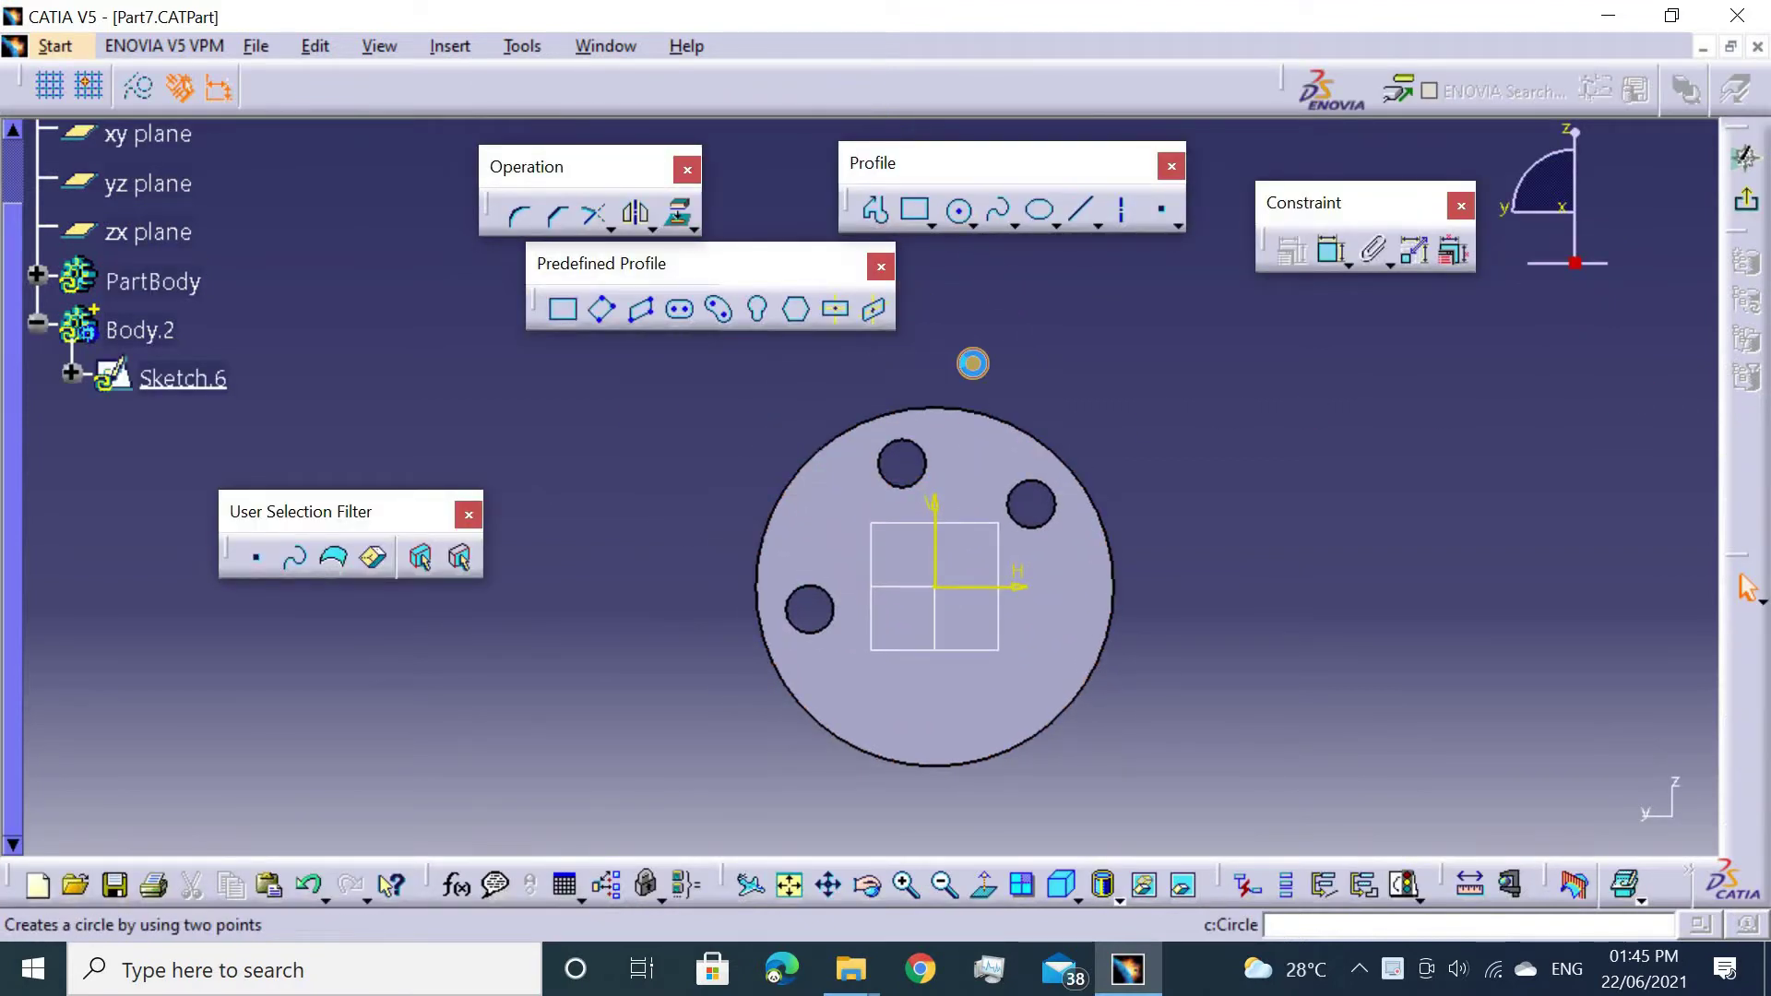
left_click(937, 590)
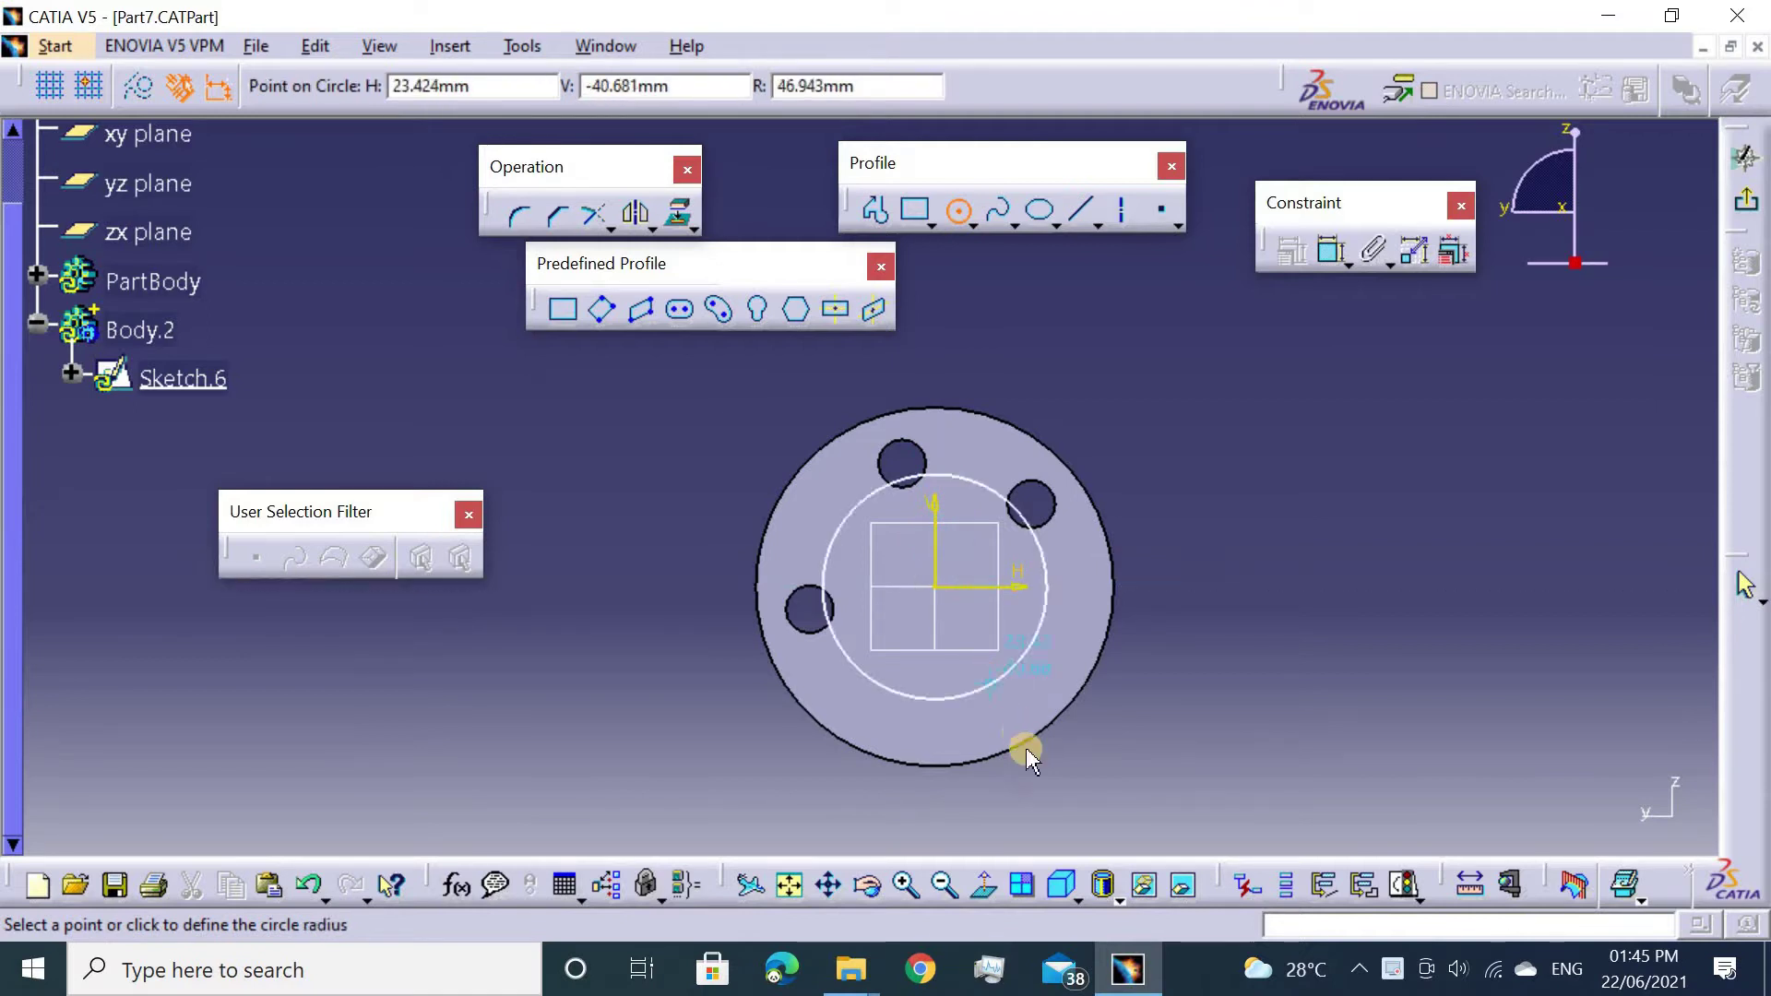
left_click(1035, 757)
Constrain the circle's diameter to 160 mm and exit the sketch.
left_click(1328, 258)
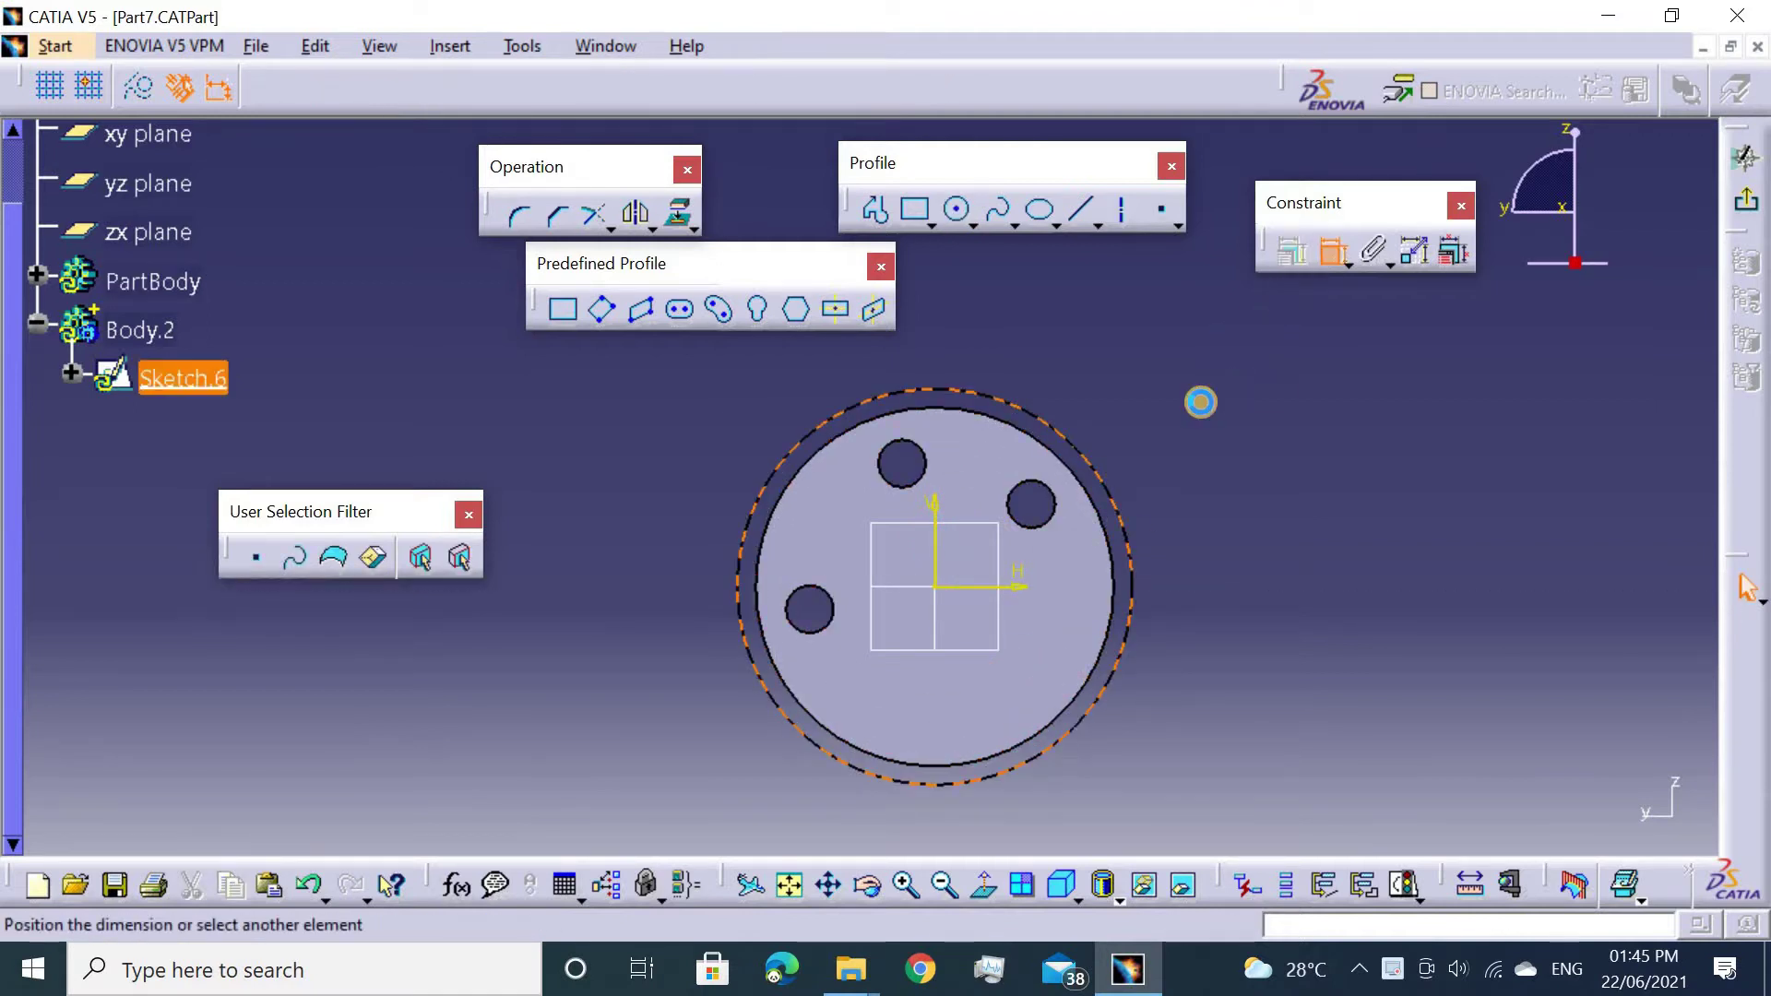
left_click(1192, 400)
double_click(1190, 398)
type("160")
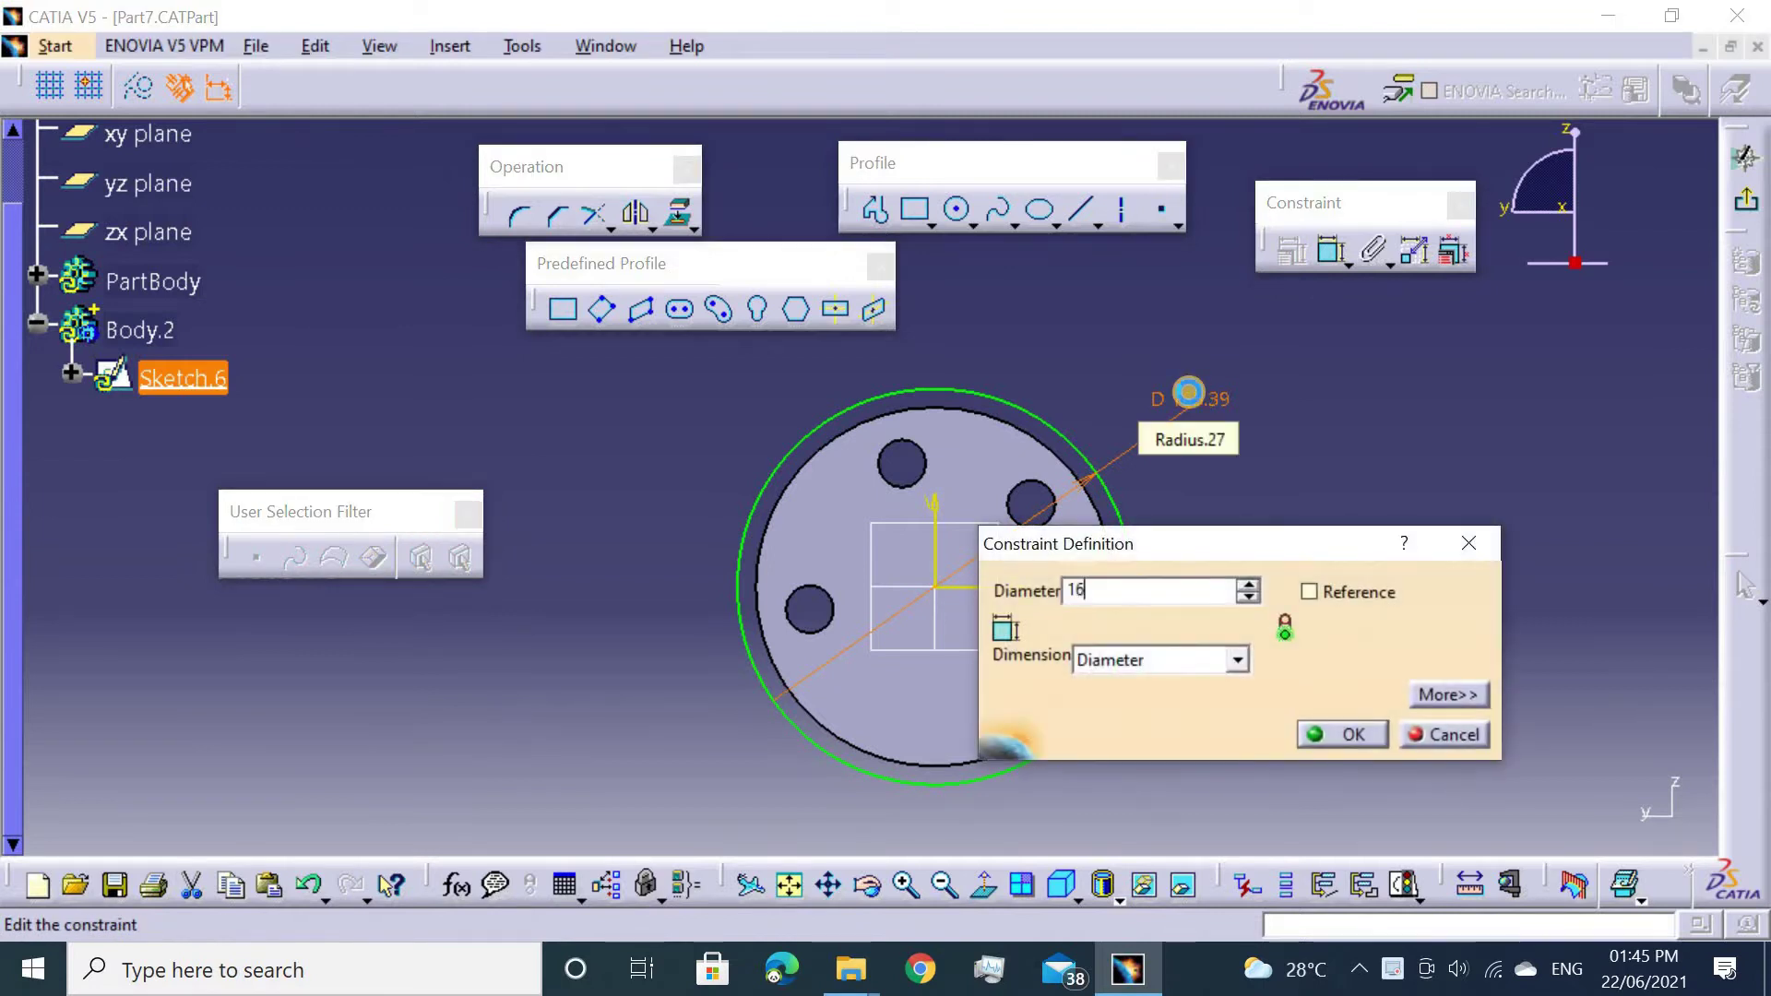
key("Return")
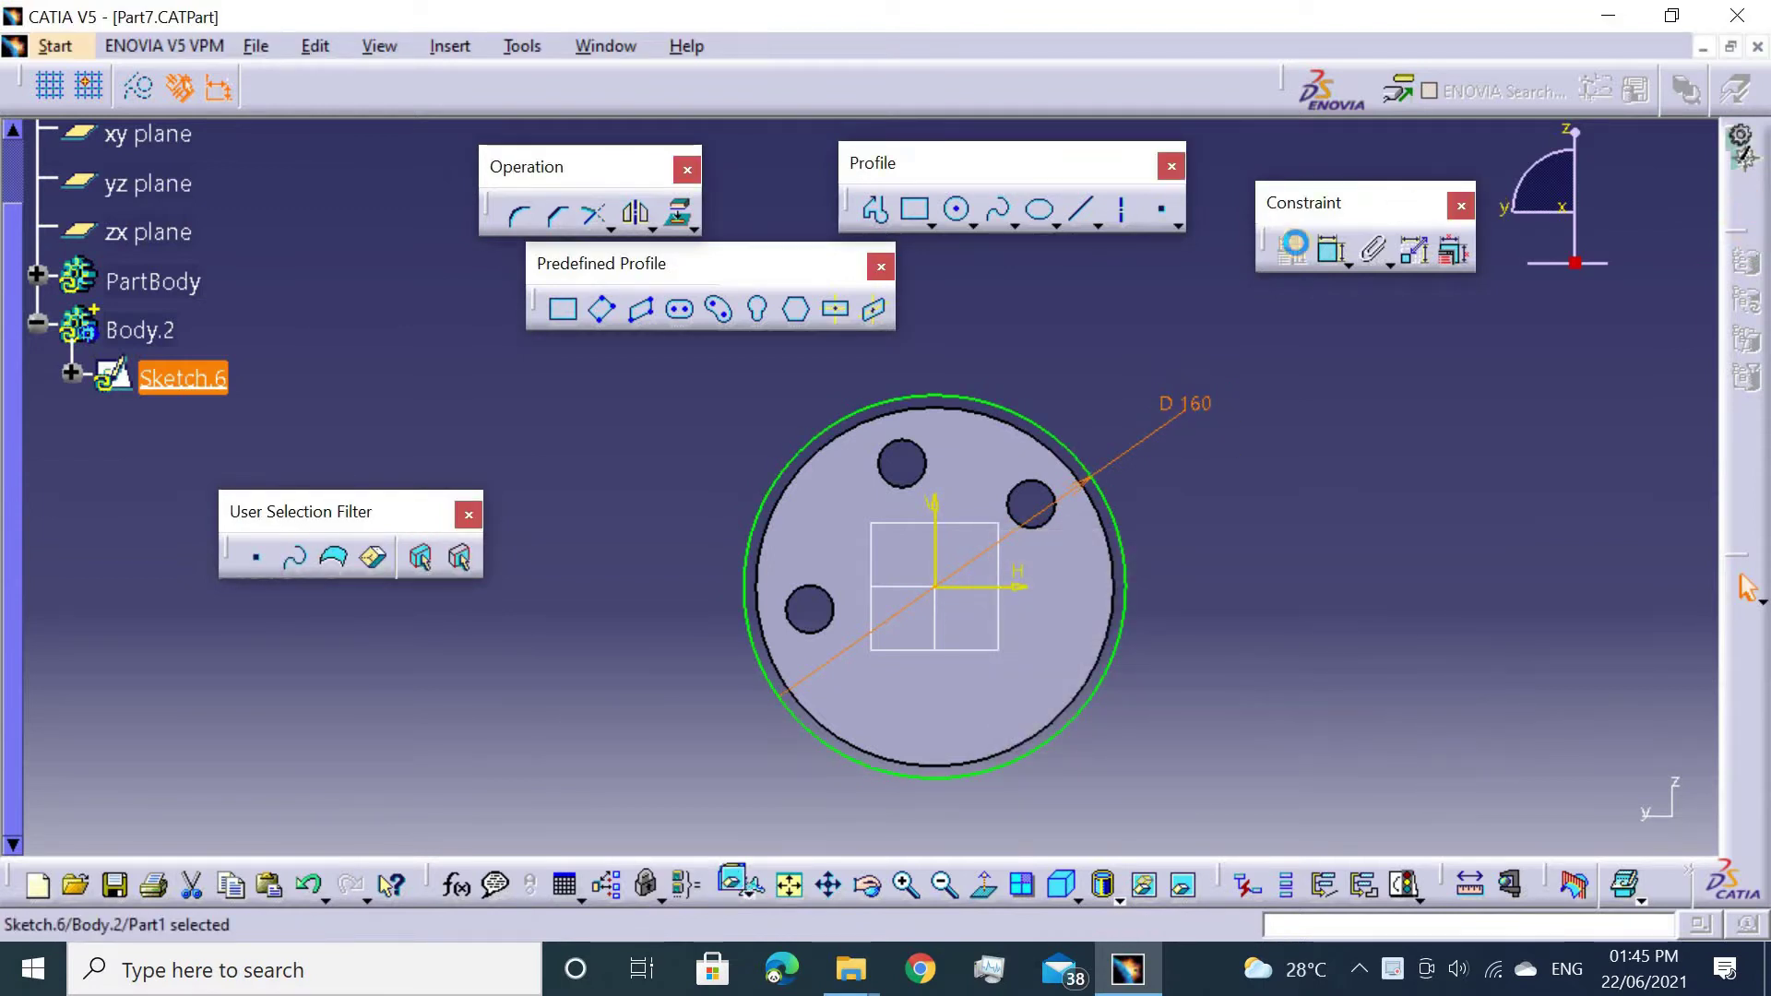
left_click(1746, 586)
middle_click_drag(979, 407, 692, 425)
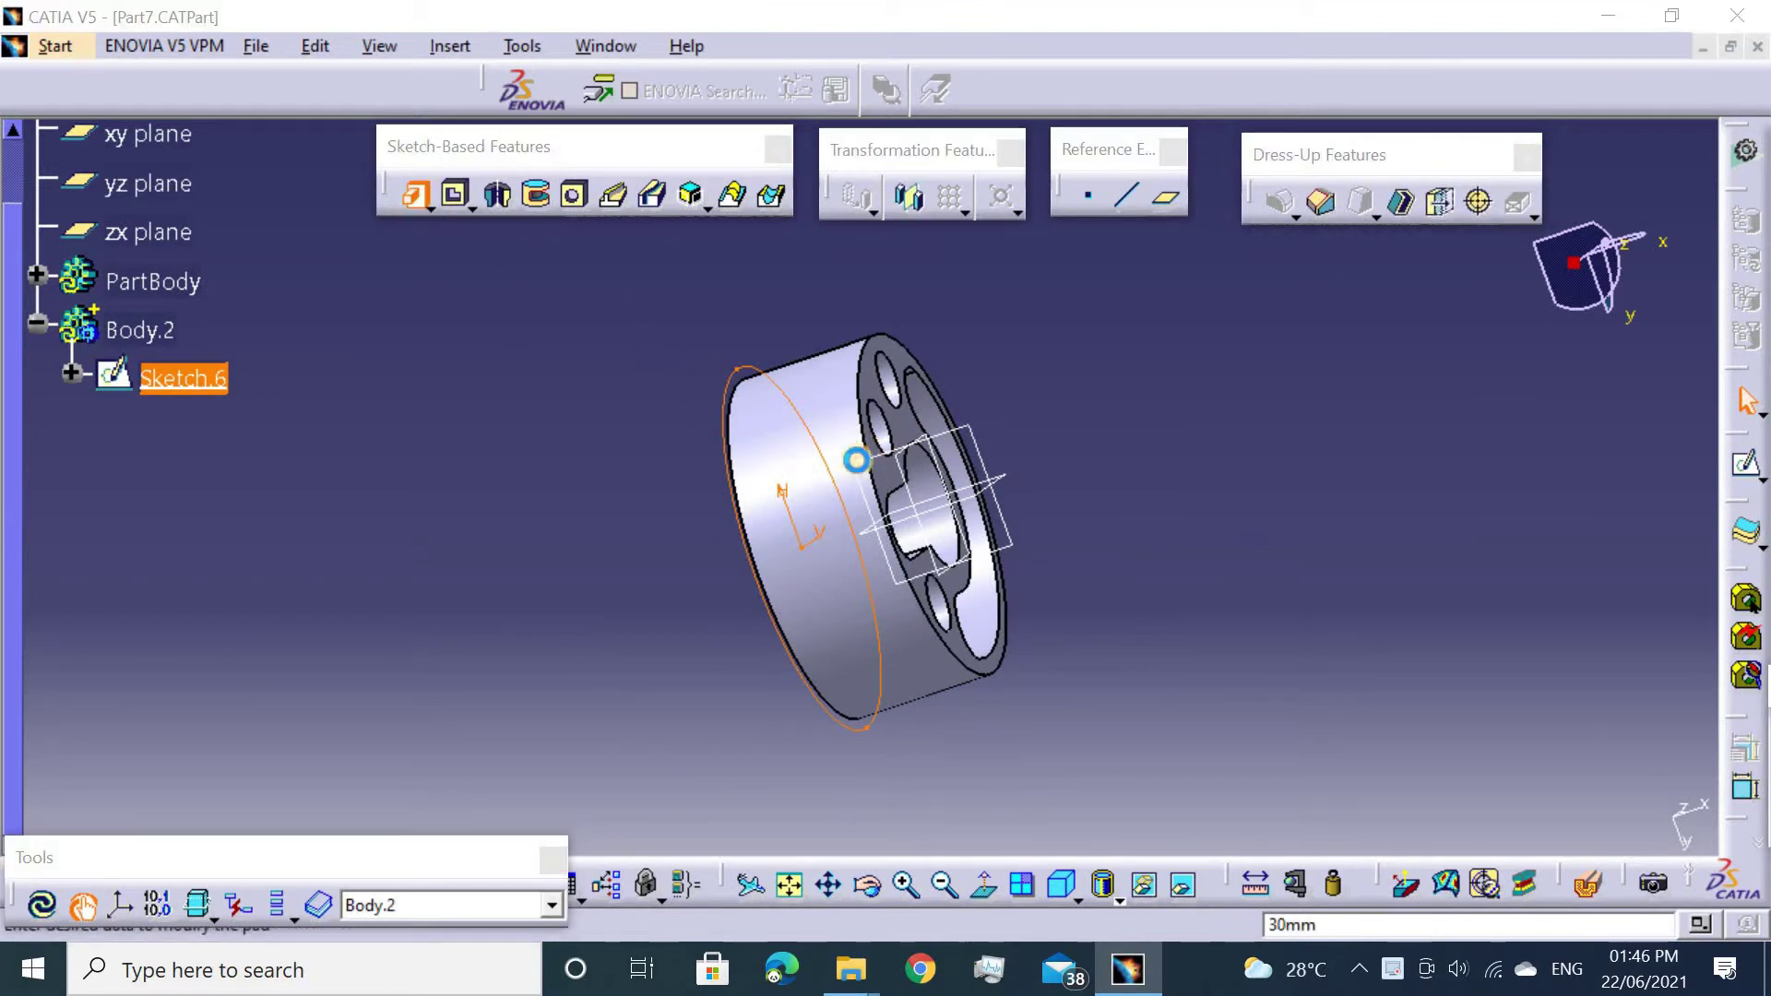
Pad the 160 mm circle 60 mm in the reversed direction to form Pad.3.
left_click(1433, 727)
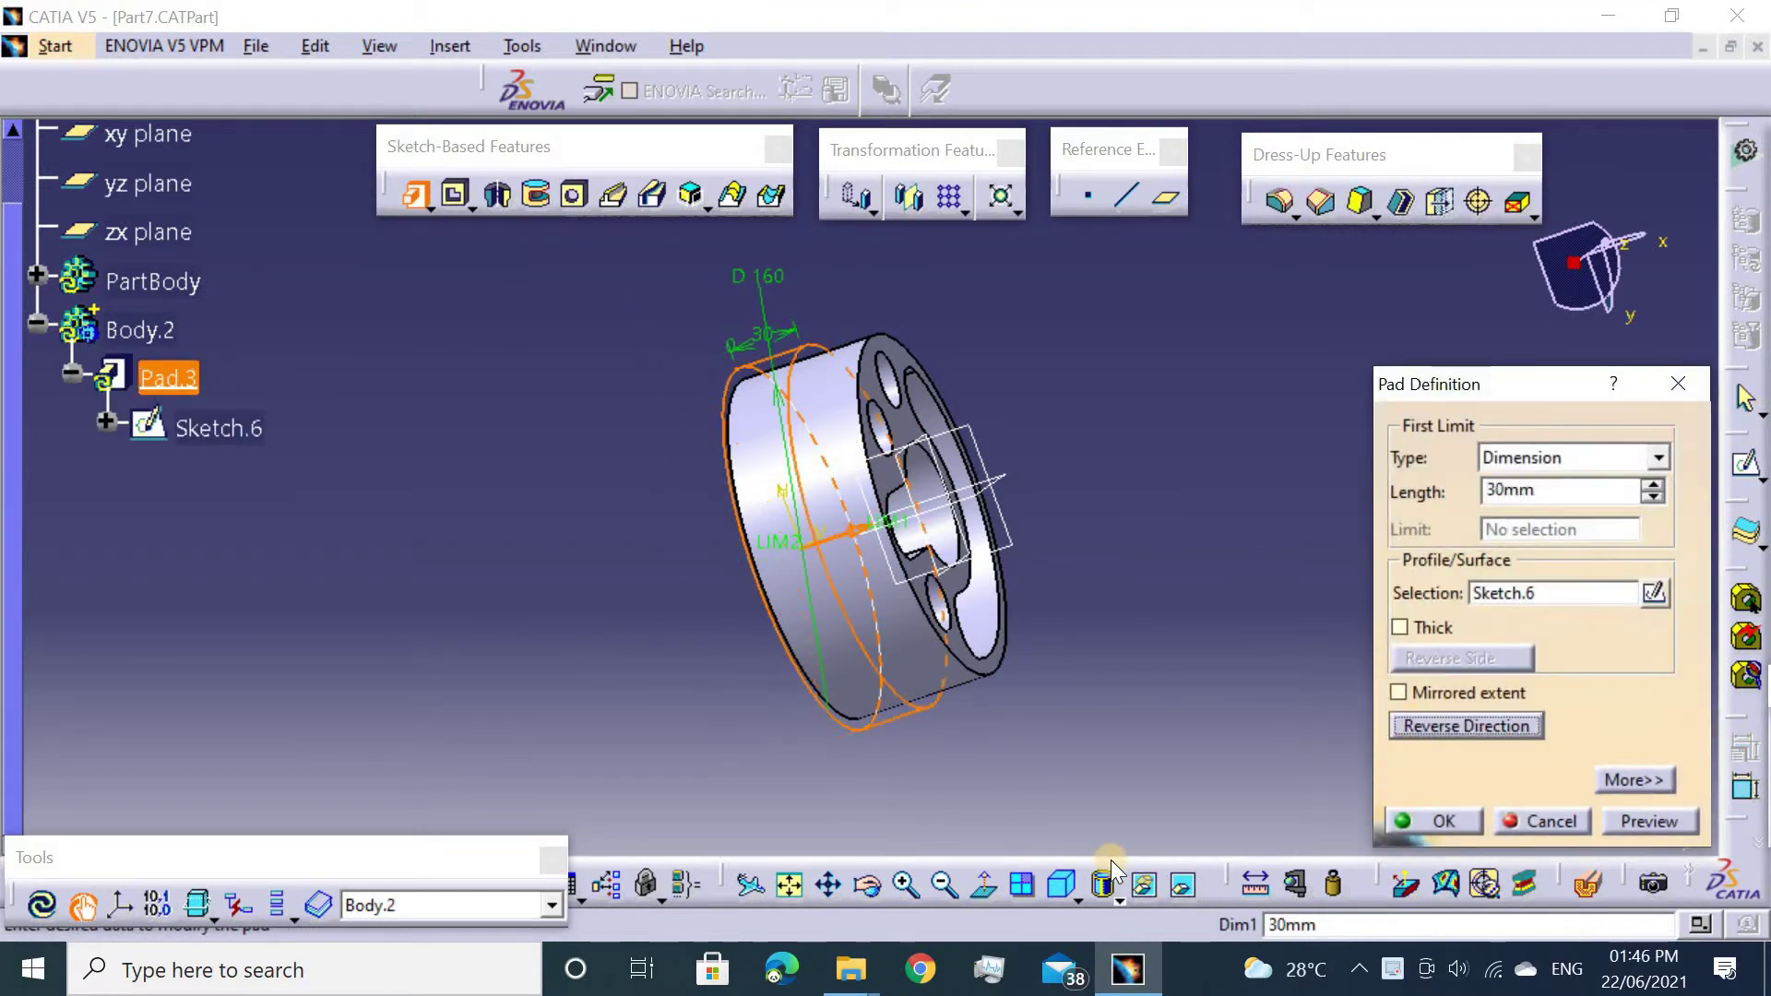
left_click(1075, 897)
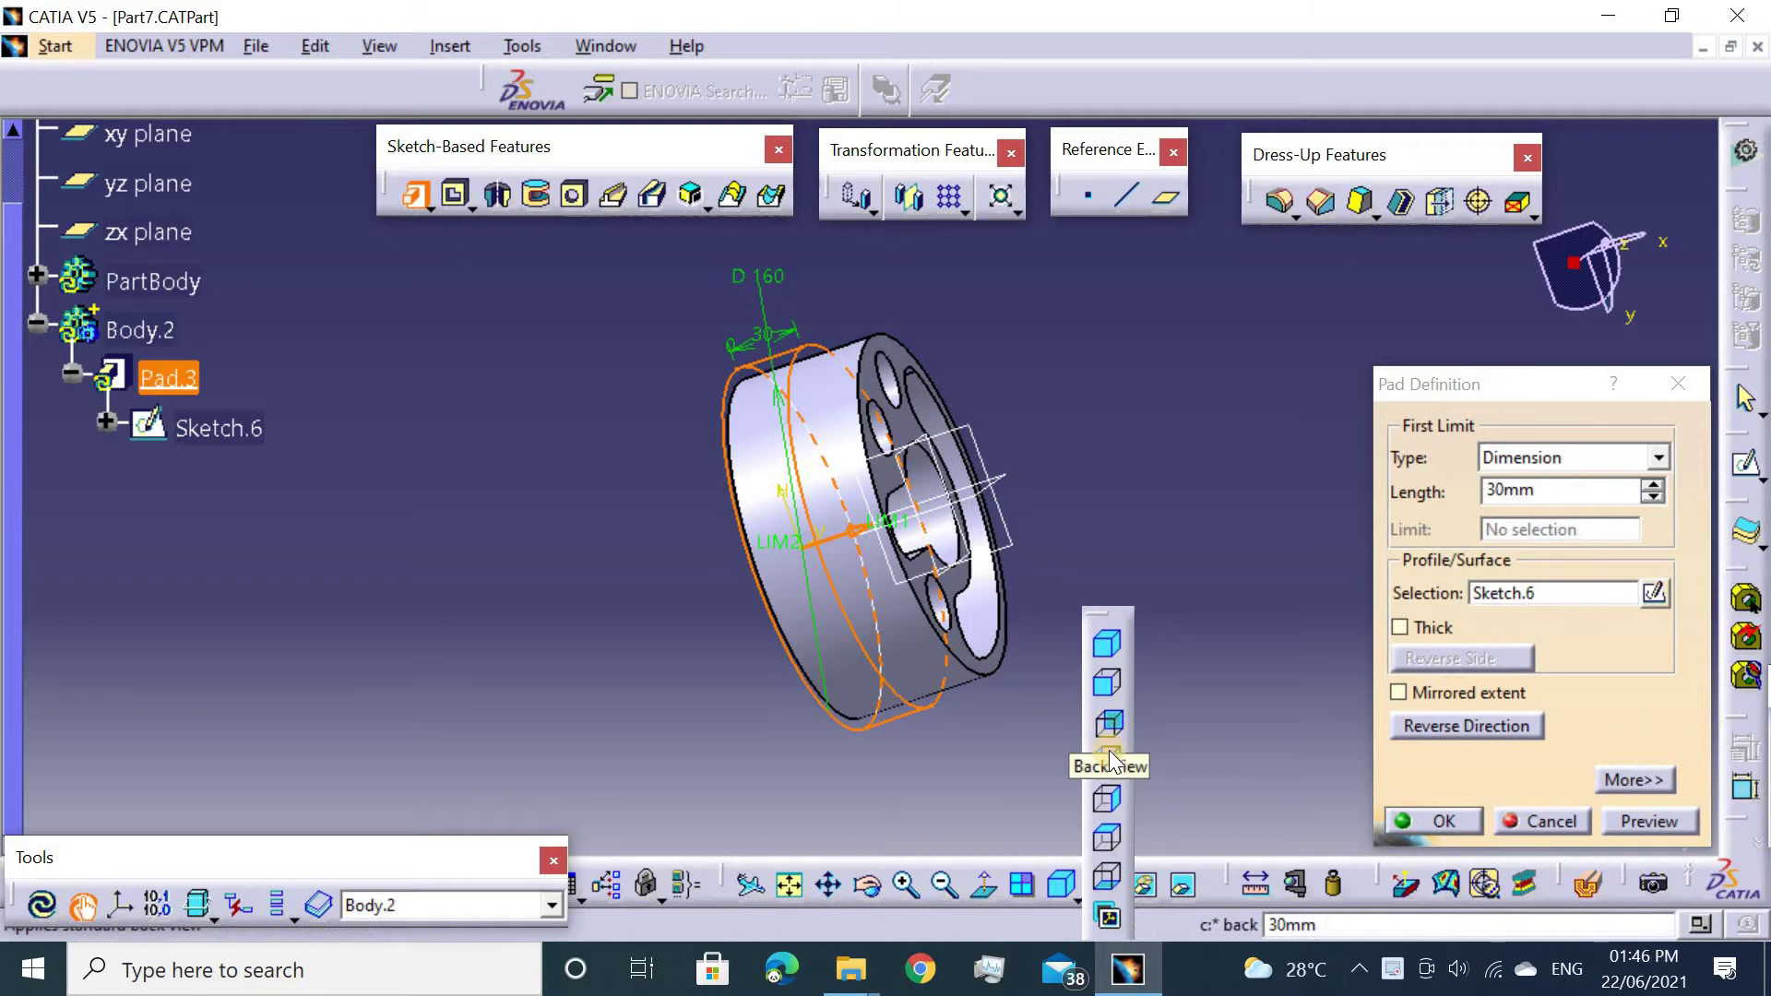
left_click(1109, 795)
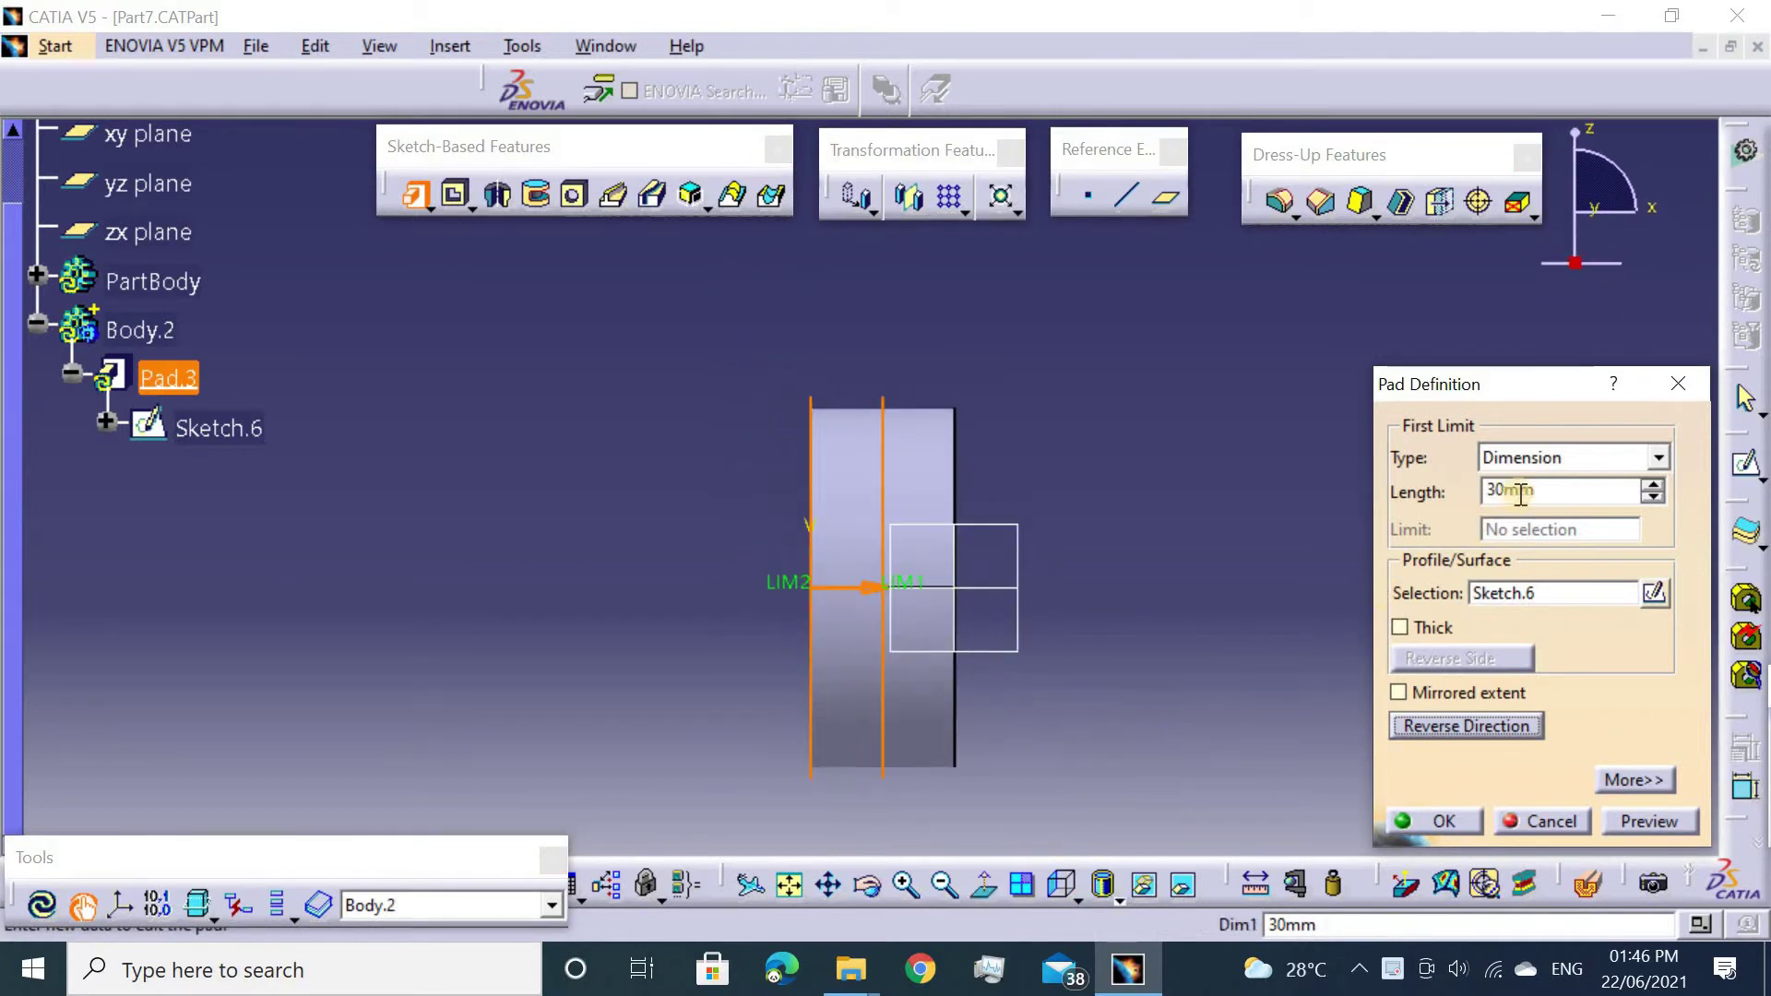
left_click(1651, 483)
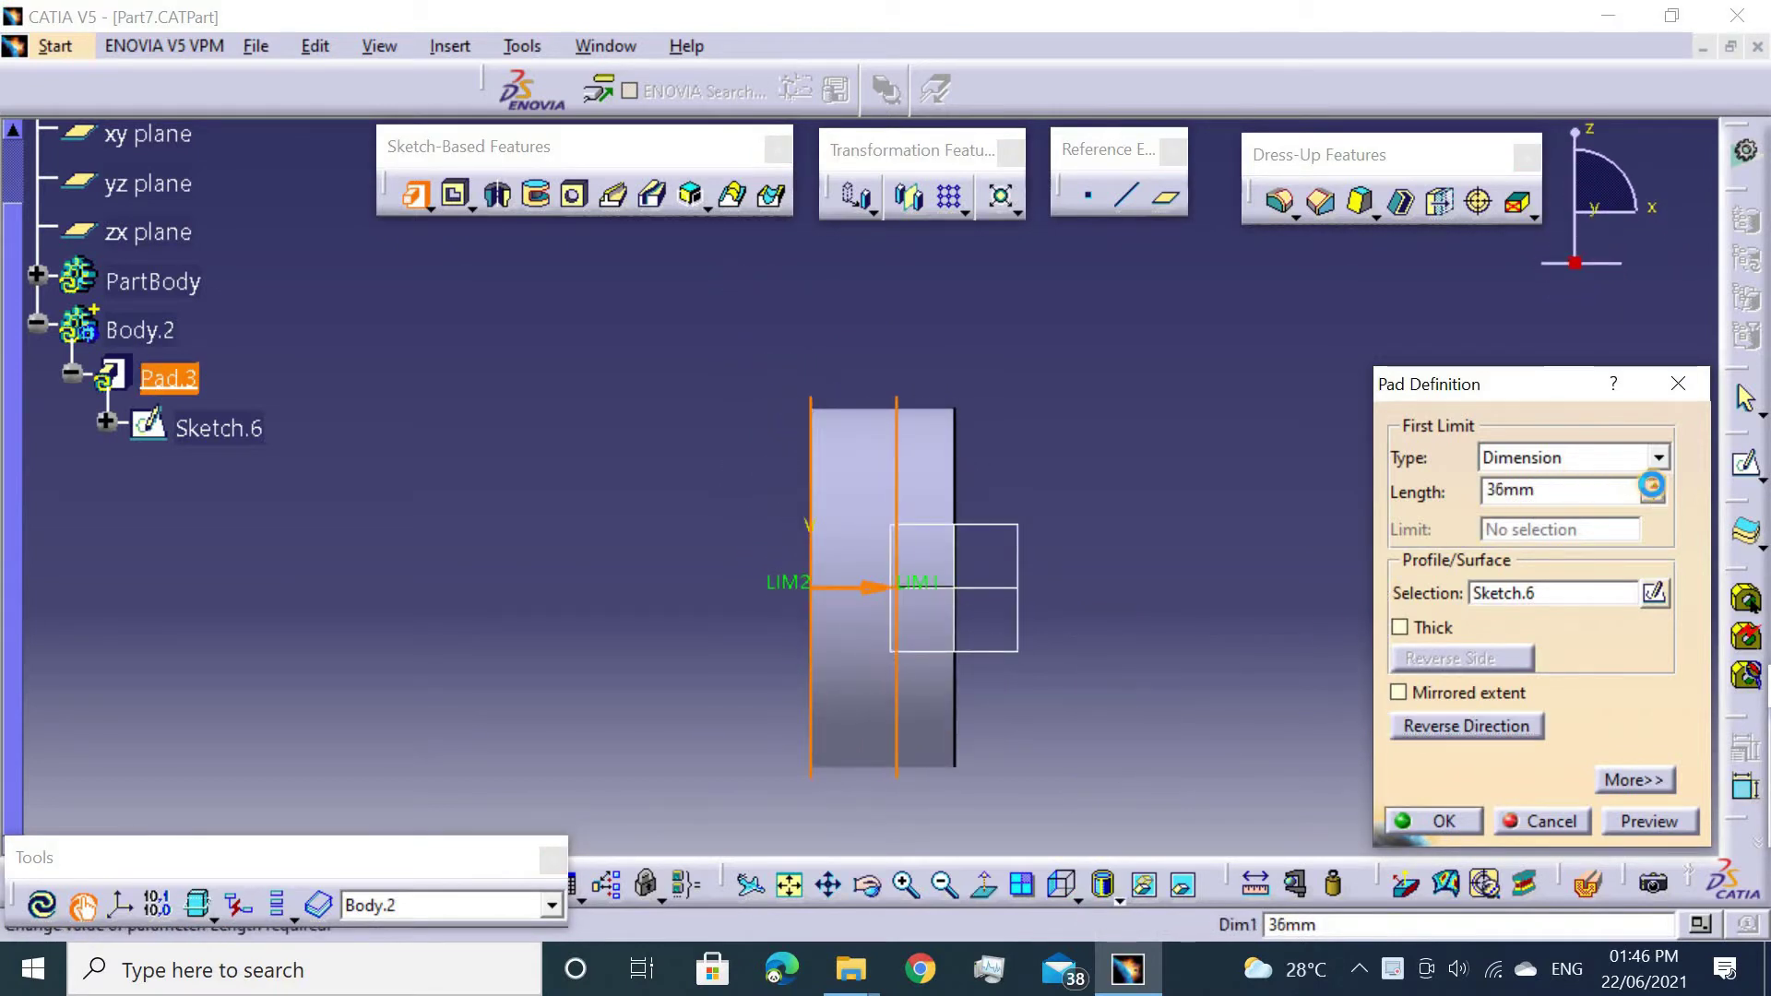
left_click(1651, 483)
left_click(1652, 486)
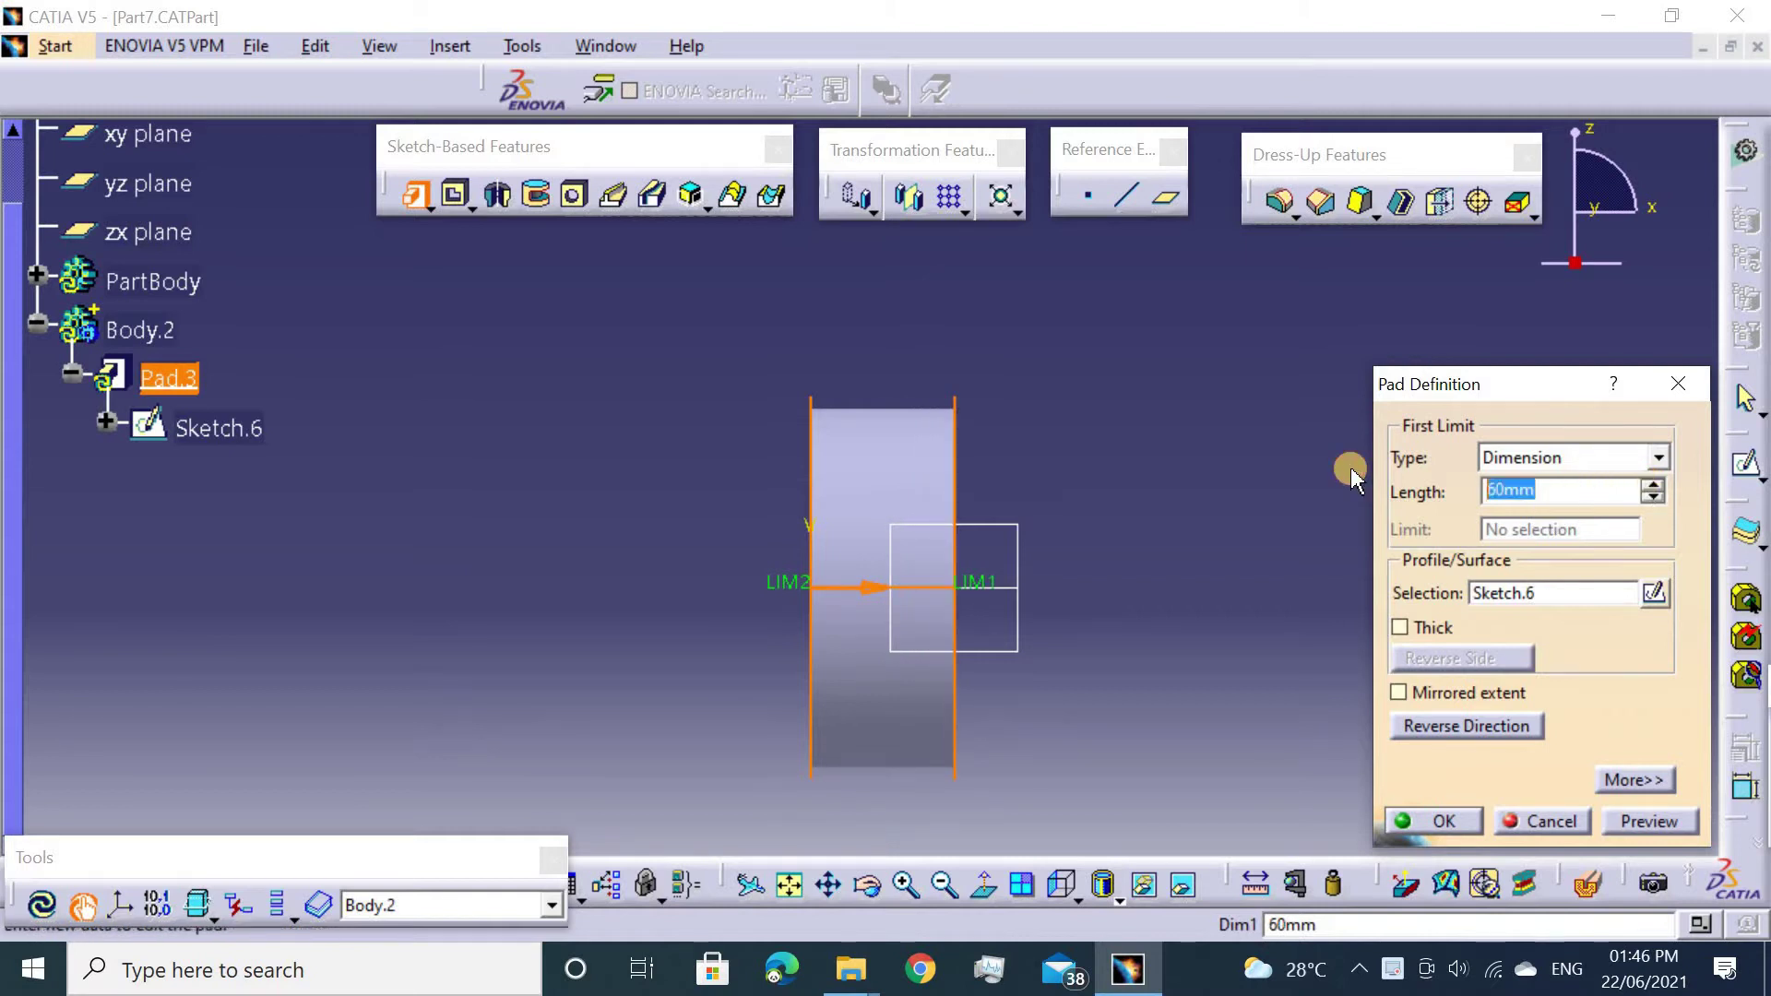
key("Return")
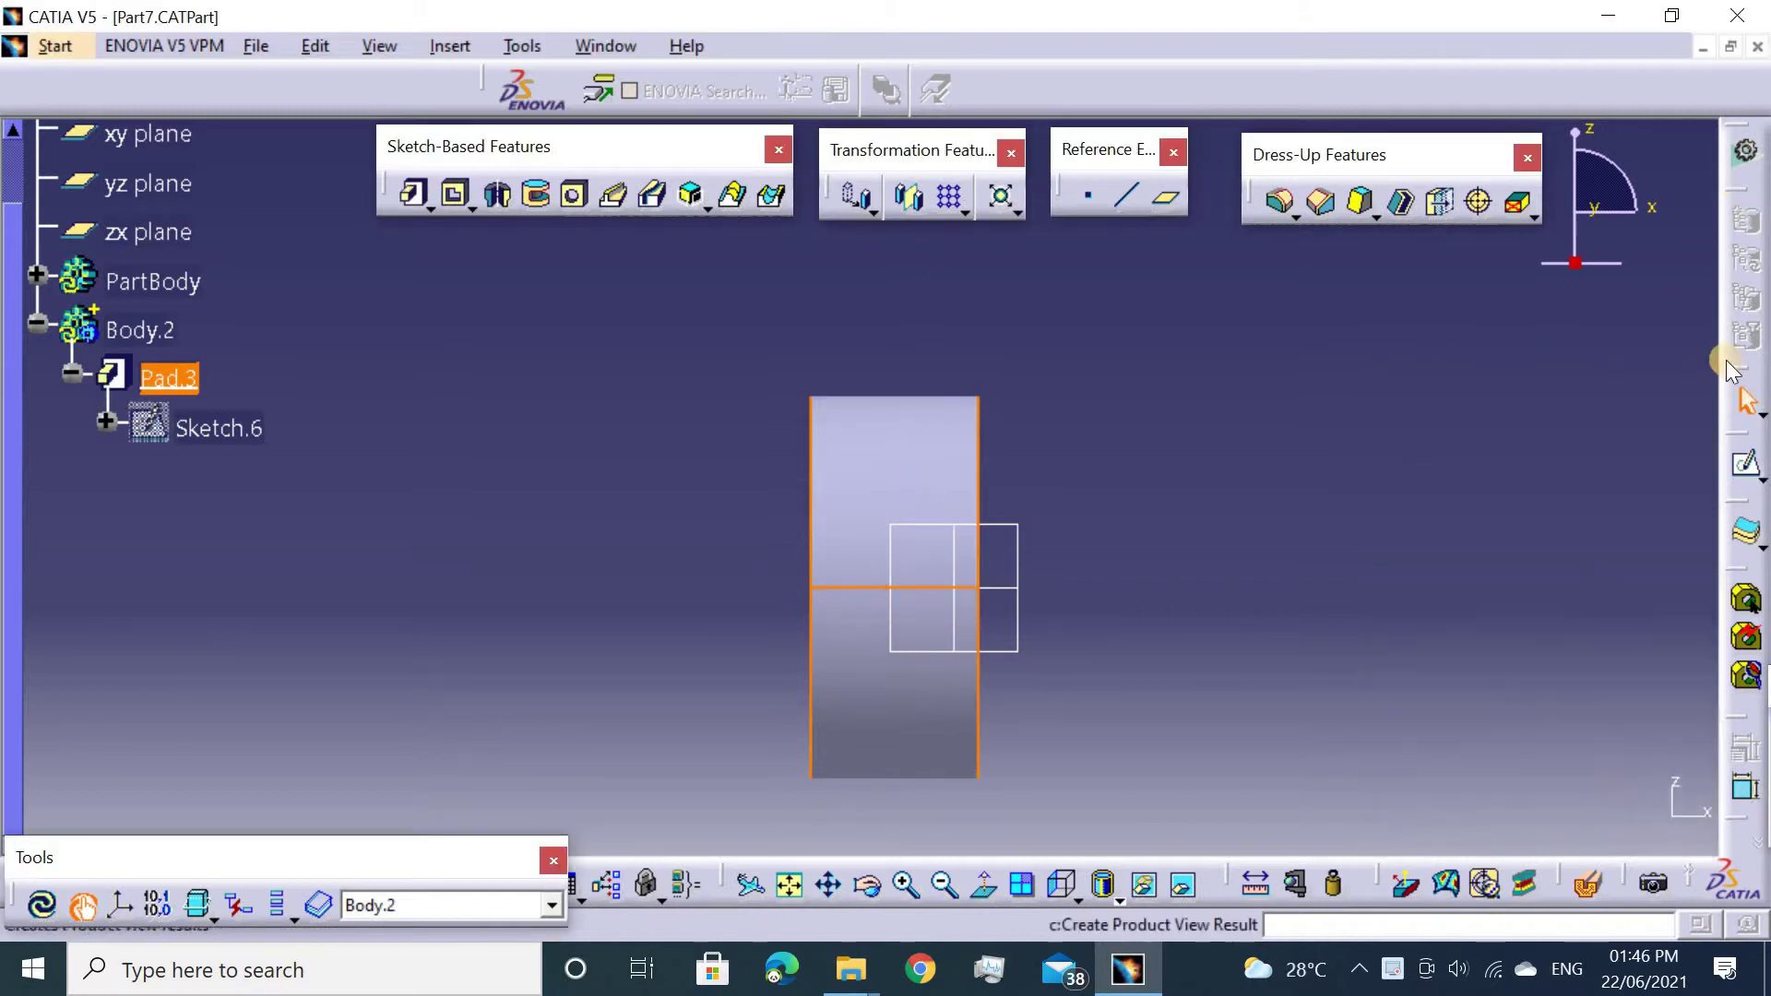
mouse_move(1297, 367)
middle_mouse_down()
mouse_move(908, 195)
mouse_move(921, 360)
middle_mouse_up()
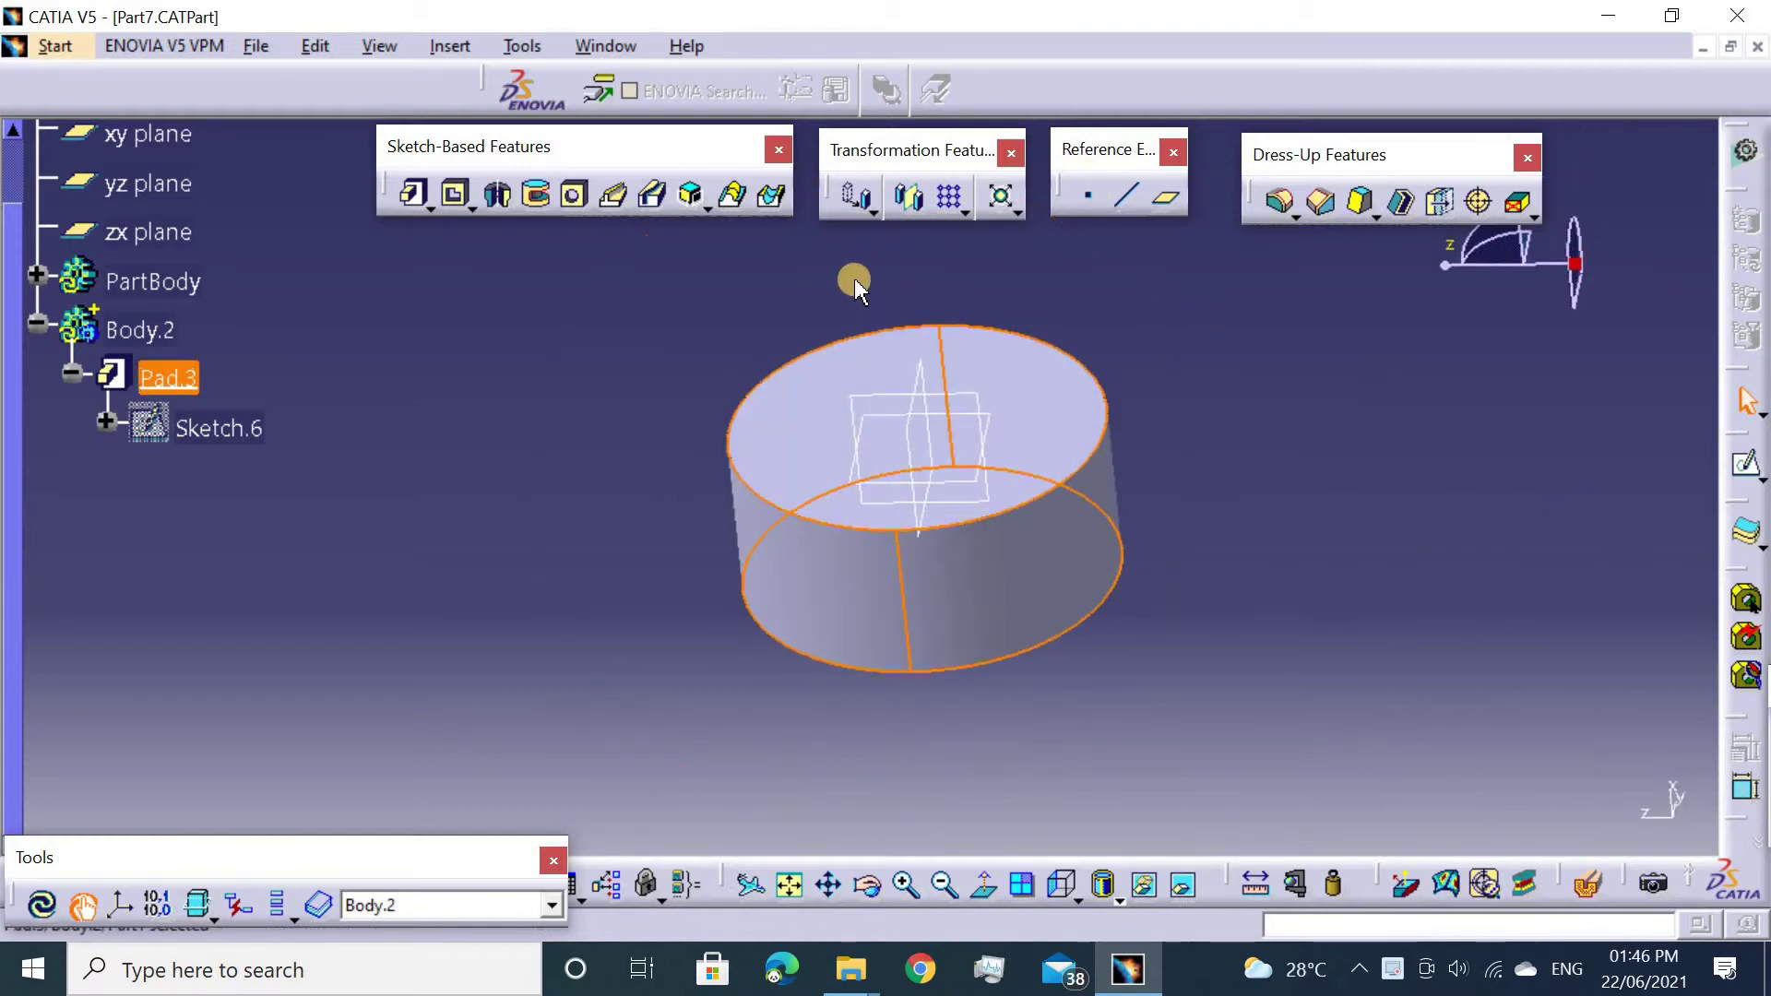
middle_click_drag(853, 277, 881, 521)
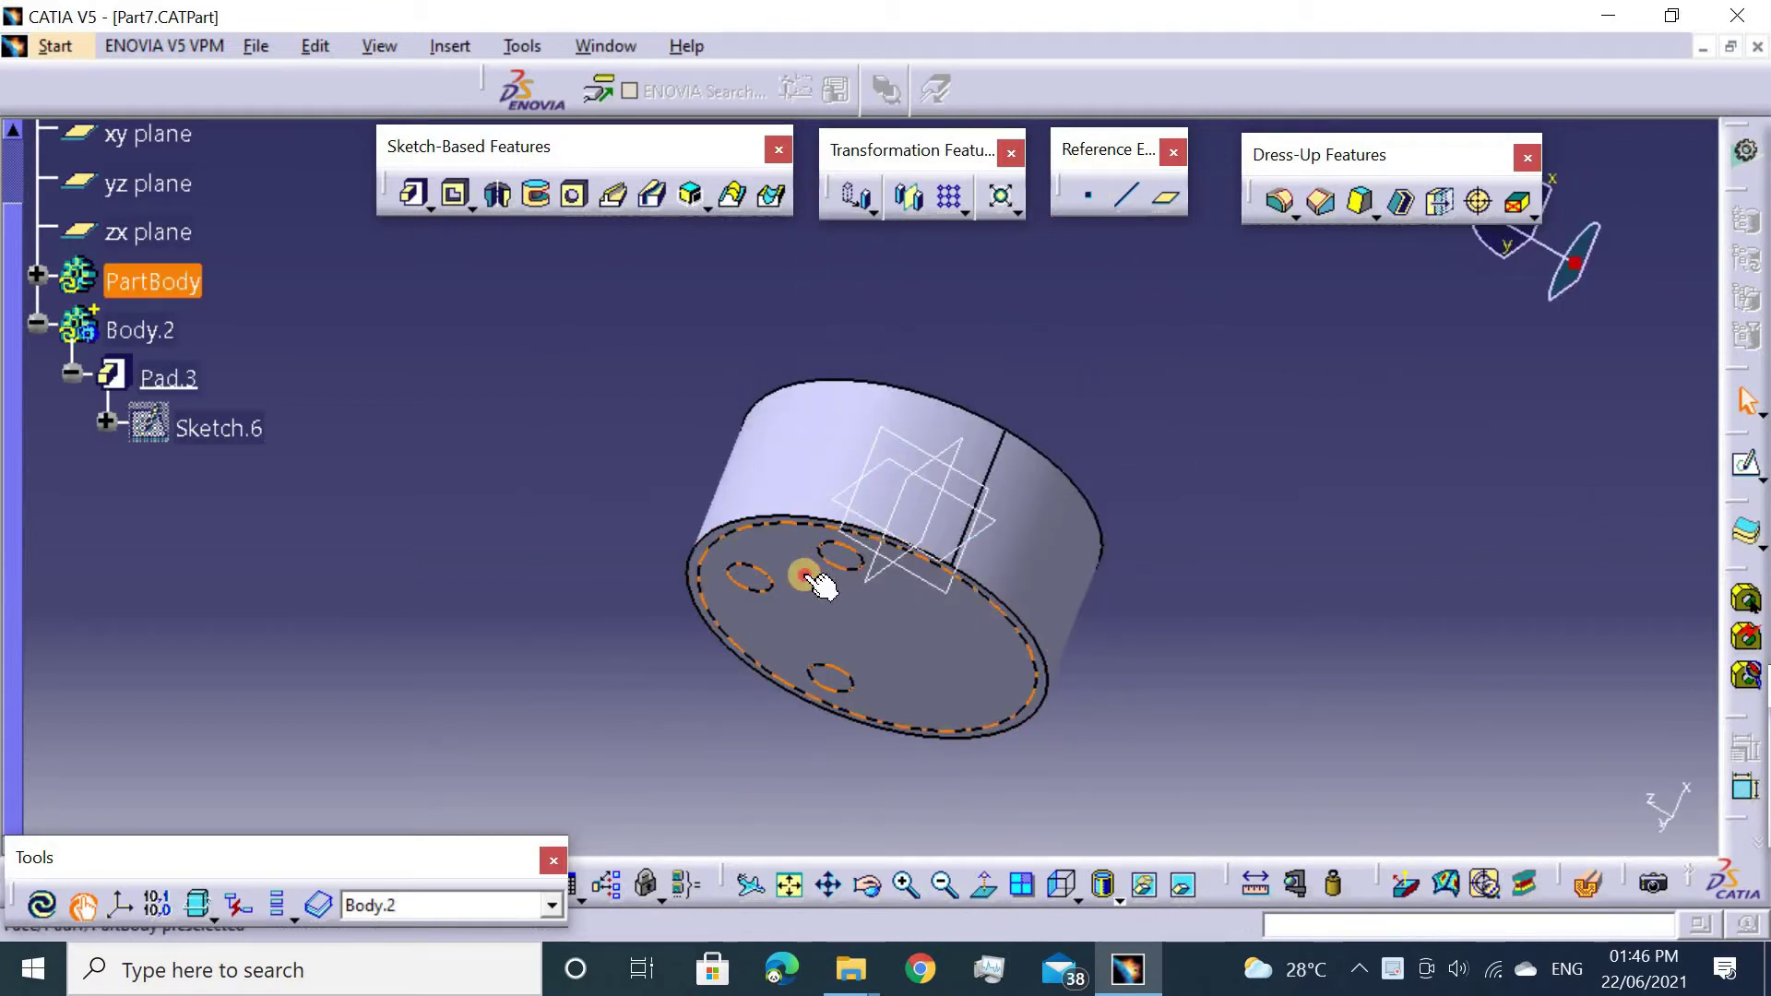
Sketch on the cylinder's bottom face by projecting its outer edge.
left_click(811, 581)
left_click(1736, 472)
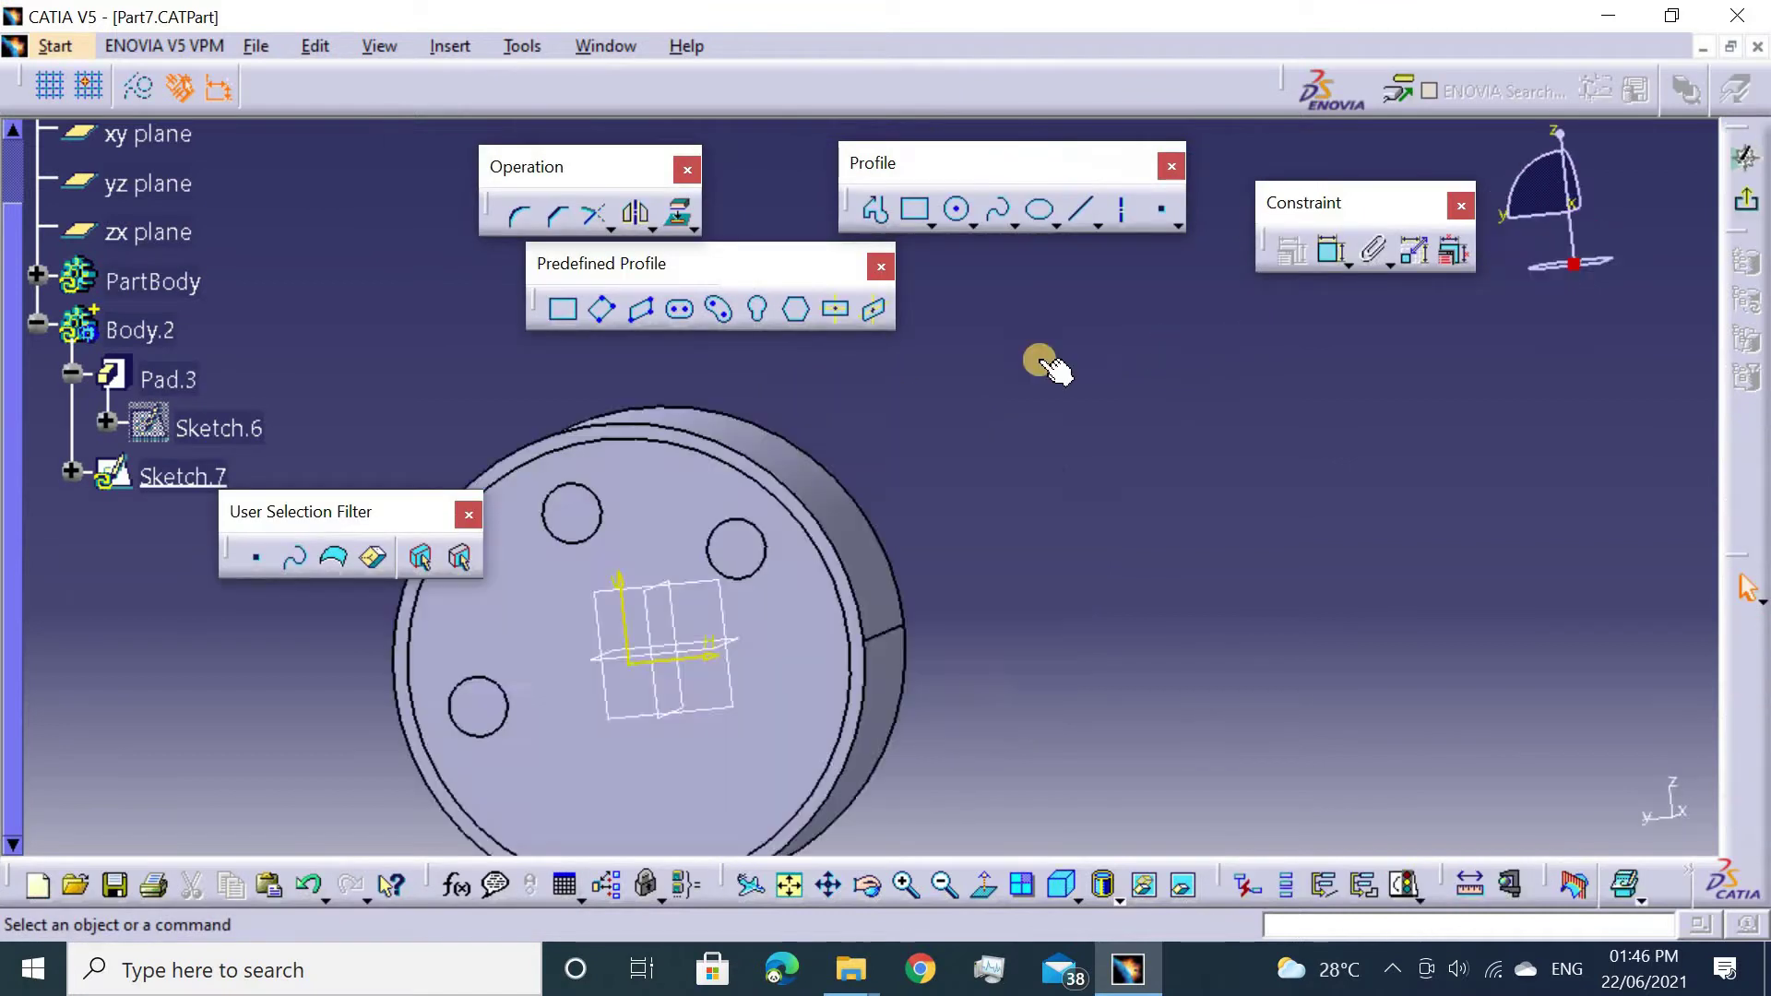
left_click(681, 216)
left_click(822, 389)
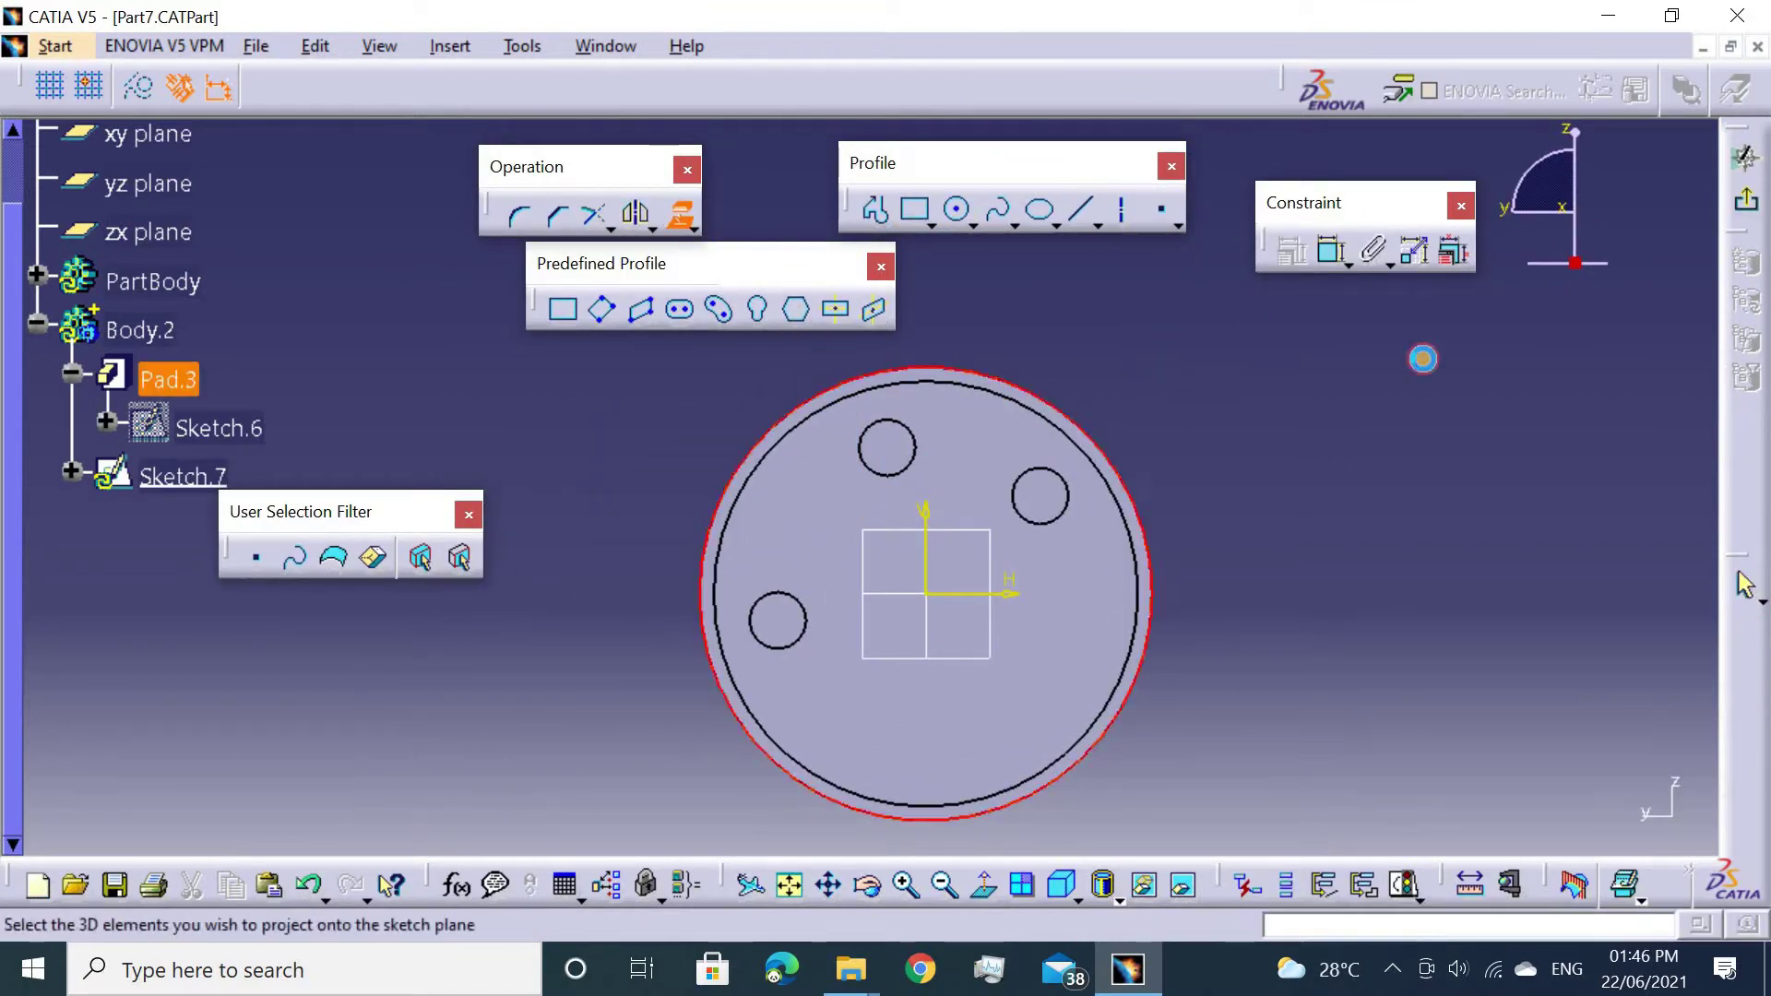
left_click(1746, 587)
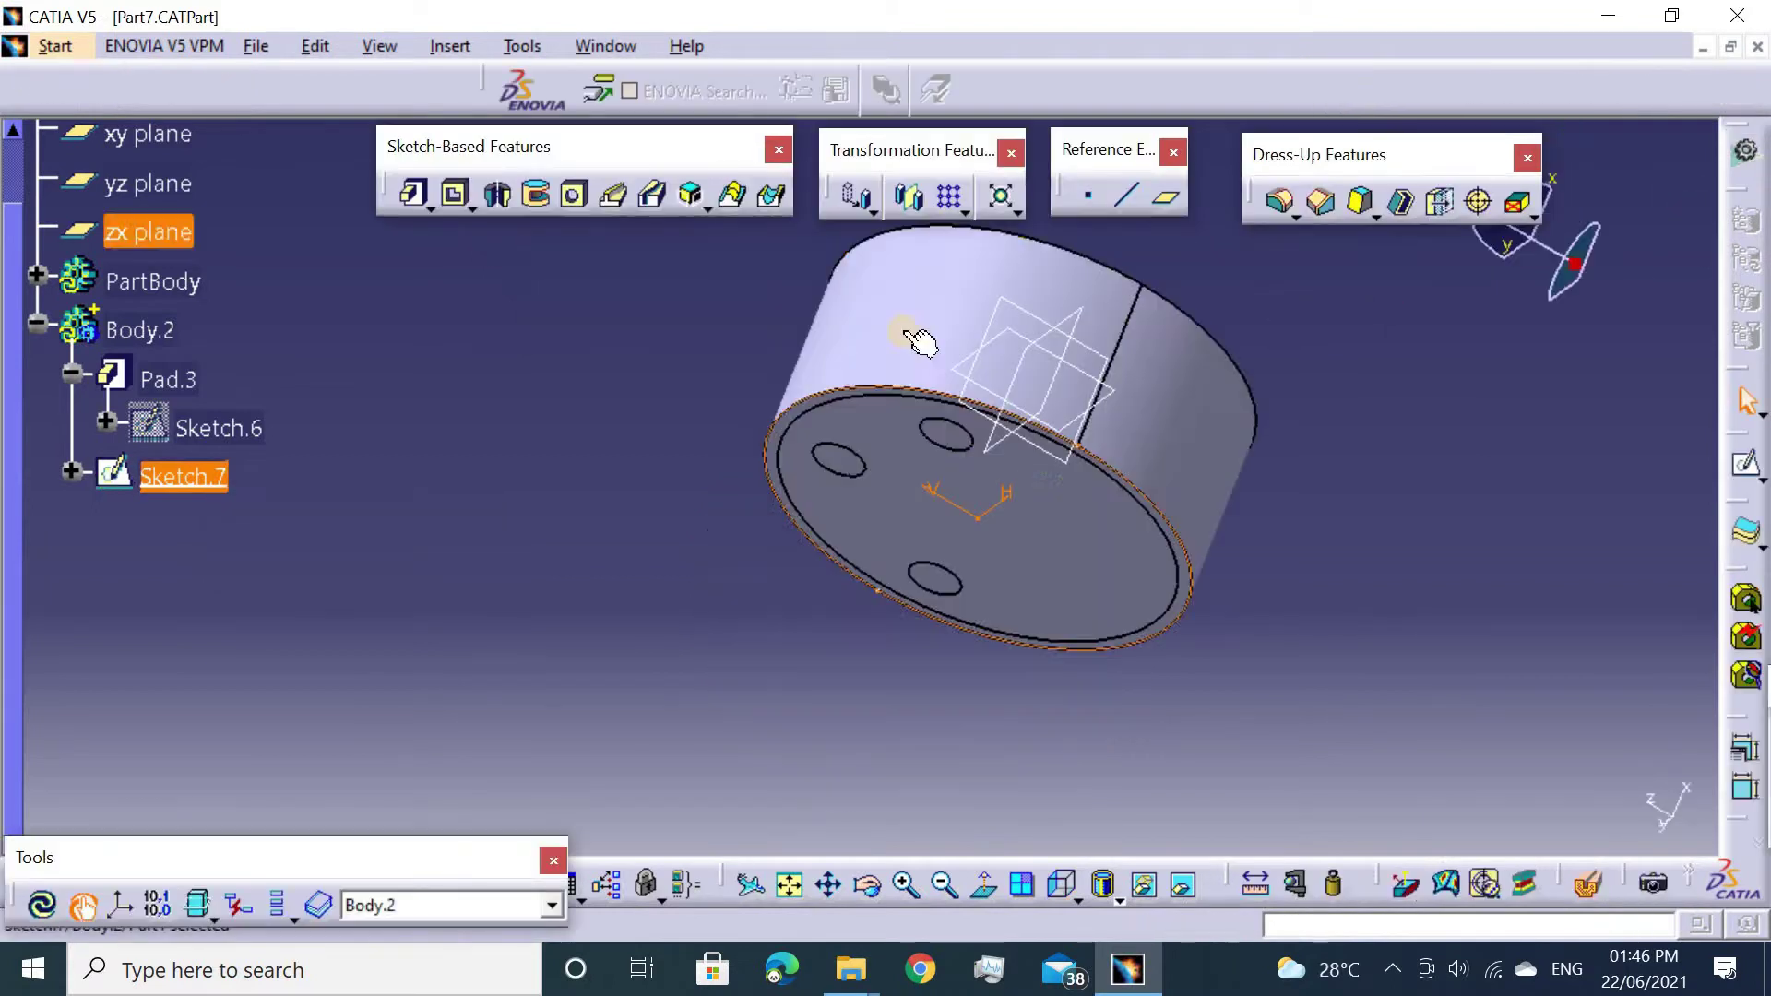
Pad the projected circle 70 mm as Pad.4.
left_click(412, 192)
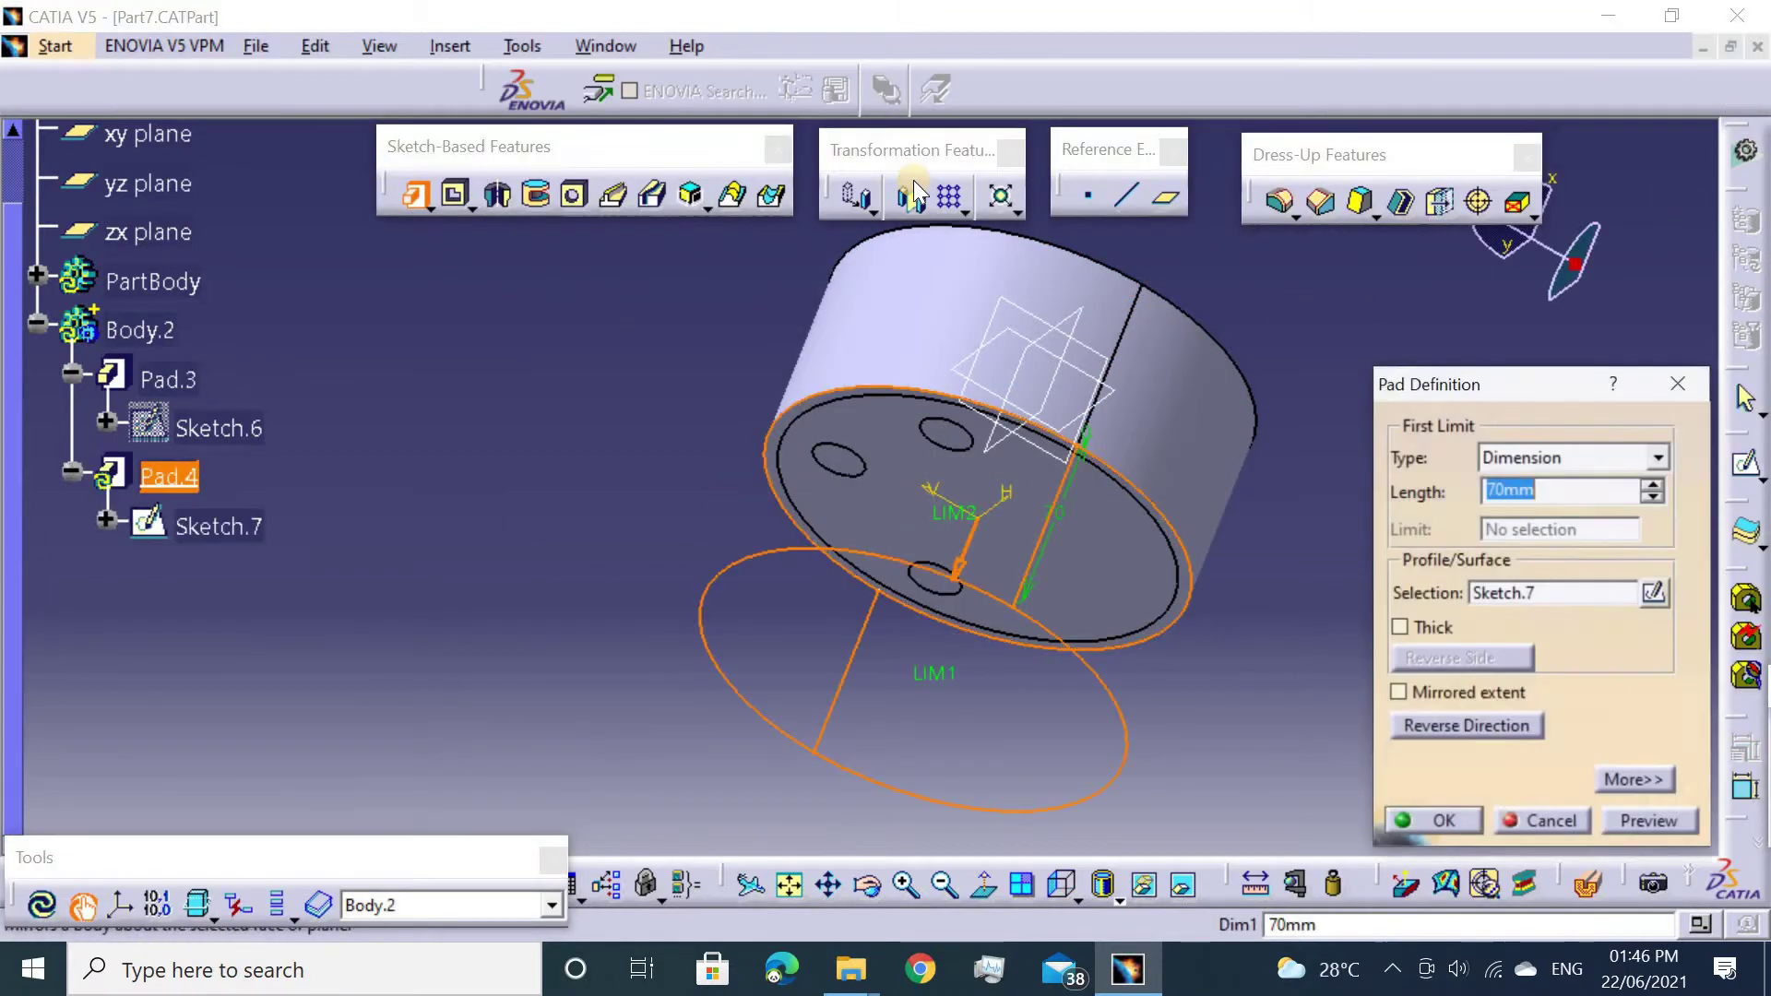
key("Return")
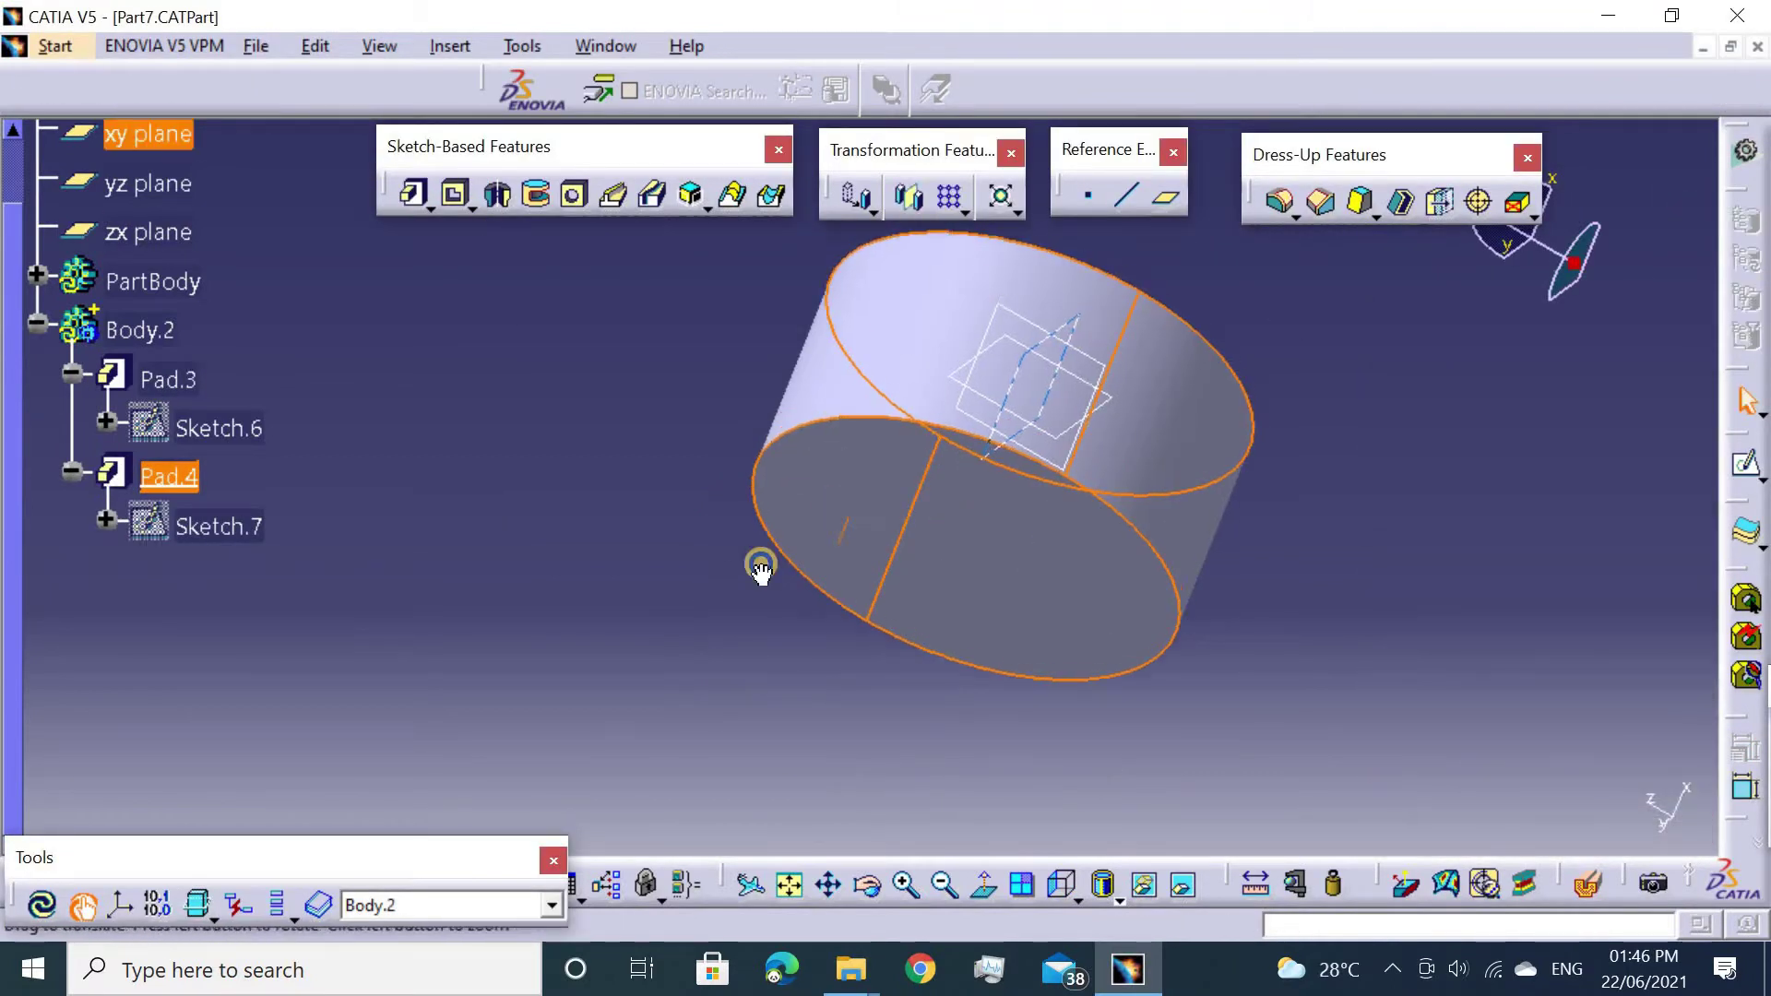
middle_click_drag(763, 566, 680, 573)
scroll(92, 309, "down", 1)
left_click(138, 256)
Raise Body.2's transparency to 211 in its Graphic properties.
right_click(138, 257)
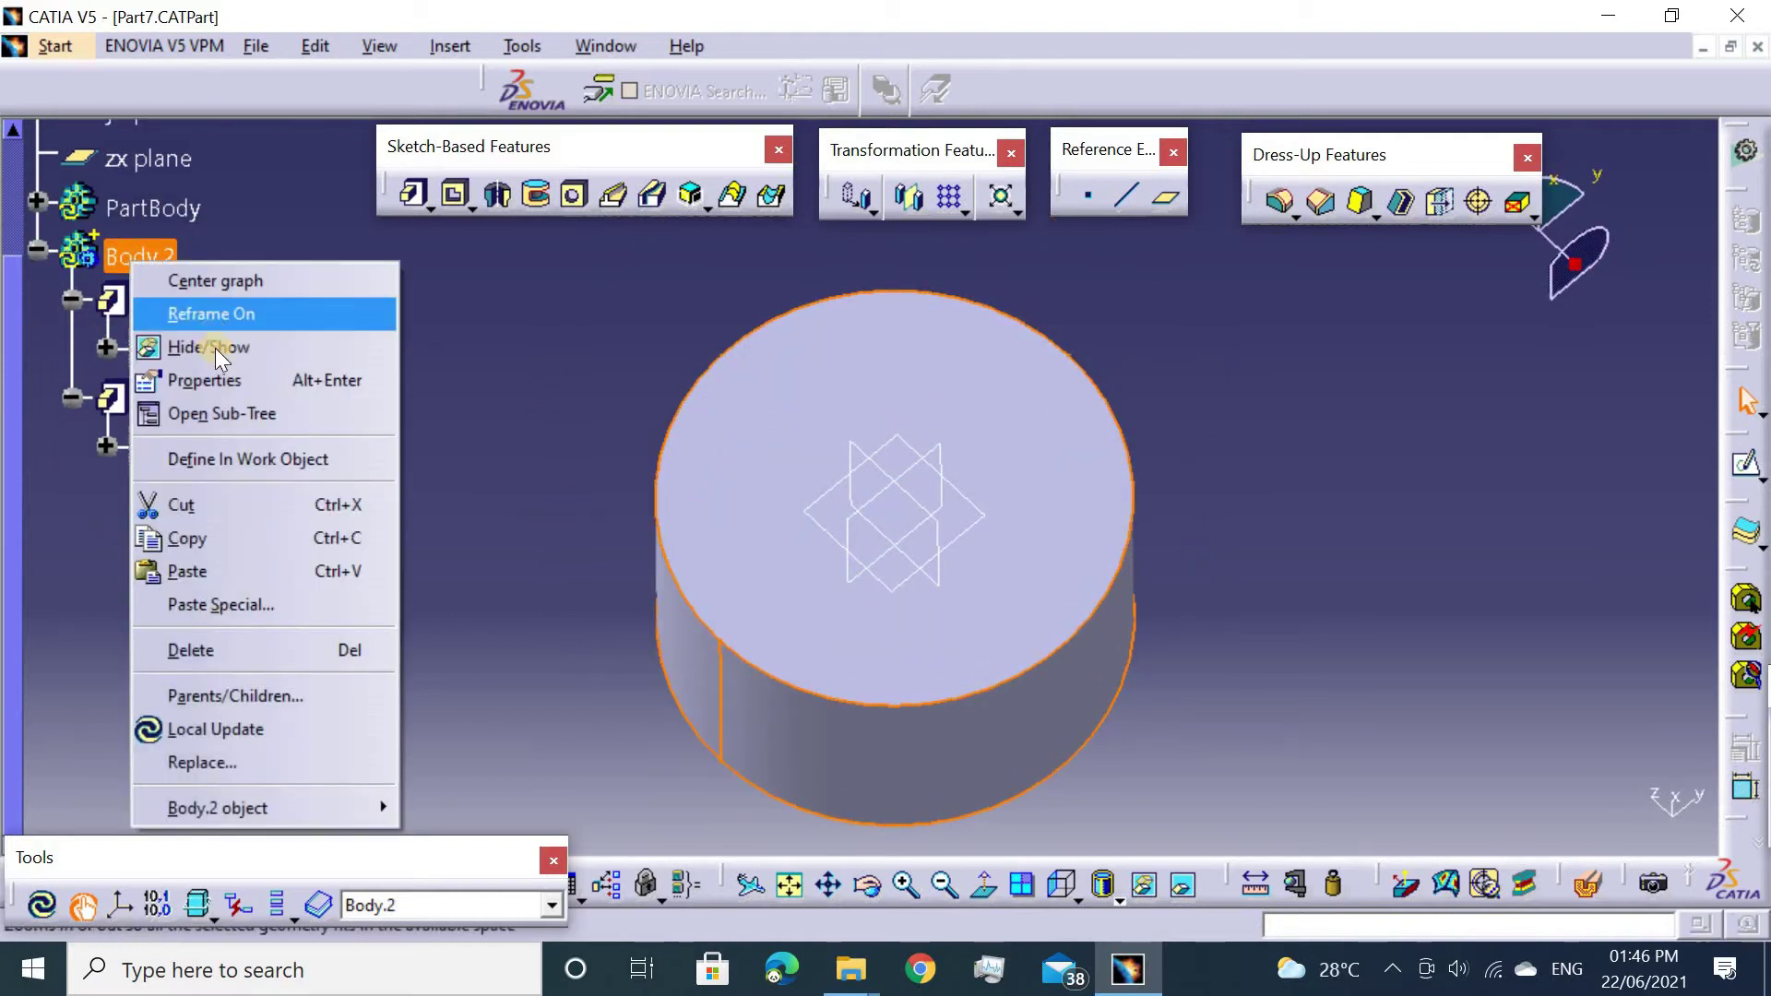
left_click(203, 380)
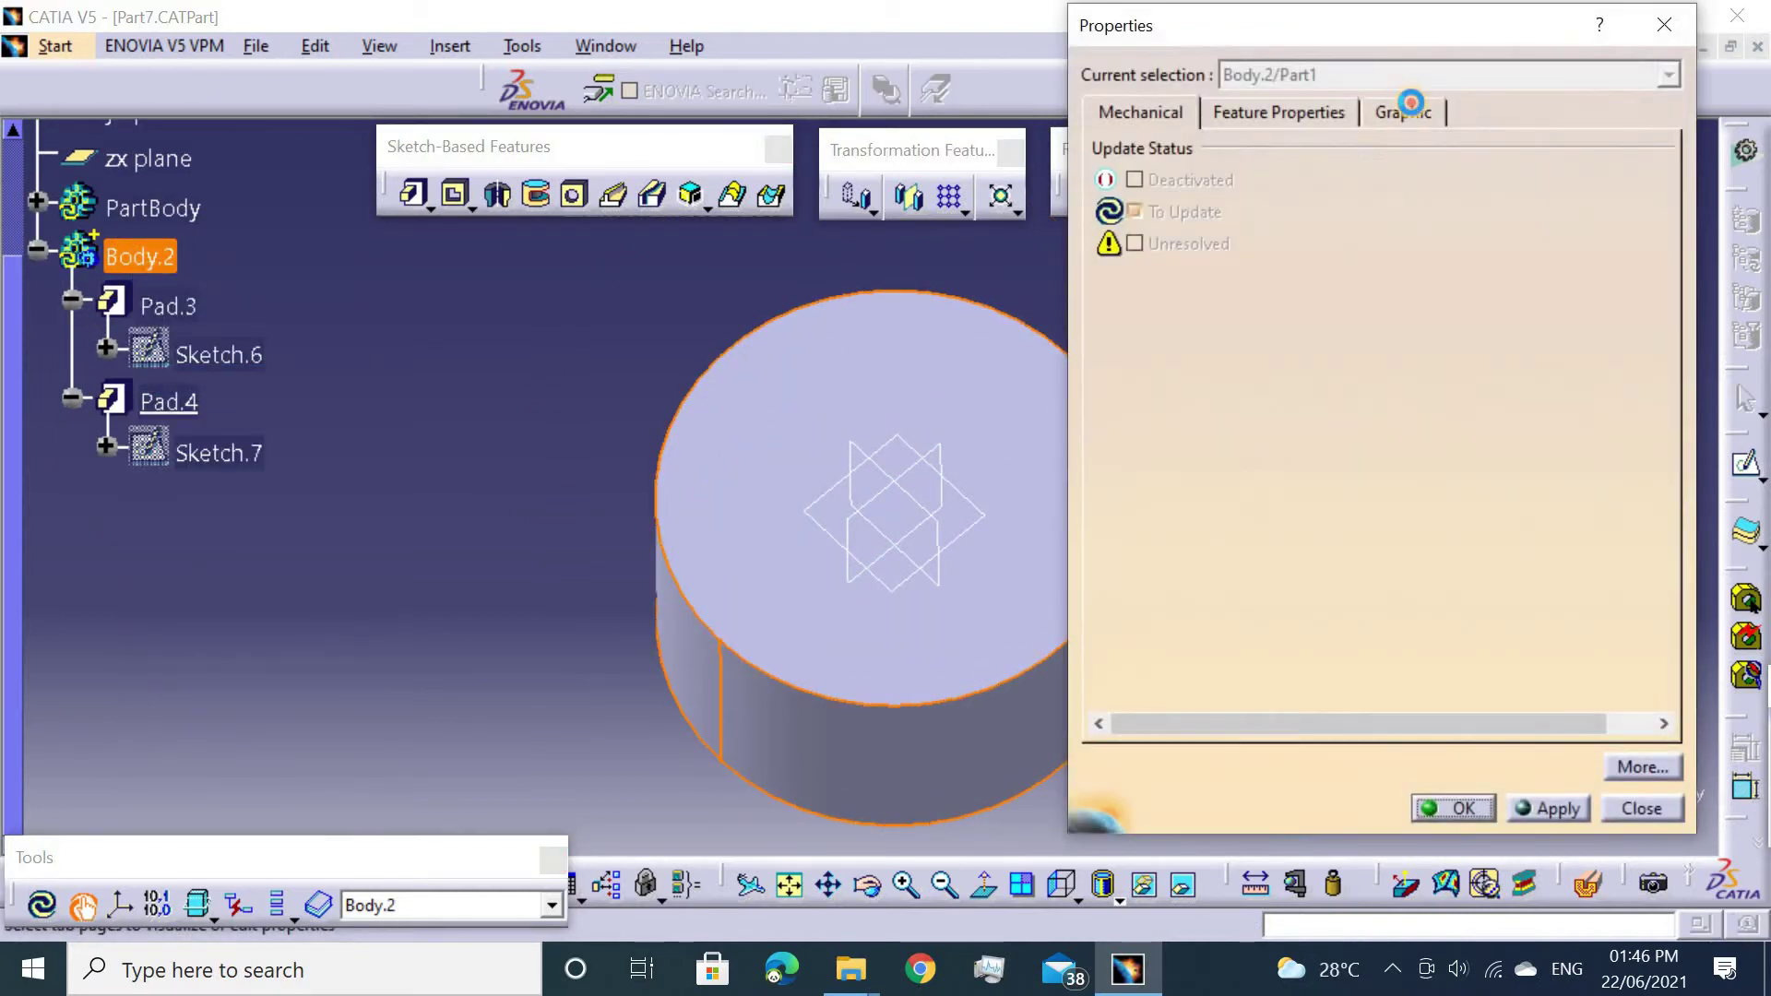
left_click(1410, 102)
mouse_move(1285, 217)
left_mouse_down()
mouse_move(1489, 210)
mouse_move(1572, 242)
left_mouse_up()
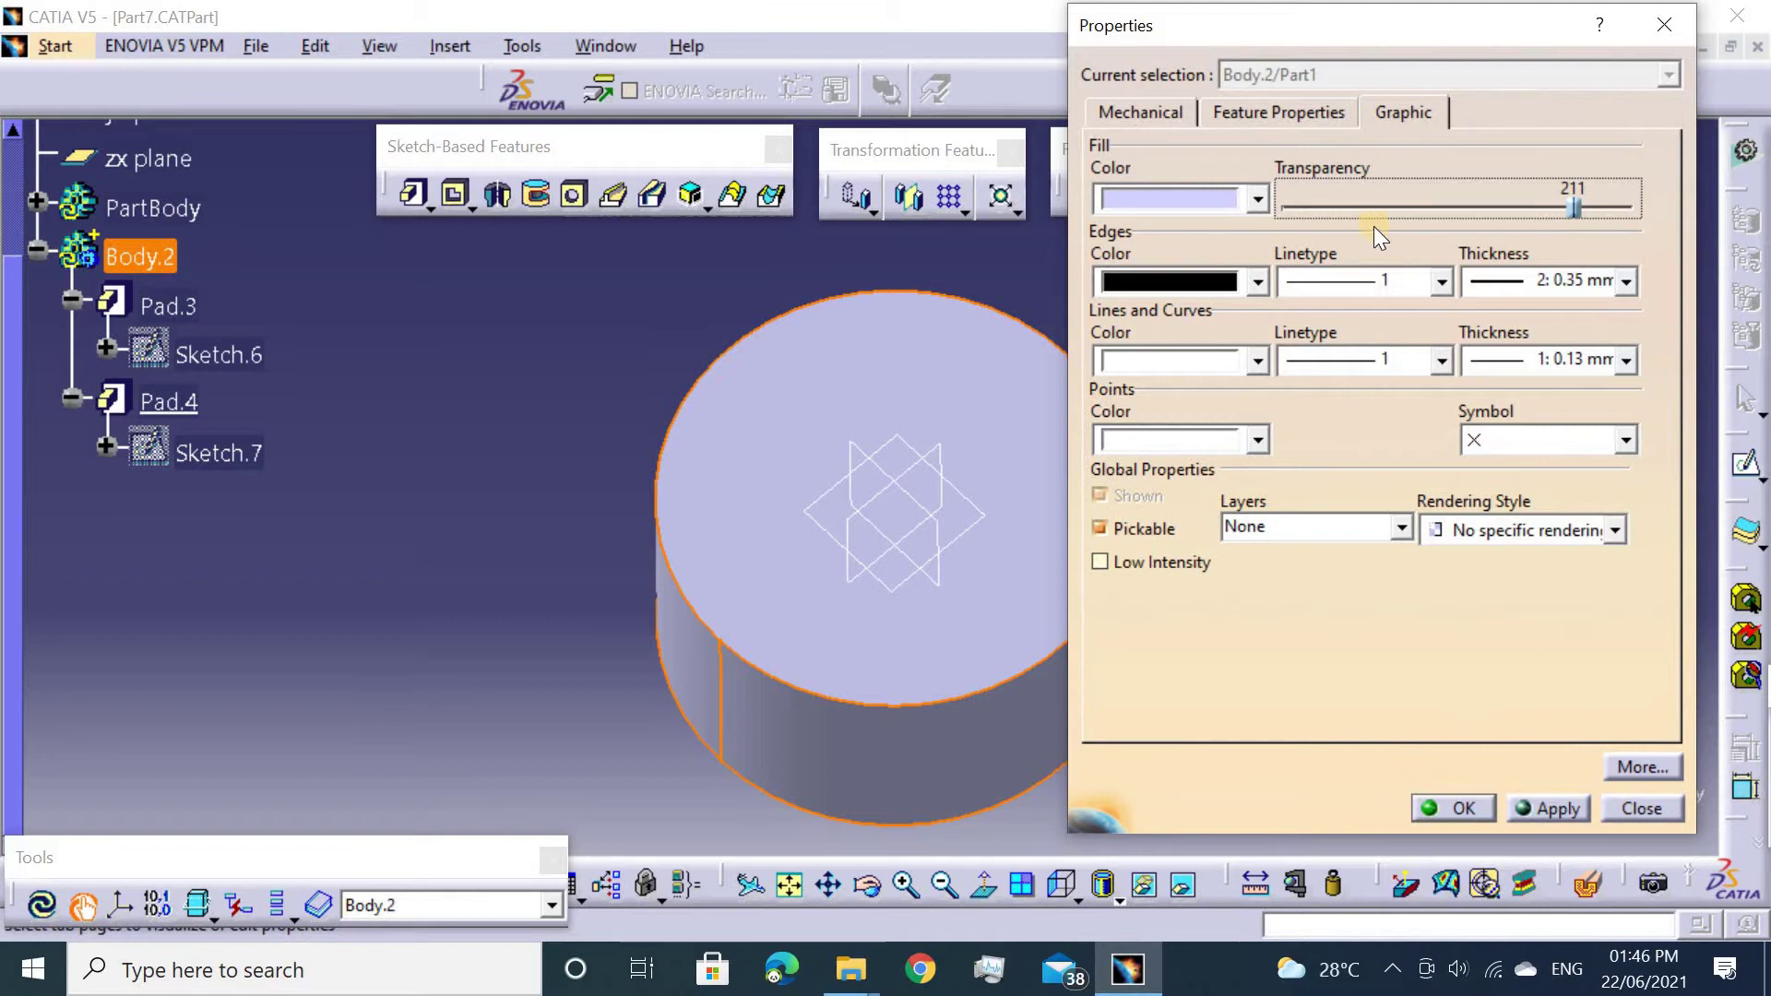
left_click(1426, 812)
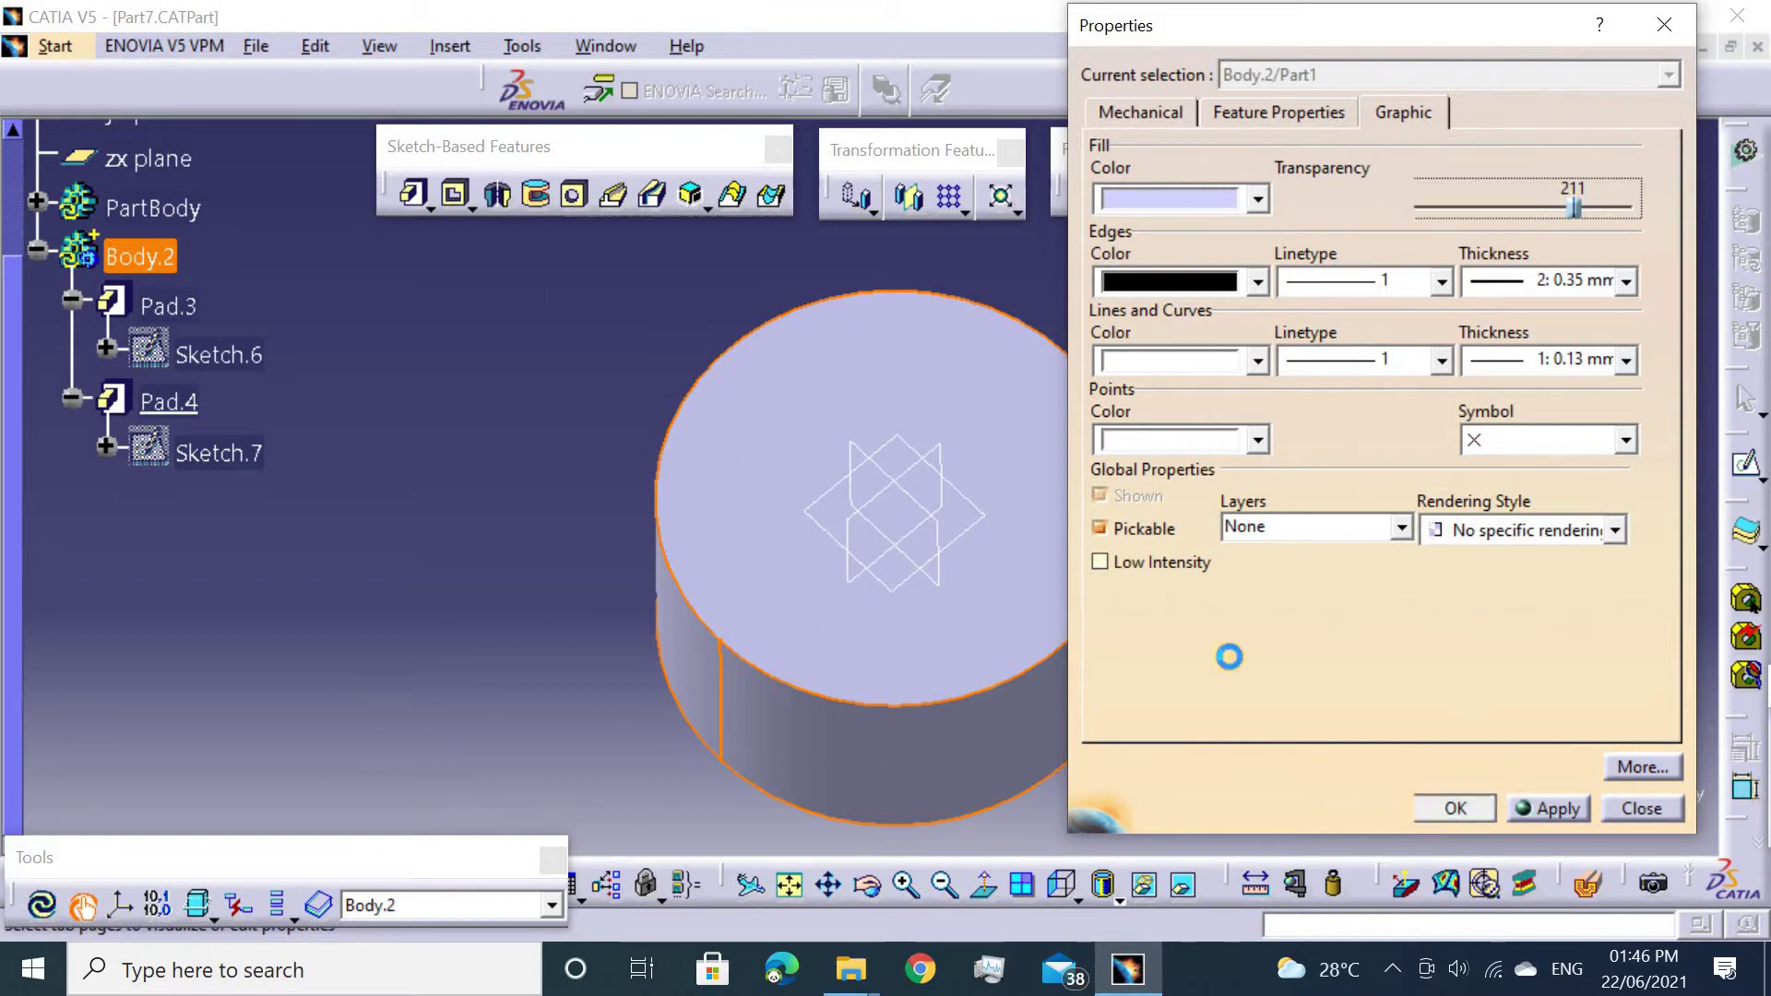
middle_click_drag(544, 392, 541, 363)
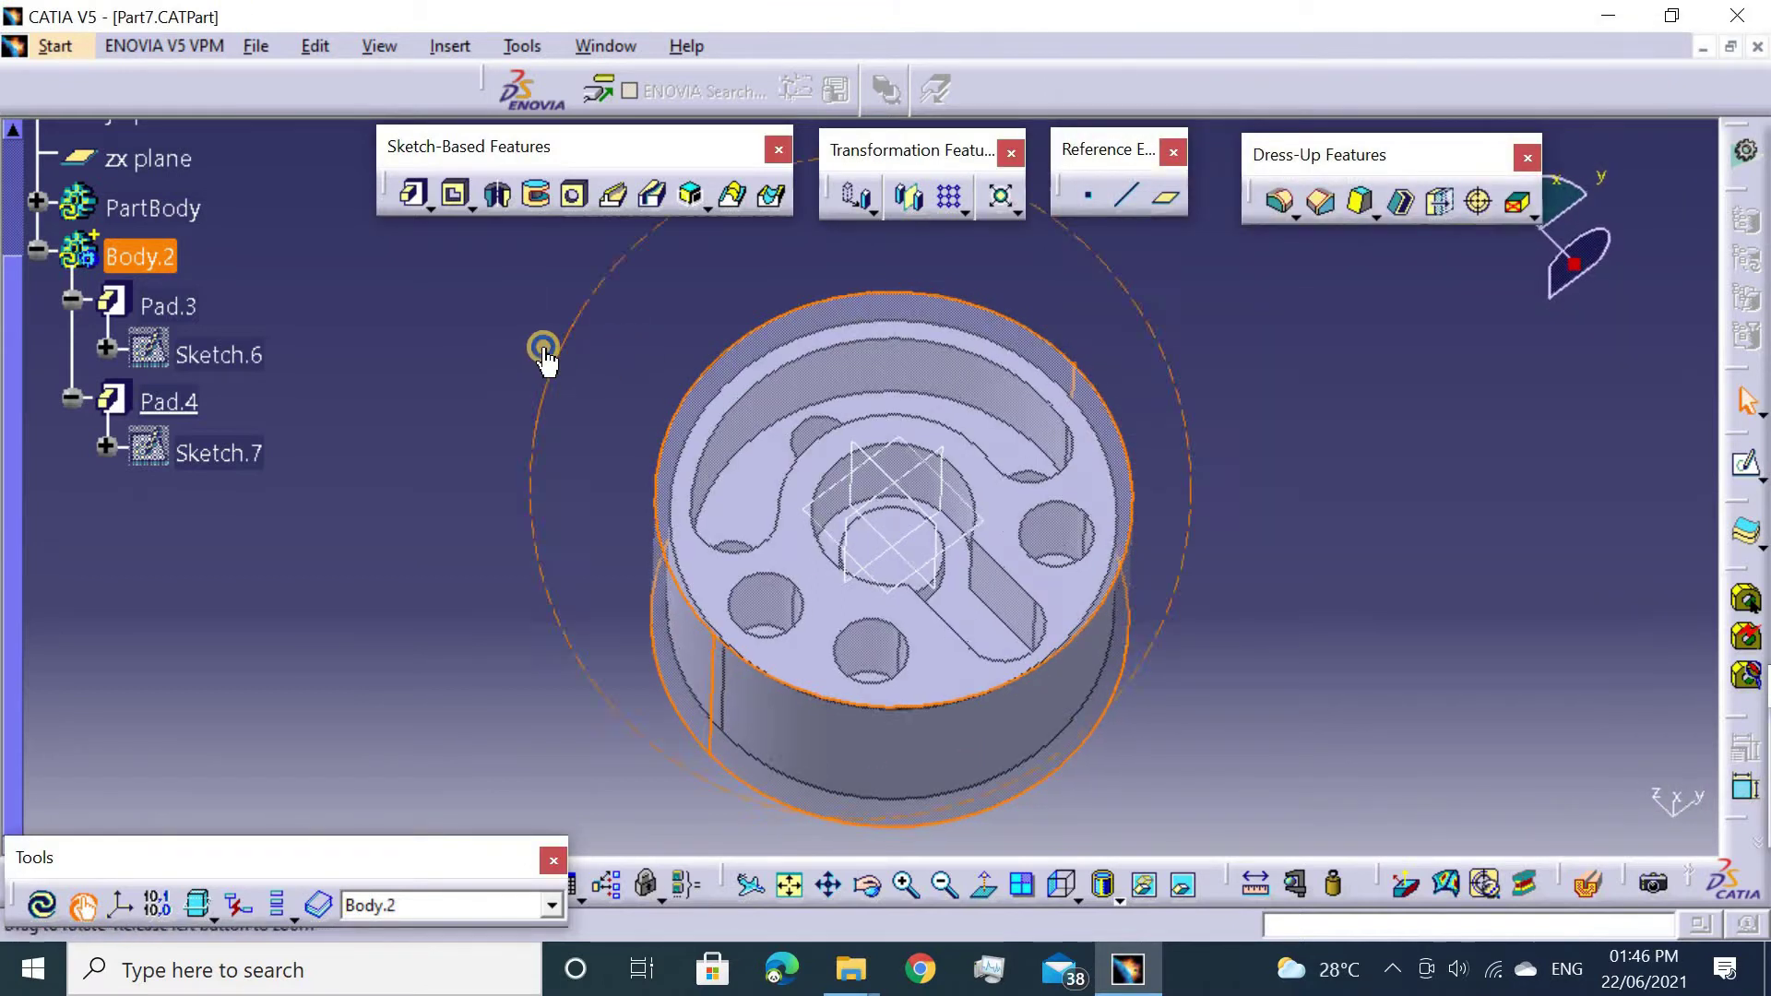
left_click(35, 251)
middle_click_drag(980, 553, 988, 554)
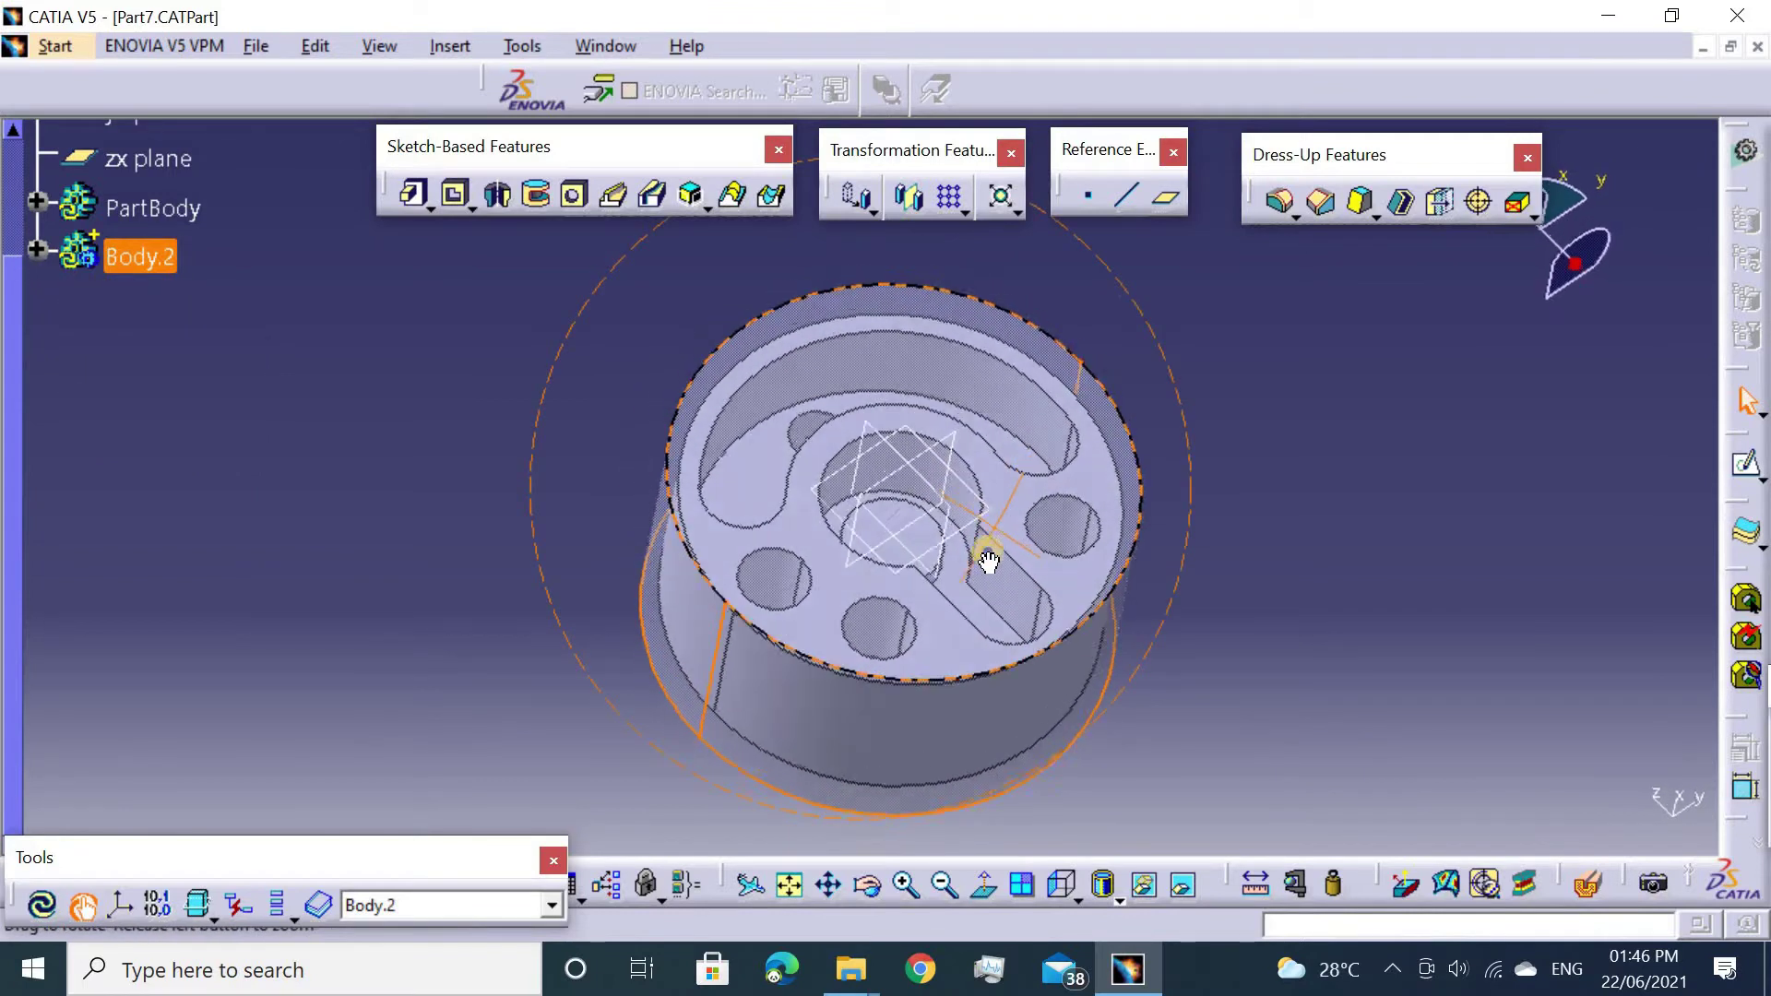
middle_click_drag(609, 397, 573, 367)
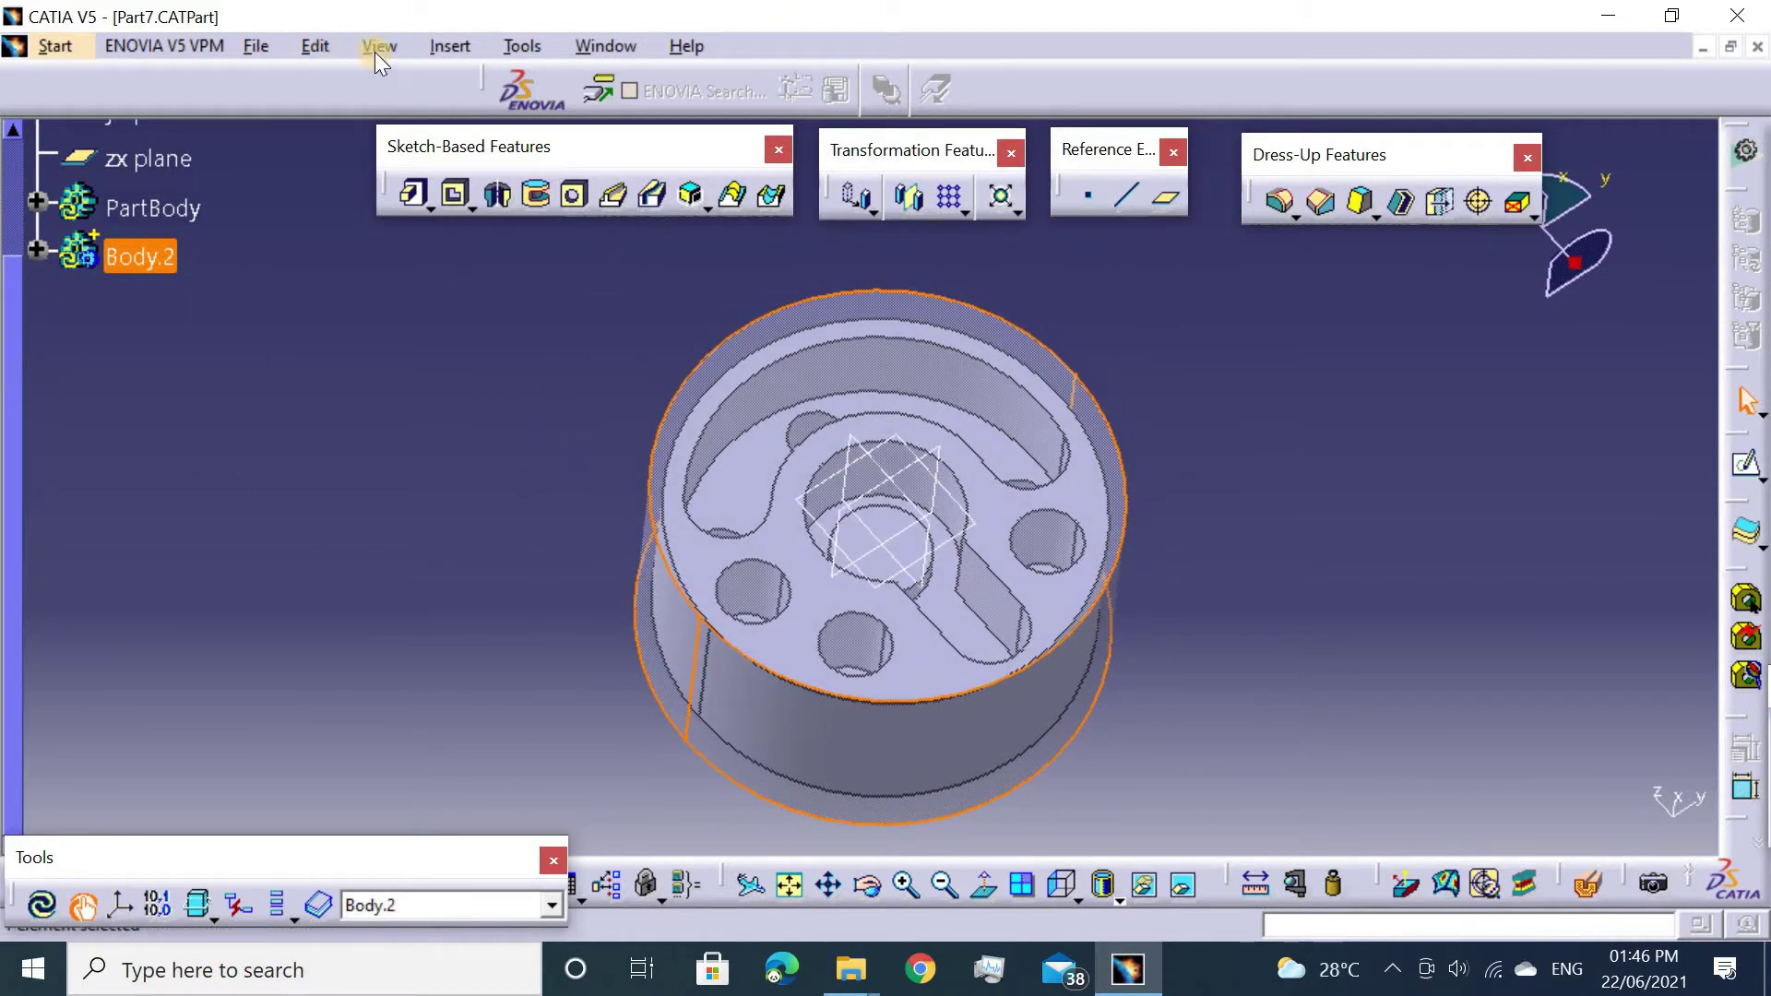
Start a new axis system definition, then cancel it.
left_click(440, 51)
left_click(507, 400)
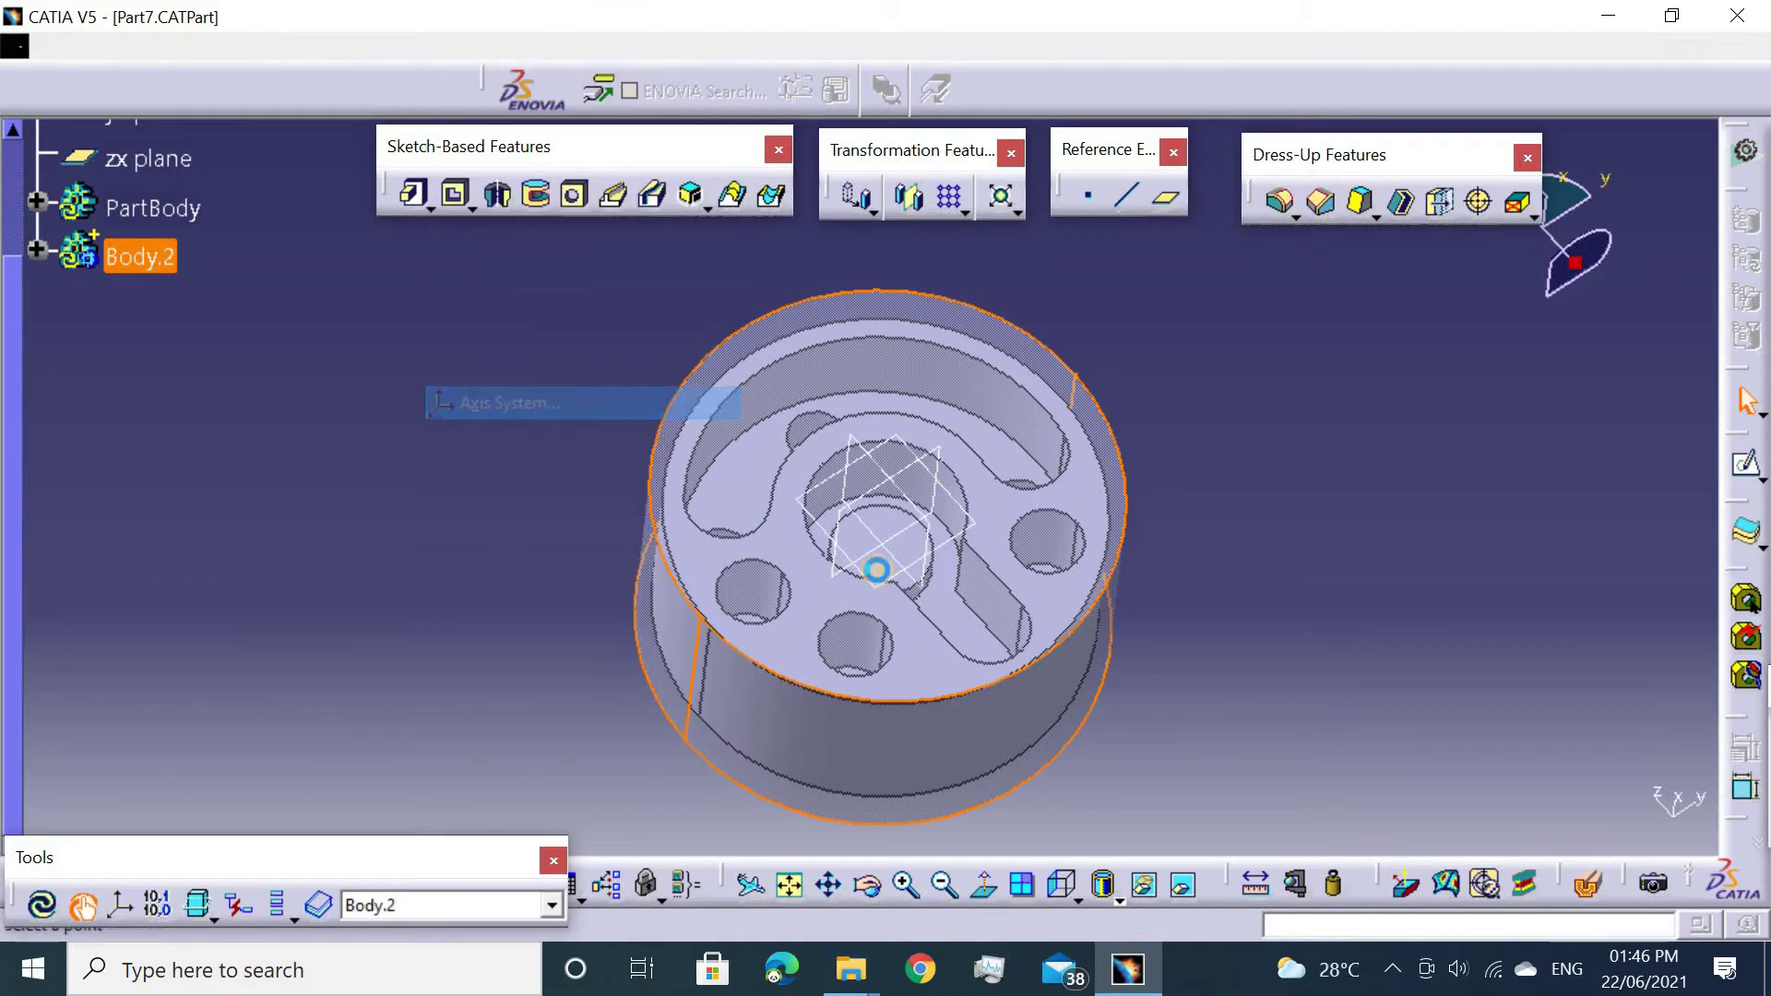
left_click(1547, 802)
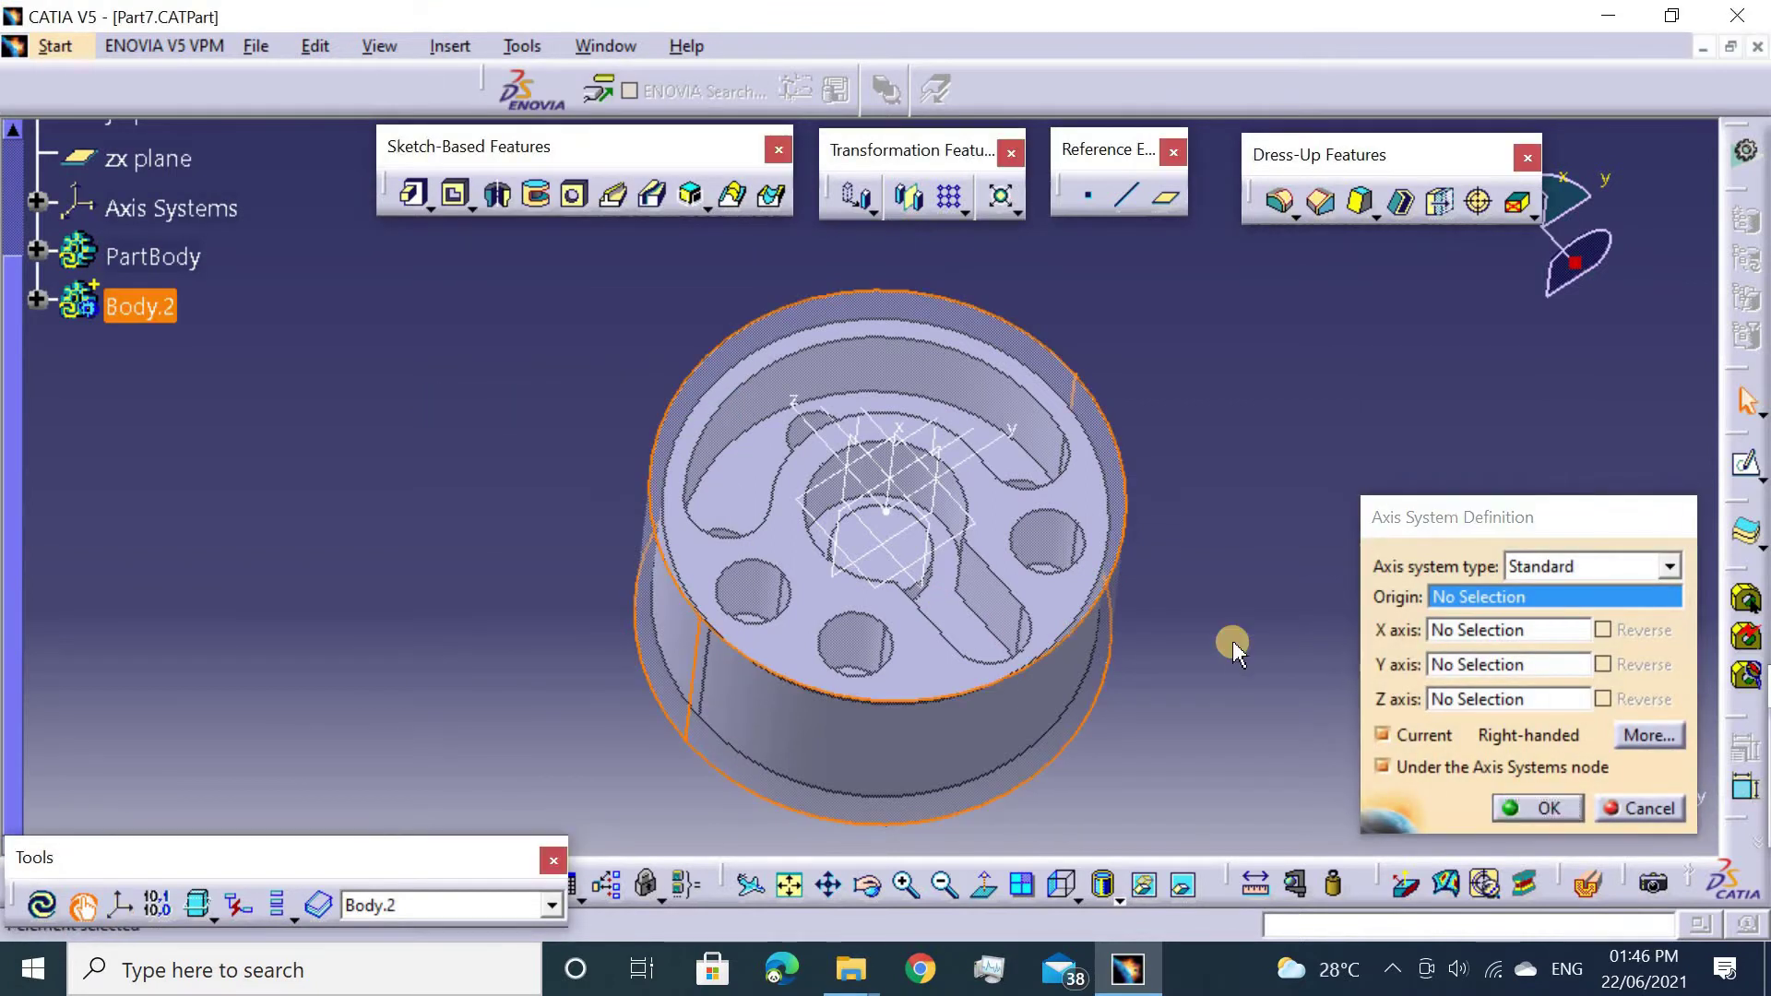
mouse_move(1234, 640)
middle_mouse_down()
mouse_move(799, 385)
mouse_move(743, 463)
middle_mouse_up()
Cancel the yz offset plane definition and bring up the workbench list.
left_click(724, 501)
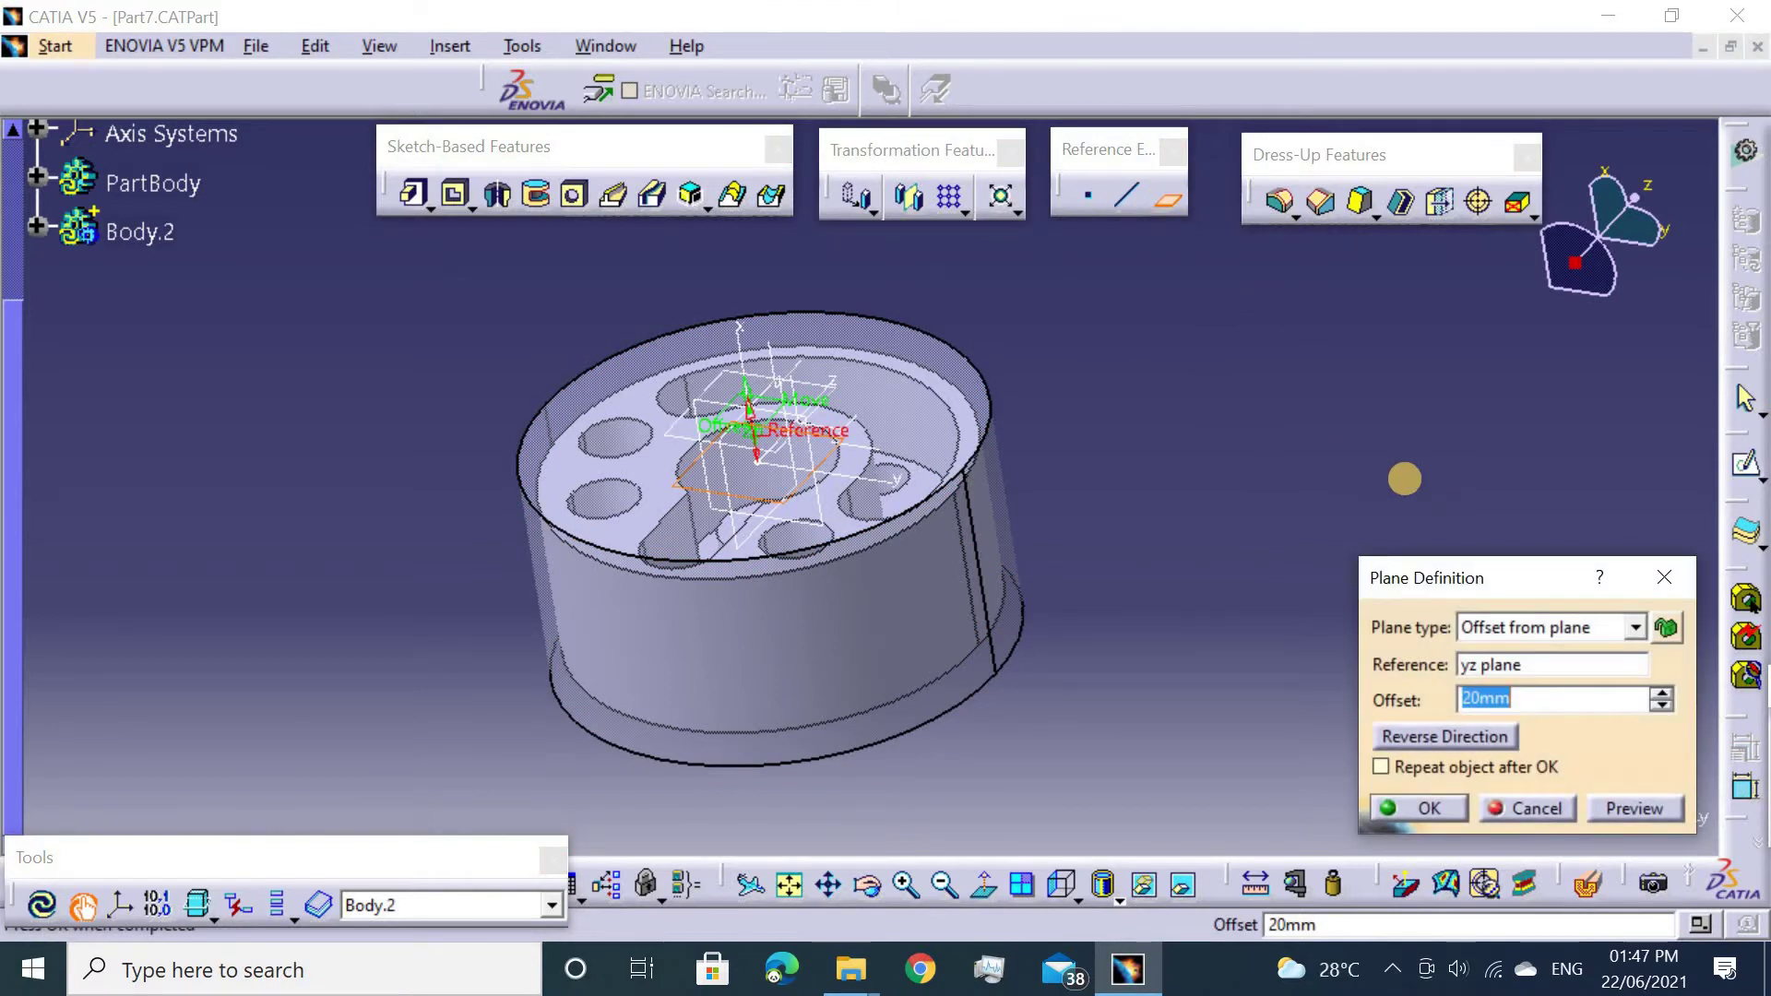
key("Return")
mouse_move(901, 557)
middle_mouse_down()
mouse_move(795, 324)
mouse_move(796, 427)
mouse_move(742, 674)
mouse_move(811, 423)
mouse_move(969, 526)
mouse_move(870, 526)
middle_mouse_up()
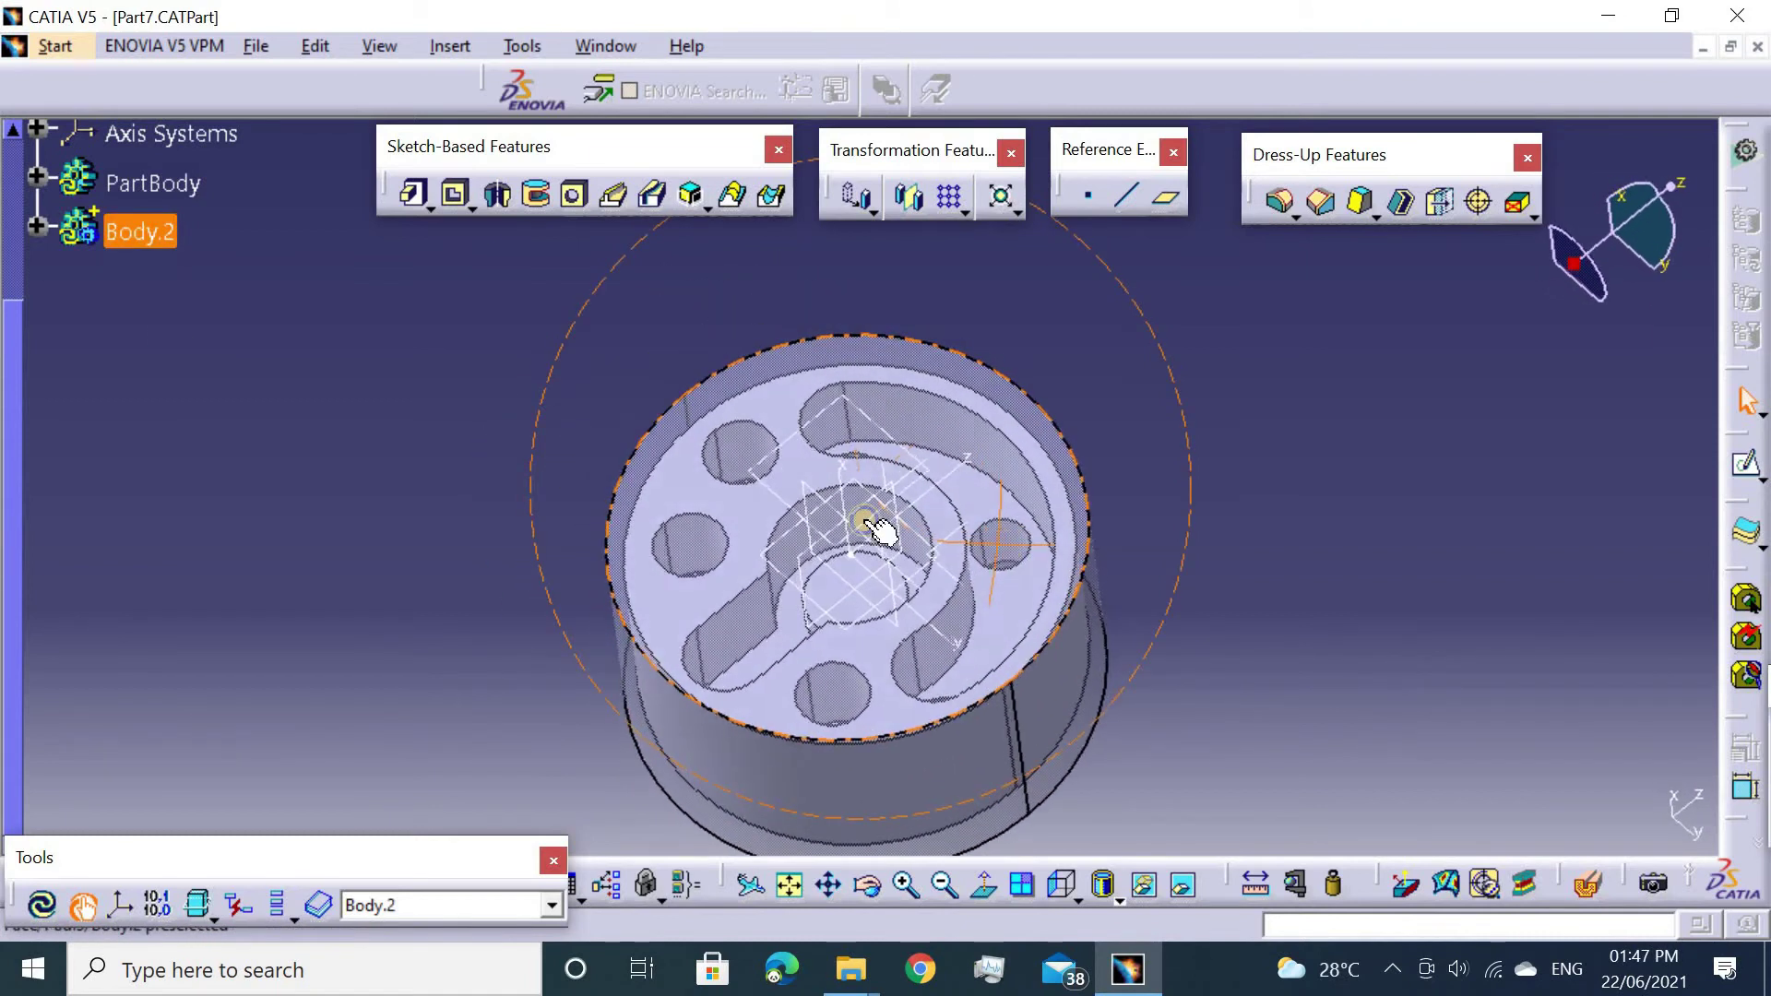
scroll(38, 251, "up", 2)
scroll(39, 250, "up", 2)
left_click(41, 46)
mouse_move(135, 112)
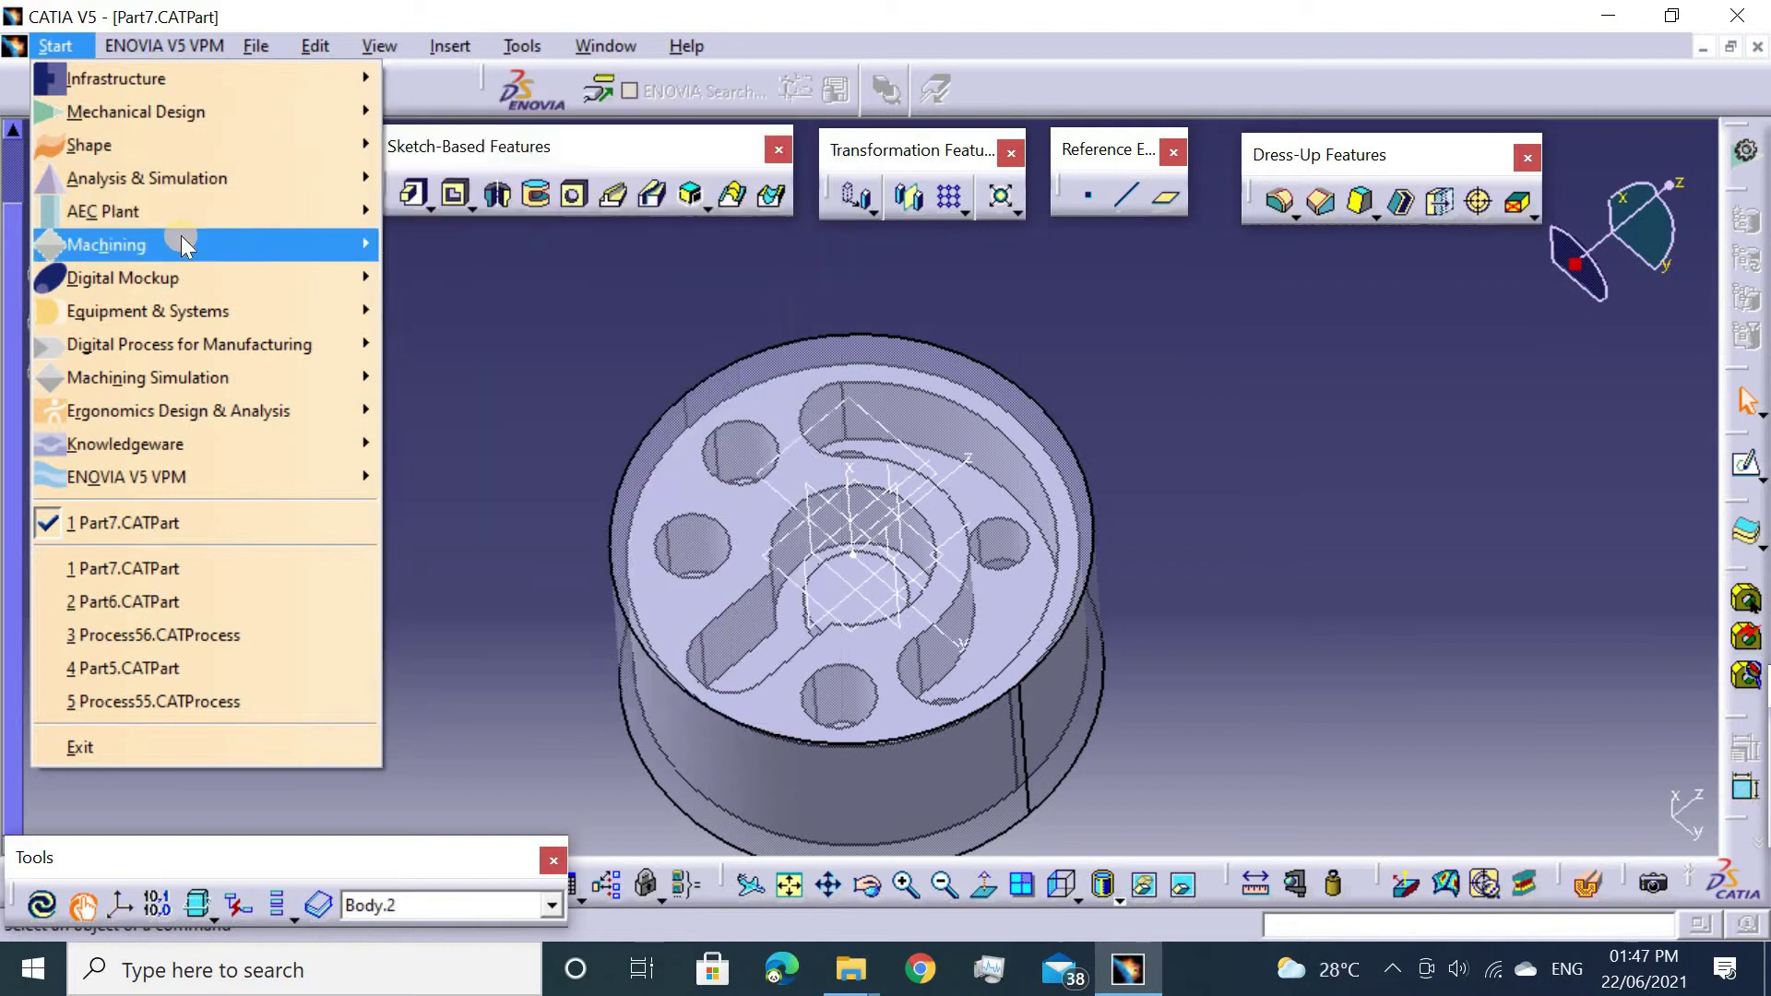
Choose Machining > Prismatic Machining to create the Process1 setup.
mouse_move(107, 246)
left_click(427, 277)
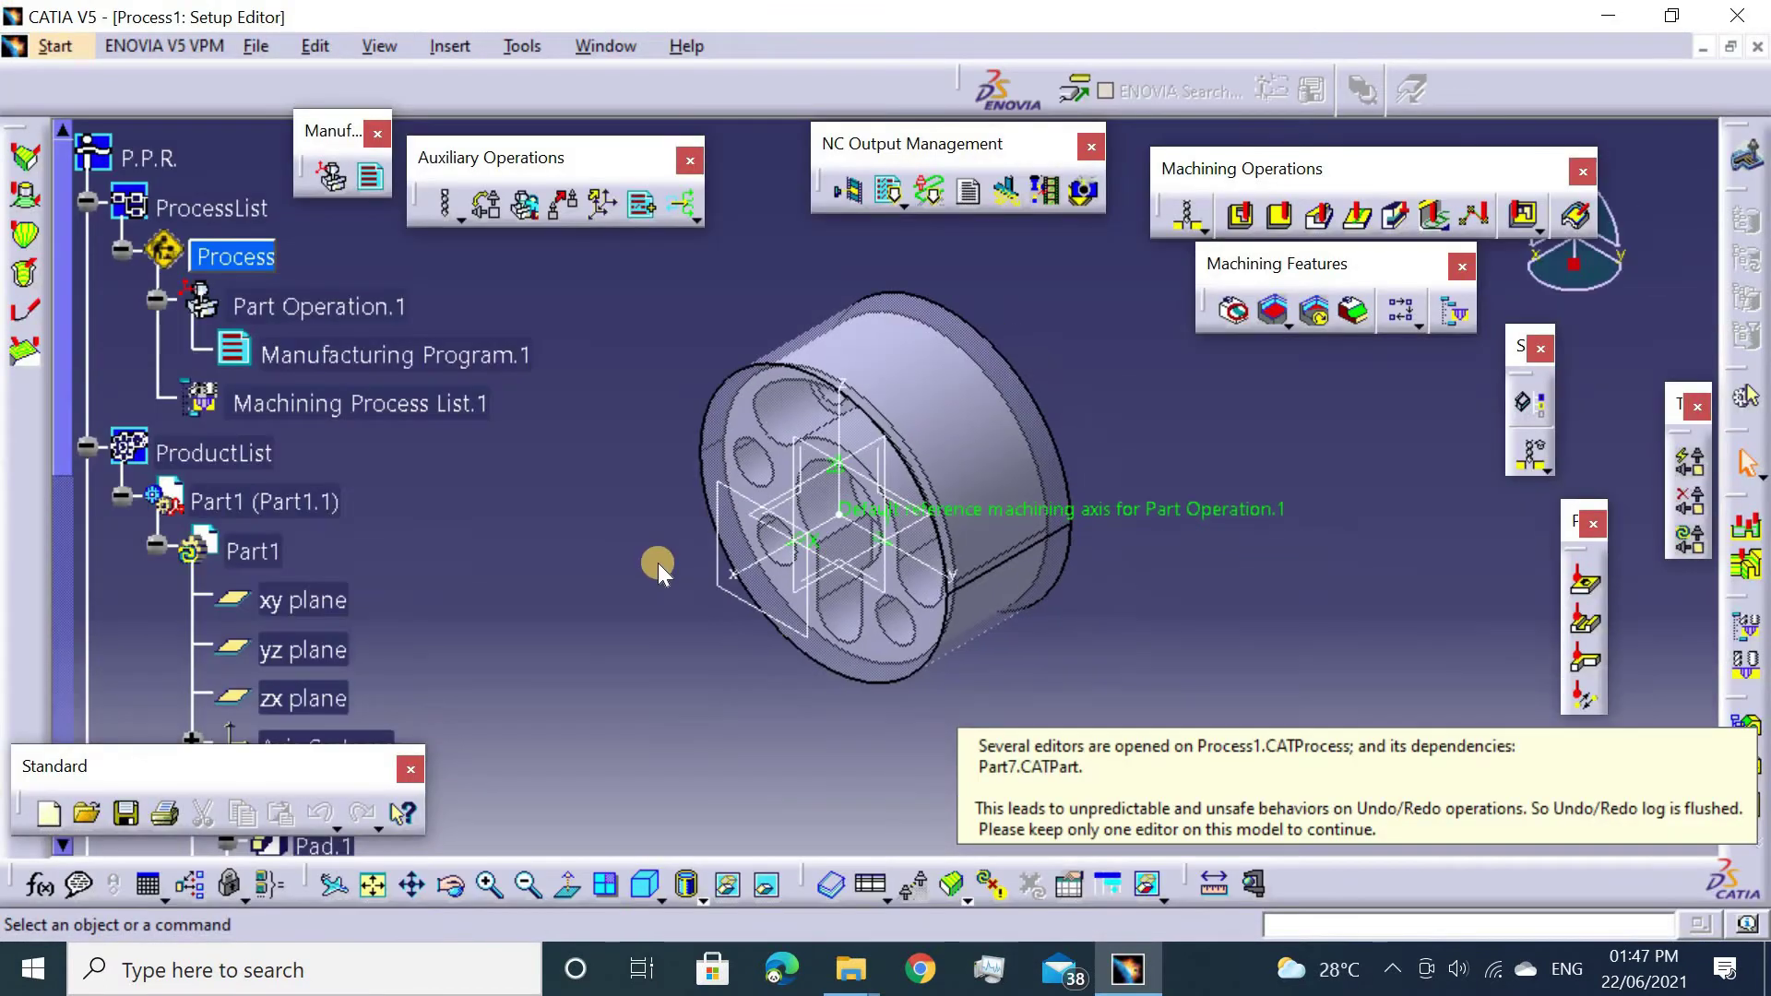
Assign 3-axis Machine.1 to Part Operation.1 in the Machine Editor.
mouse_move(657, 553)
middle_mouse_down()
mouse_move(902, 348)
mouse_move(413, 304)
middle_mouse_up()
double_click(406, 306)
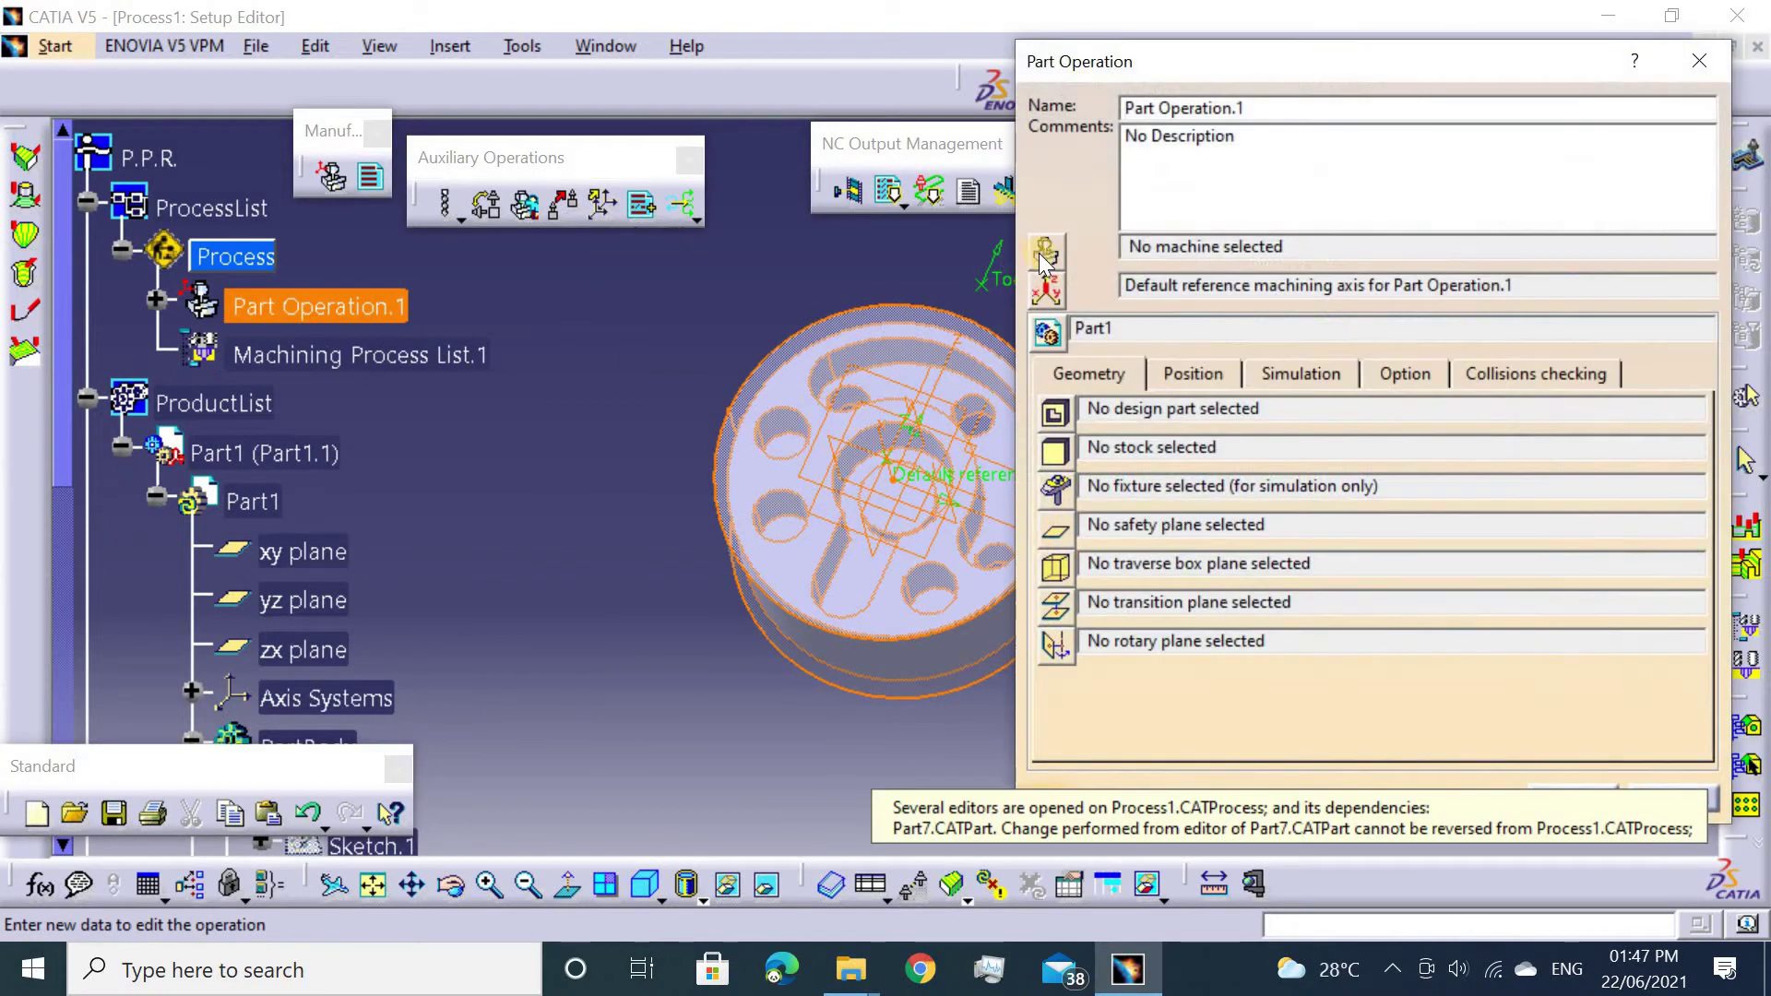
left_click(1043, 254)
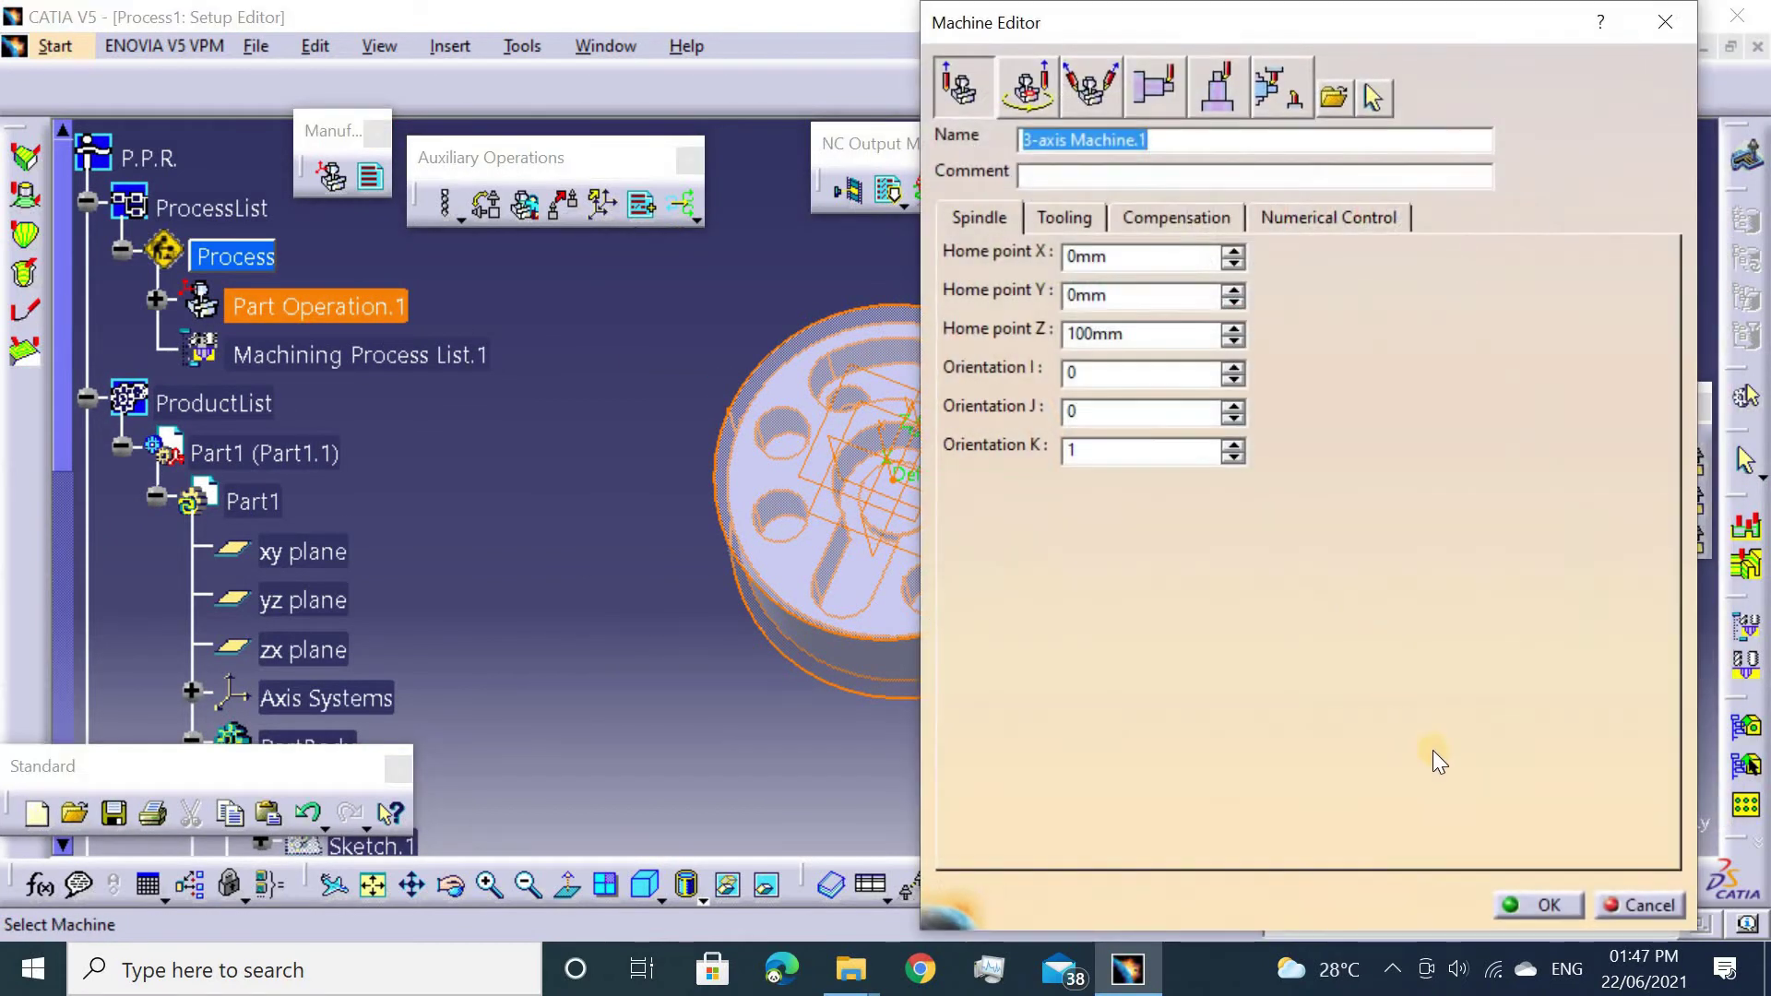
left_click(1495, 907)
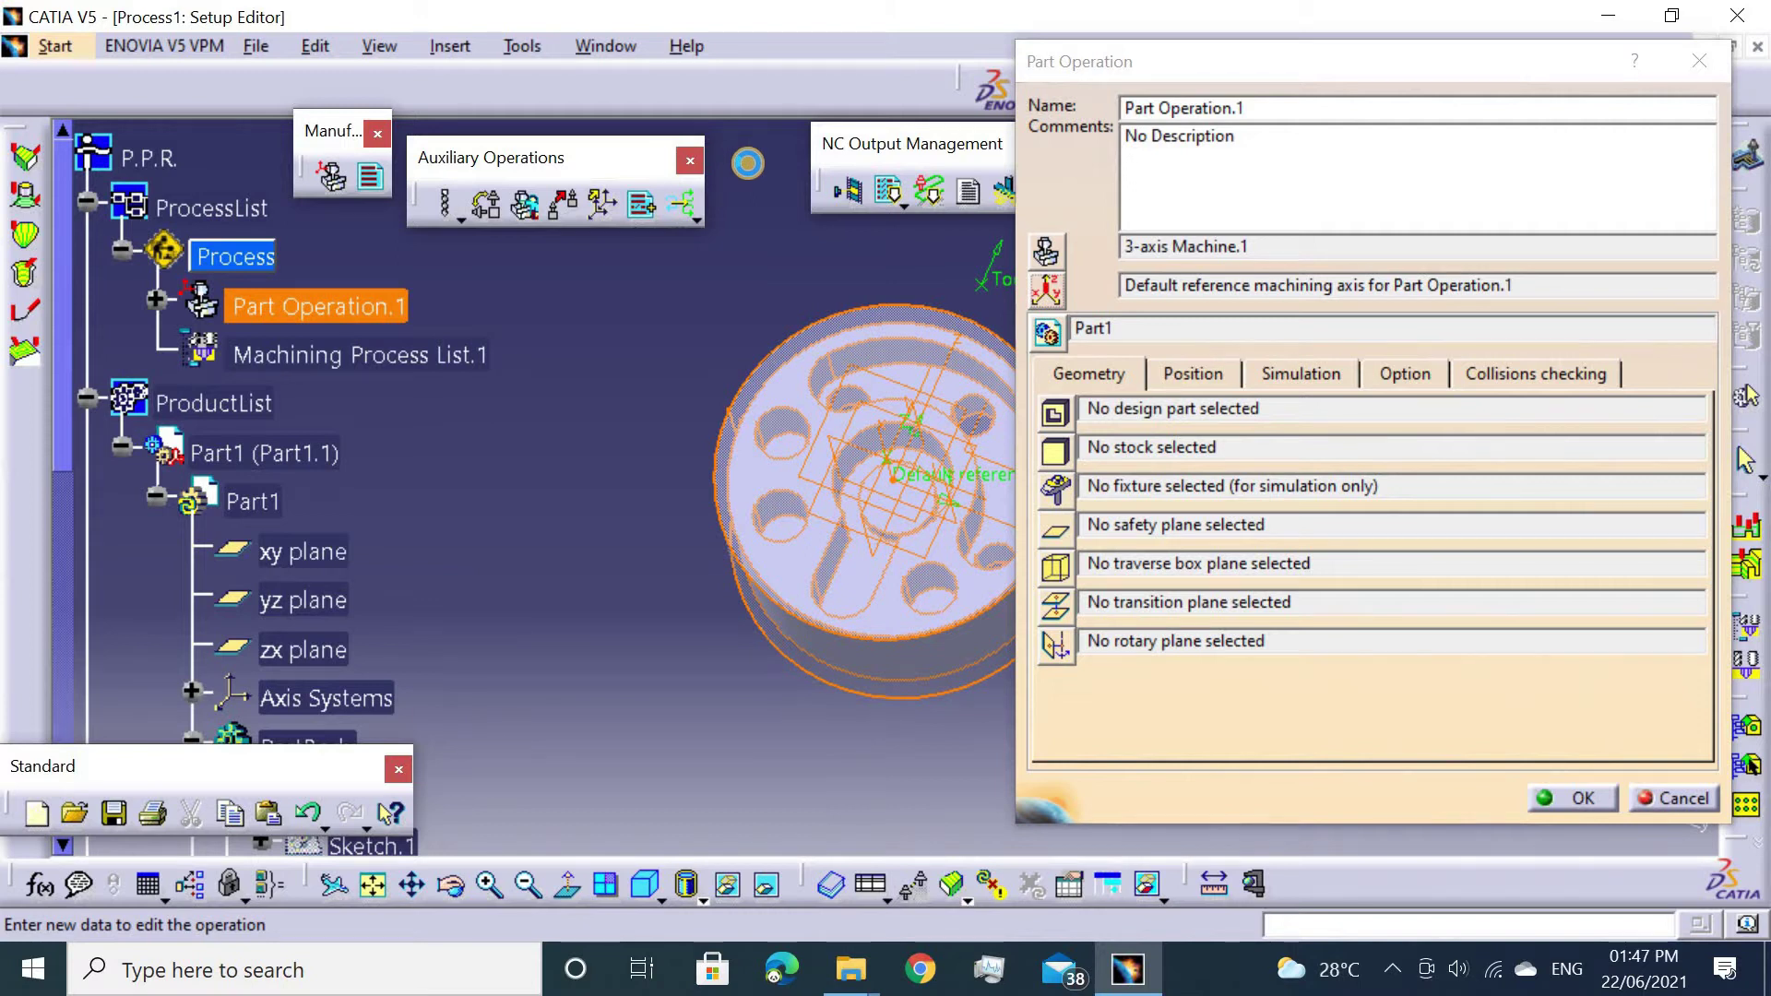
Define the reference machining axis Z direction by selecting part geometry.
left_click(1047, 289)
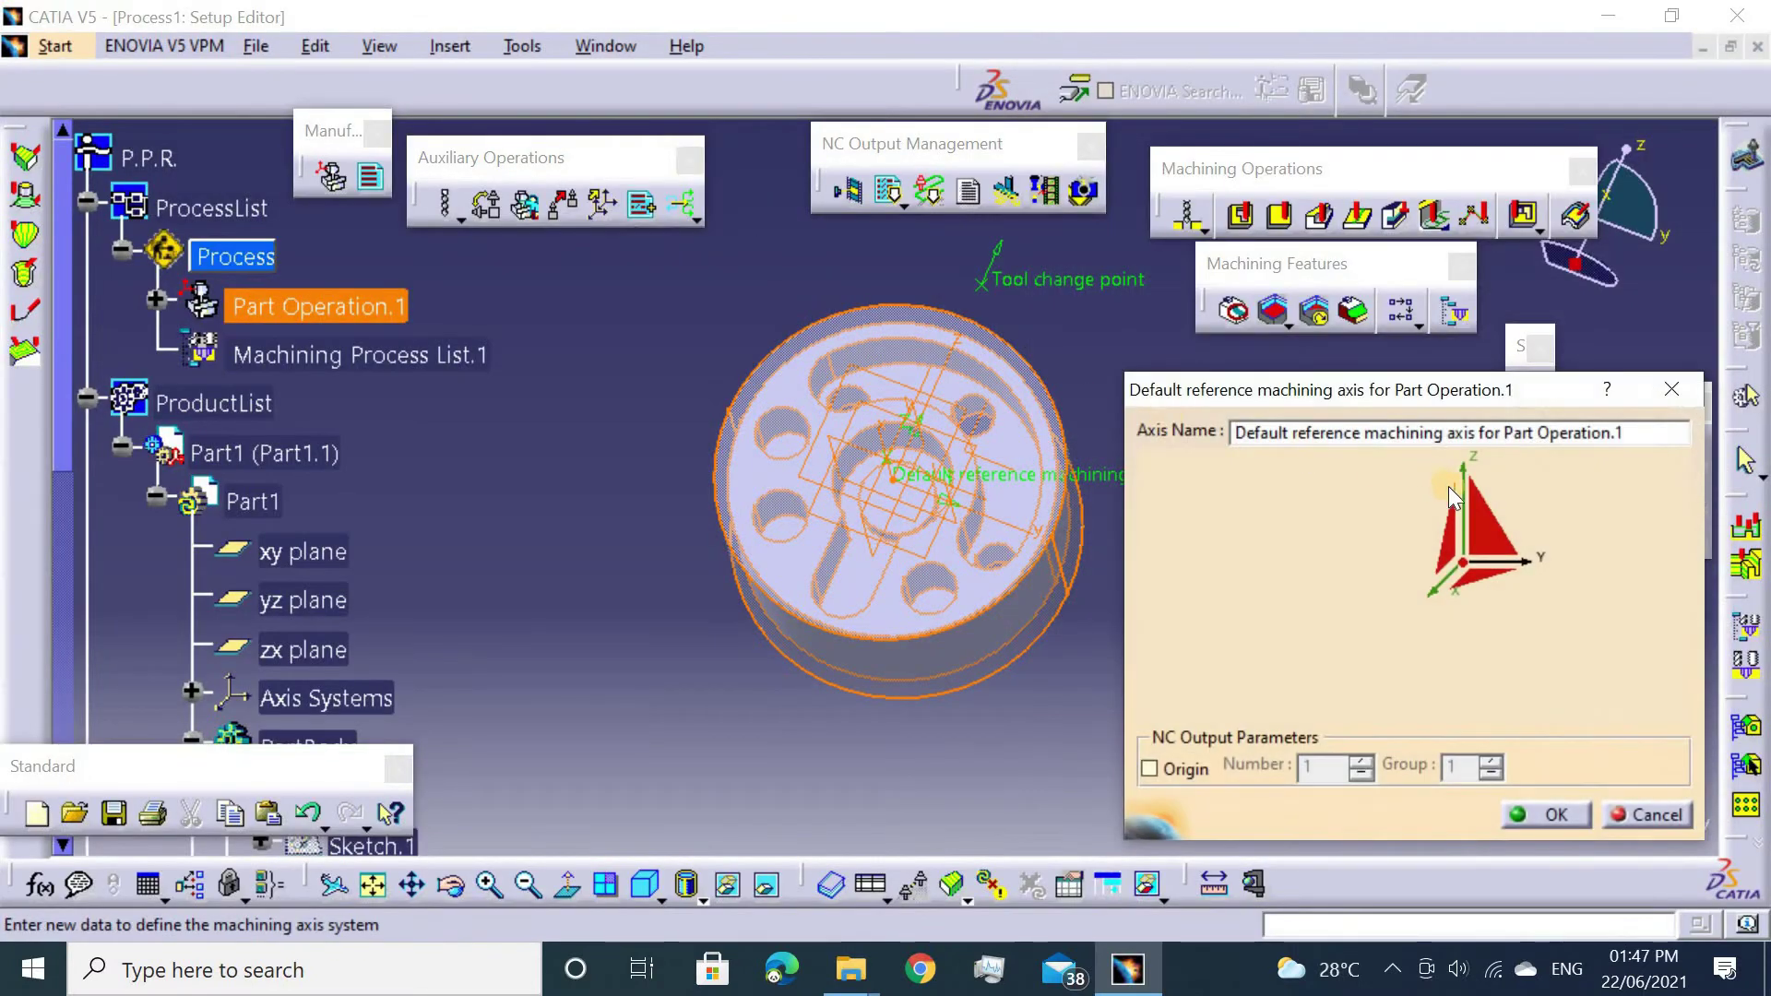
middle_click_drag(764, 503, 931, 317)
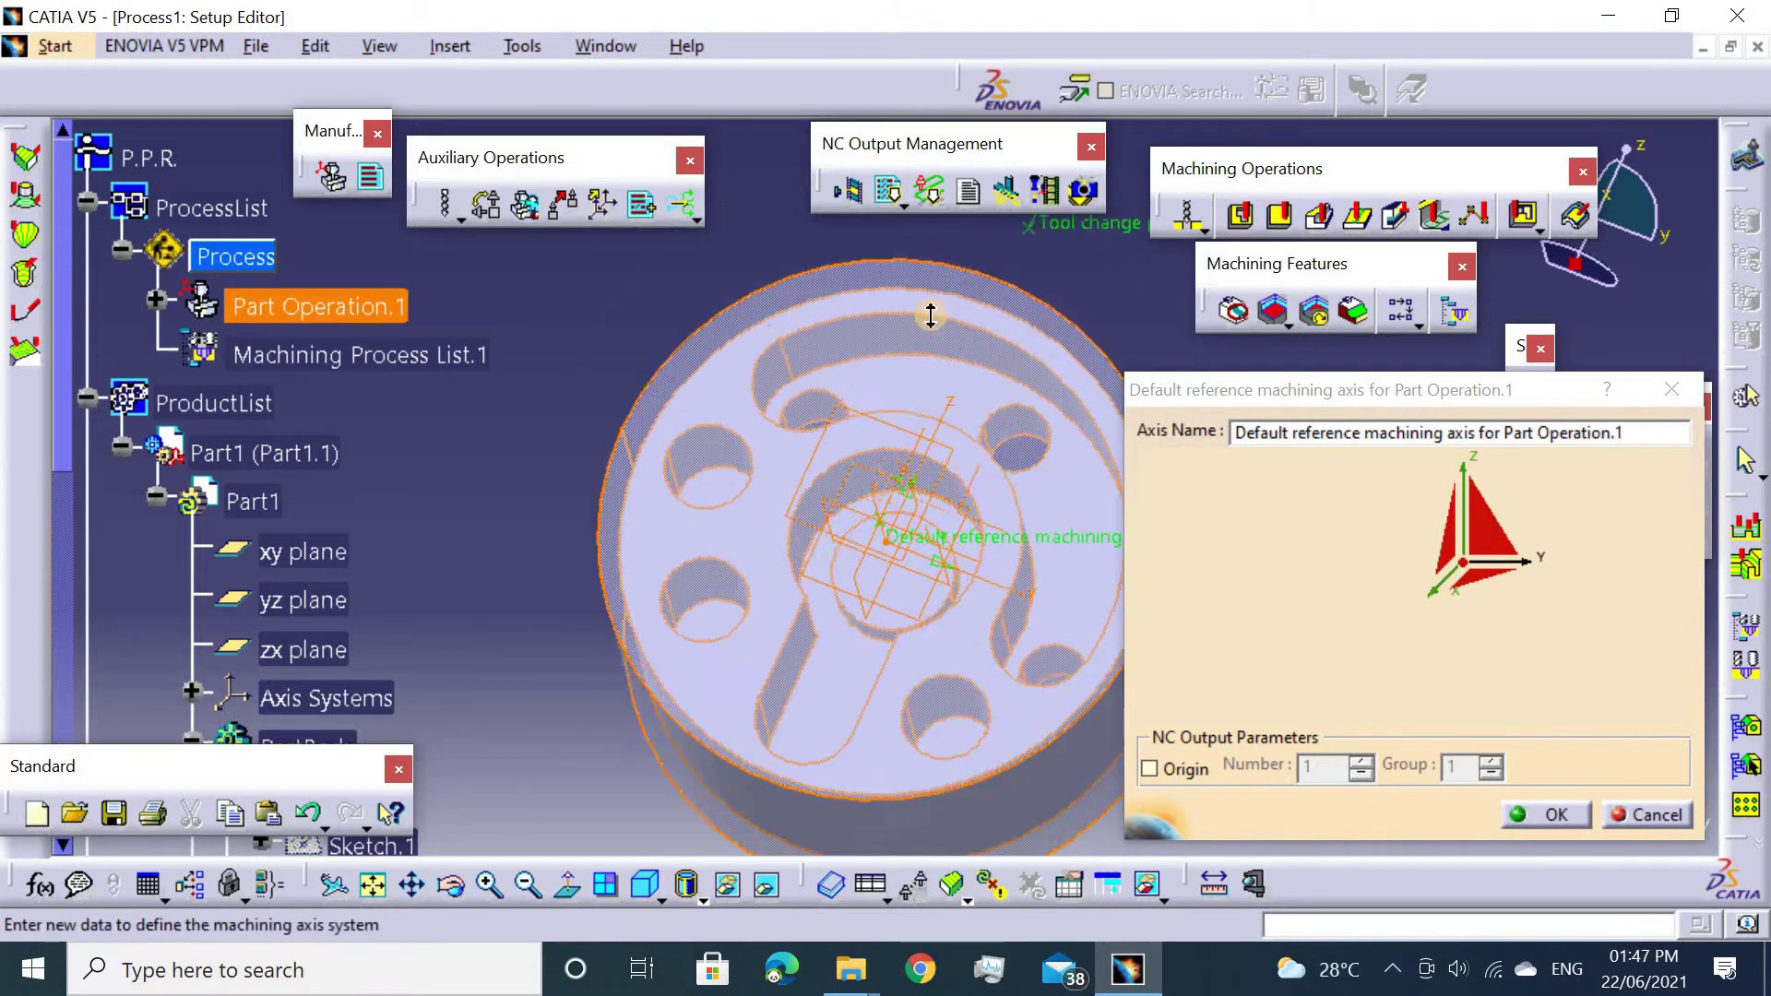
middle_click_drag(862, 391, 886, 277)
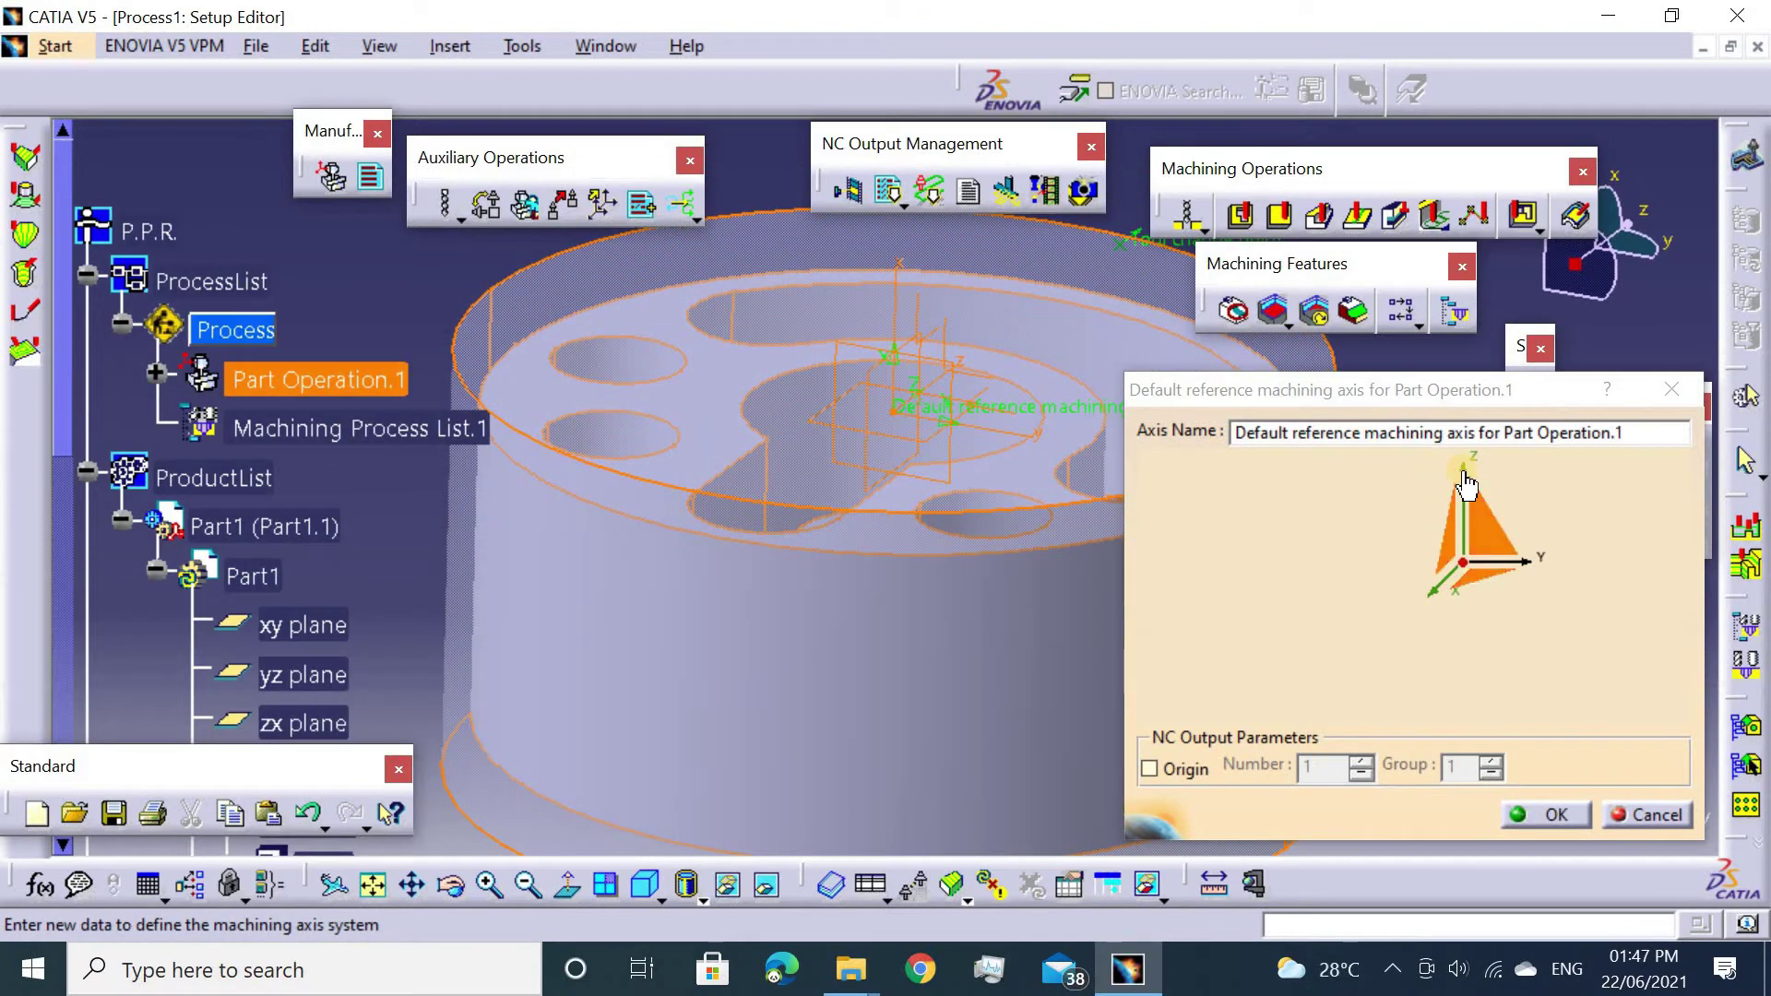
left_click(1467, 475)
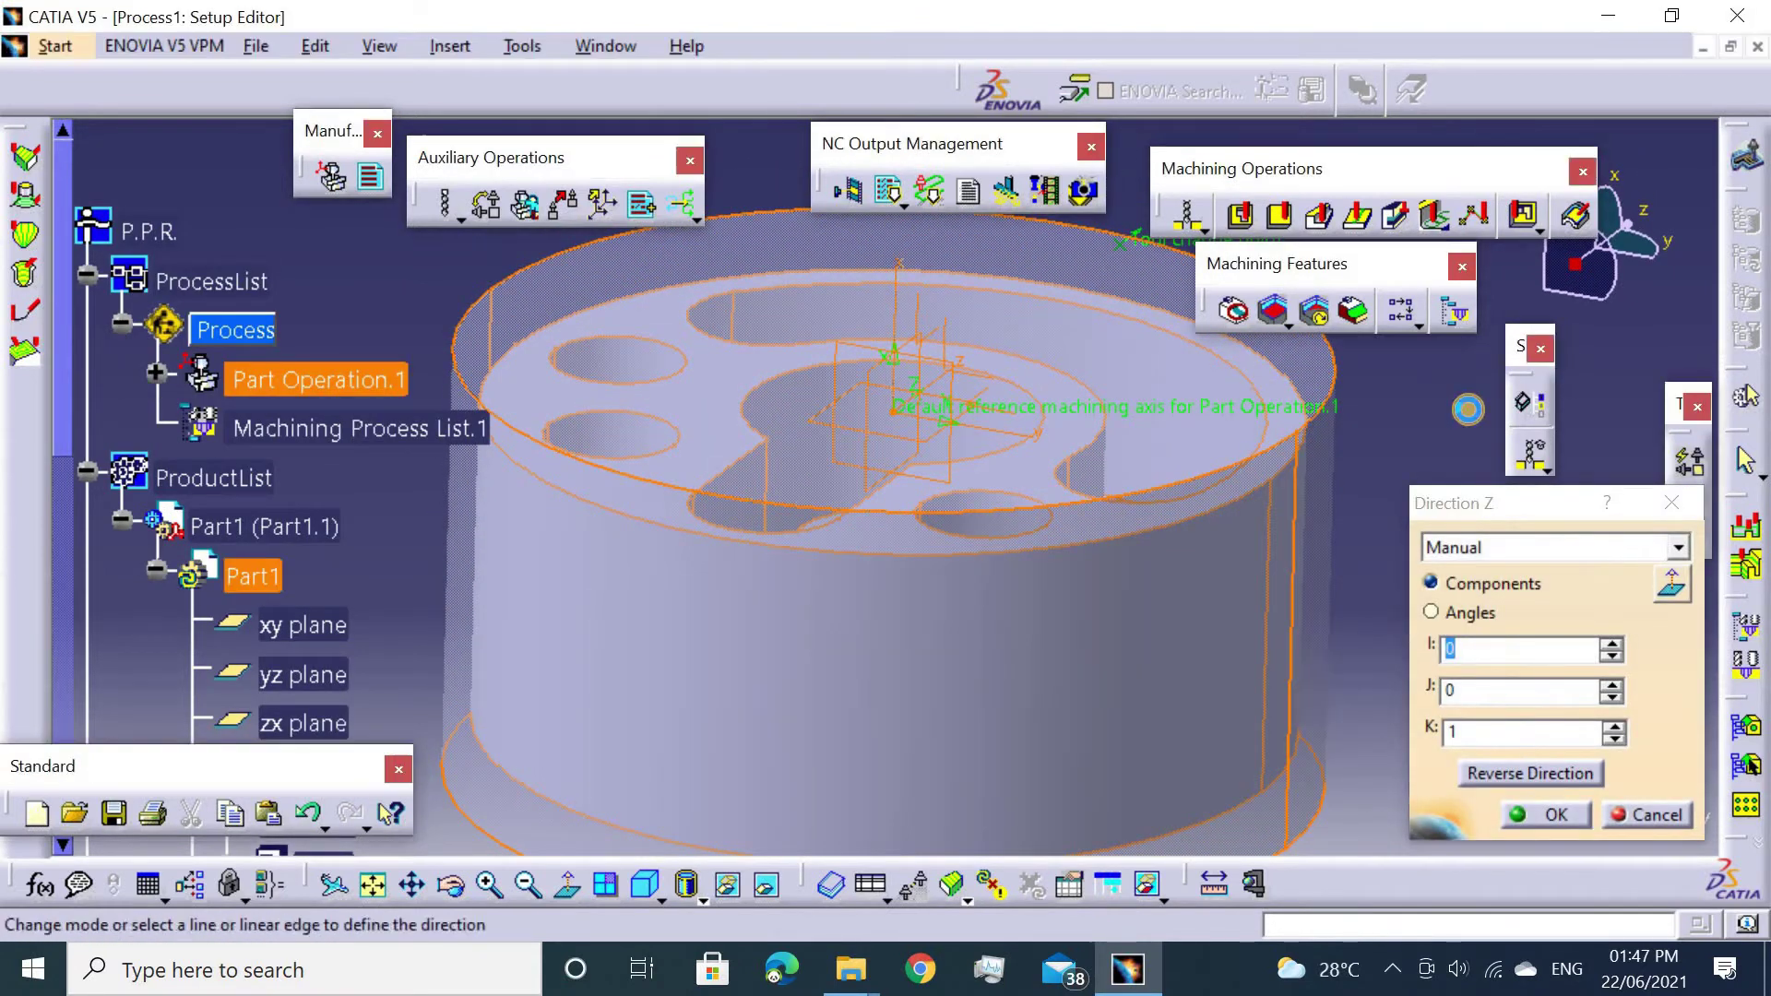
left_click(1488, 498)
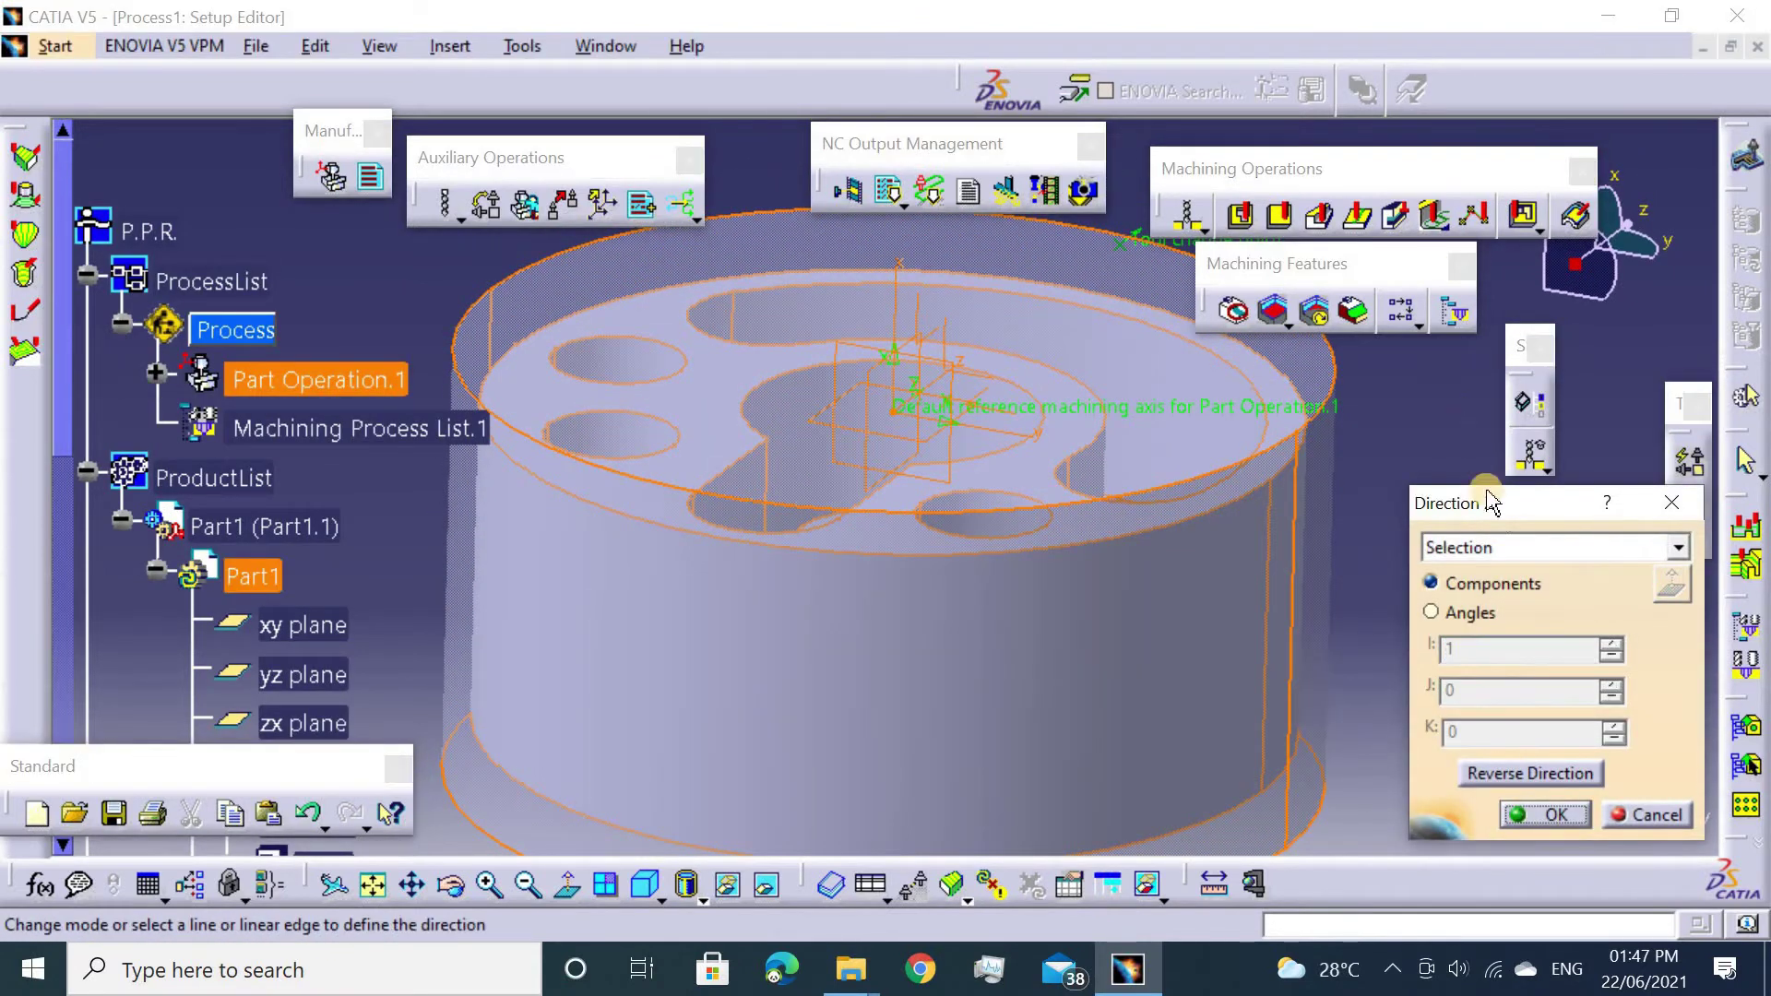
left_click(1547, 817)
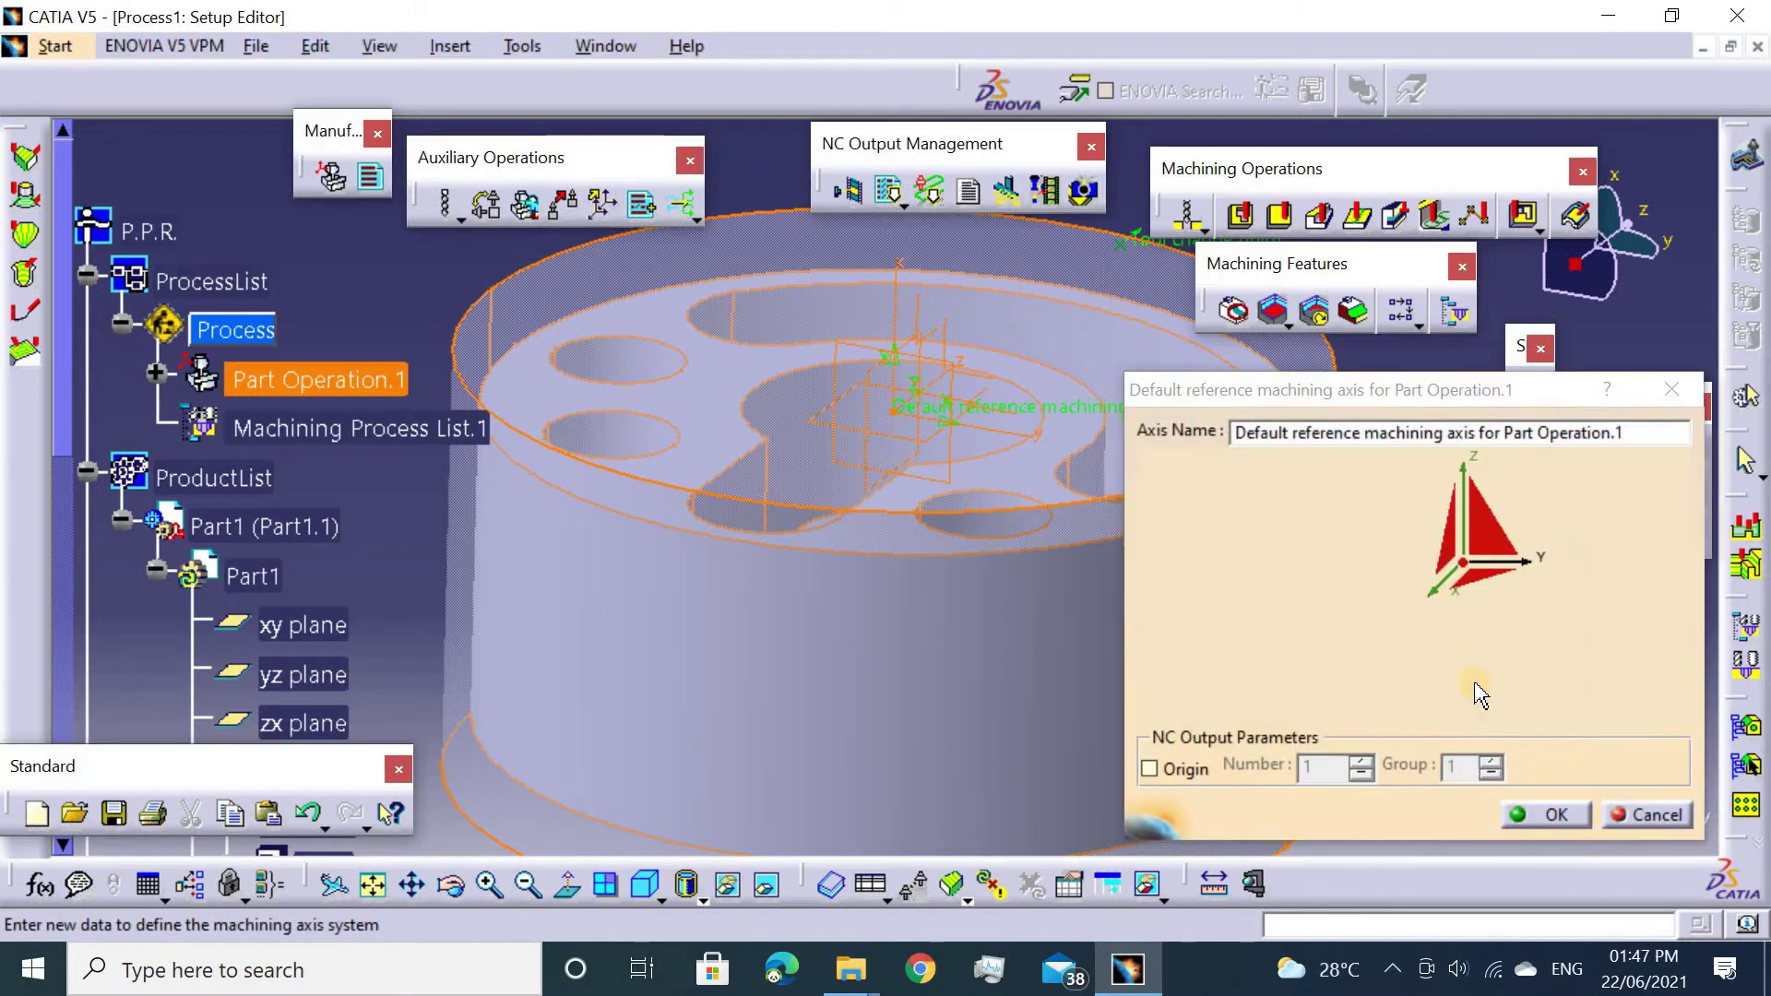
Define the X direction from a selected part edge and confirm the axis.
left_click(1435, 595)
left_click(1021, 443)
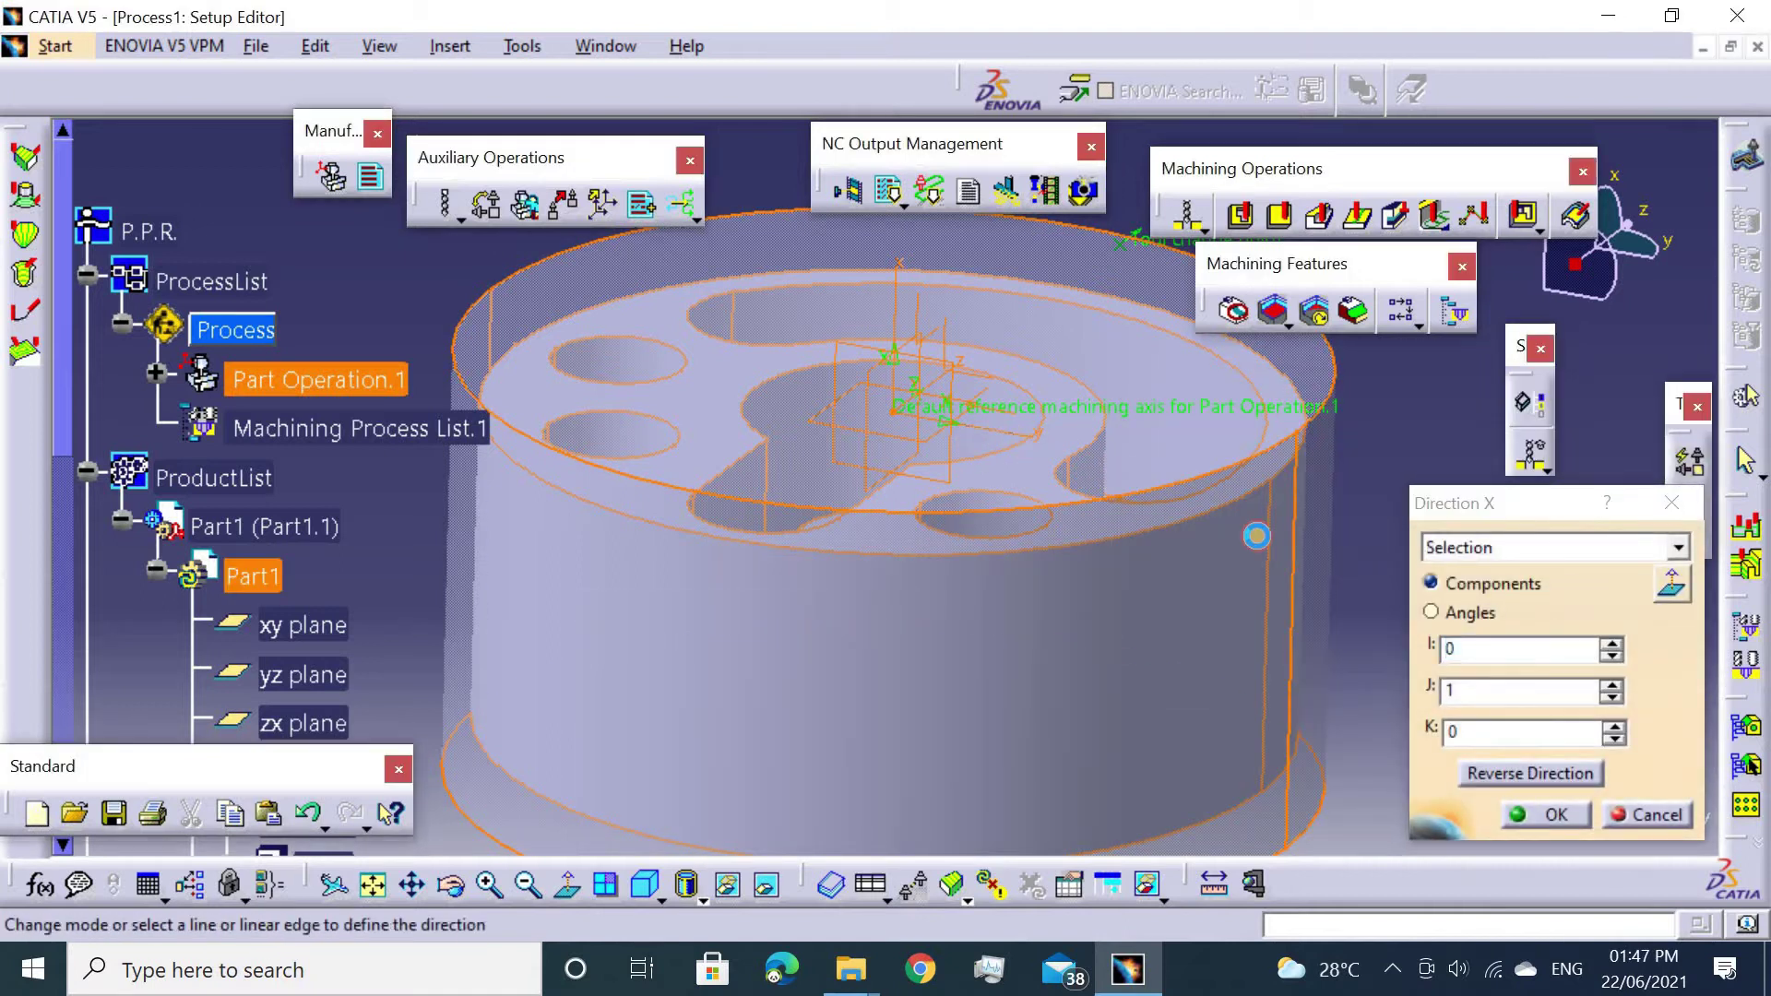
left_click(1510, 779)
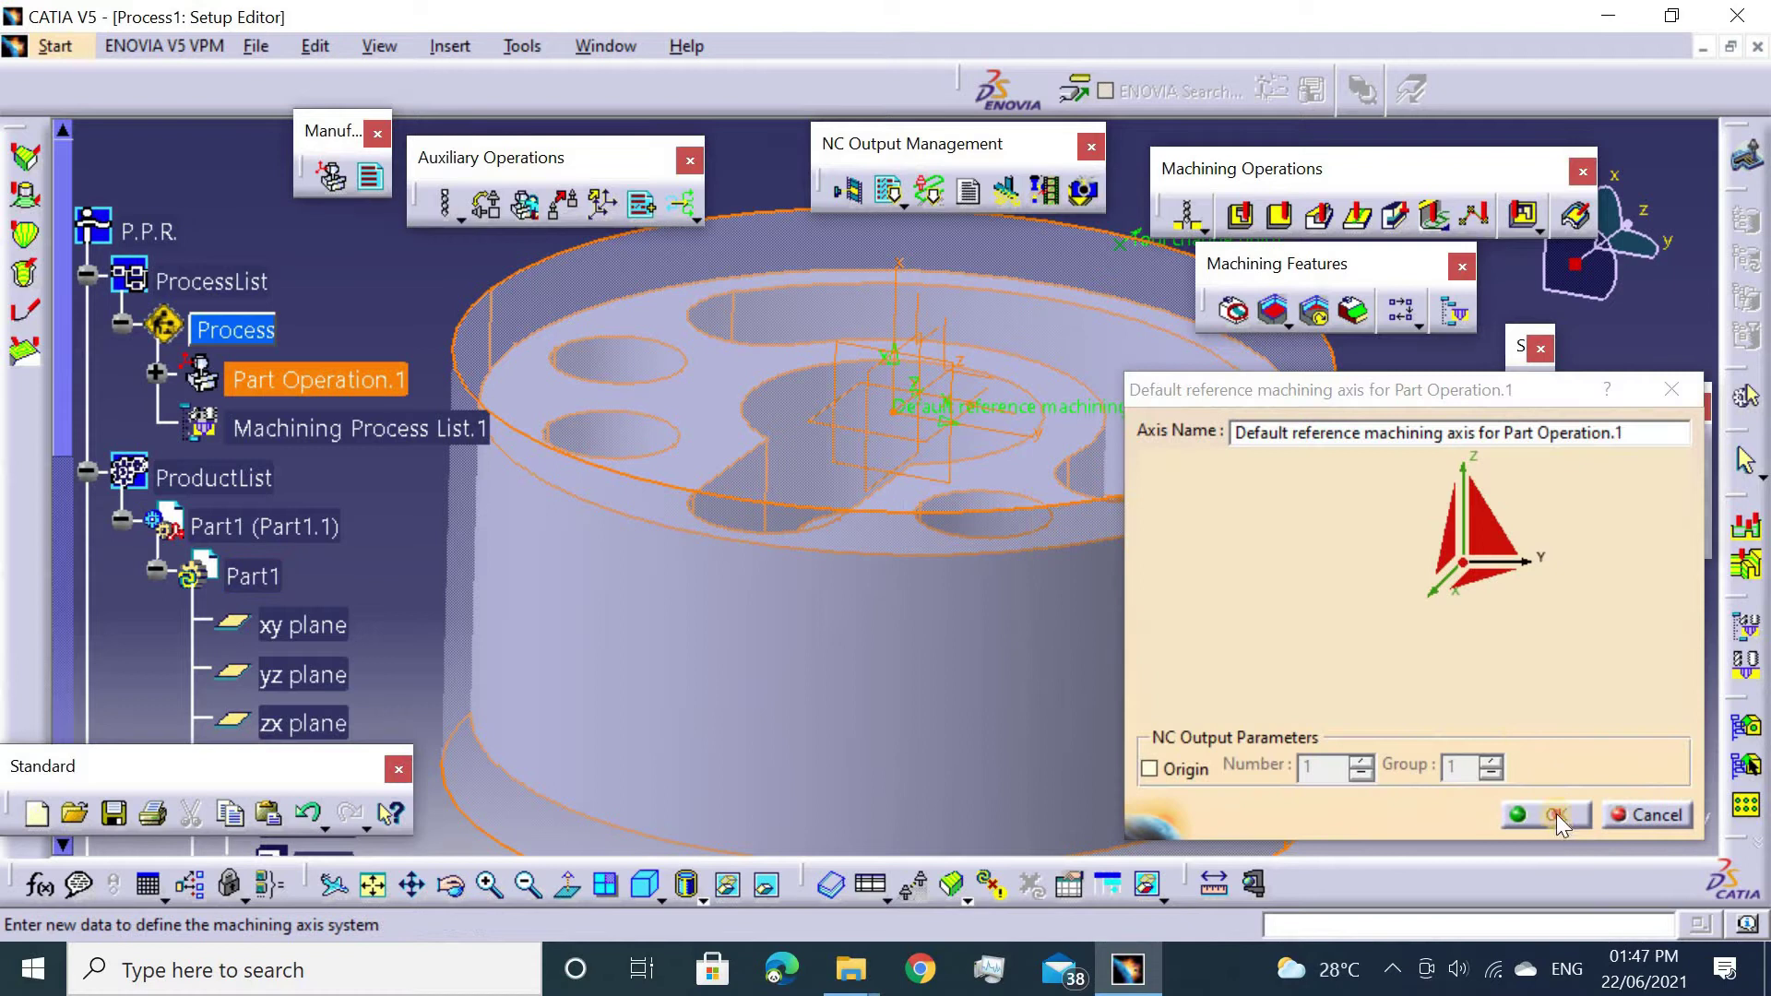
left_click(1558, 816)
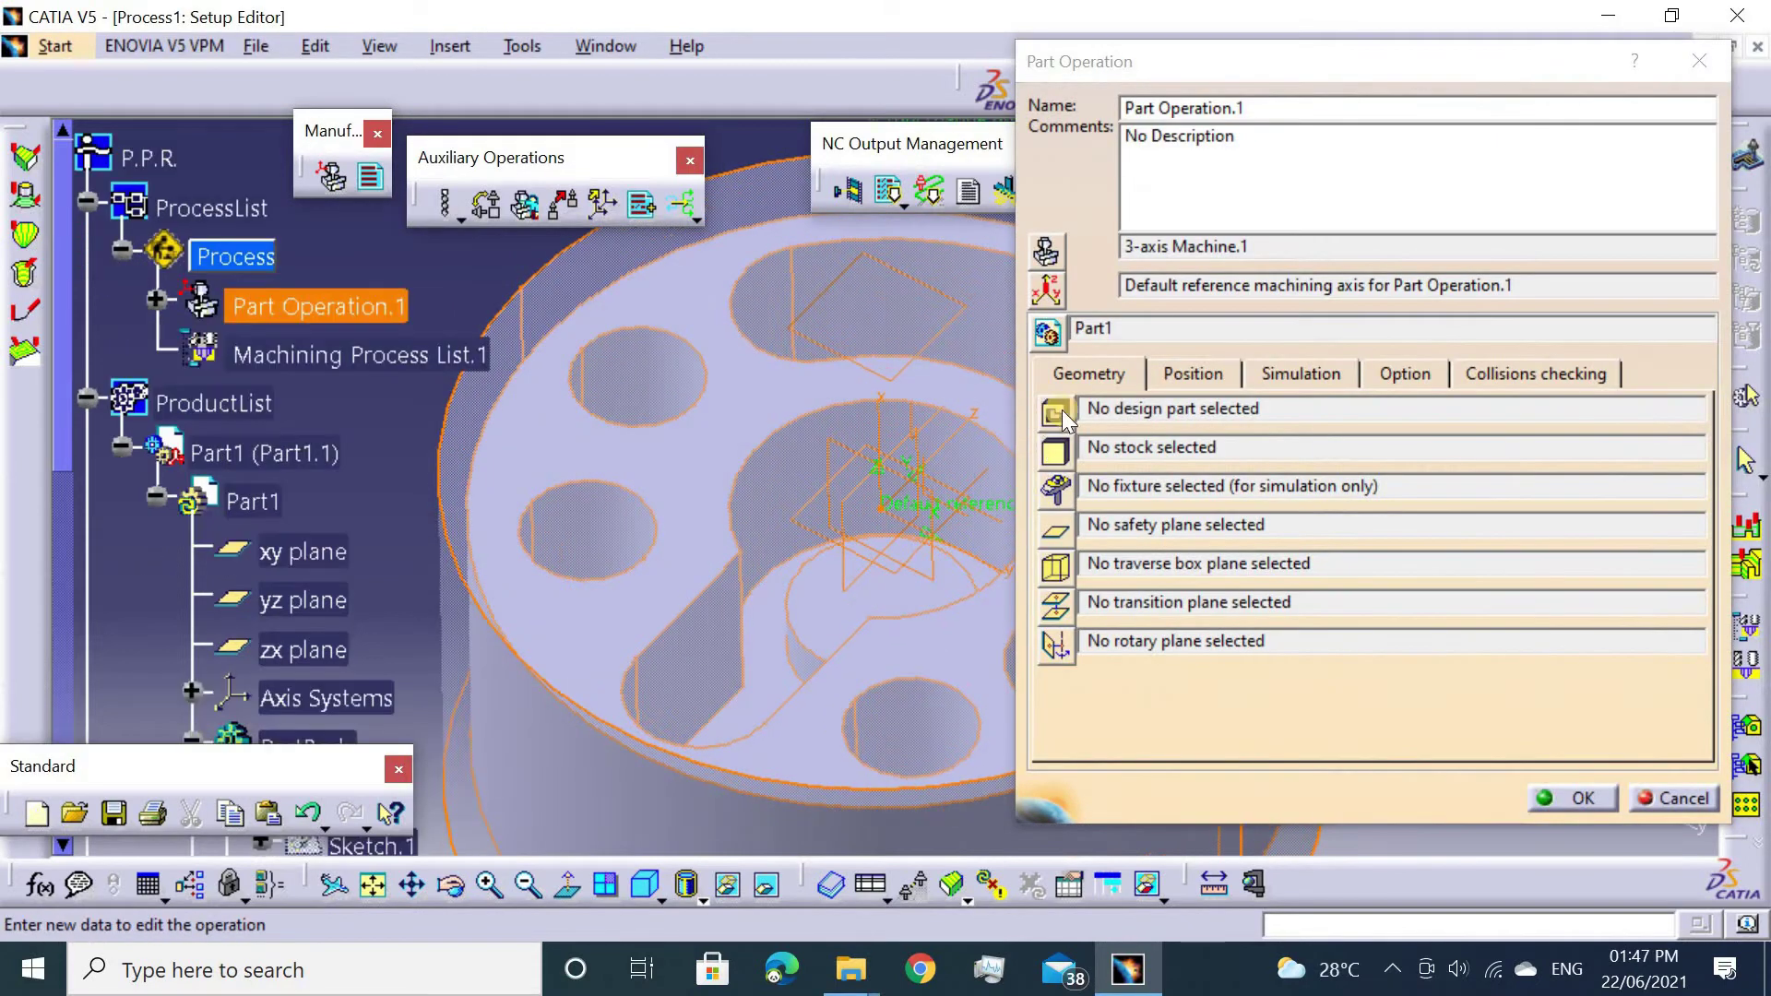
Set PartBody as design part and Body.2 as stock for Part Operation.1.
left_click(1063, 417)
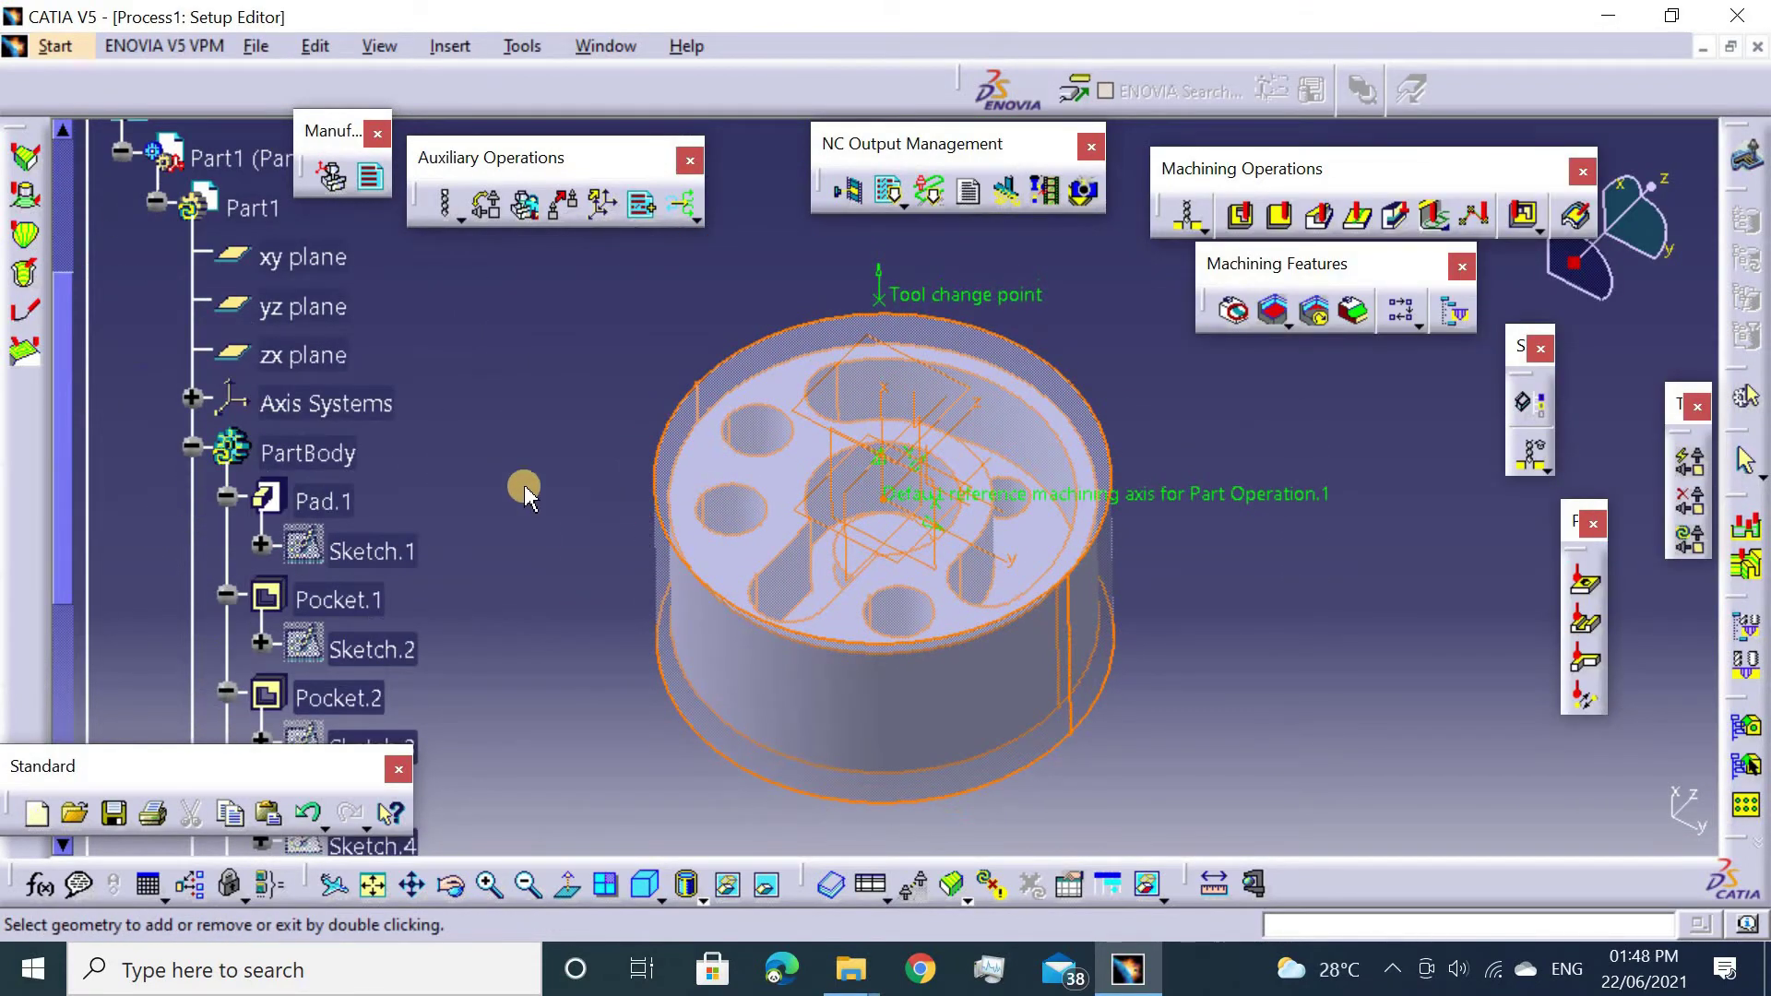
left_click(309, 453)
double_click(492, 404)
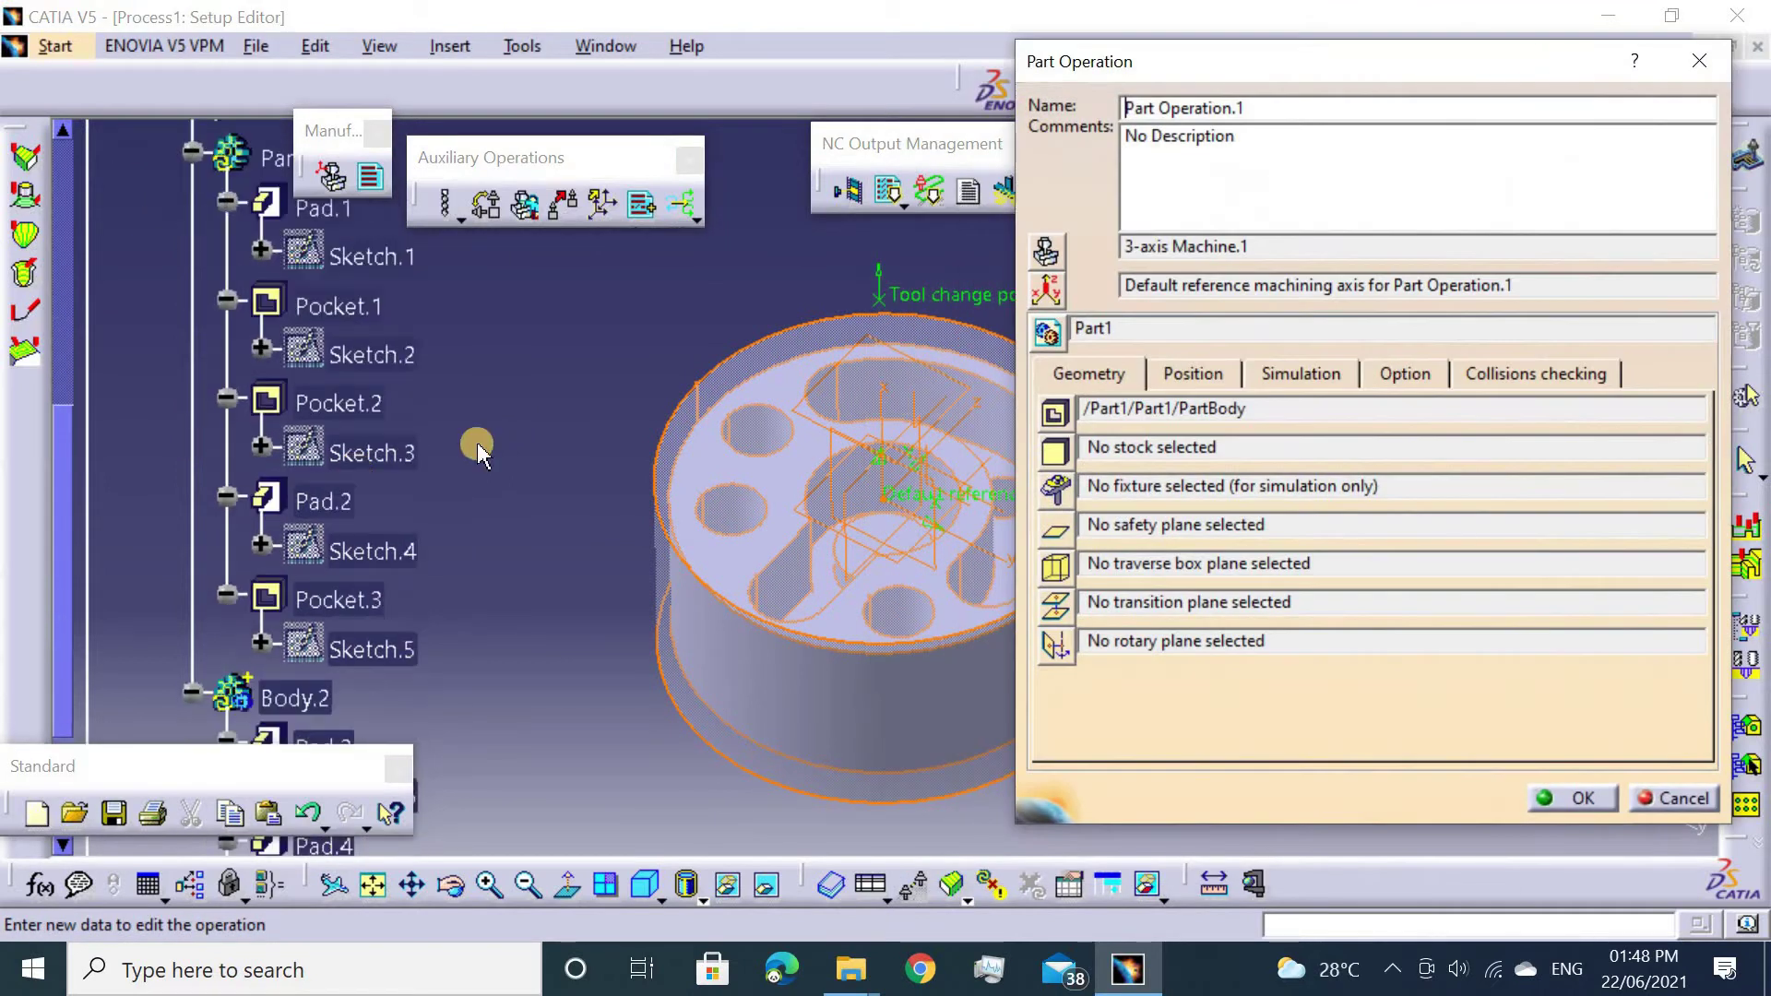
left_click(1051, 451)
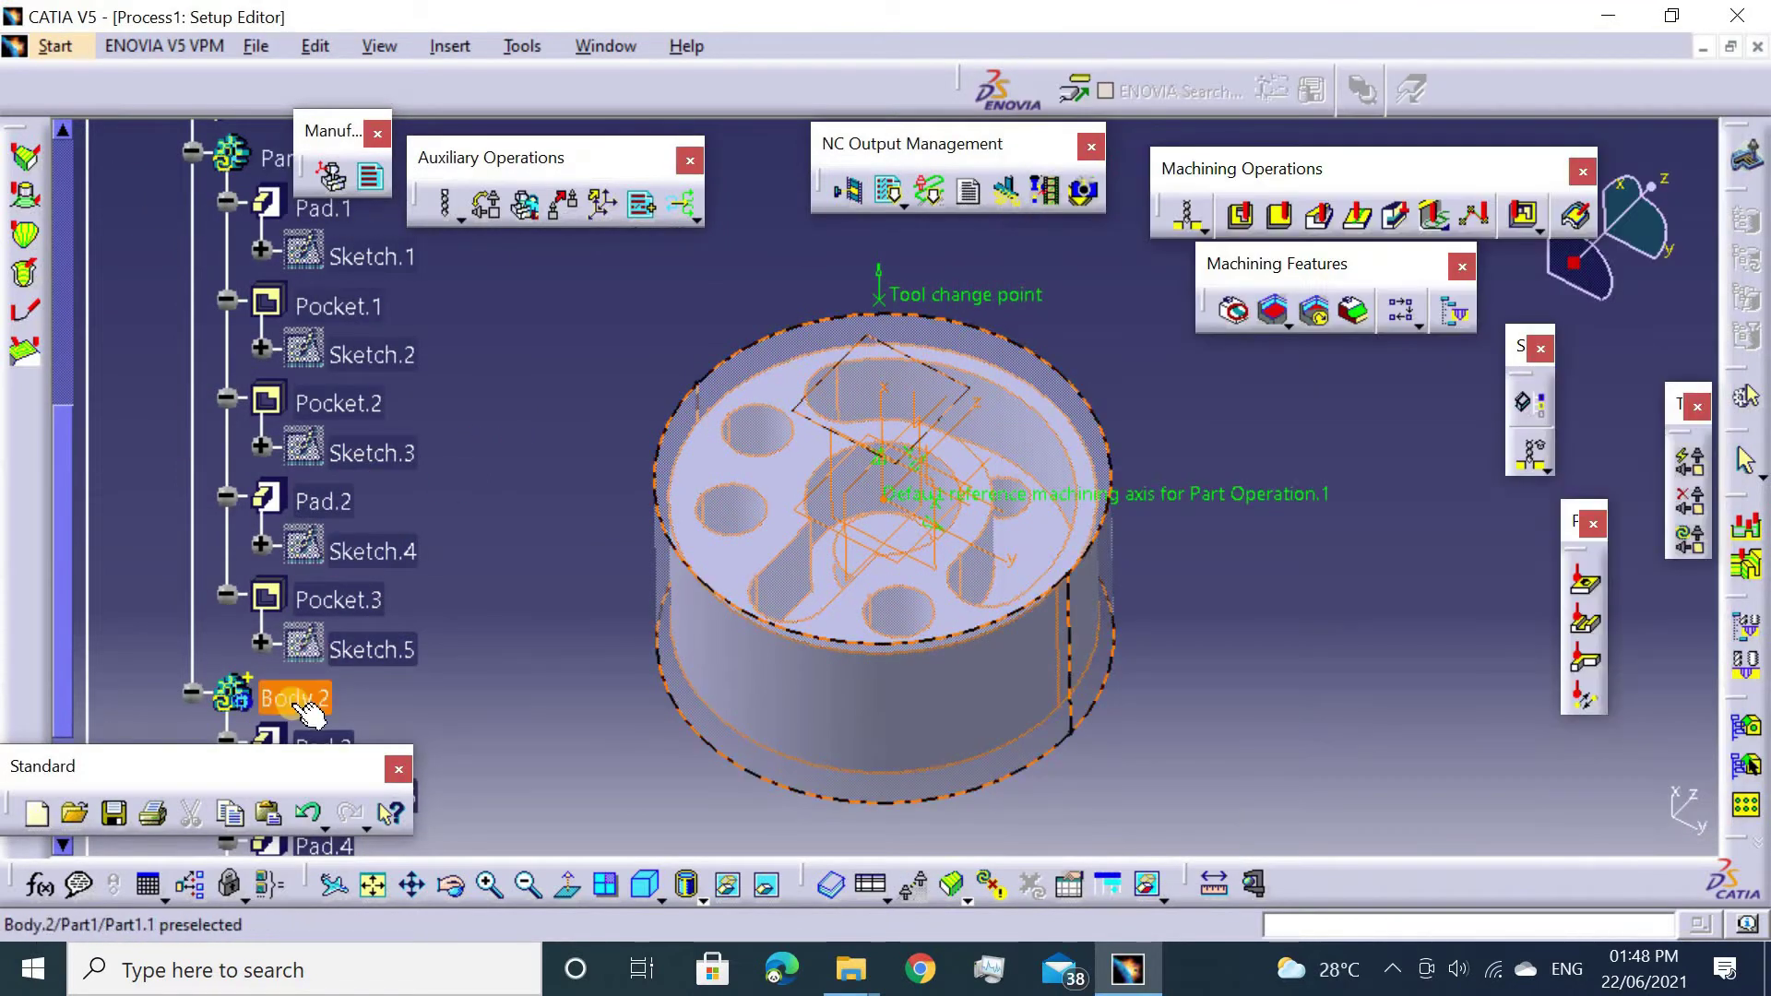
left_click(294, 699)
double_click(732, 506)
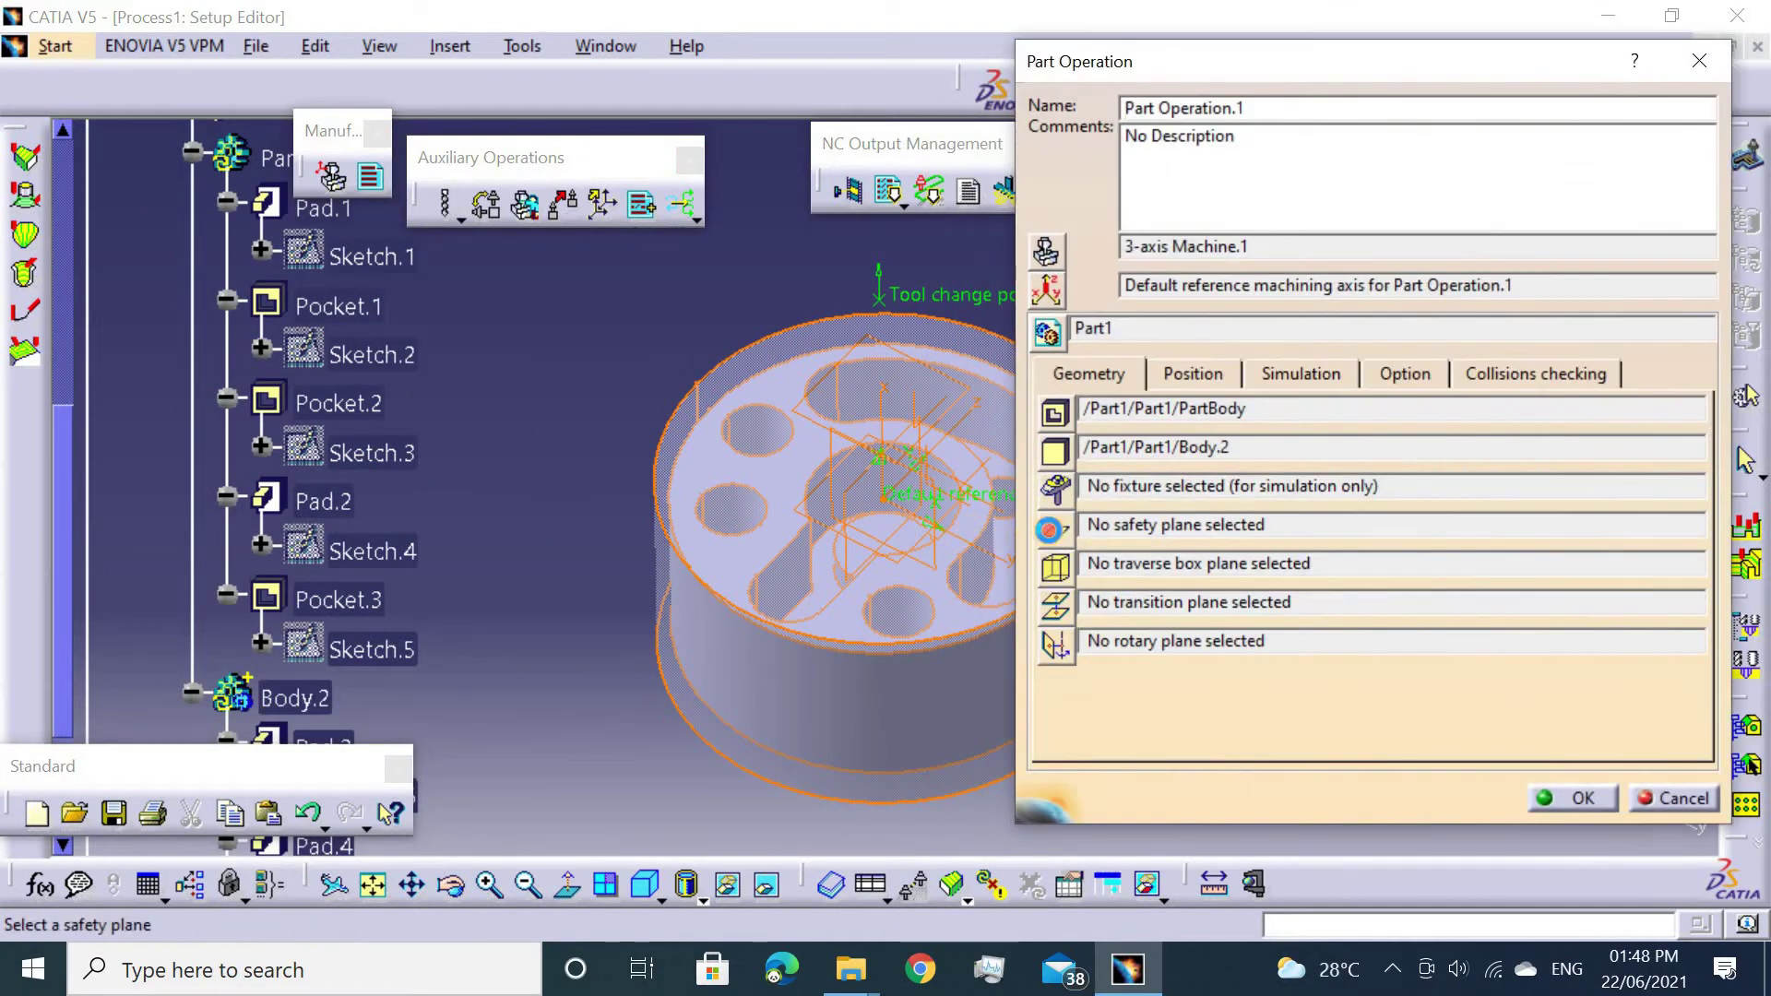
Pick the part's top face as safety plane and accept the operation.
left_click(1048, 529)
scroll(412, 498, "down", 3)
scroll(396, 498, "up", 2)
mouse_move(664, 514)
middle_mouse_down()
mouse_move(930, 314)
mouse_move(1000, 336)
middle_mouse_up()
left_click(1033, 365)
mouse_move(803, 397)
middle_mouse_down()
mouse_move(932, 517)
mouse_move(1070, 544)
mouse_move(959, 508)
middle_mouse_up()
left_click(1579, 799)
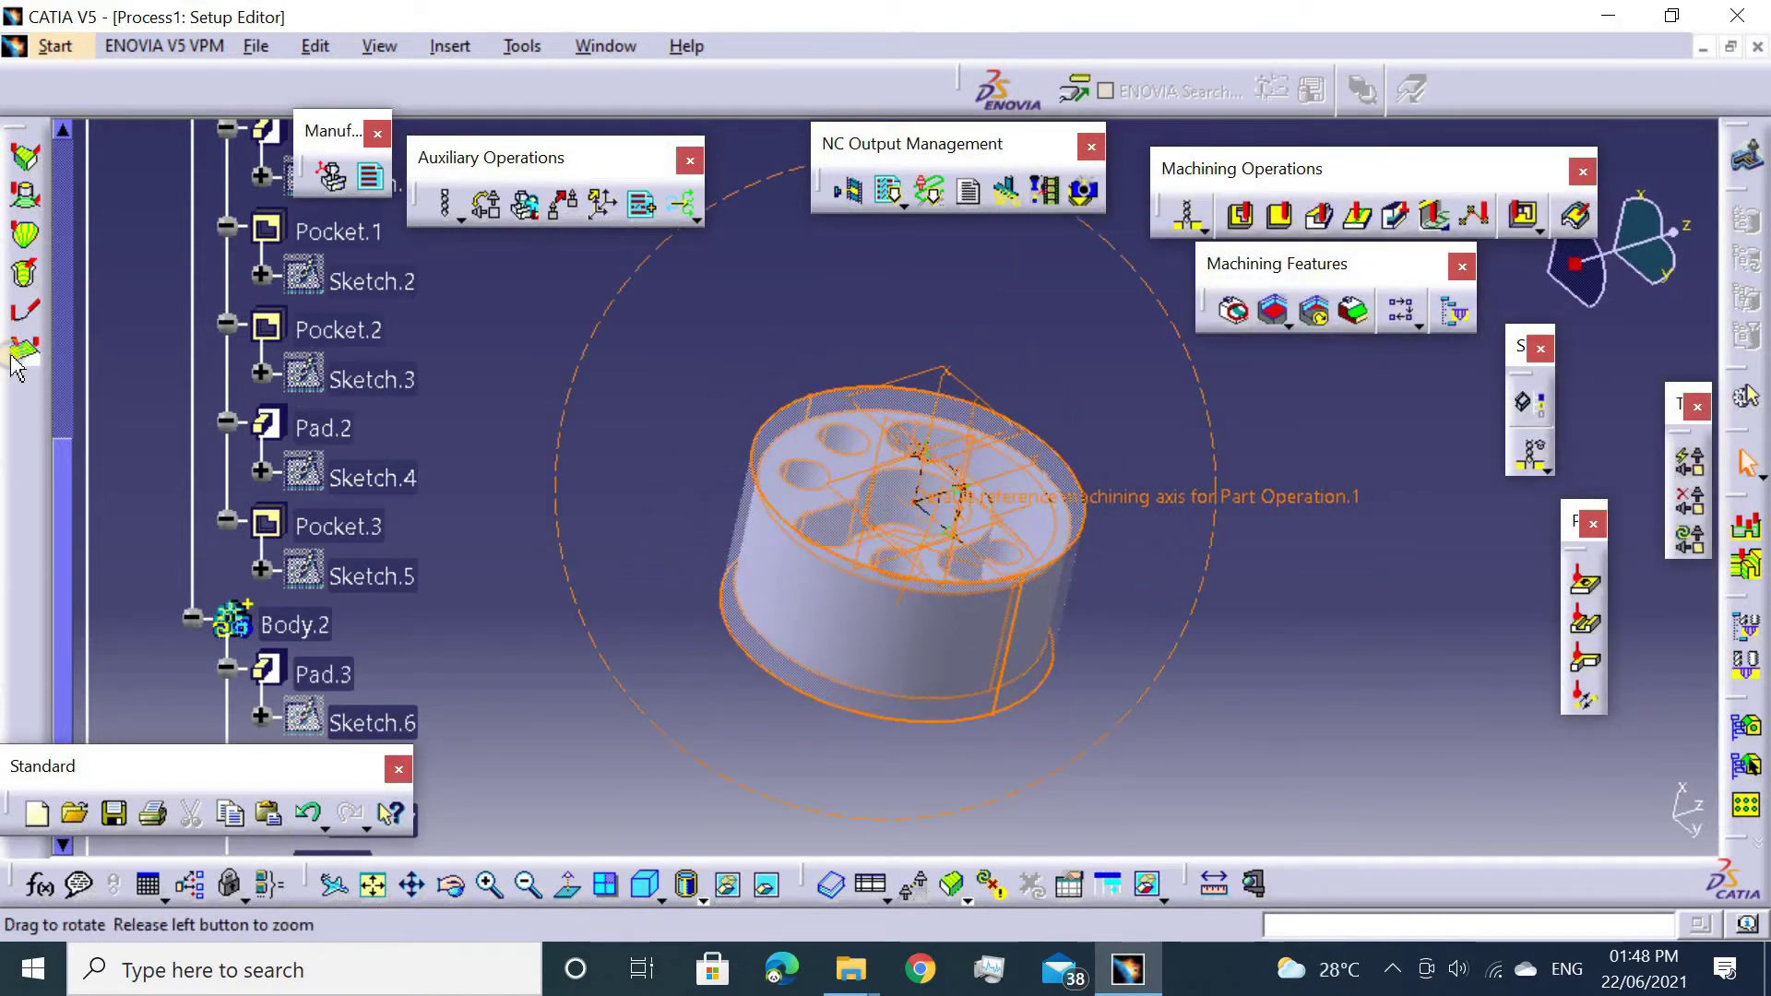
Collapse the PartBody and Body.2 branches in the specification tree.
scroll(184, 290, "up", 3)
scroll(193, 341, "up", 3)
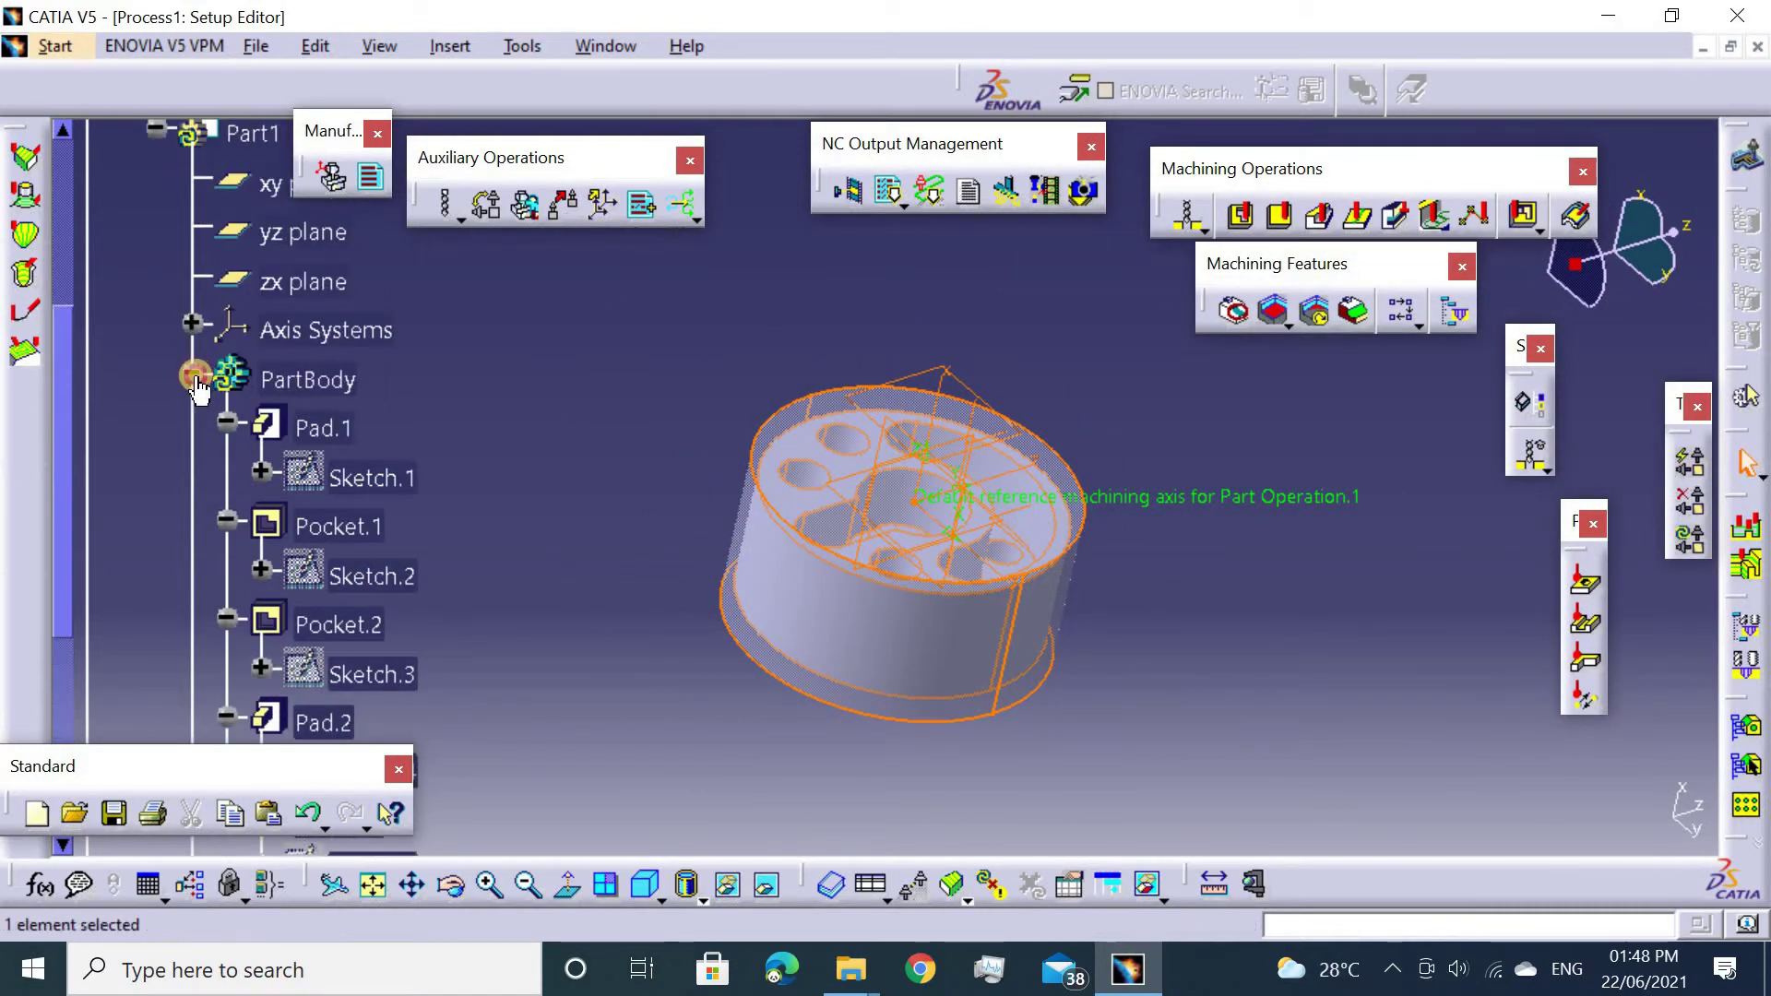
left_click(194, 376)
left_click(329, 453)
middle_click_drag(673, 355, 553, 387)
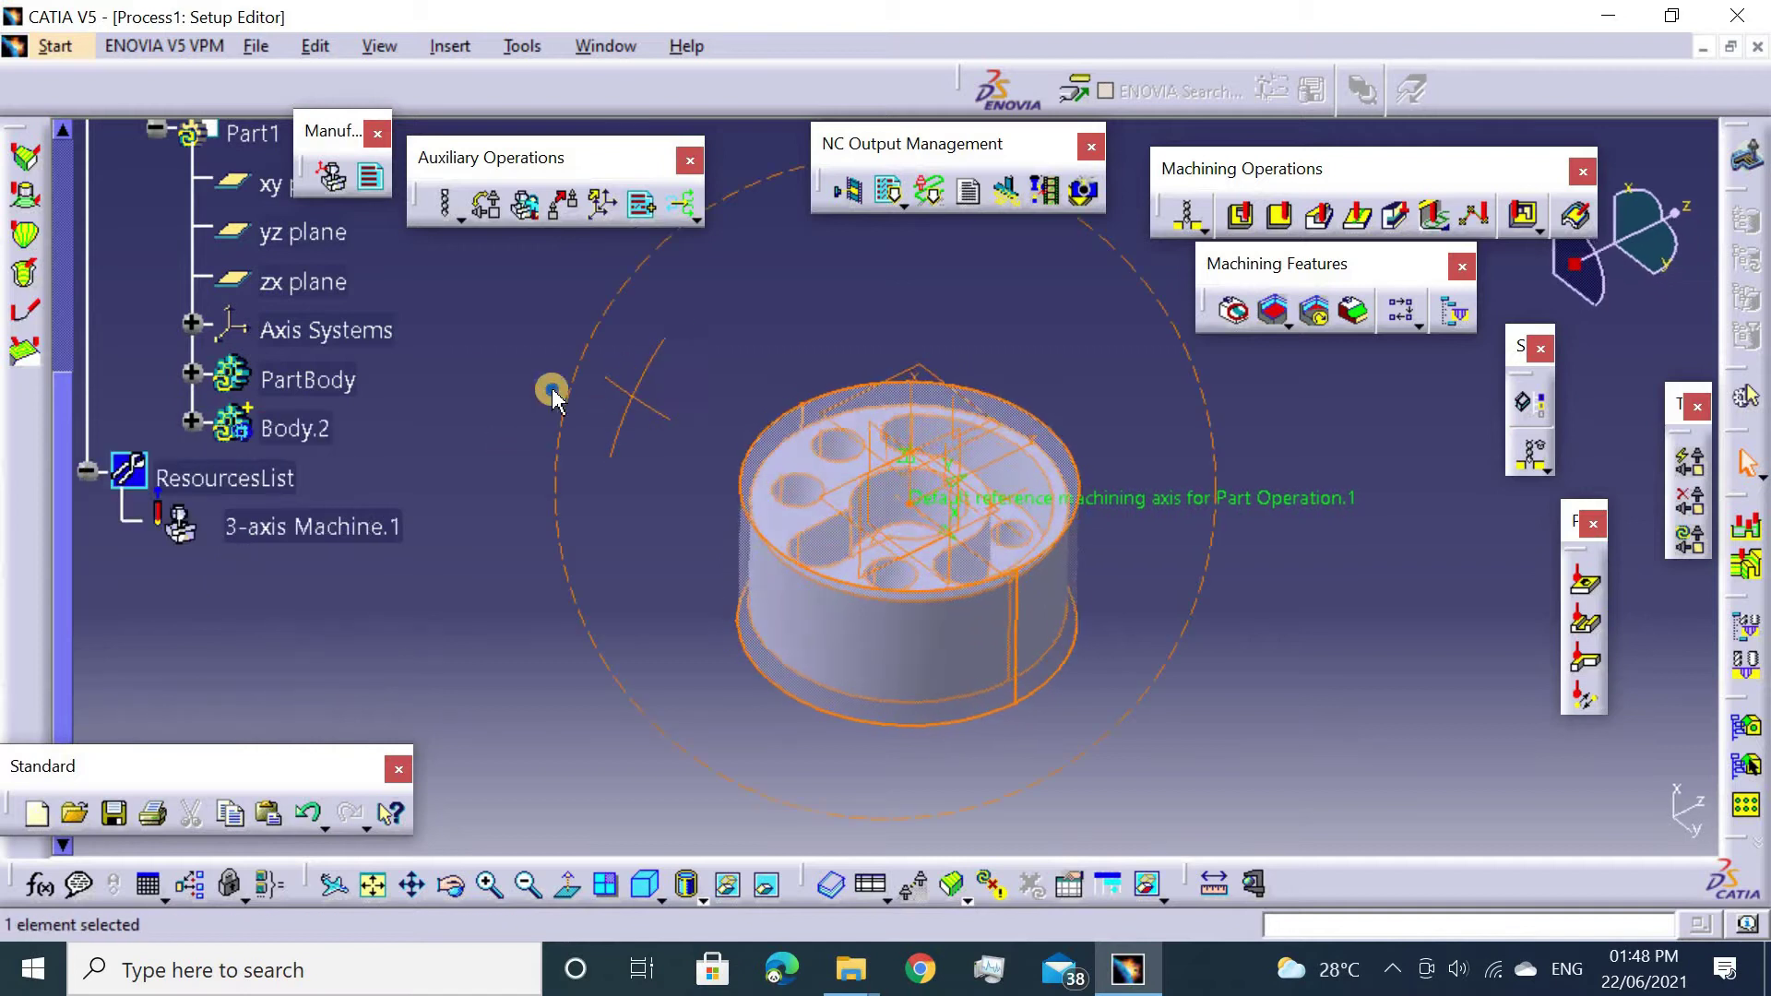
scroll(364, 365, "up", 7)
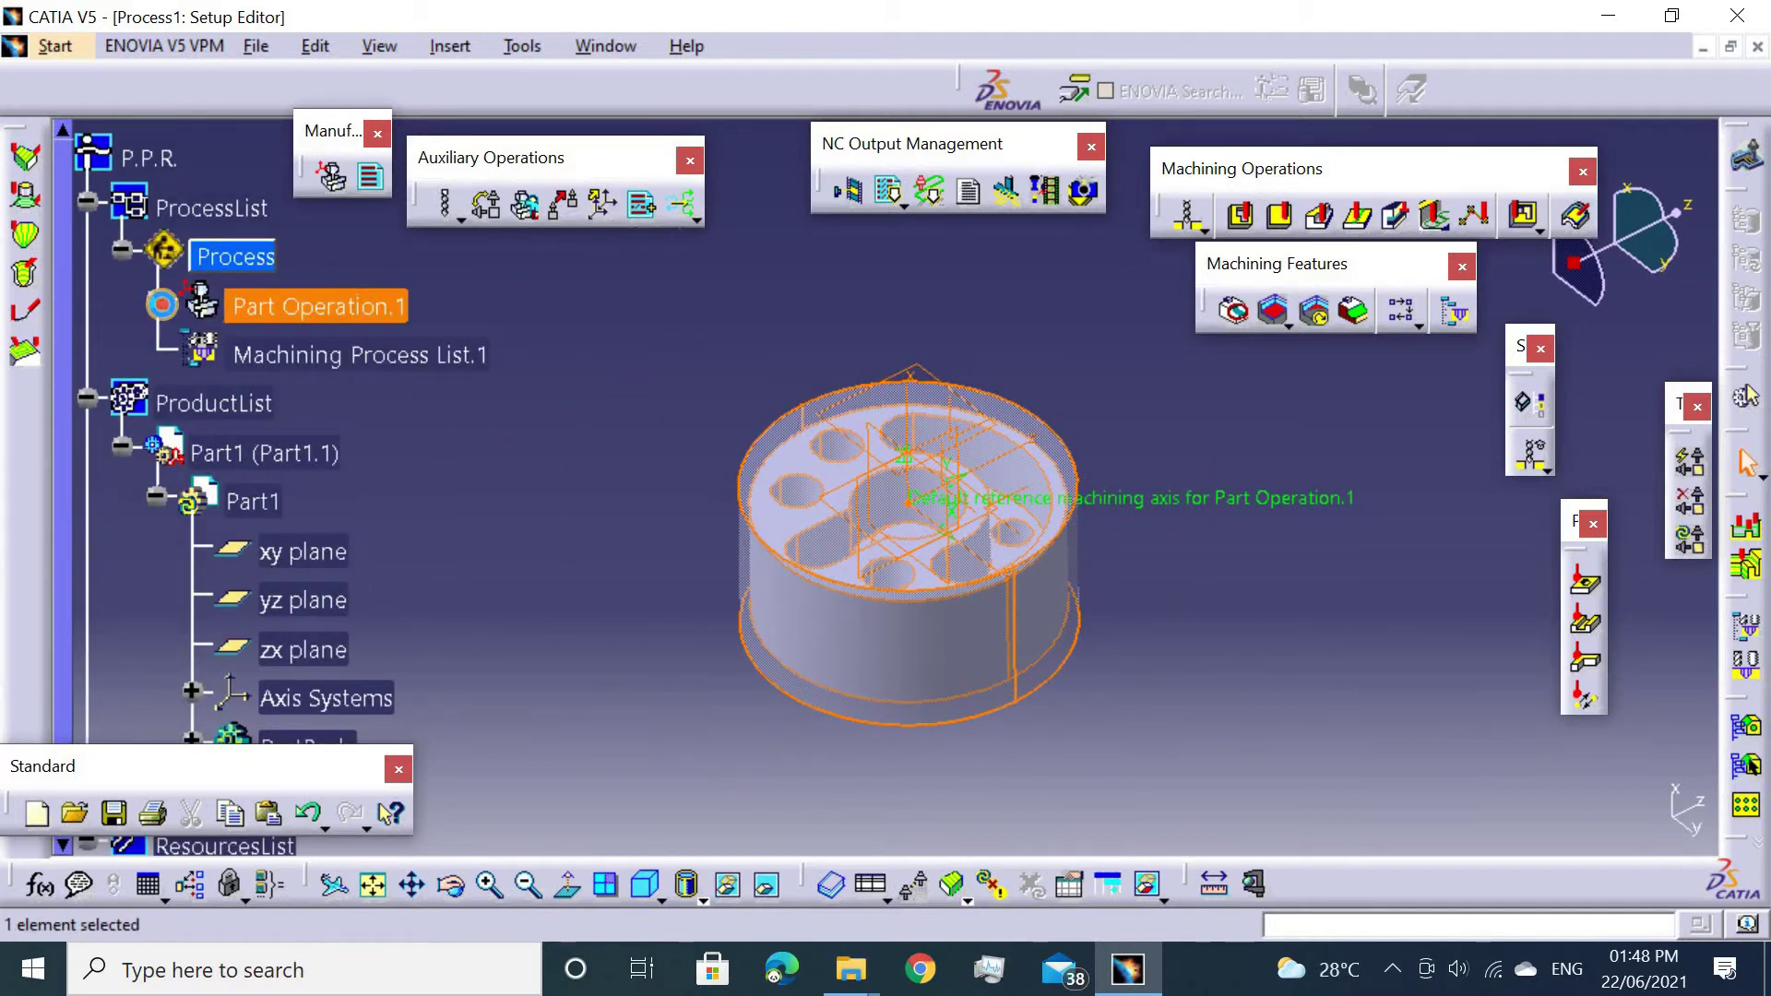
Create Facing.1 in Manufacturing Program.1 with the part's top and bottom faces picked.
left_click(156, 299)
left_click(387, 356)
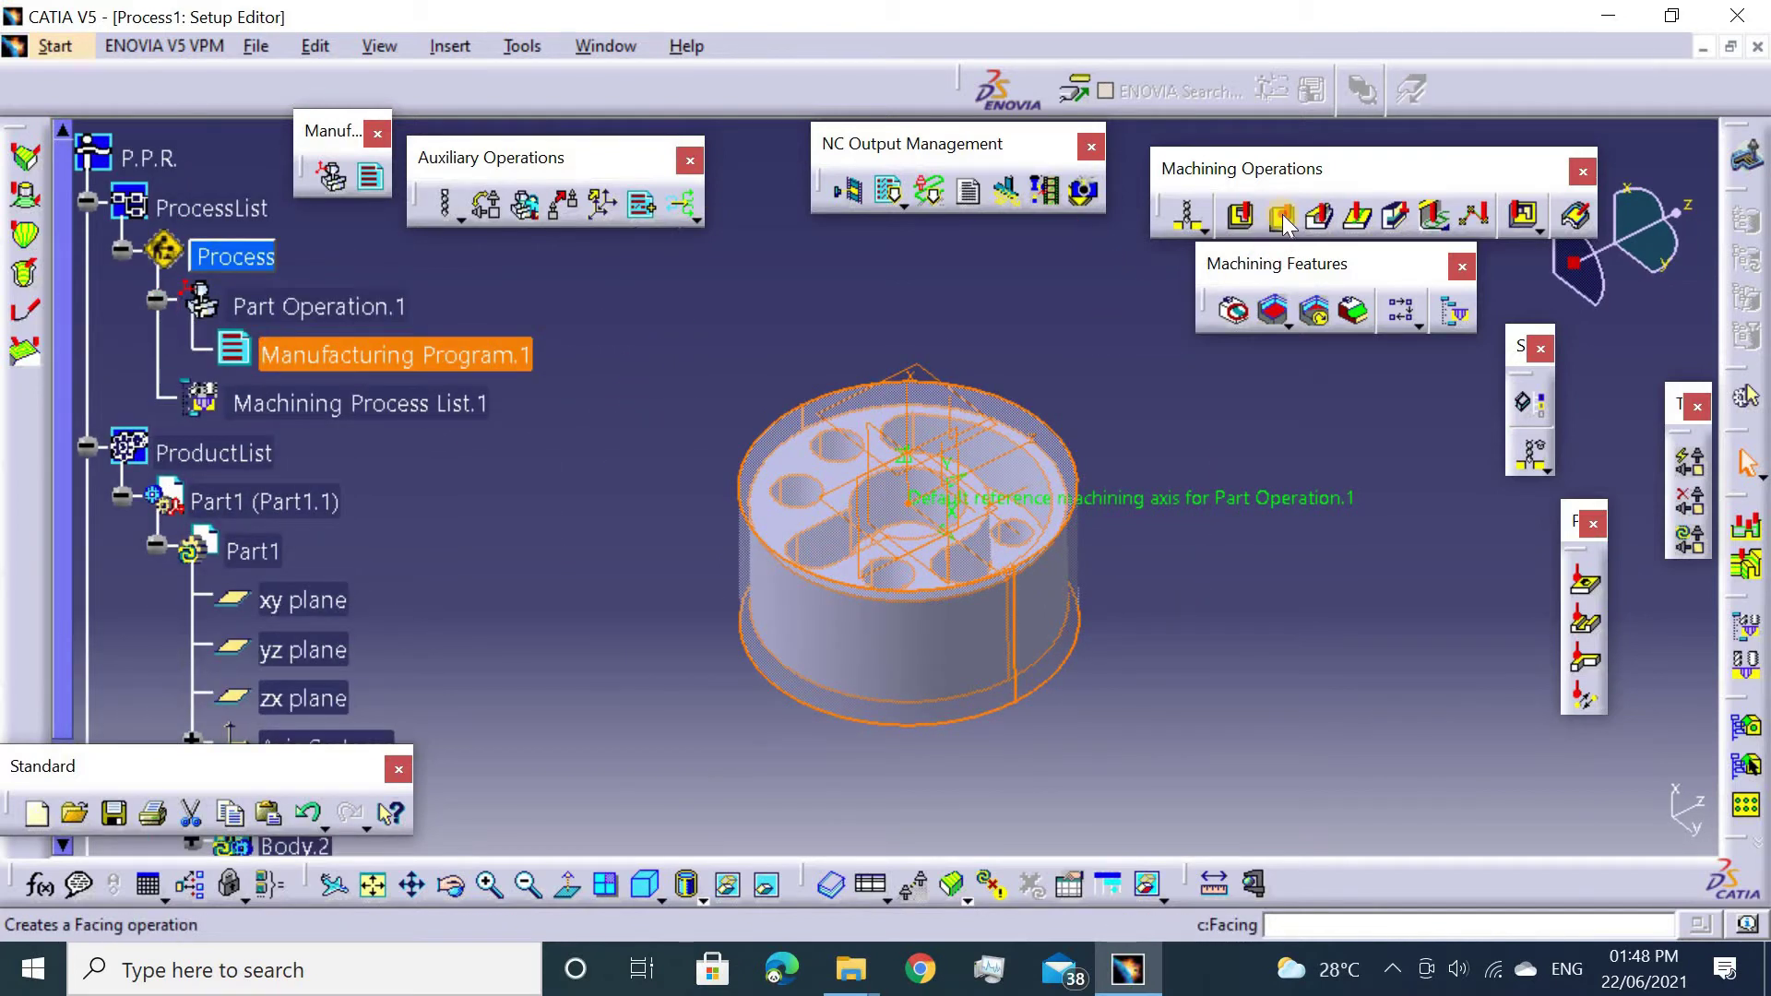
left_click(1319, 217)
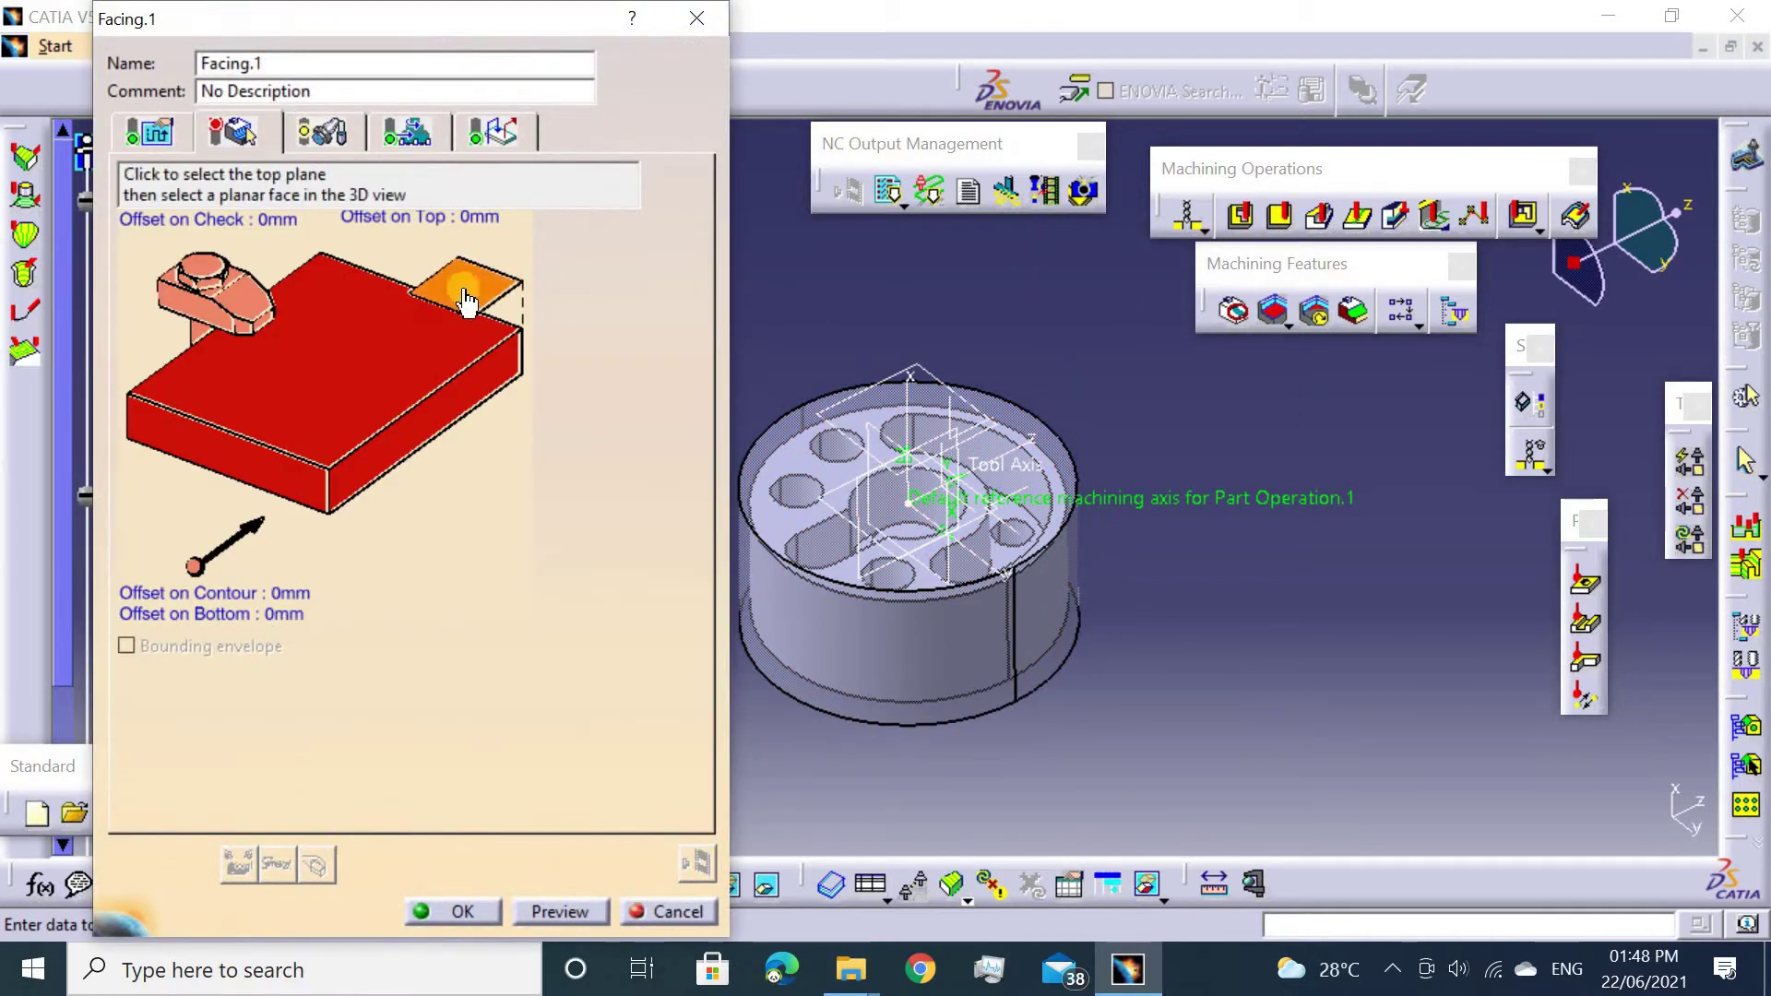
left_click(470, 286)
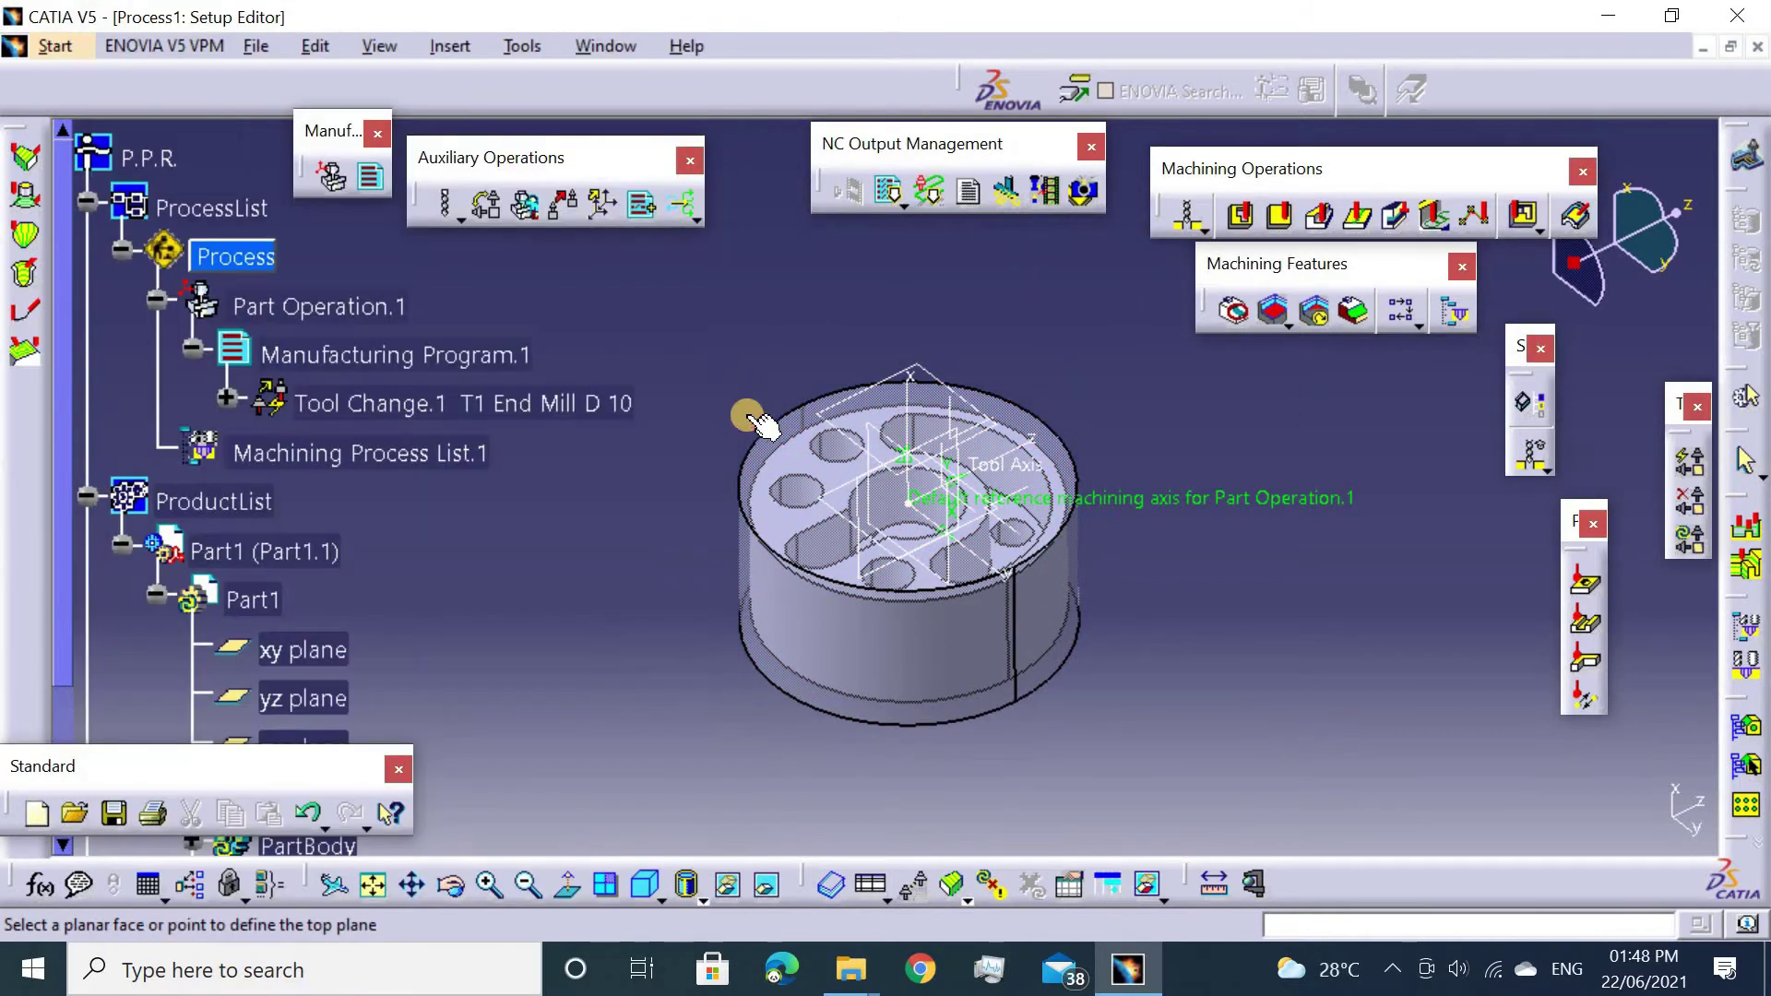
left_click(756, 423)
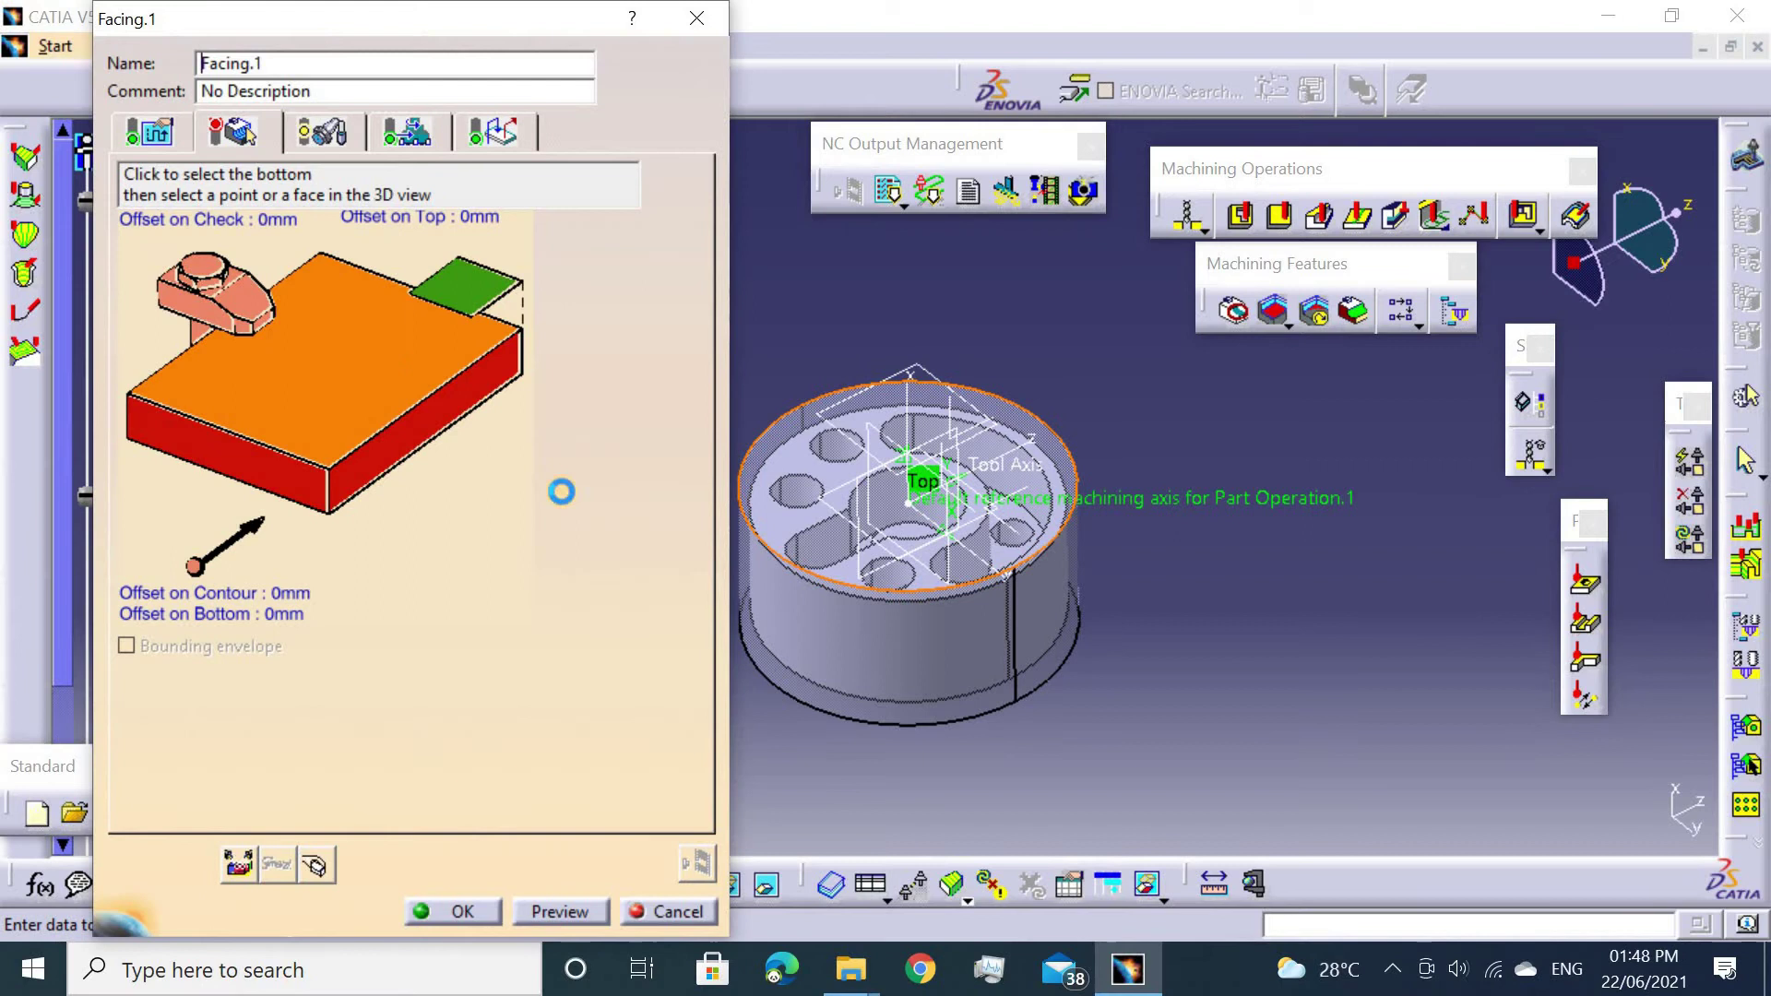
left_click(558, 491)
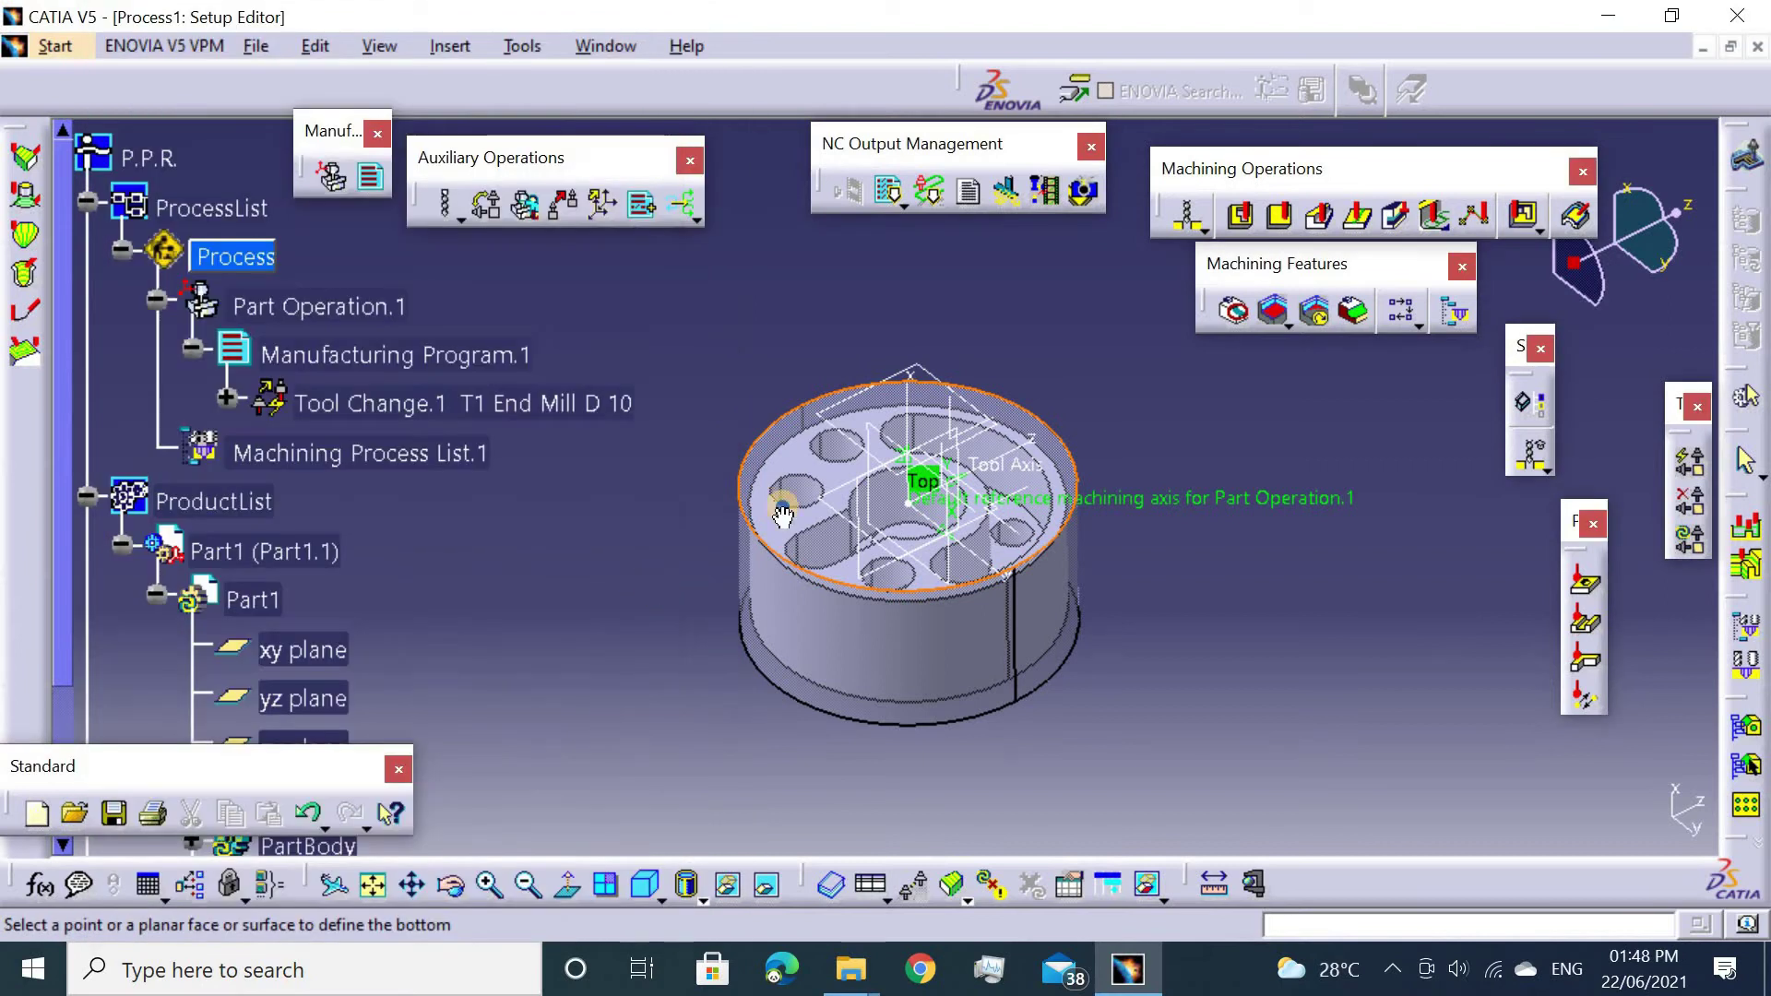
middle_click_drag(782, 514, 830, 590)
left_click(791, 526)
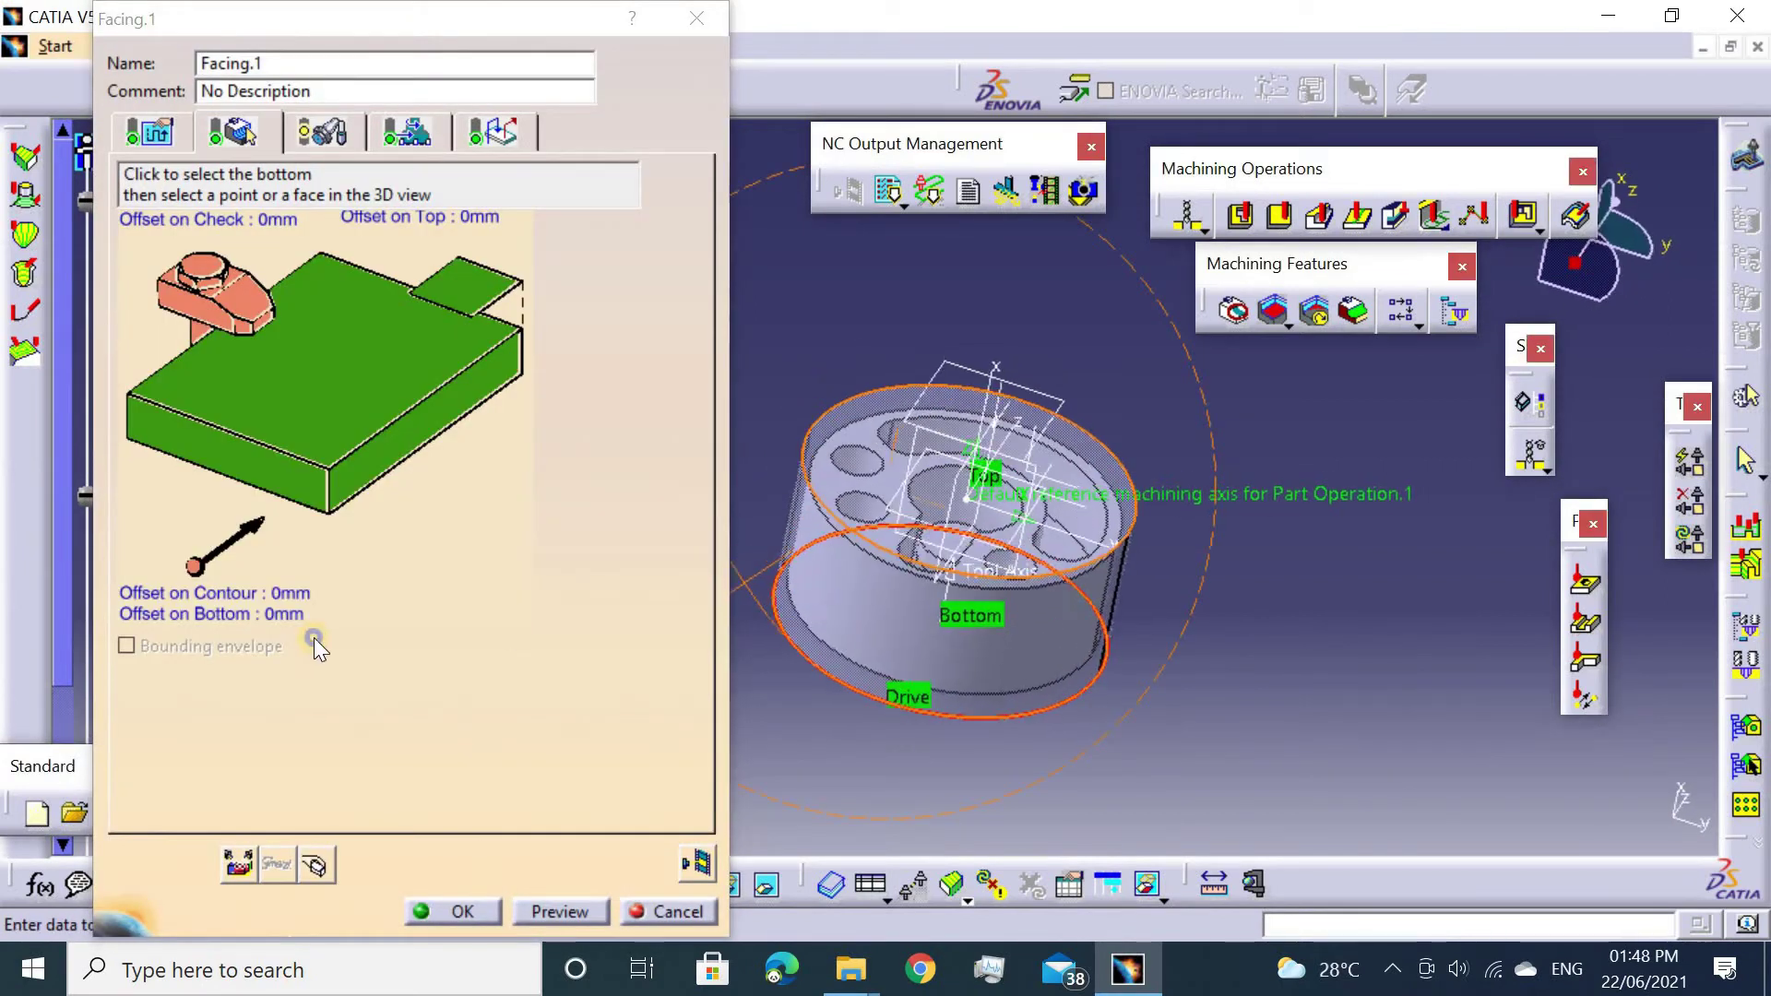
Set Facing.1's Offset on Bottom to 70 mm and show its strategy settings.
double_click(277, 614)
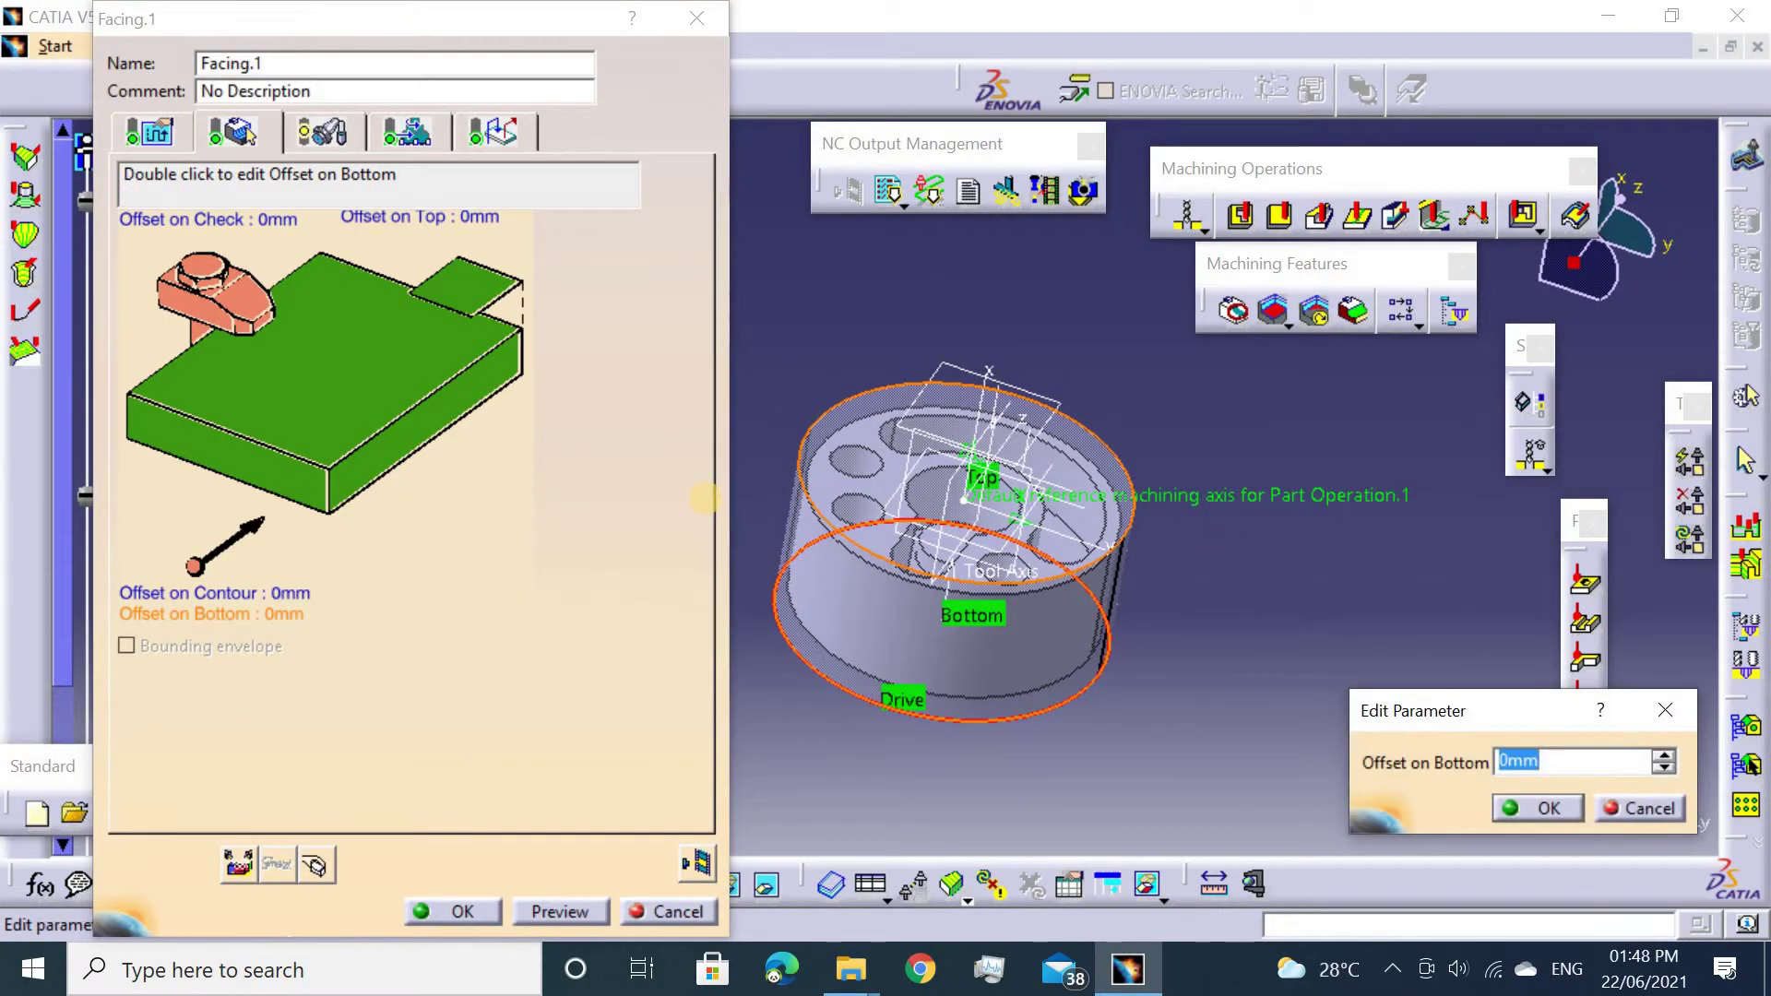
type("70")
key("Return")
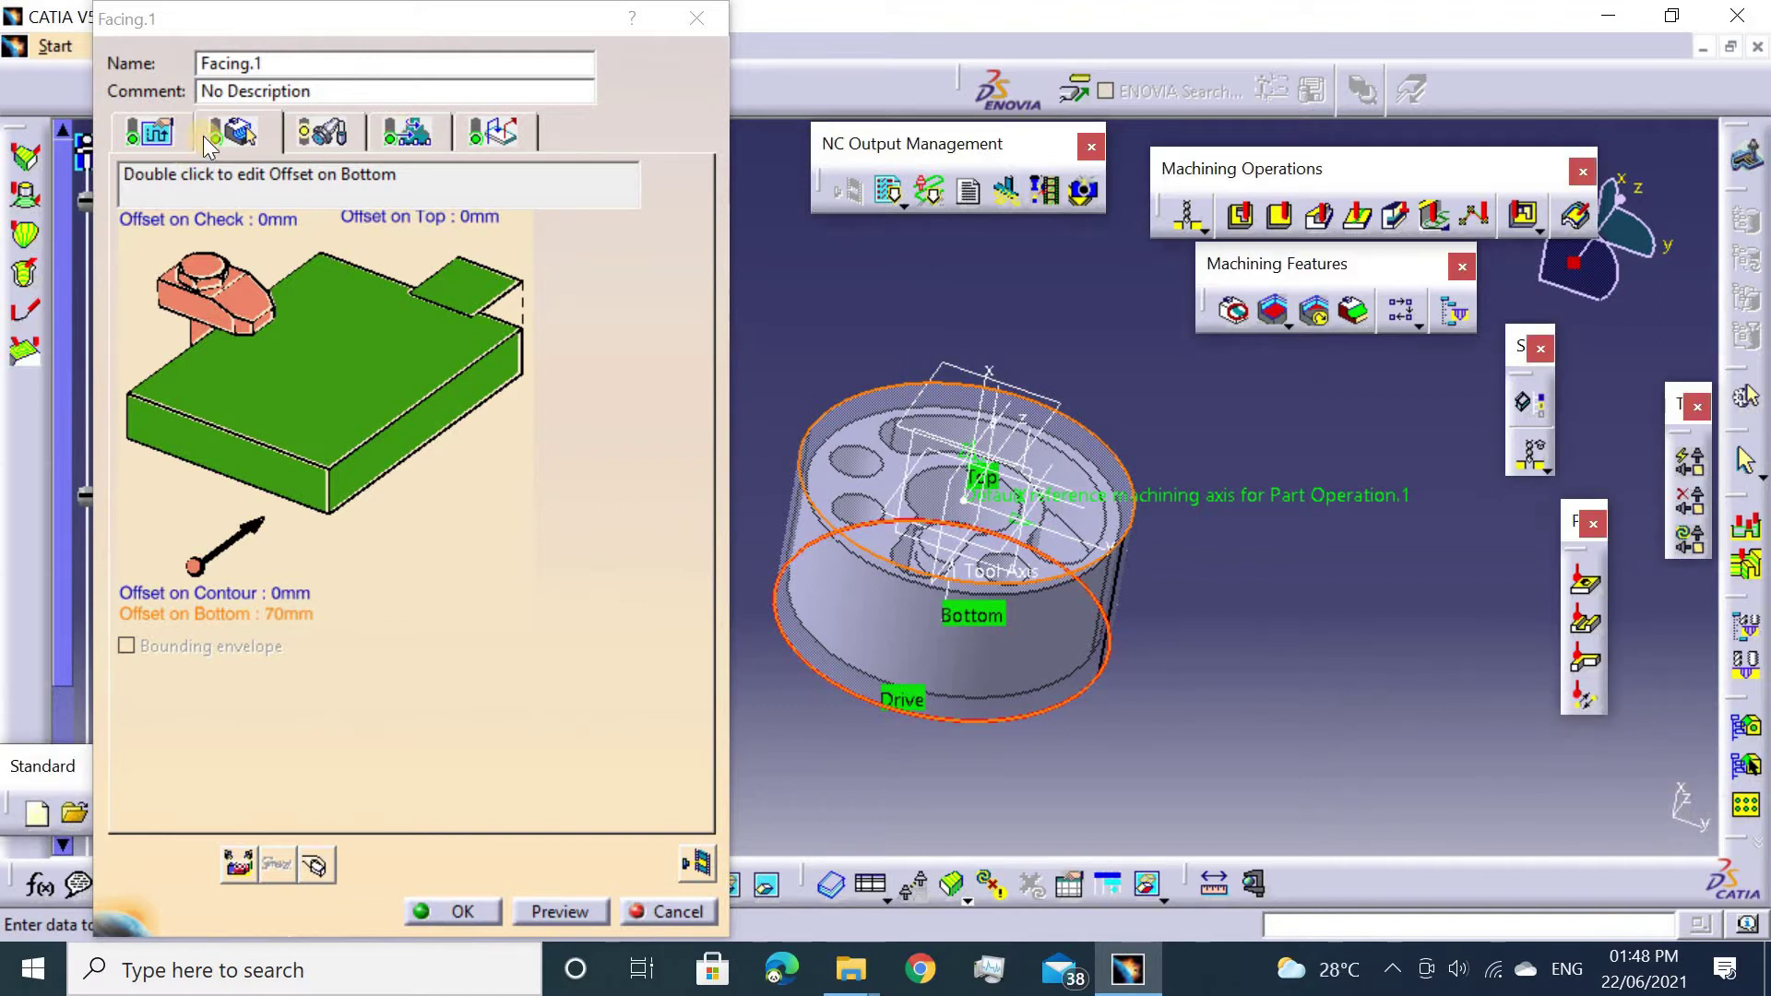
left_click(150, 131)
Set the facing radial mode to stepover ratio at 75% with a 100 overhang.
left_click(258, 574)
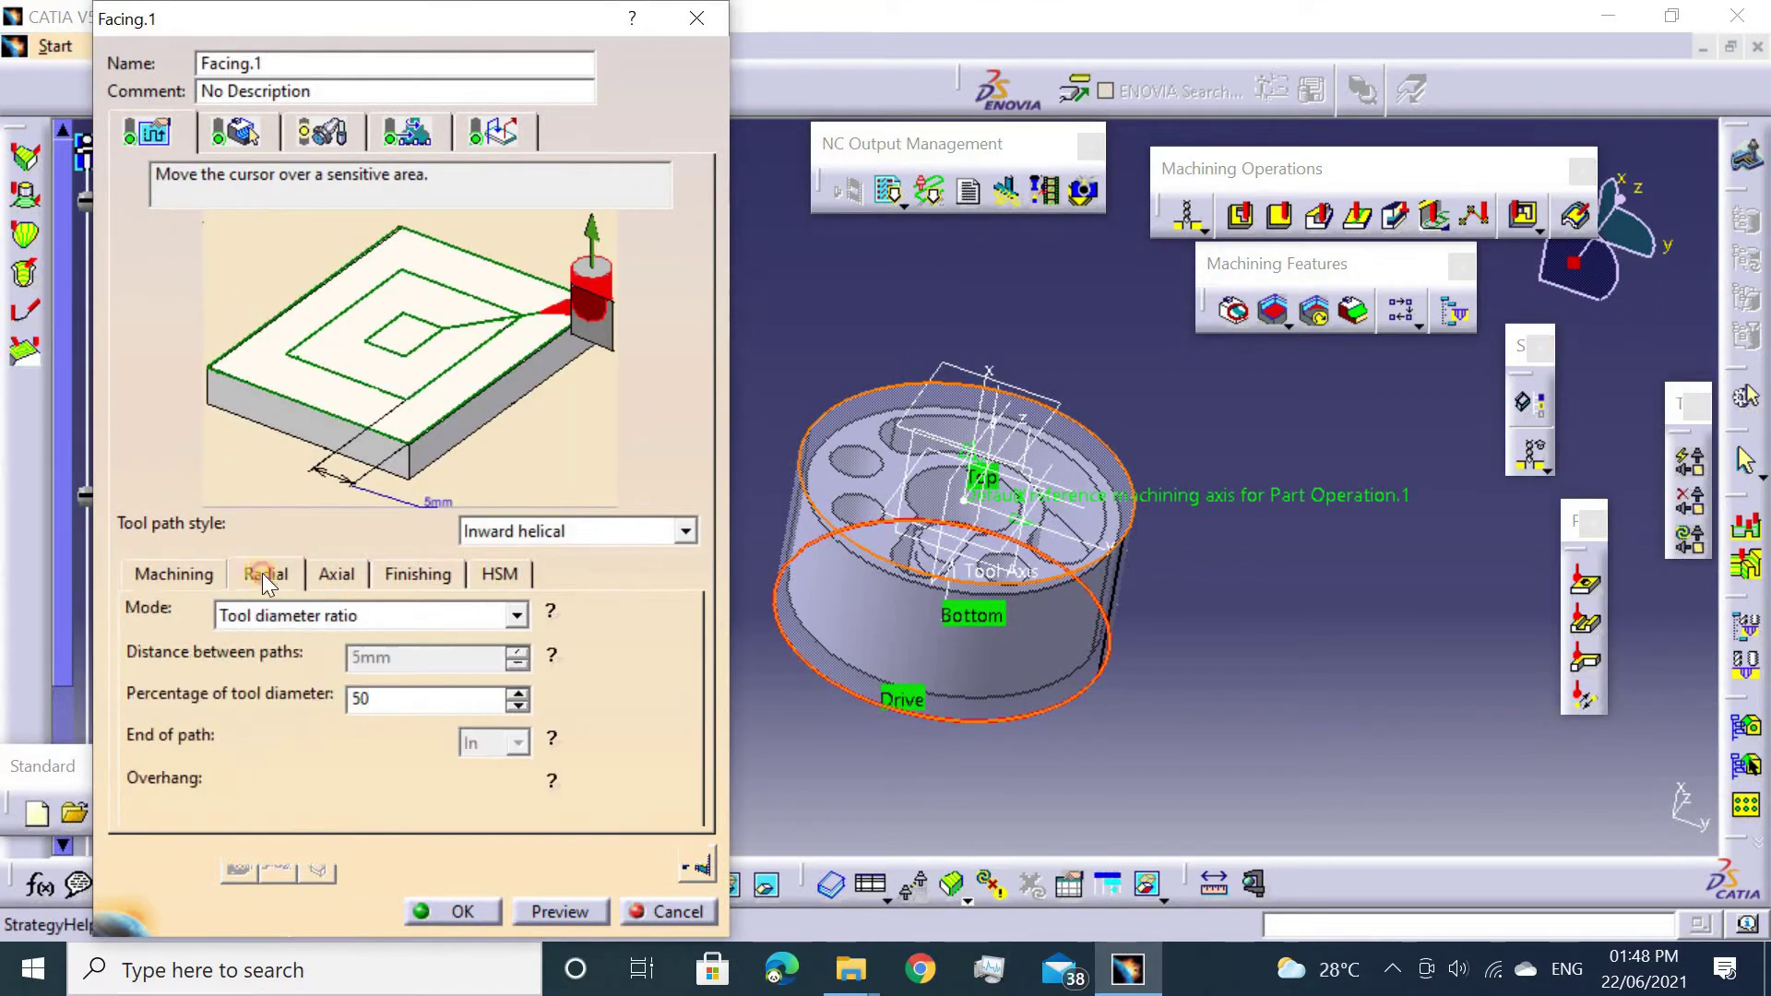
left_click(269, 615)
left_click(269, 685)
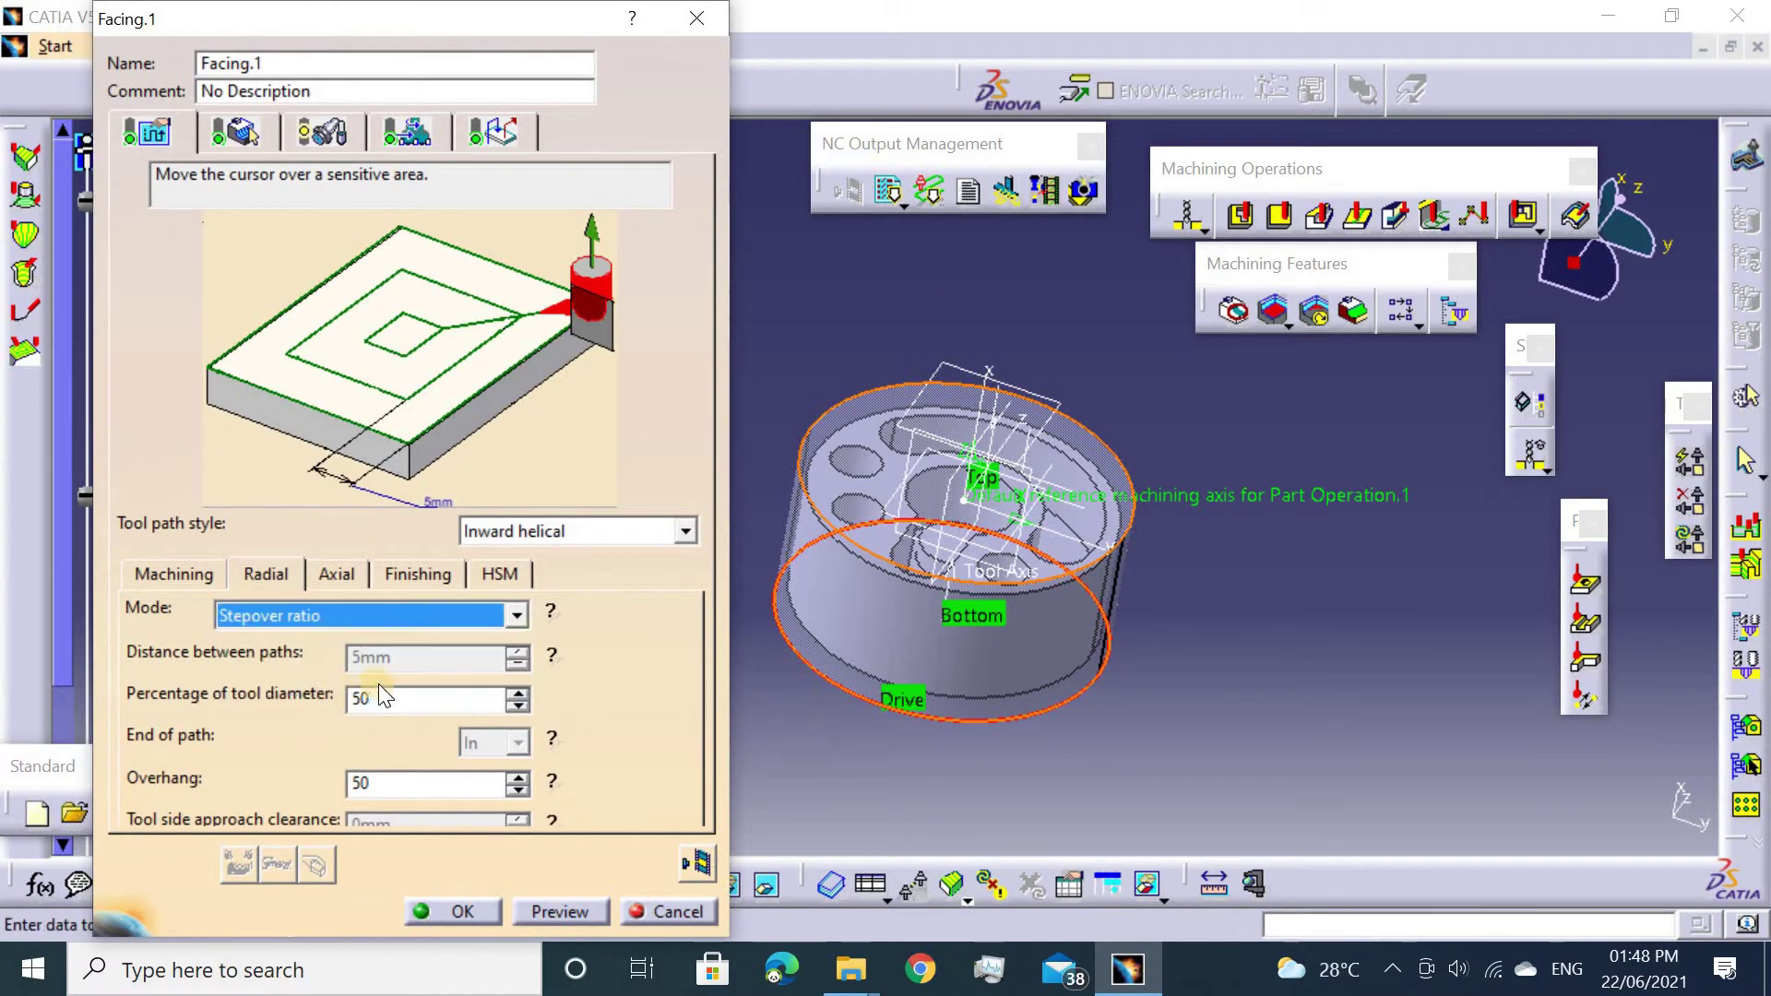
double_click(369, 699)
type("75")
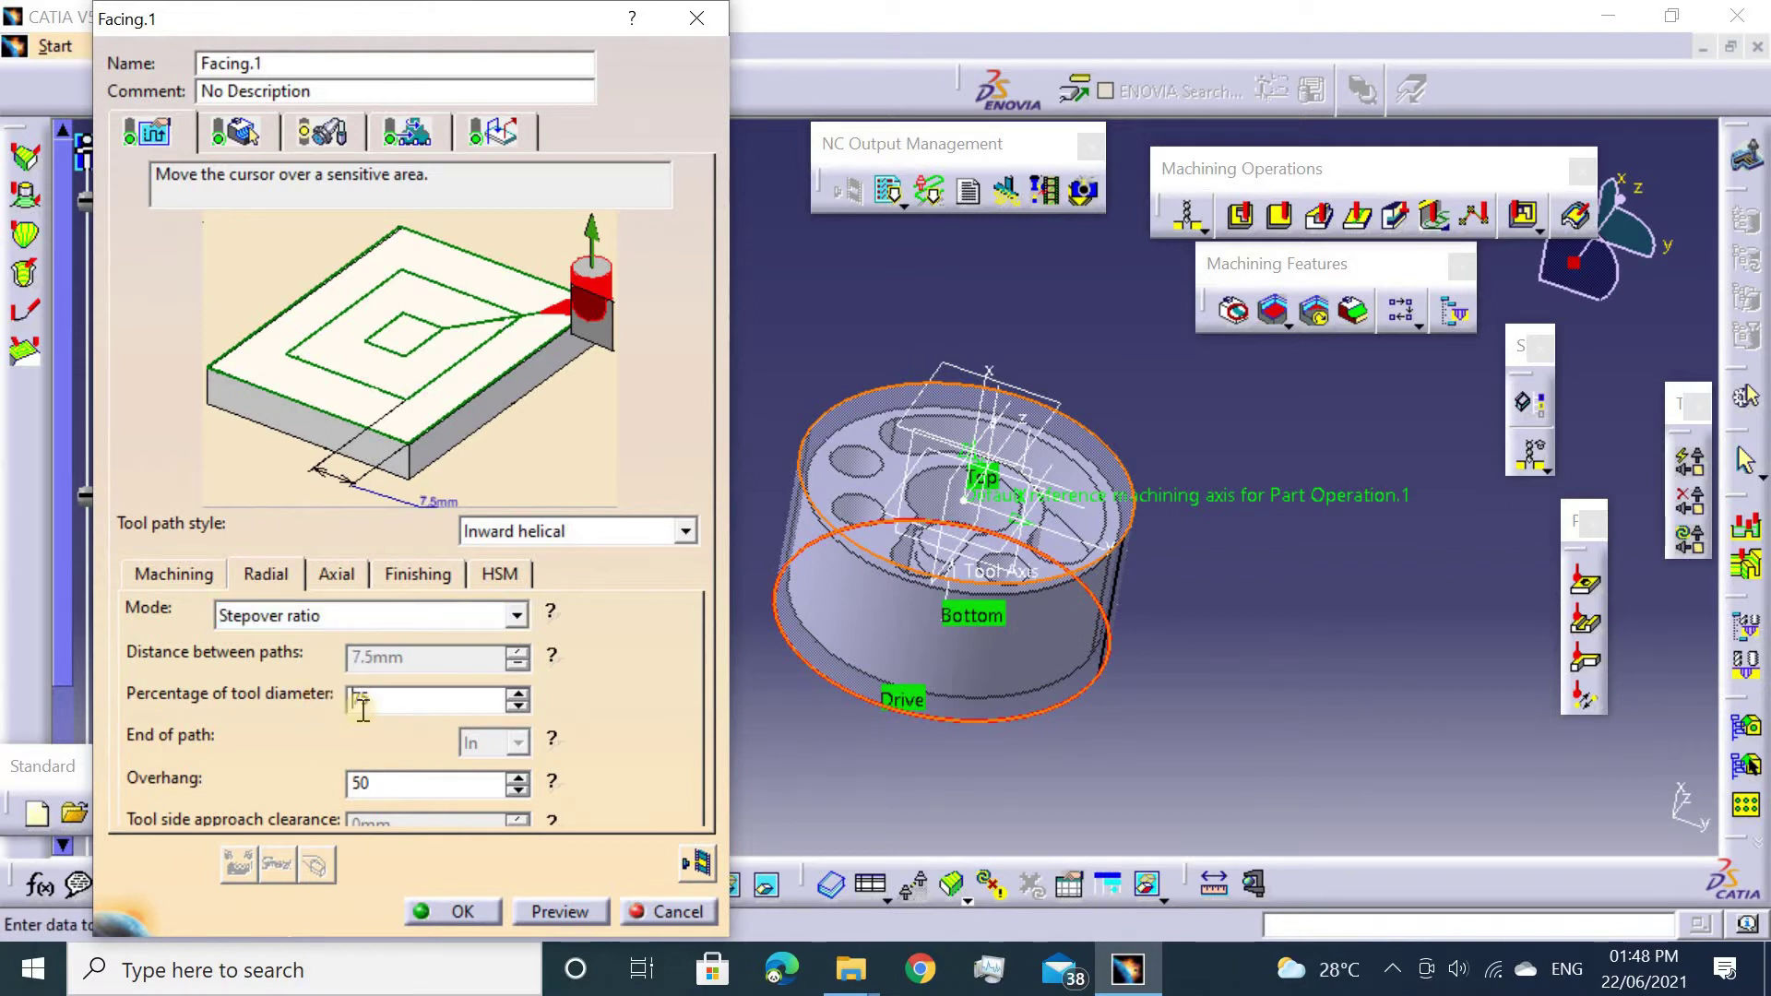
double_click(261, 783)
type("100")
Set the axial strategy to a 1 mm maximum depth of cut.
left_click(334, 581)
left_click(321, 614)
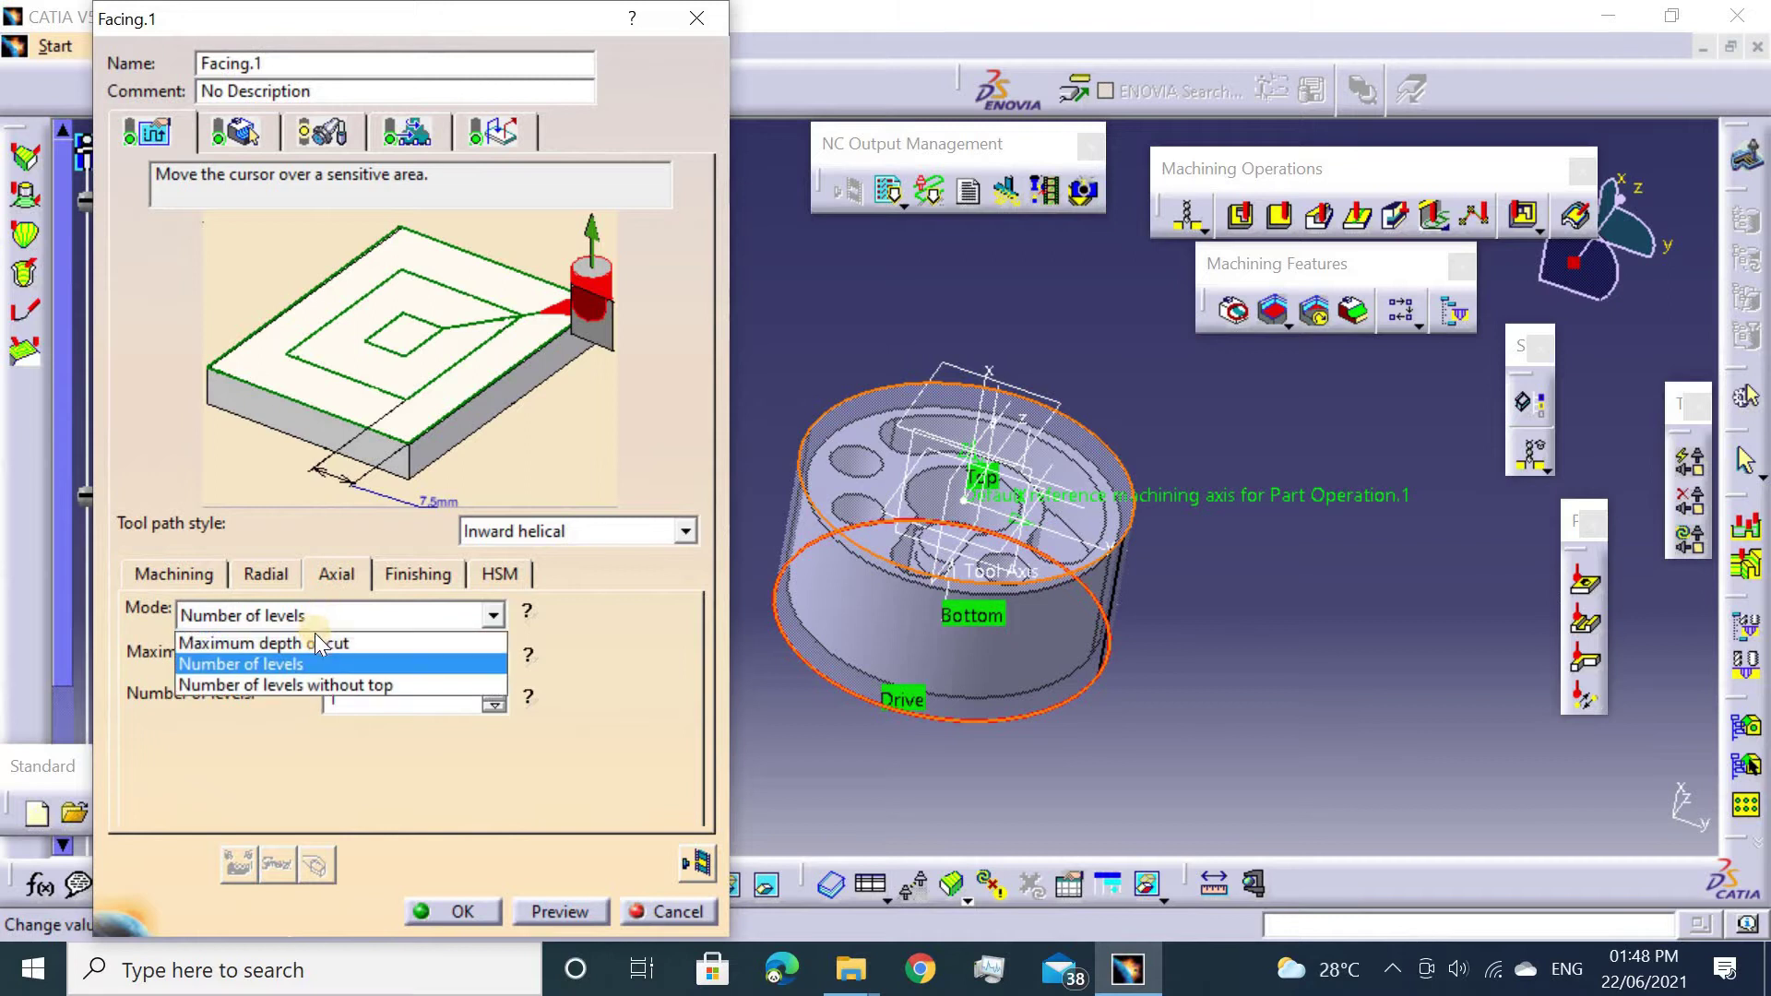
left_click(276, 636)
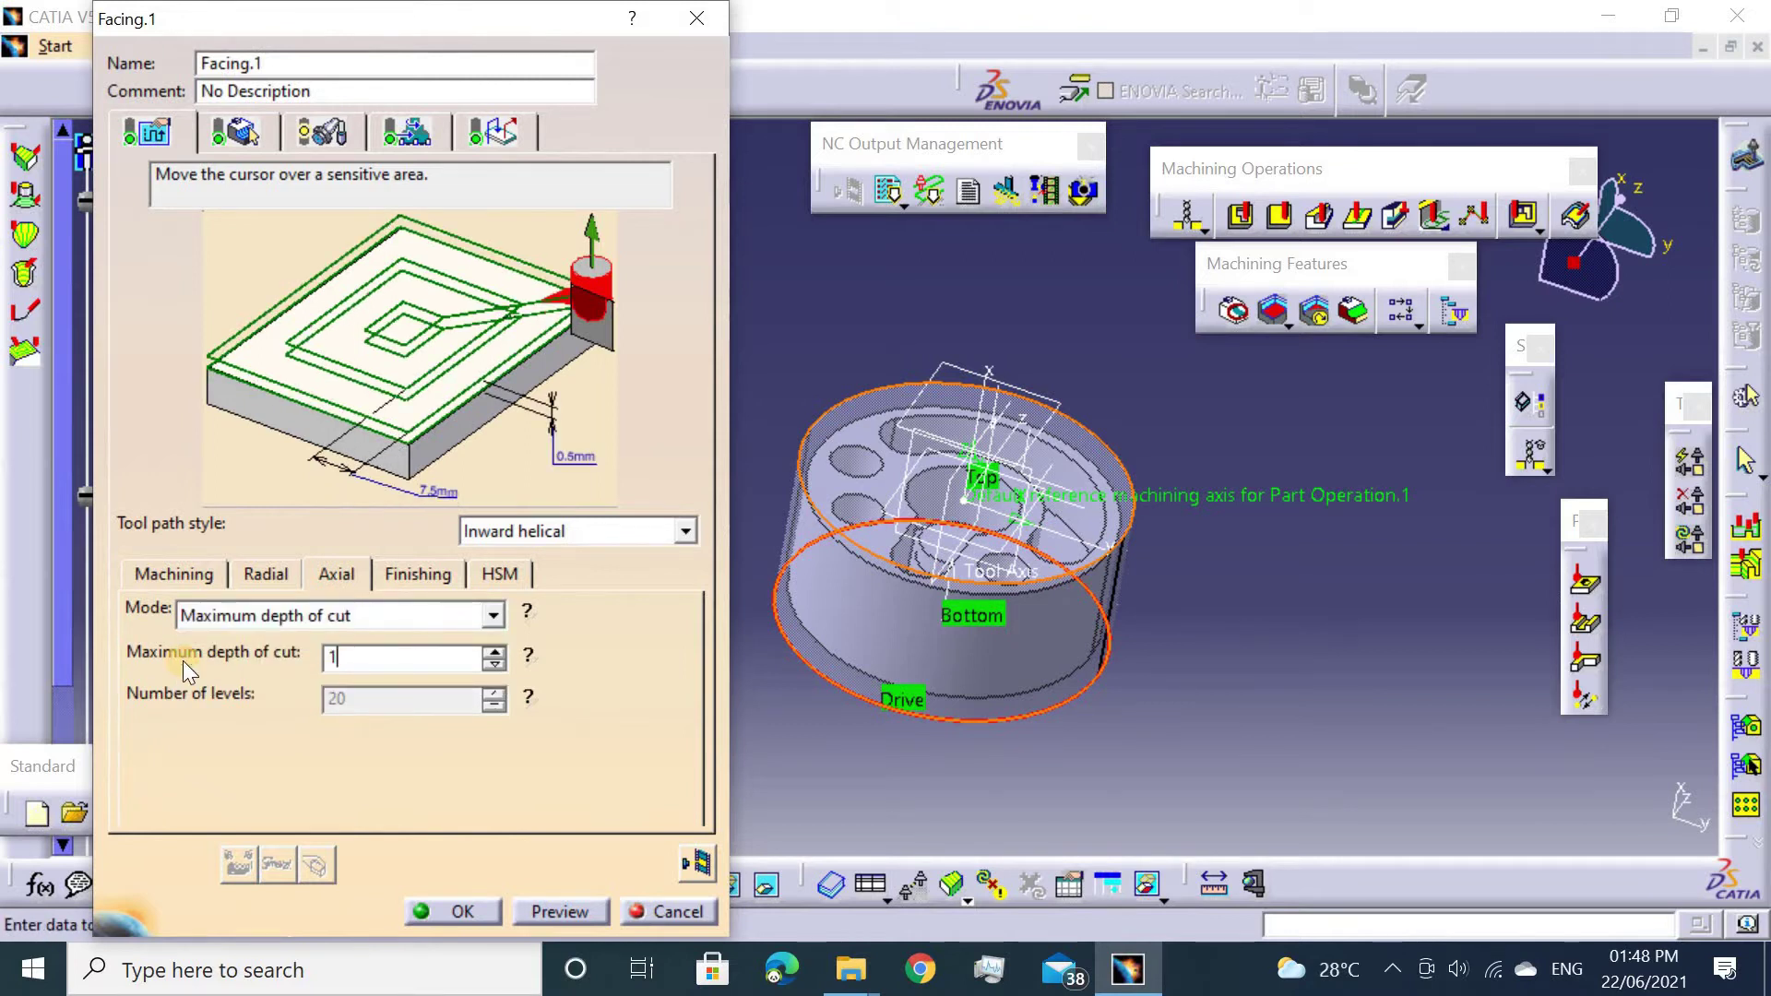
key("Tab")
left_click(443, 575)
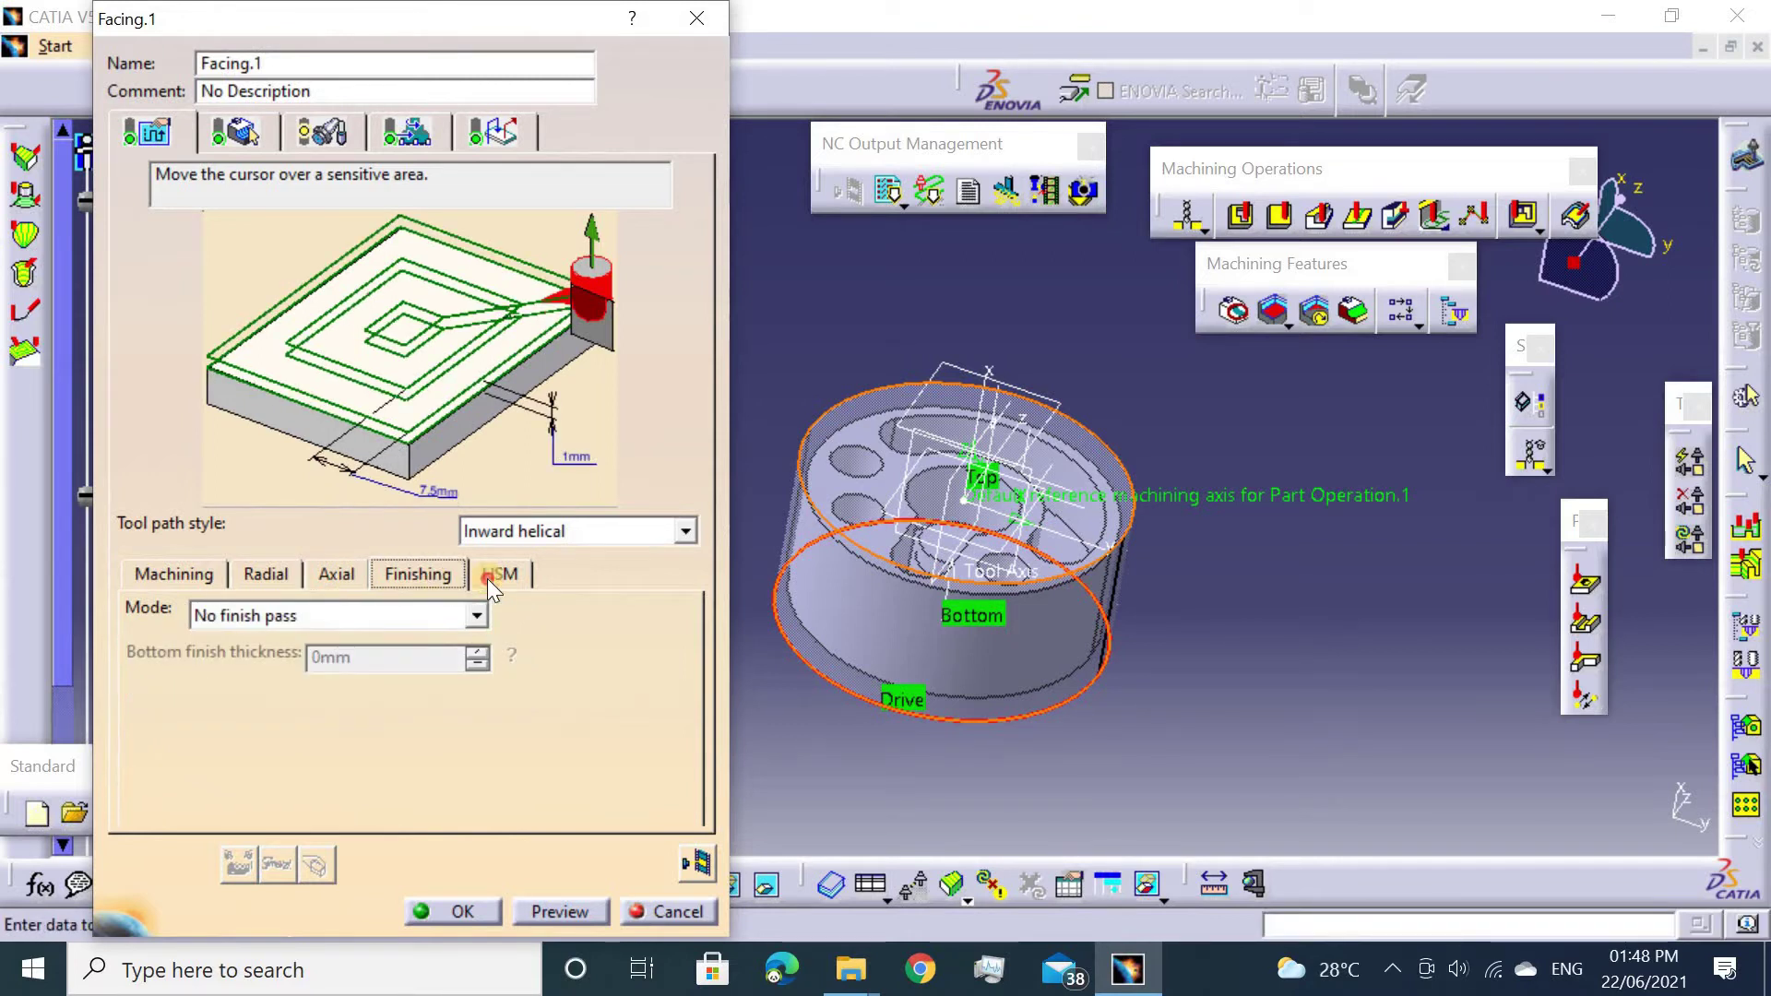
left_click(274, 138)
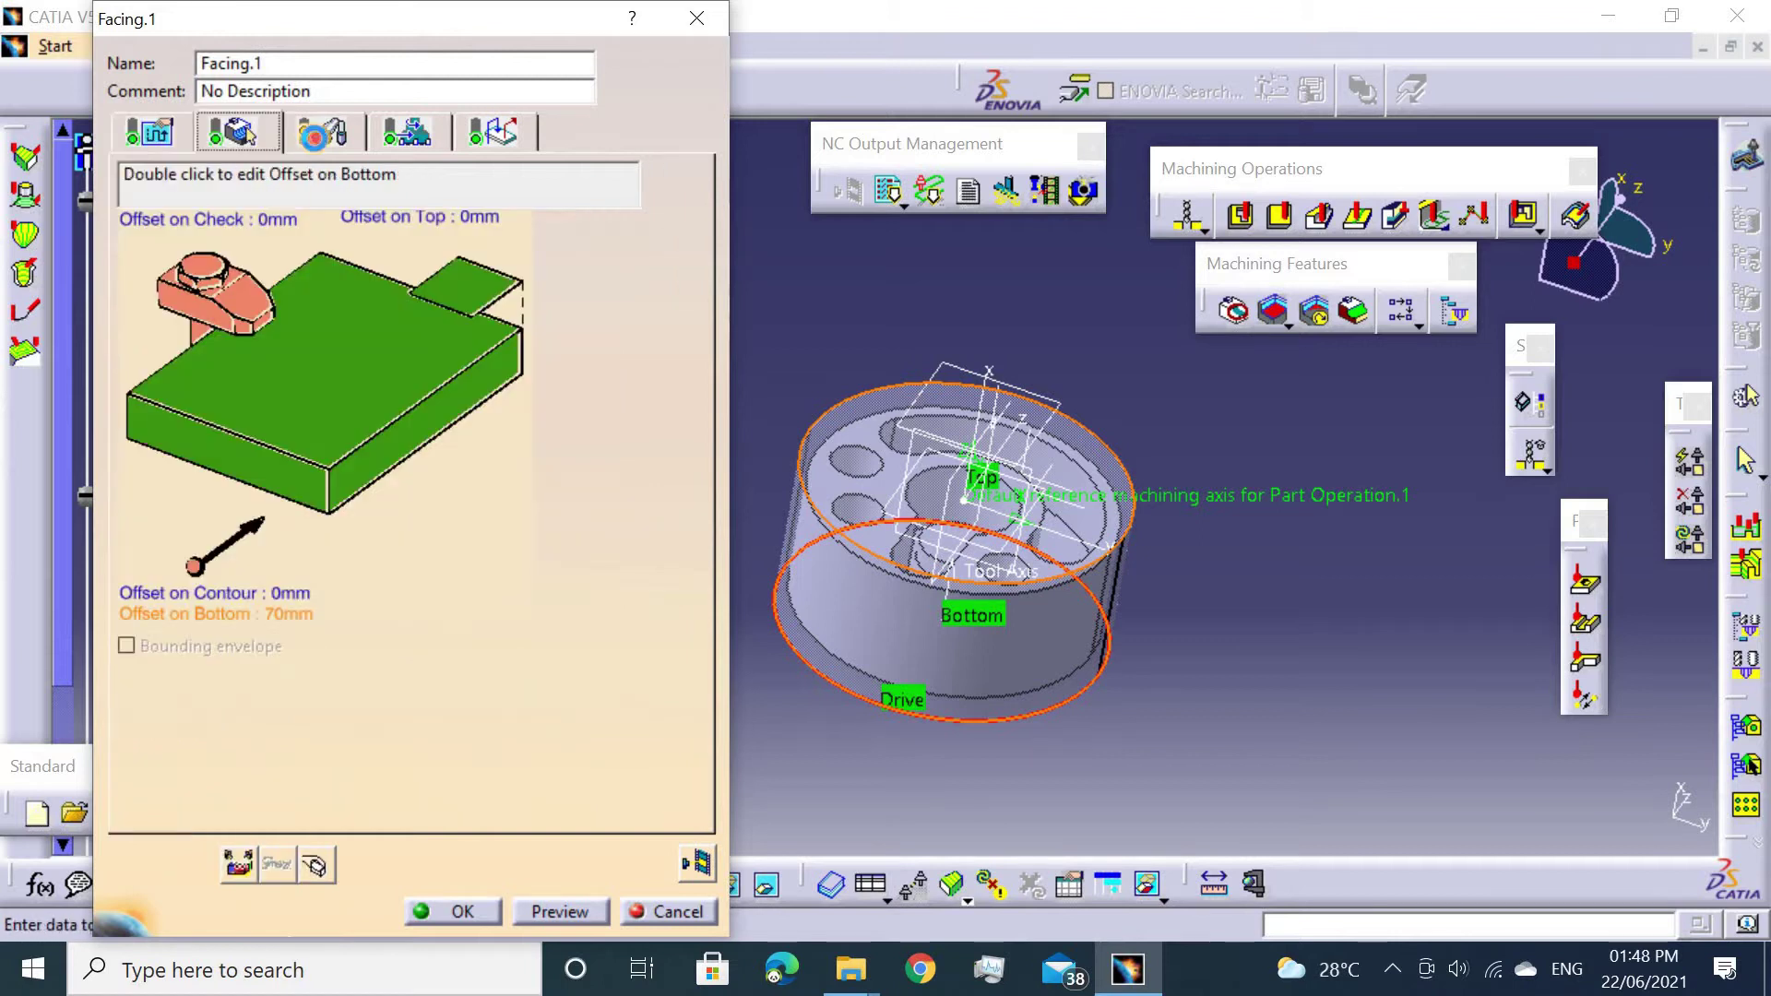
Select the face mill D 50 and make the facing approach an axial 50 mm move.
left_click(149, 295)
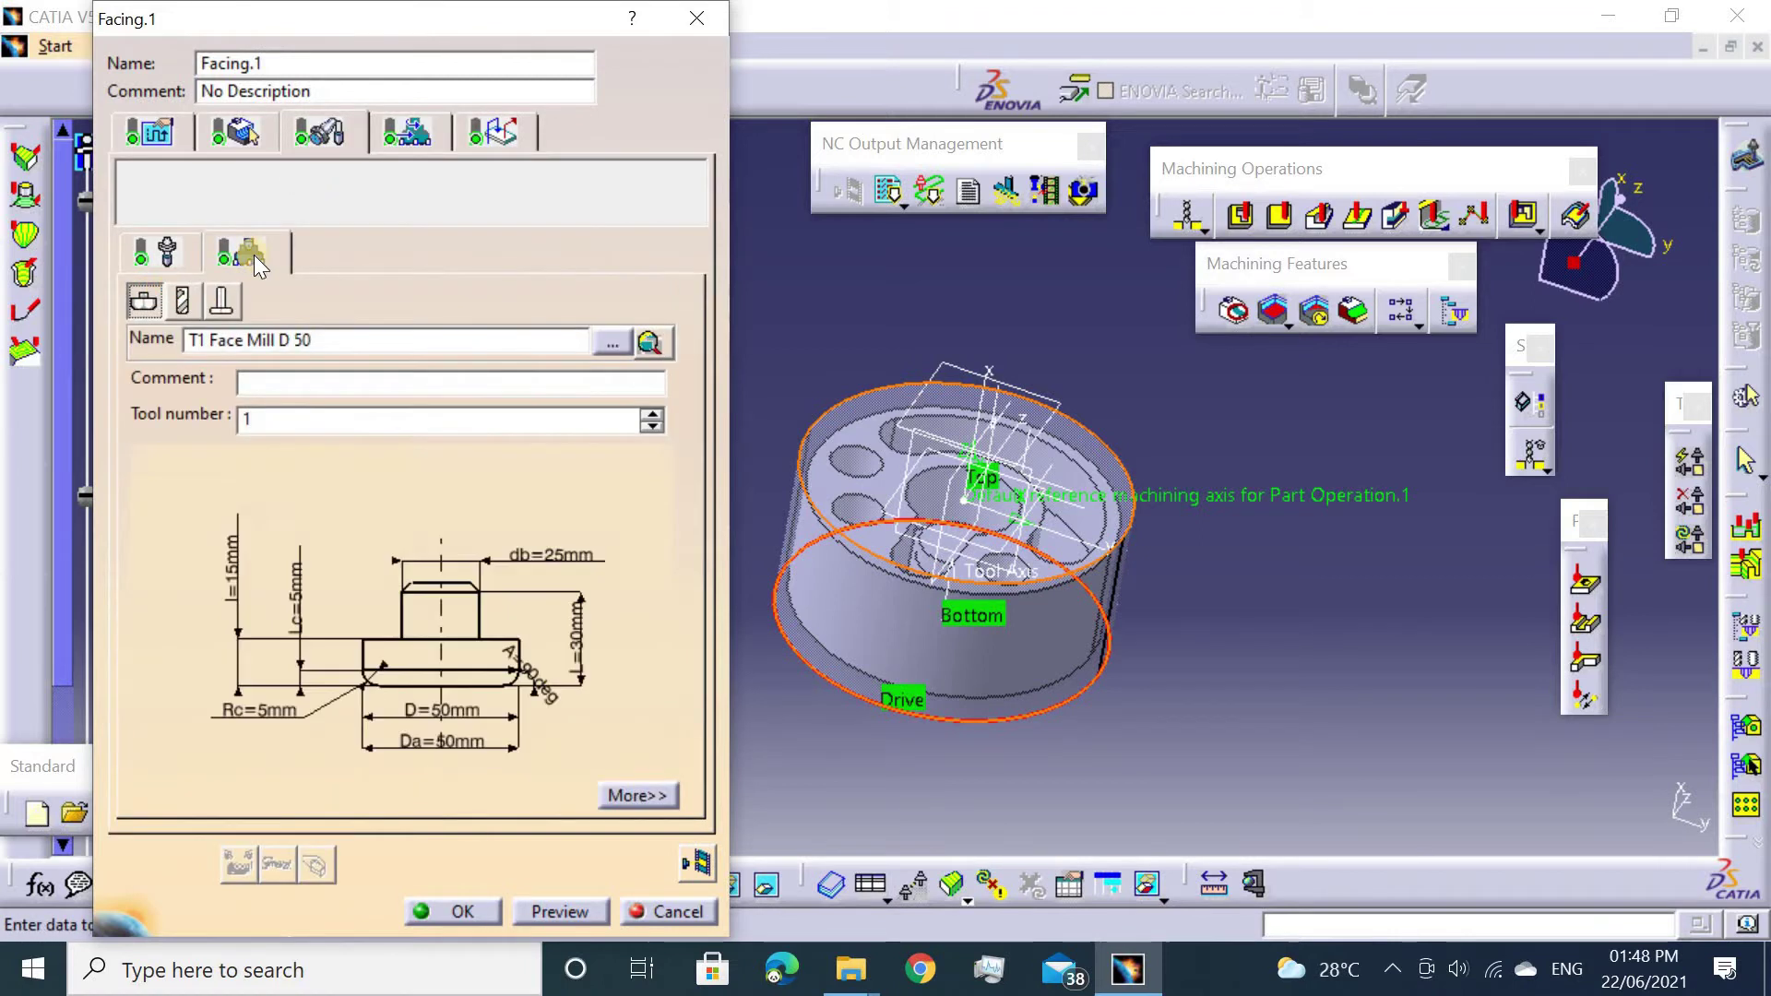
left_click(409, 143)
left_click(476, 144)
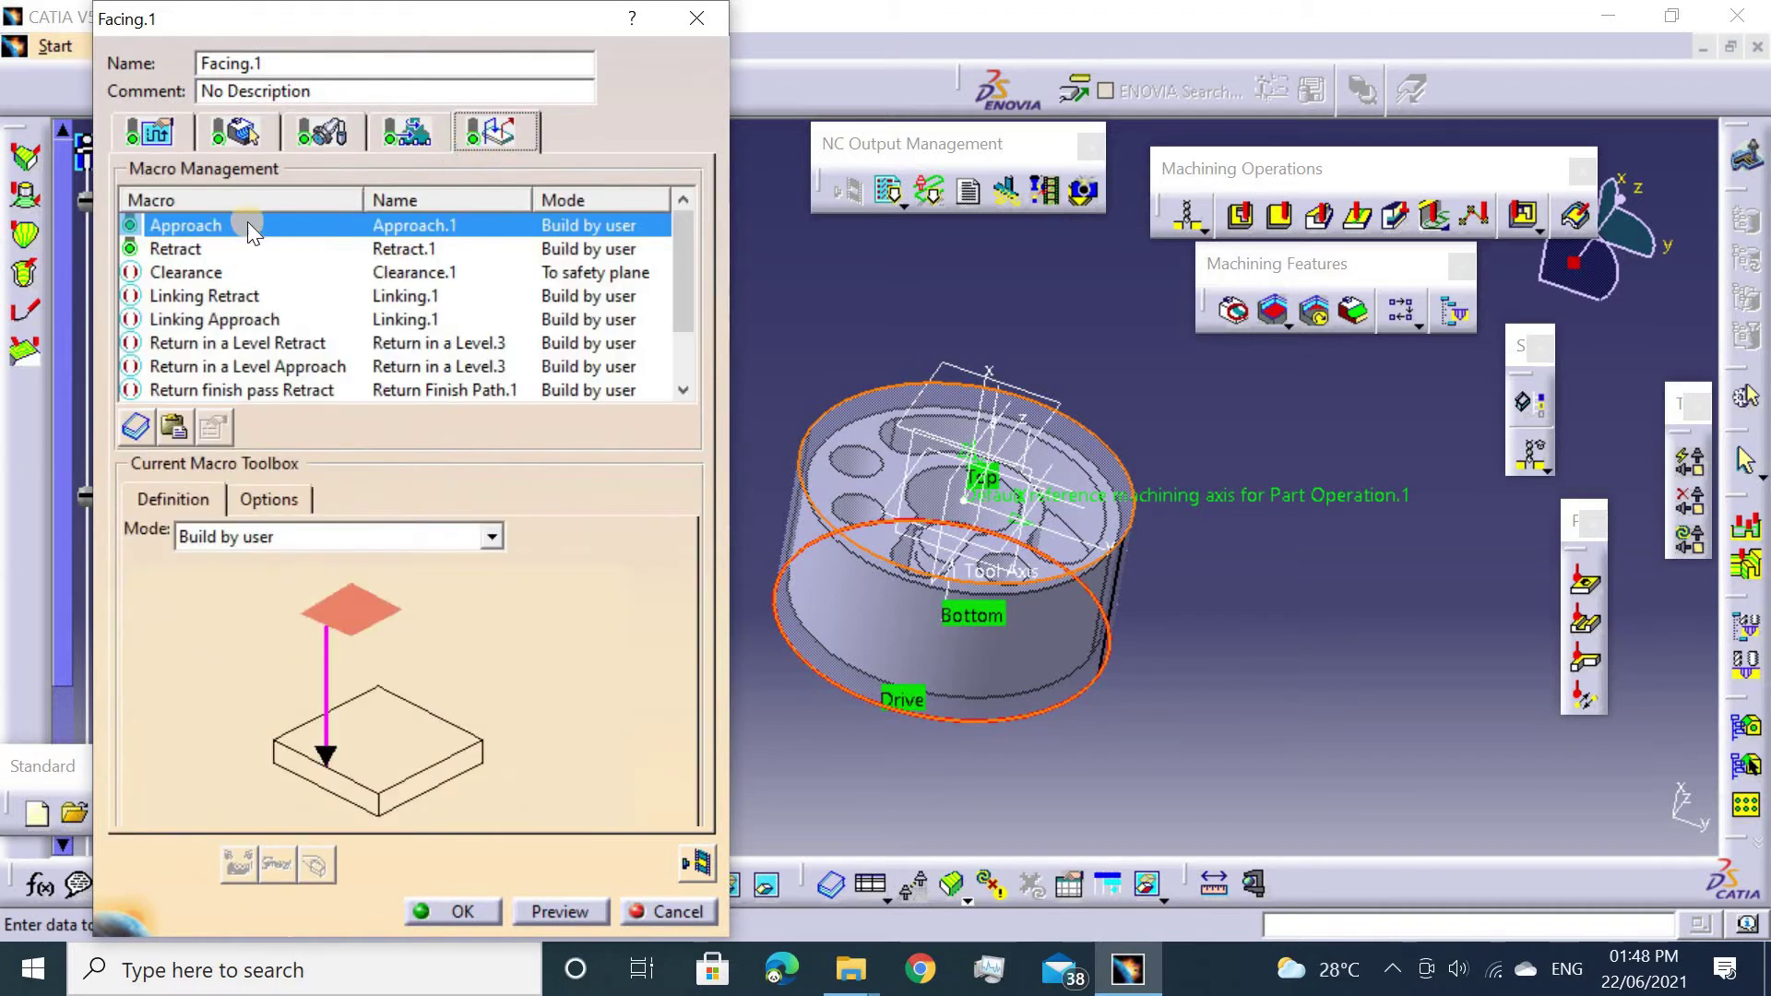
left_click(262, 535)
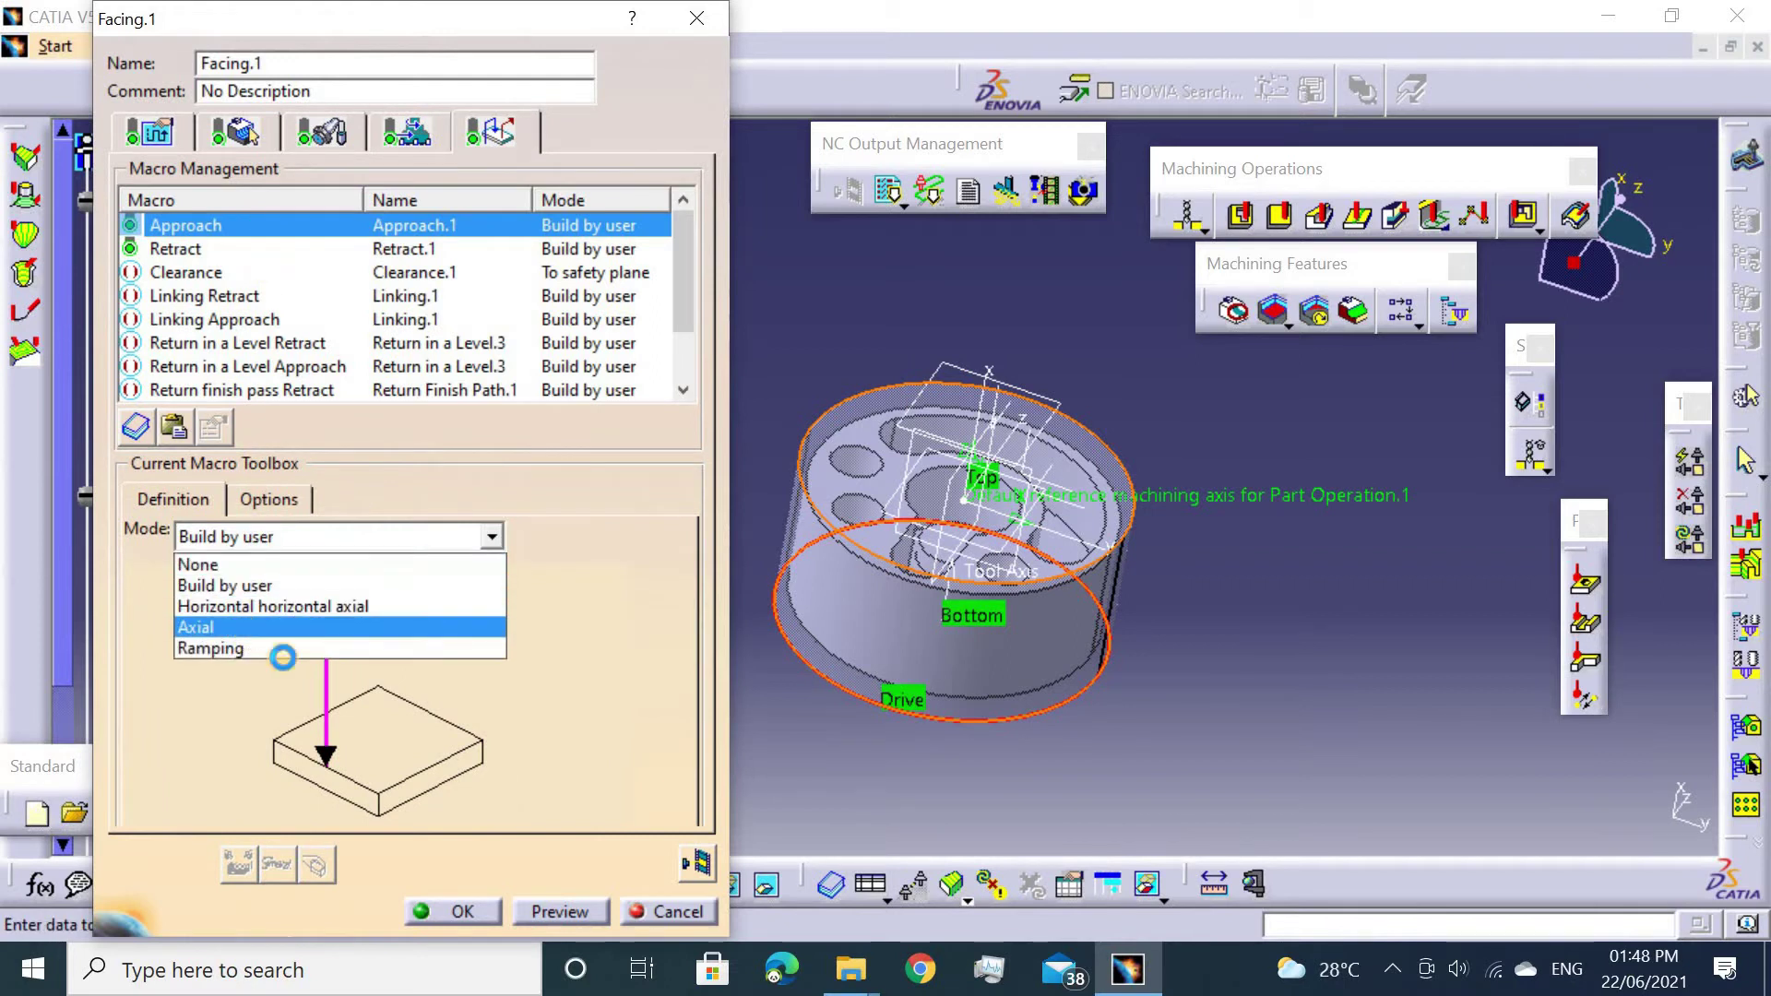
left_click(230, 623)
double_click(312, 666)
type("50")
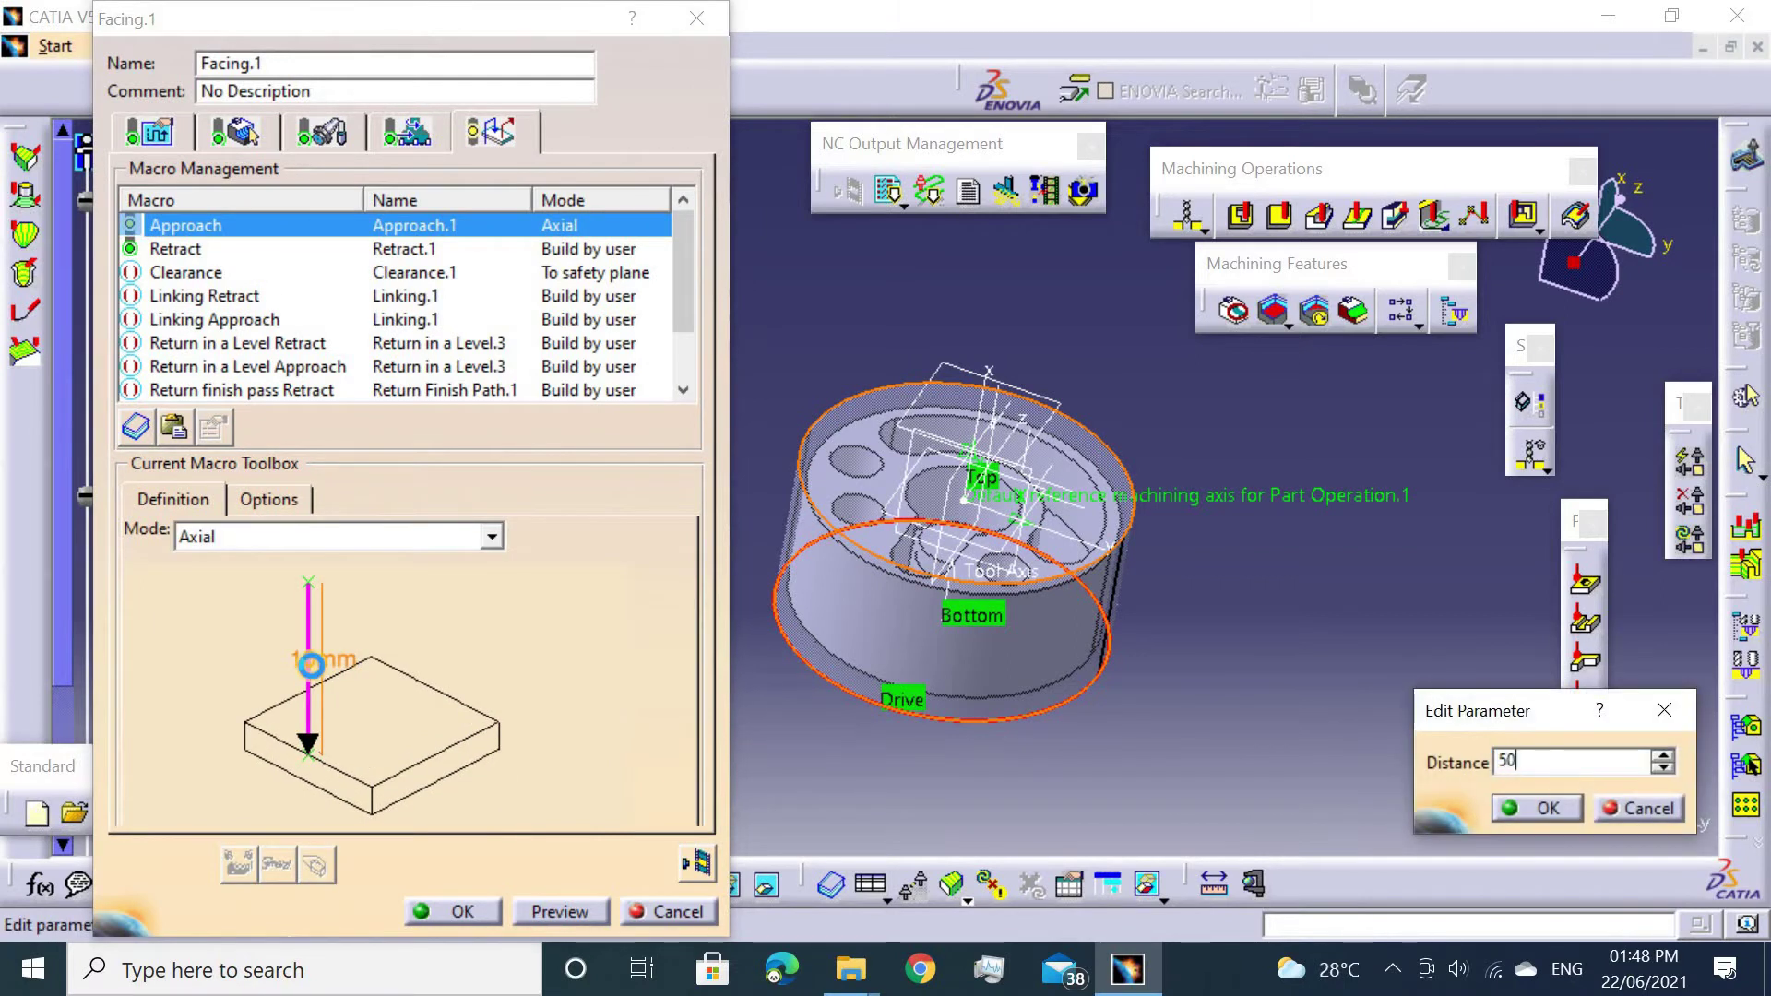
key("Return")
Make the facing retract an axial 50 mm move.
left_click(173, 249)
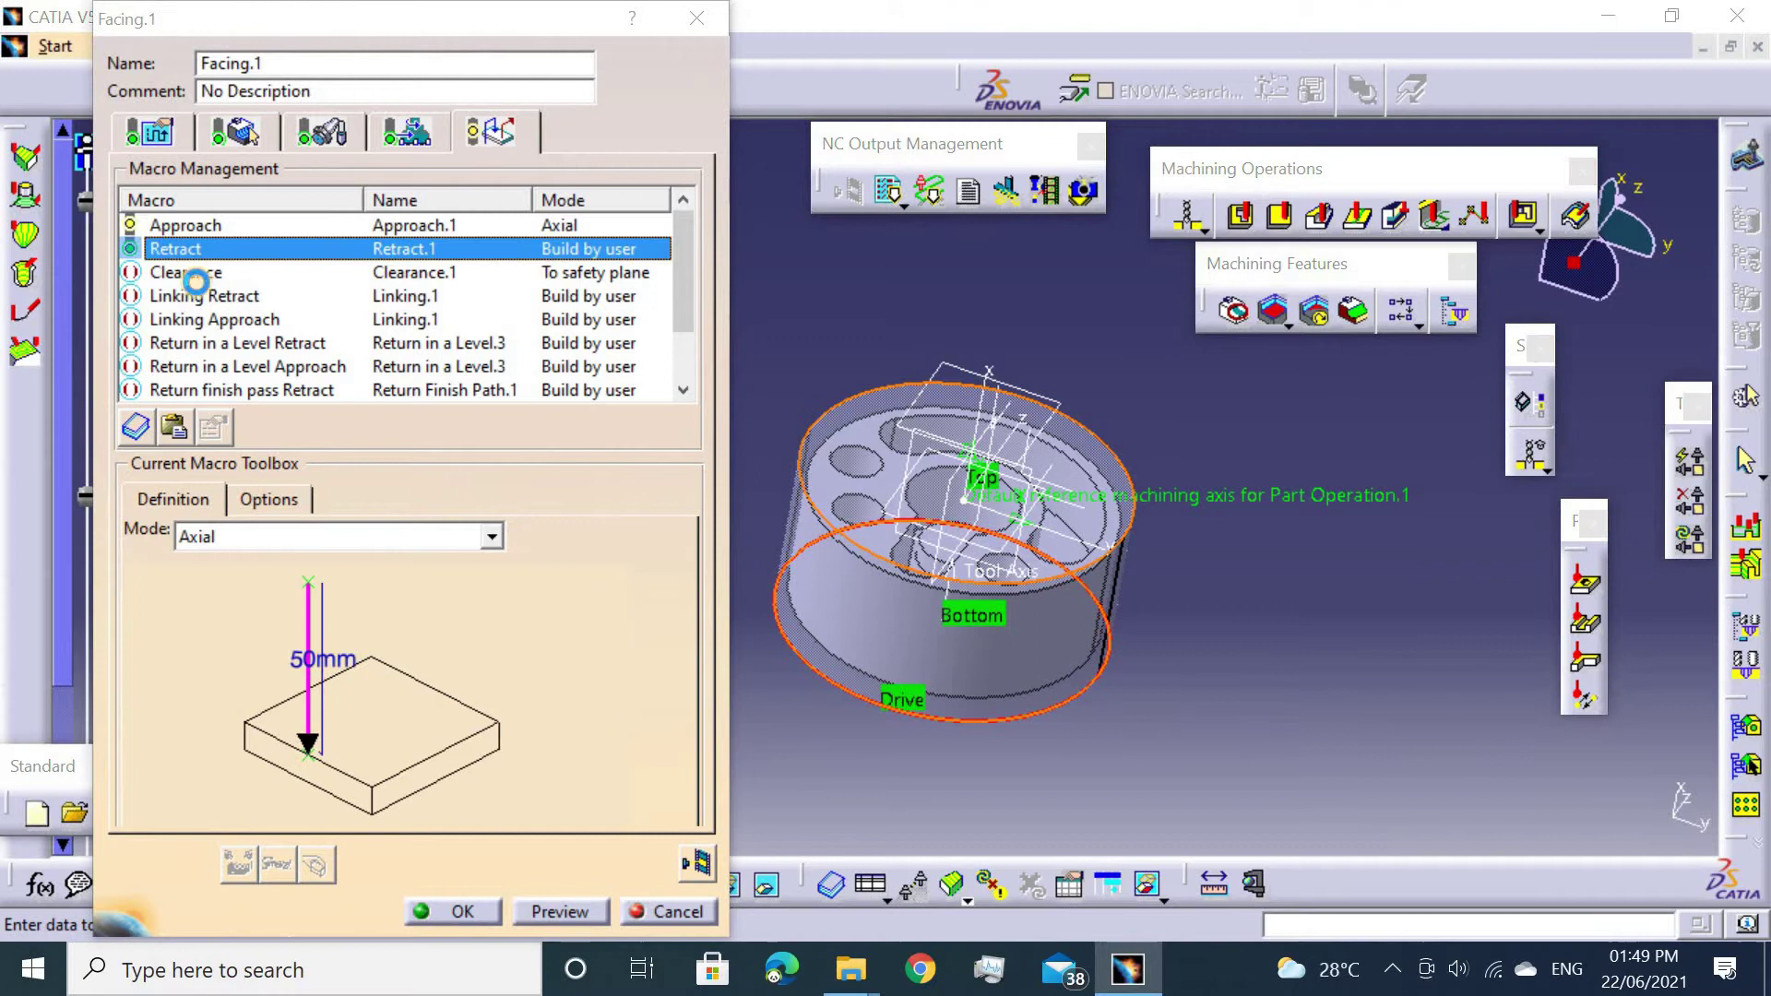
left_click(263, 540)
left_click(297, 652)
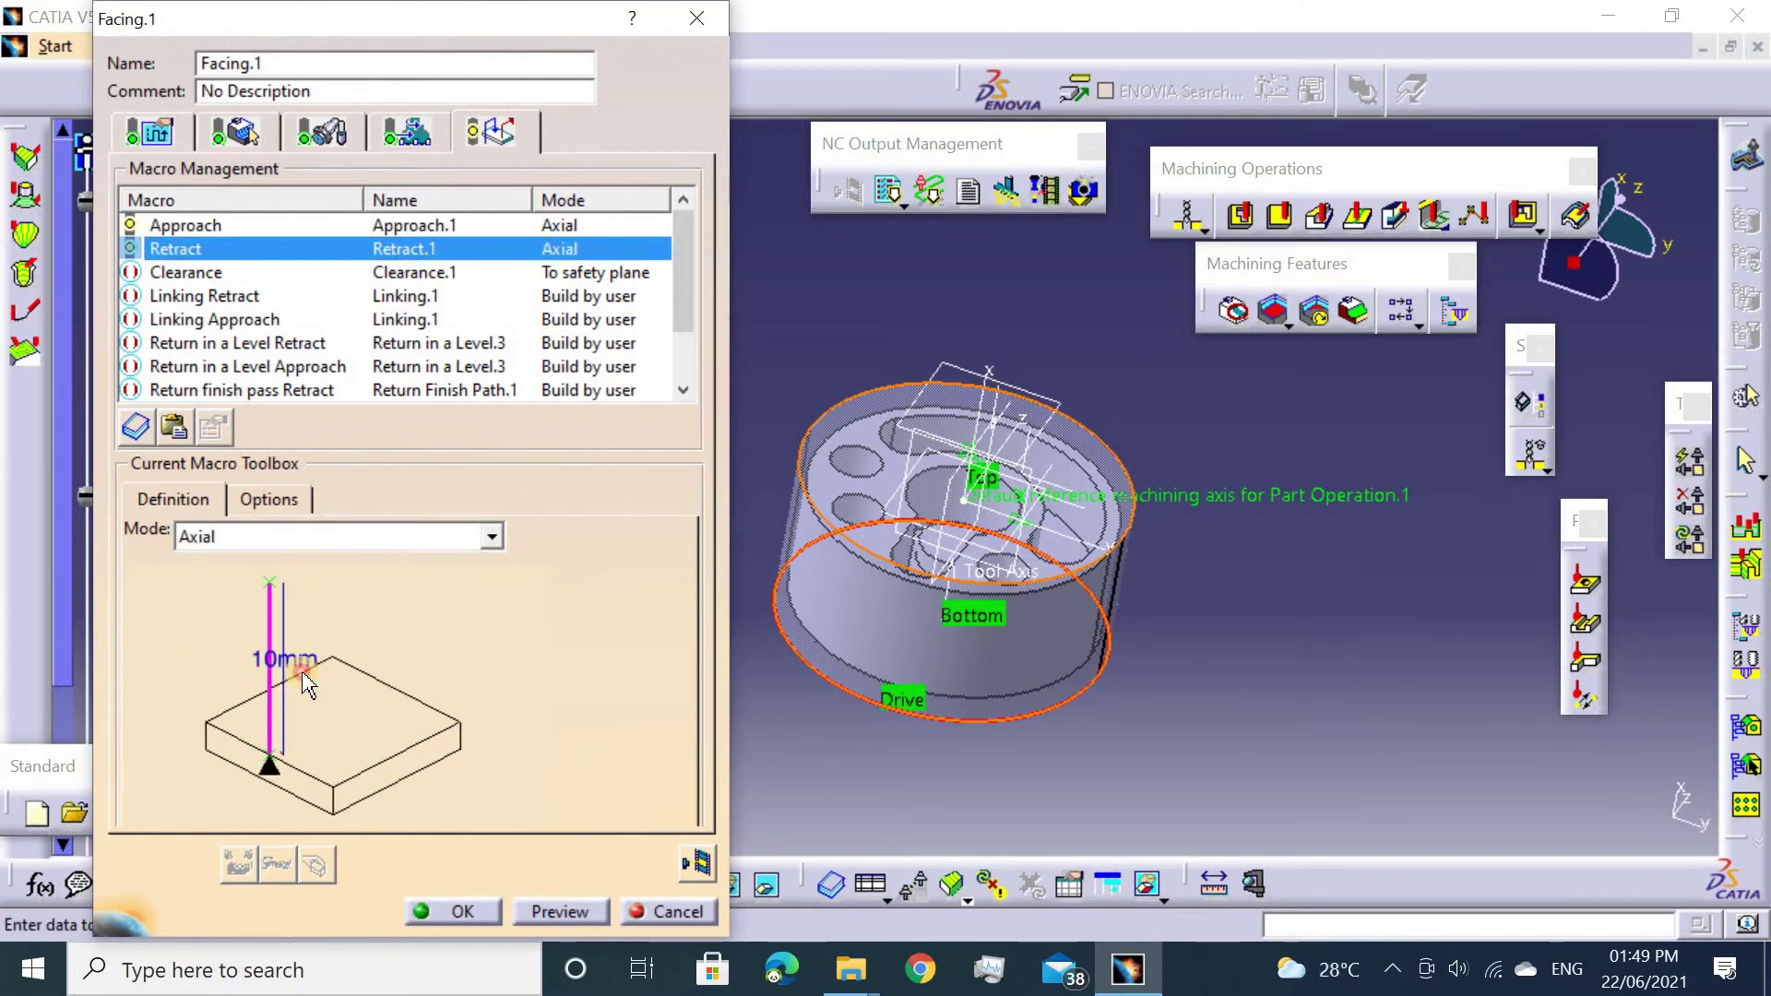
double_click(297, 664)
type("56")
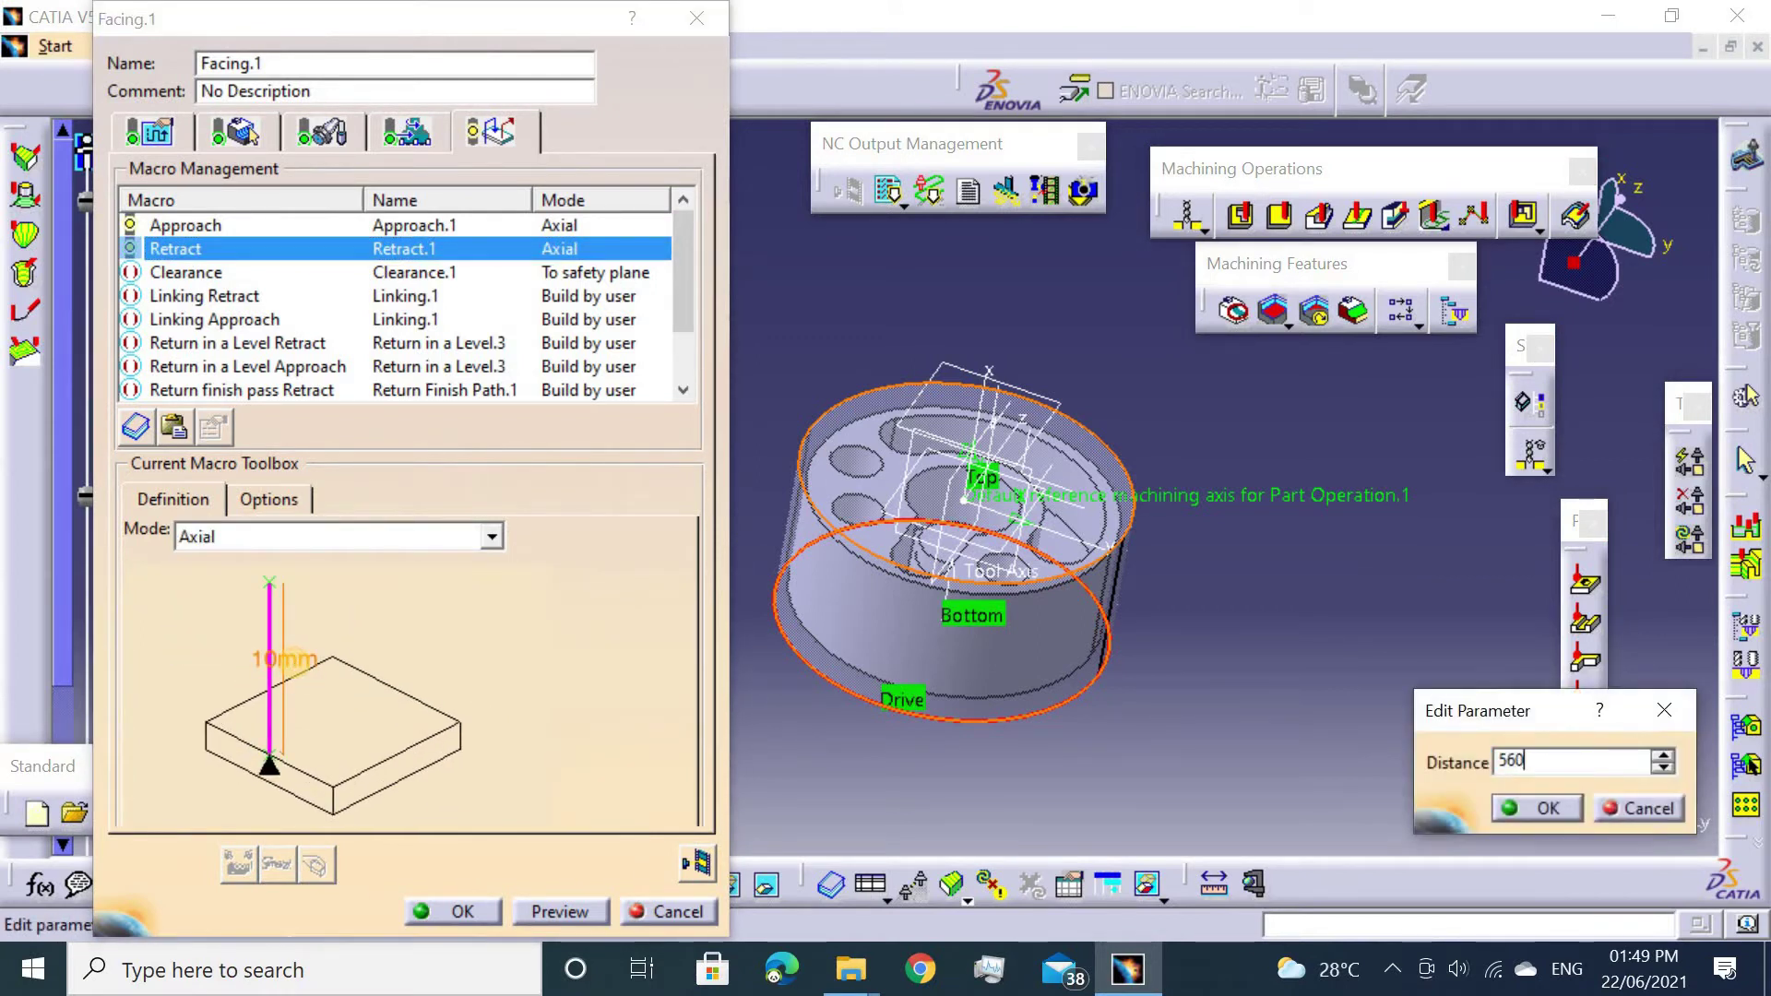
type("0")
key("Return")
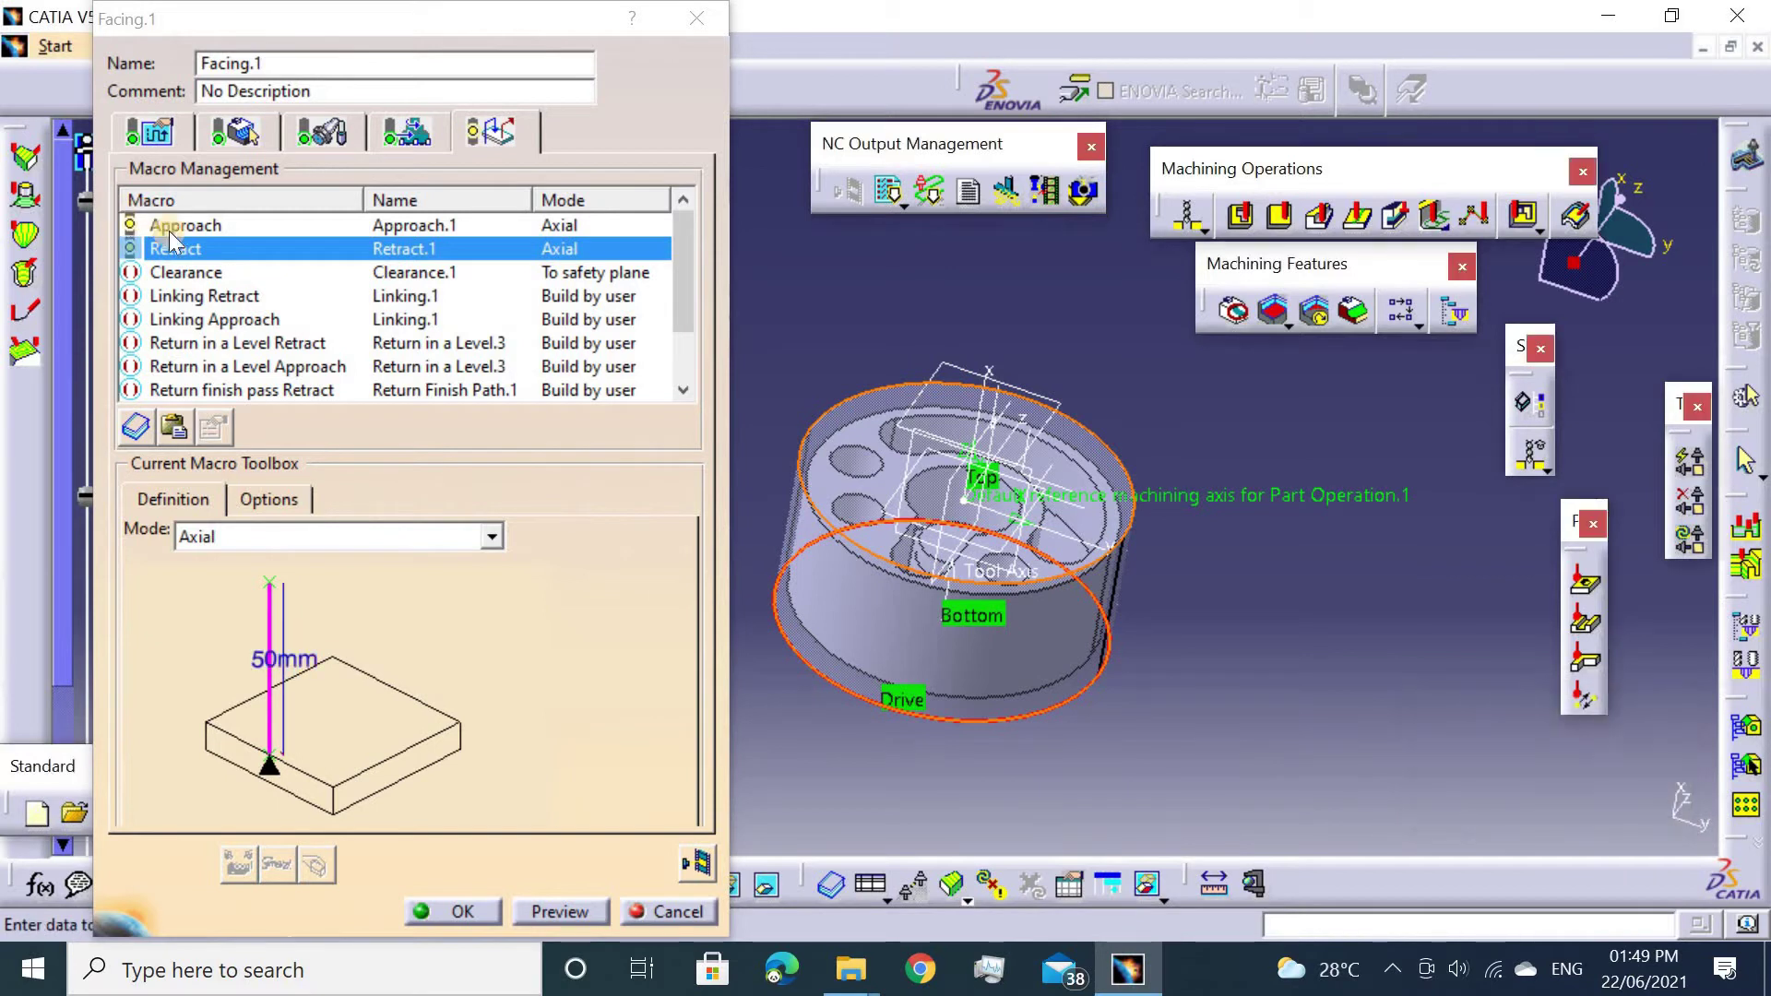
Activate the Clearance macro, dismissing the catalog warning that appears.
left_click(191, 274)
right_click(229, 303)
left_click(277, 332)
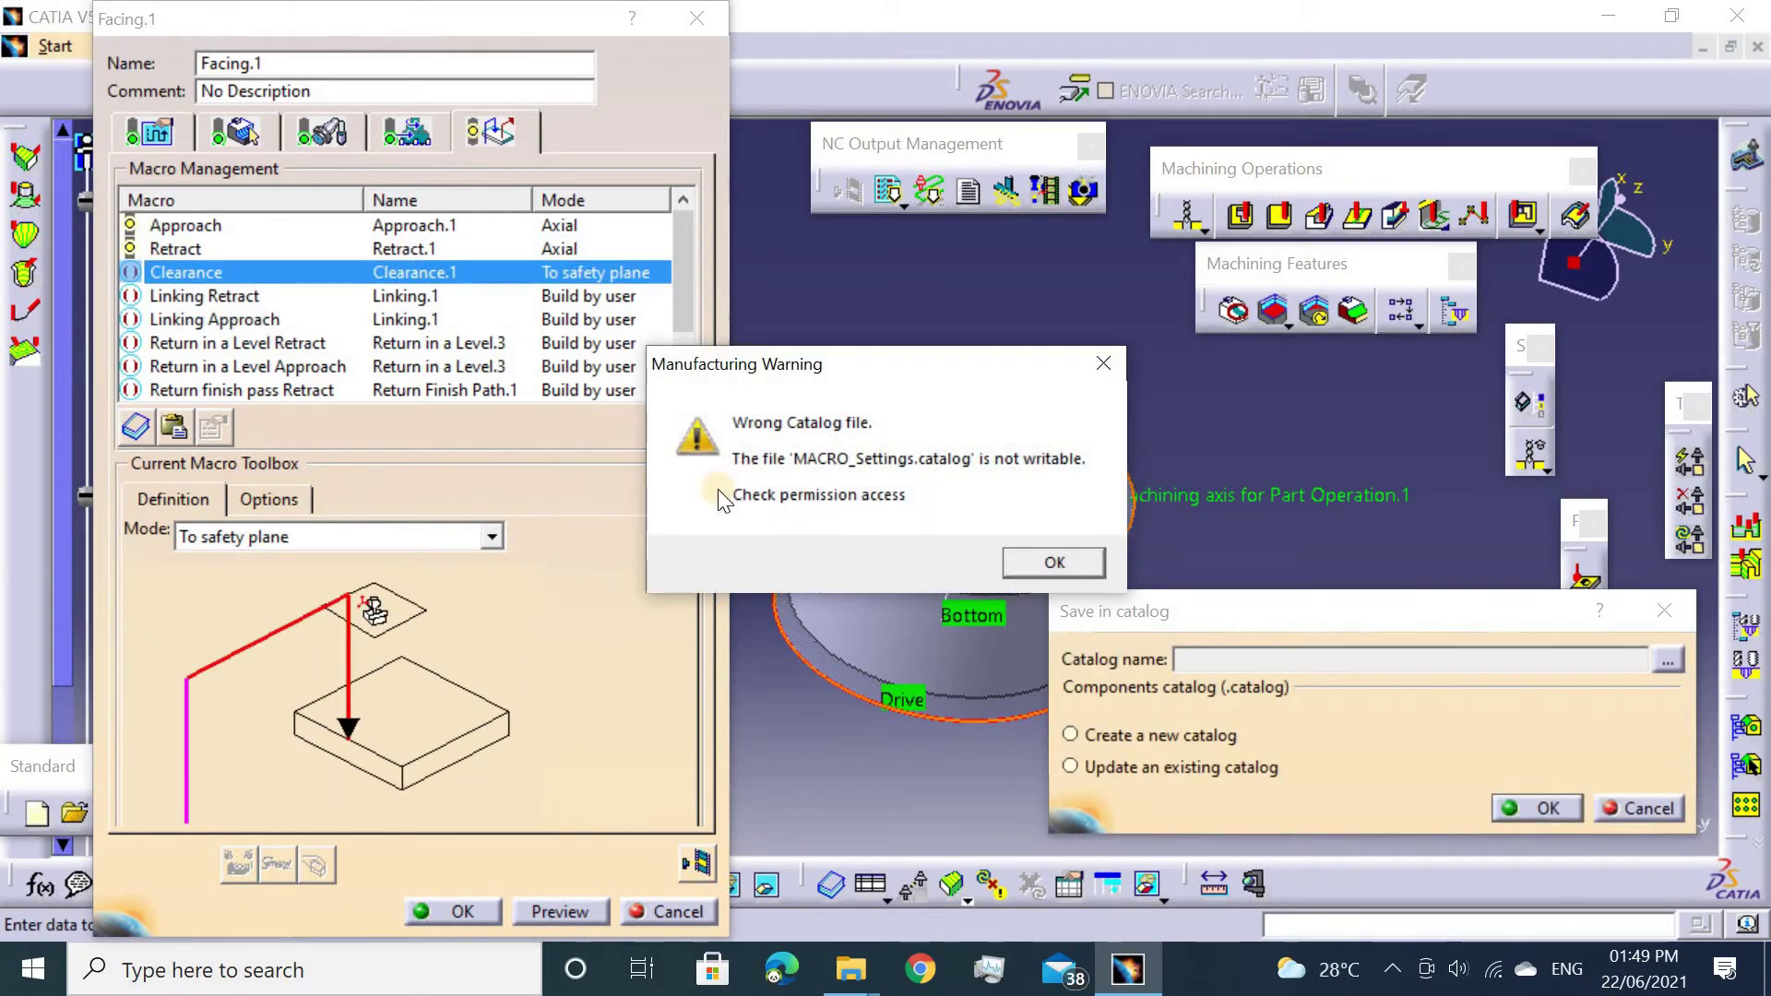
left_click(1057, 557)
left_click(1631, 814)
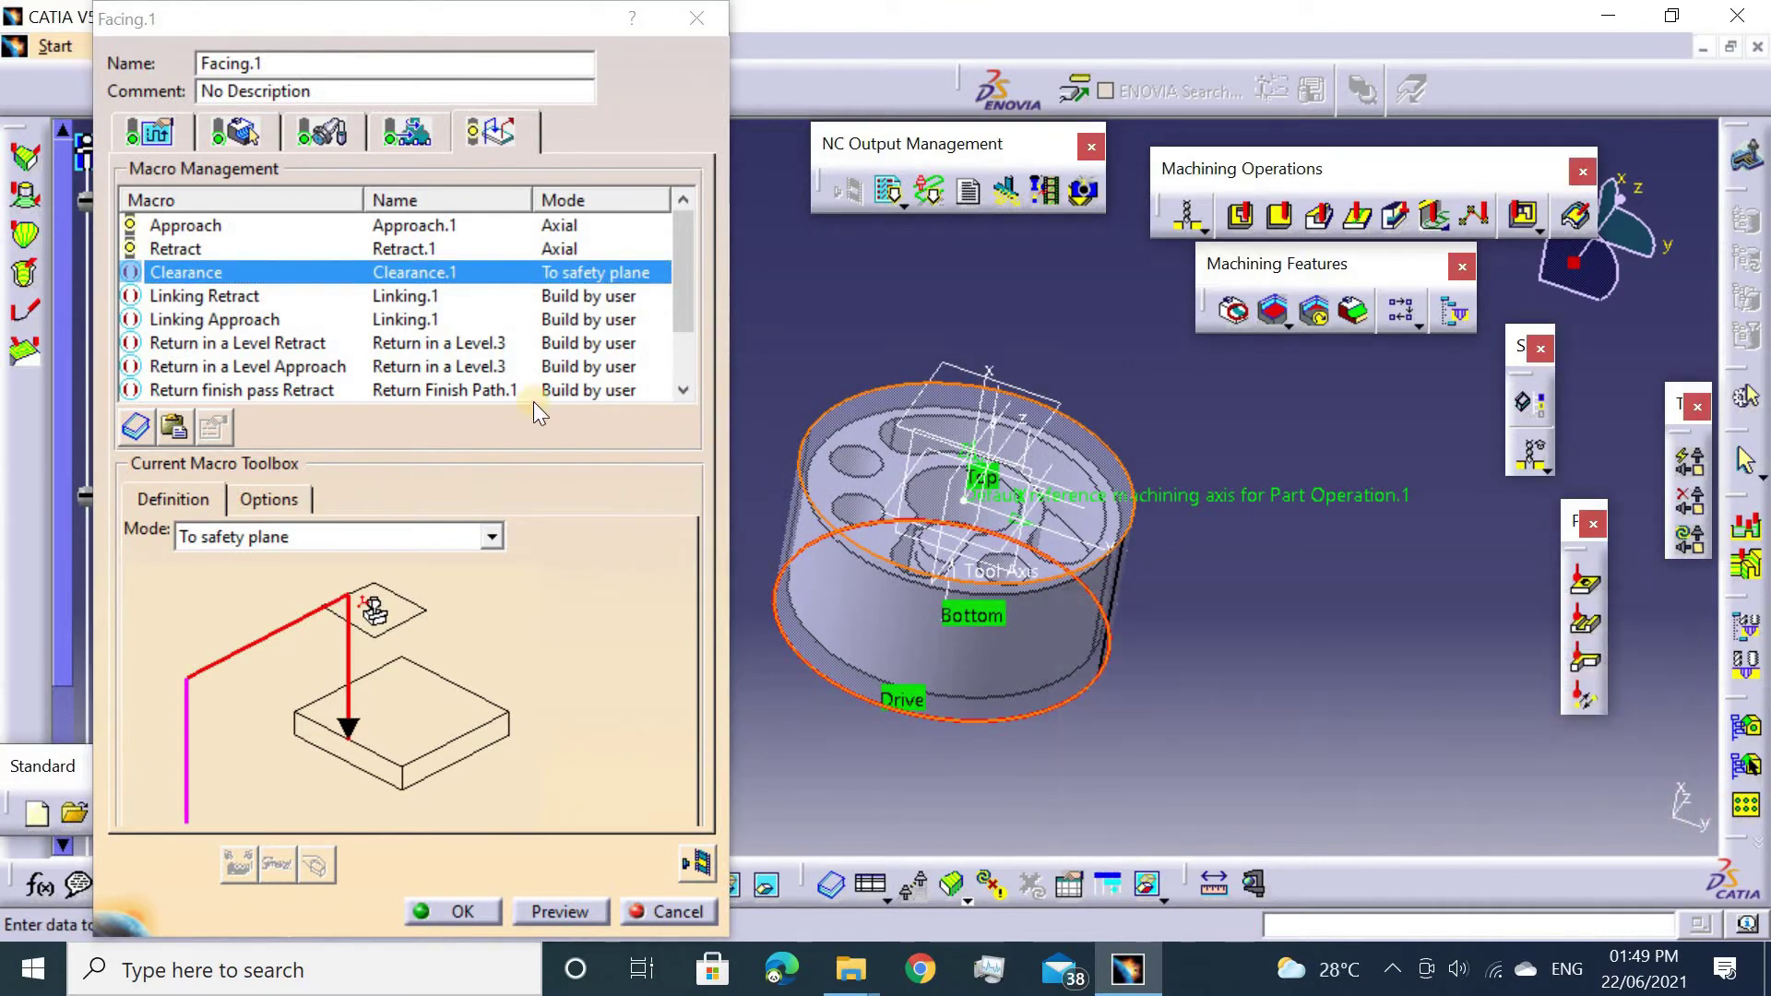
right_click(376, 277)
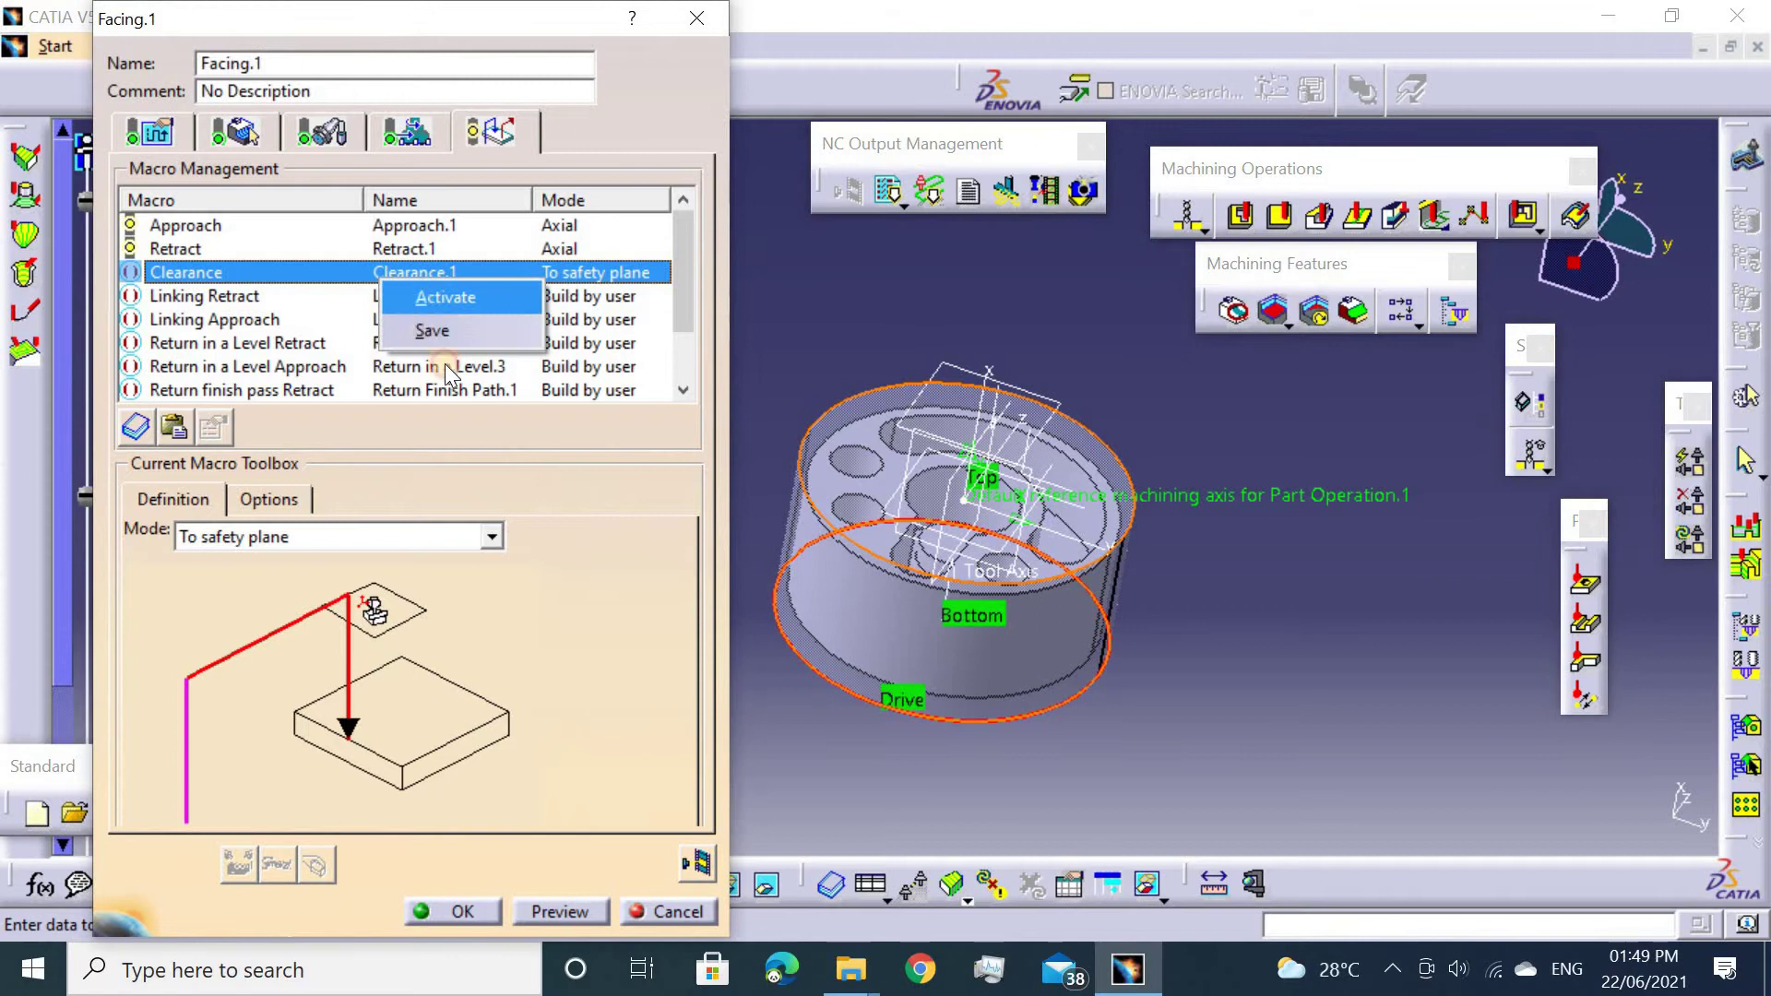
left_click(443, 293)
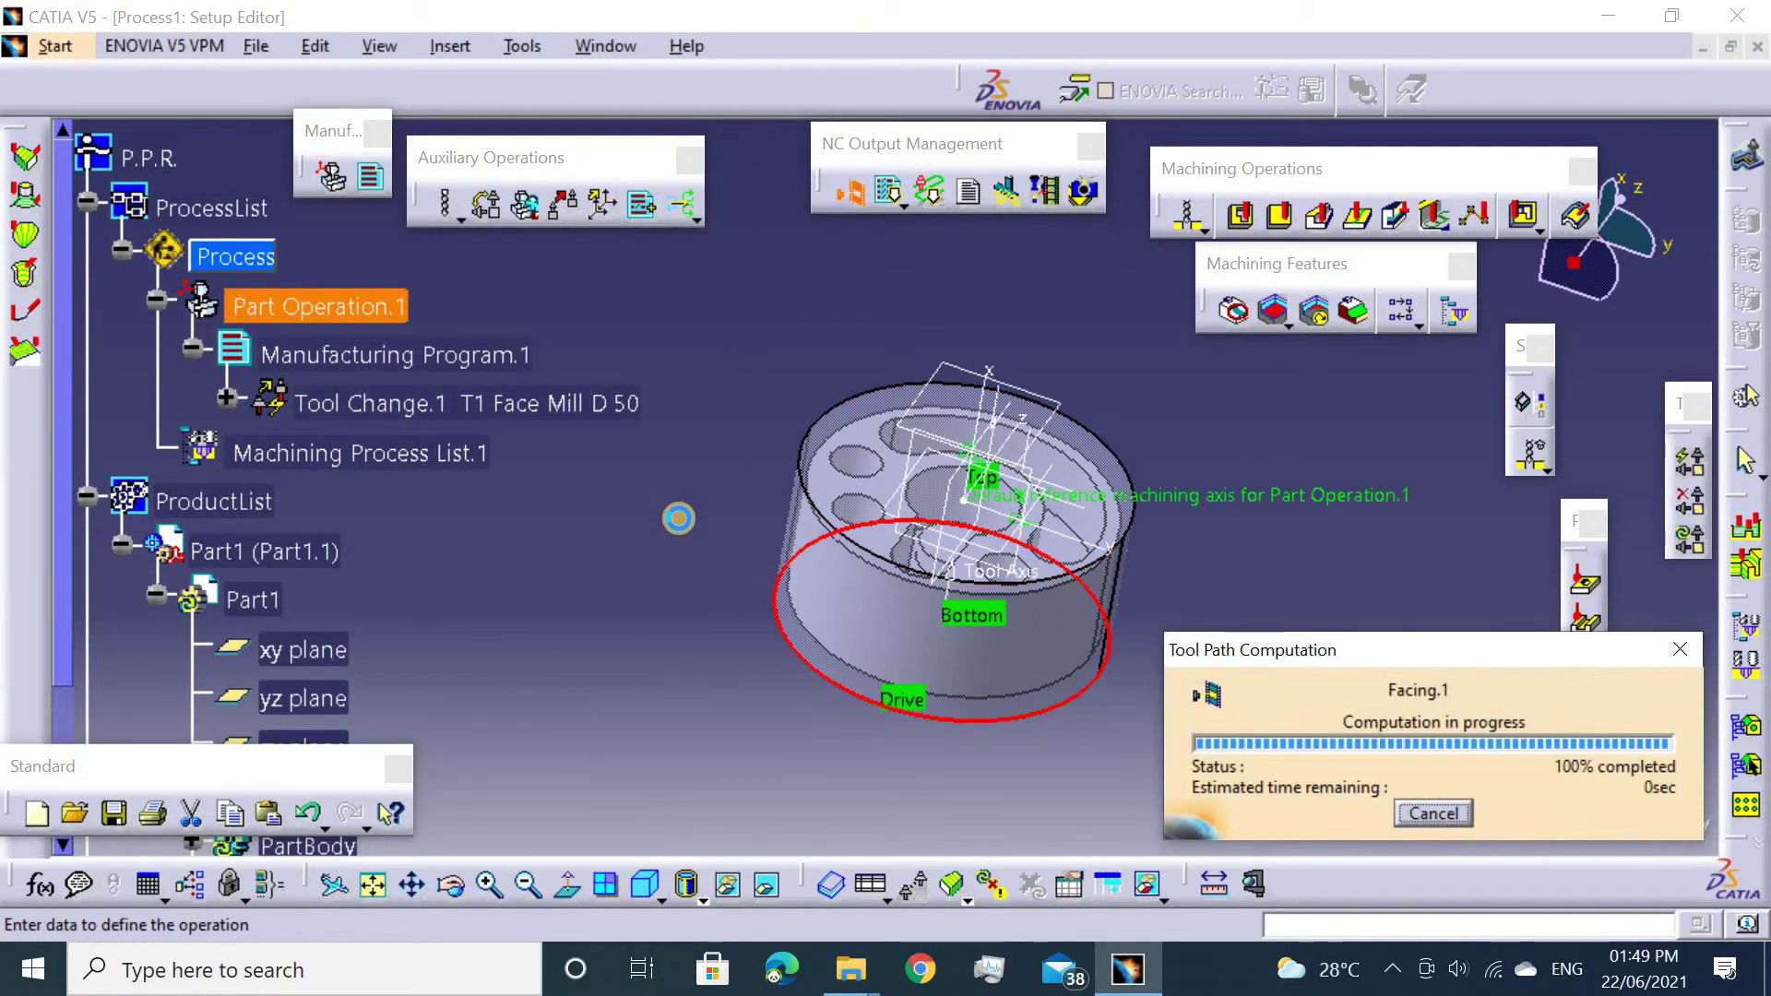
Replay the facing tool path in video mode, confirm Facing.1, and expand Tool Change.1.
mouse_move(652, 542)
middle_mouse_down()
mouse_move(812, 569)
mouse_move(834, 553)
middle_mouse_up()
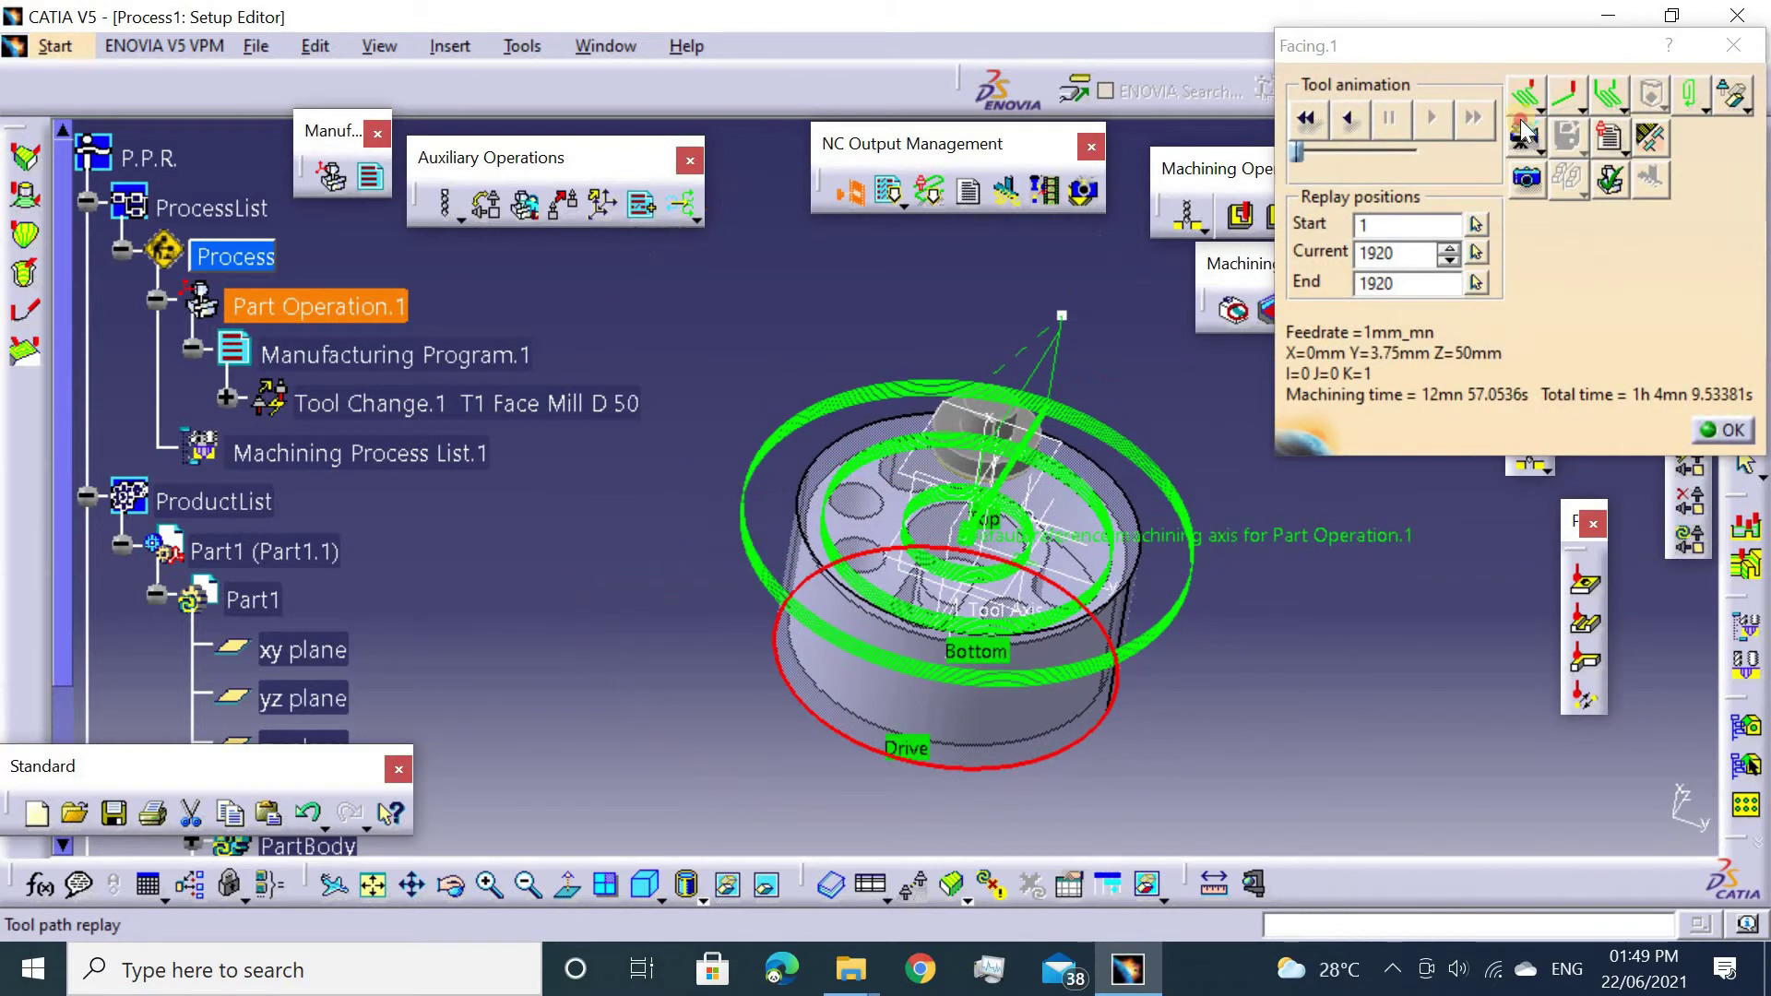
left_click(1524, 134)
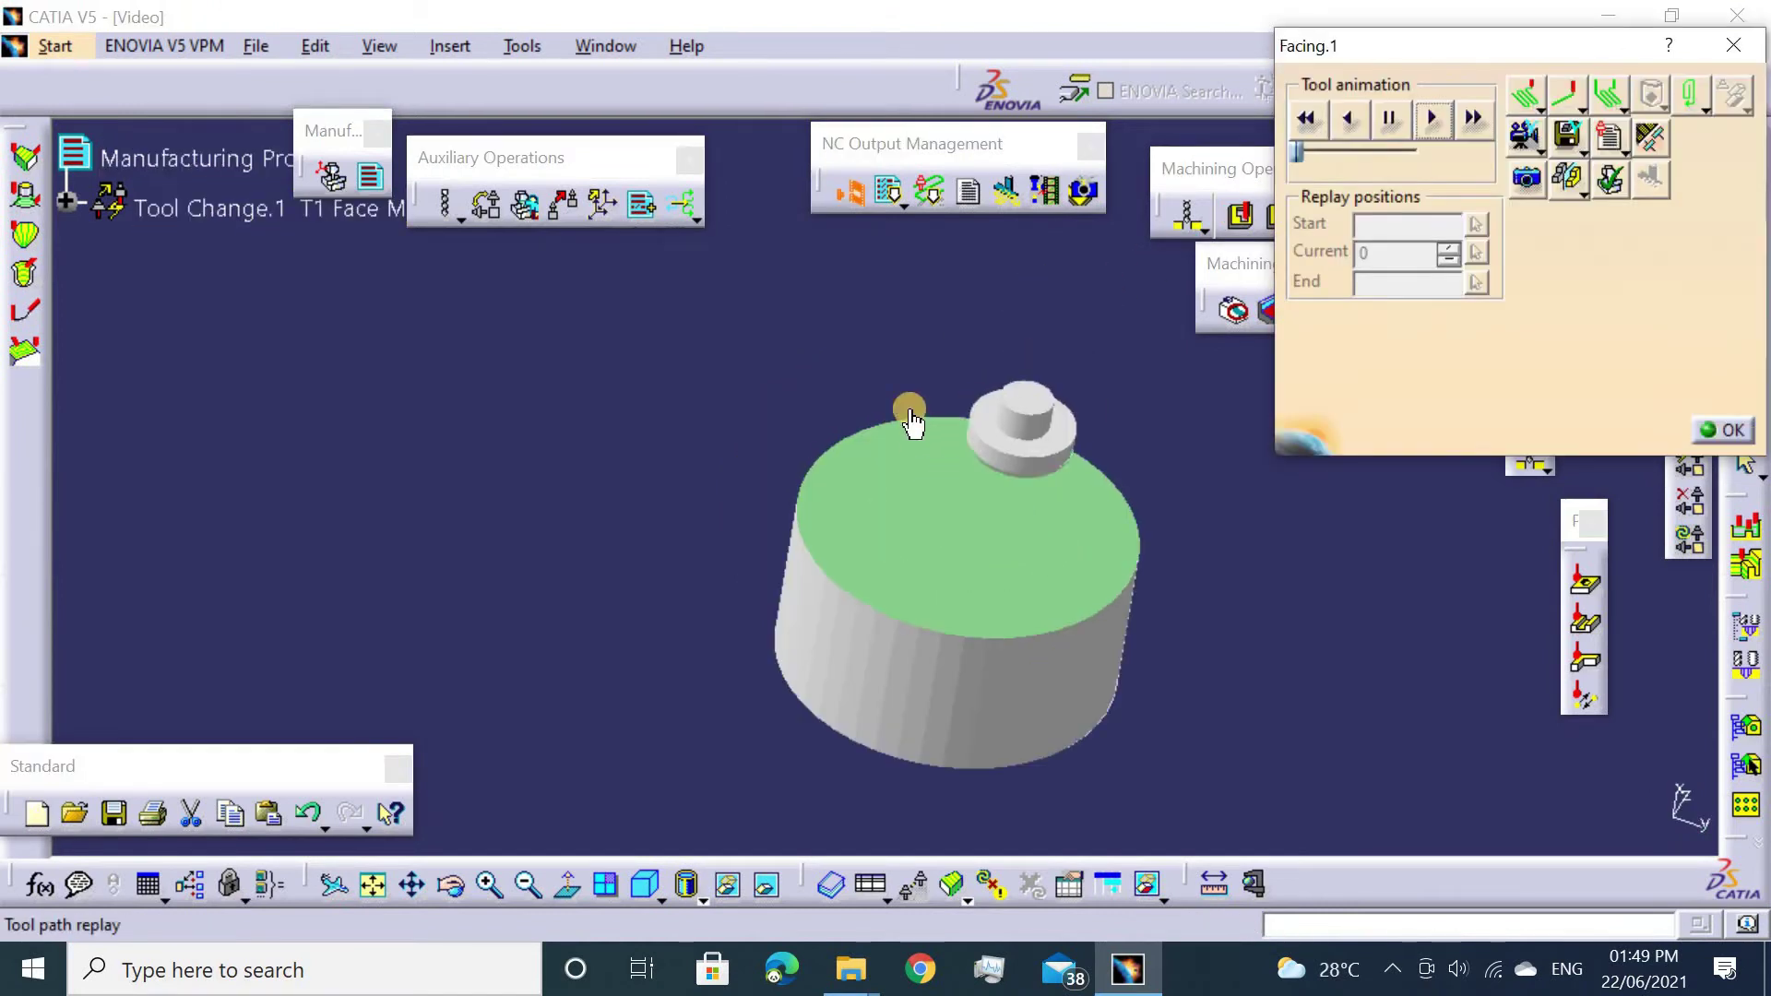
left_click(1439, 151)
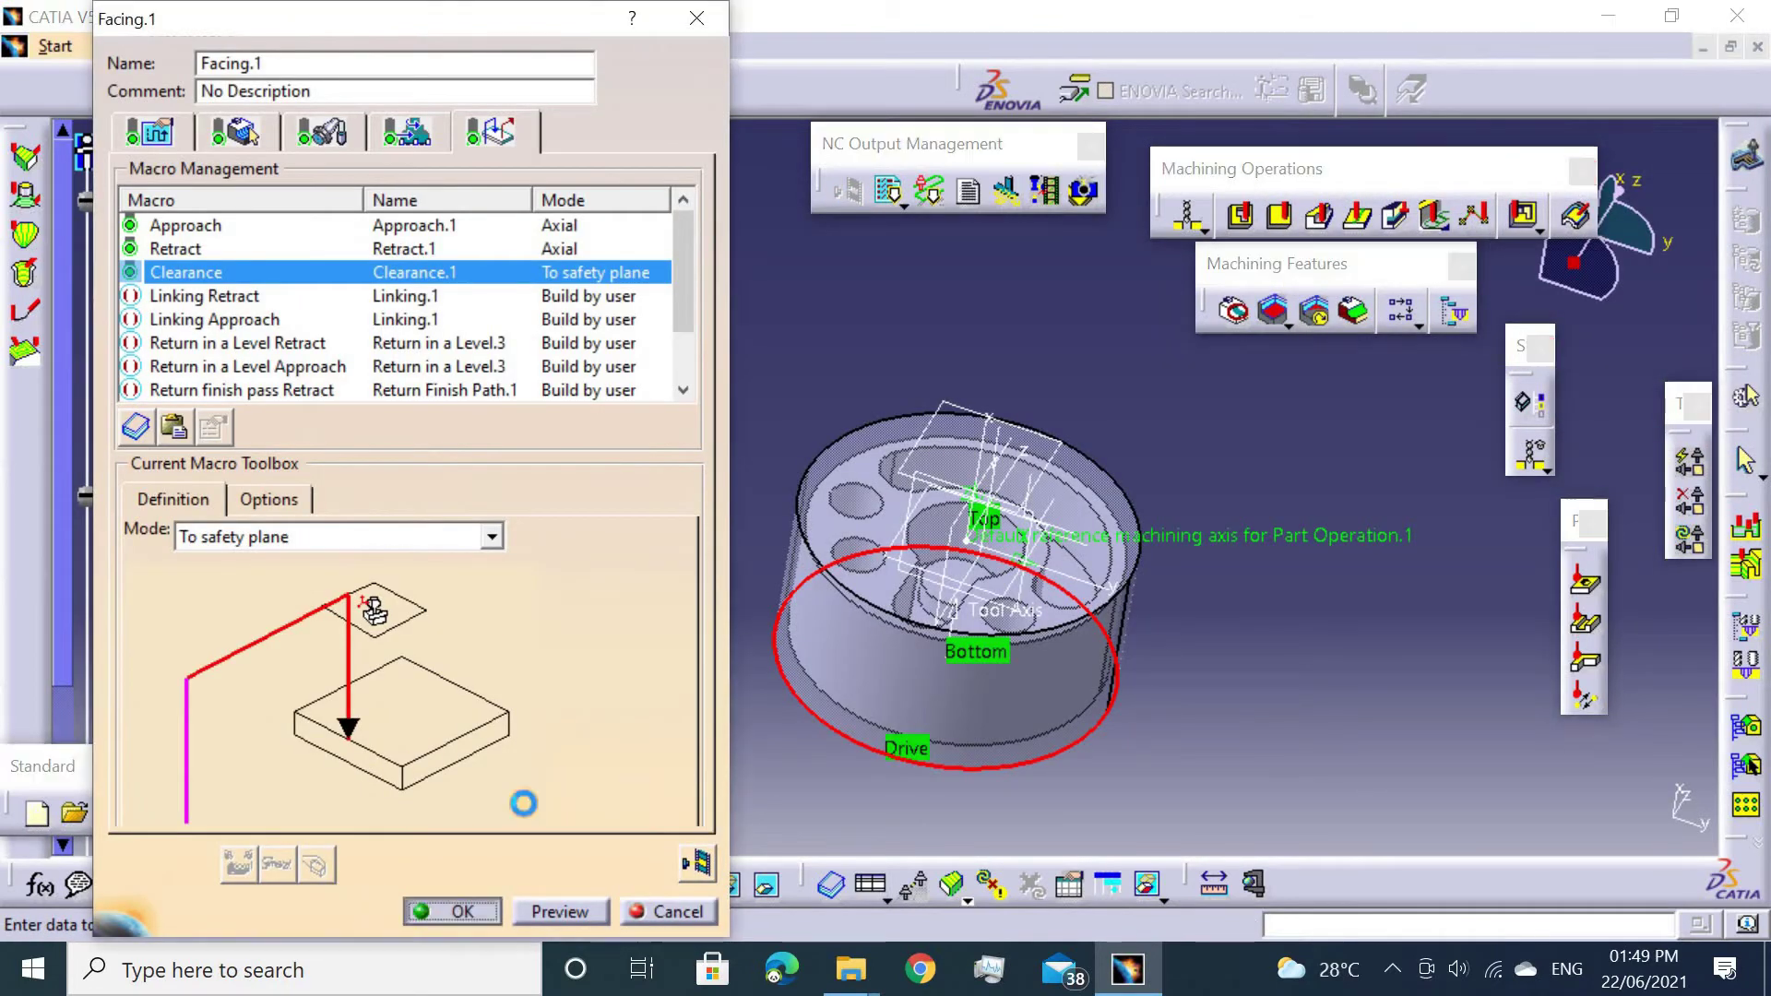
left_click(434, 913)
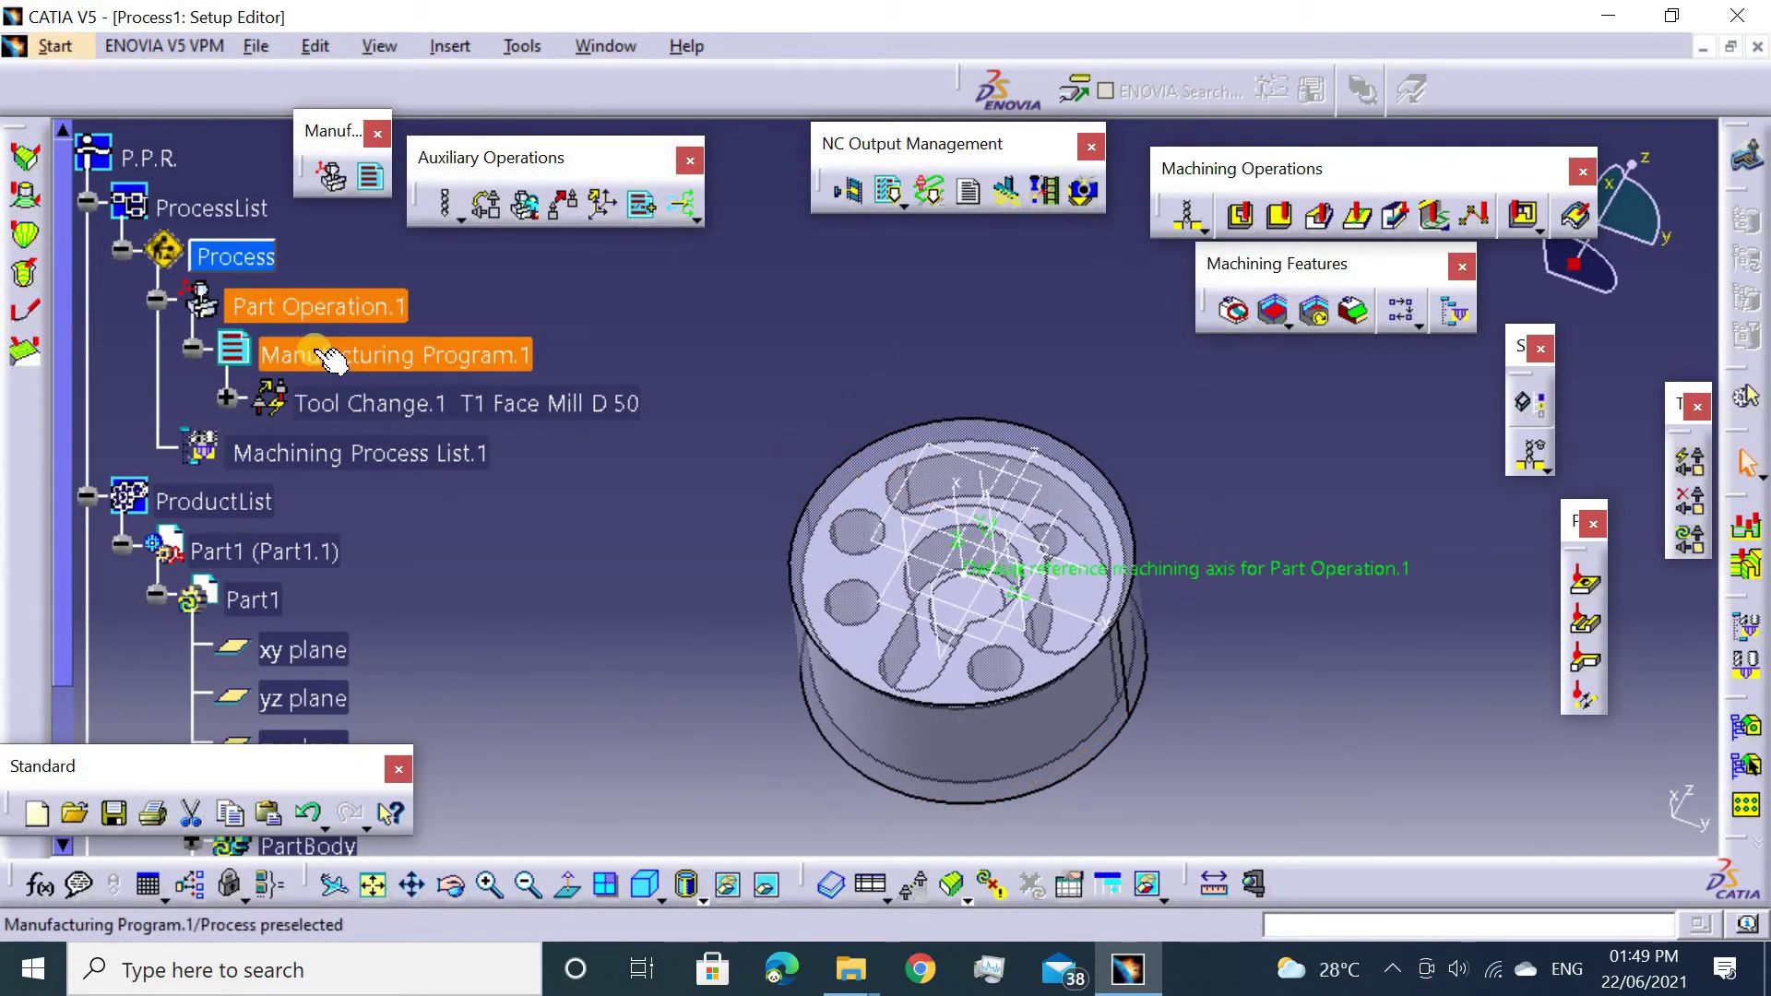
left_click(226, 398)
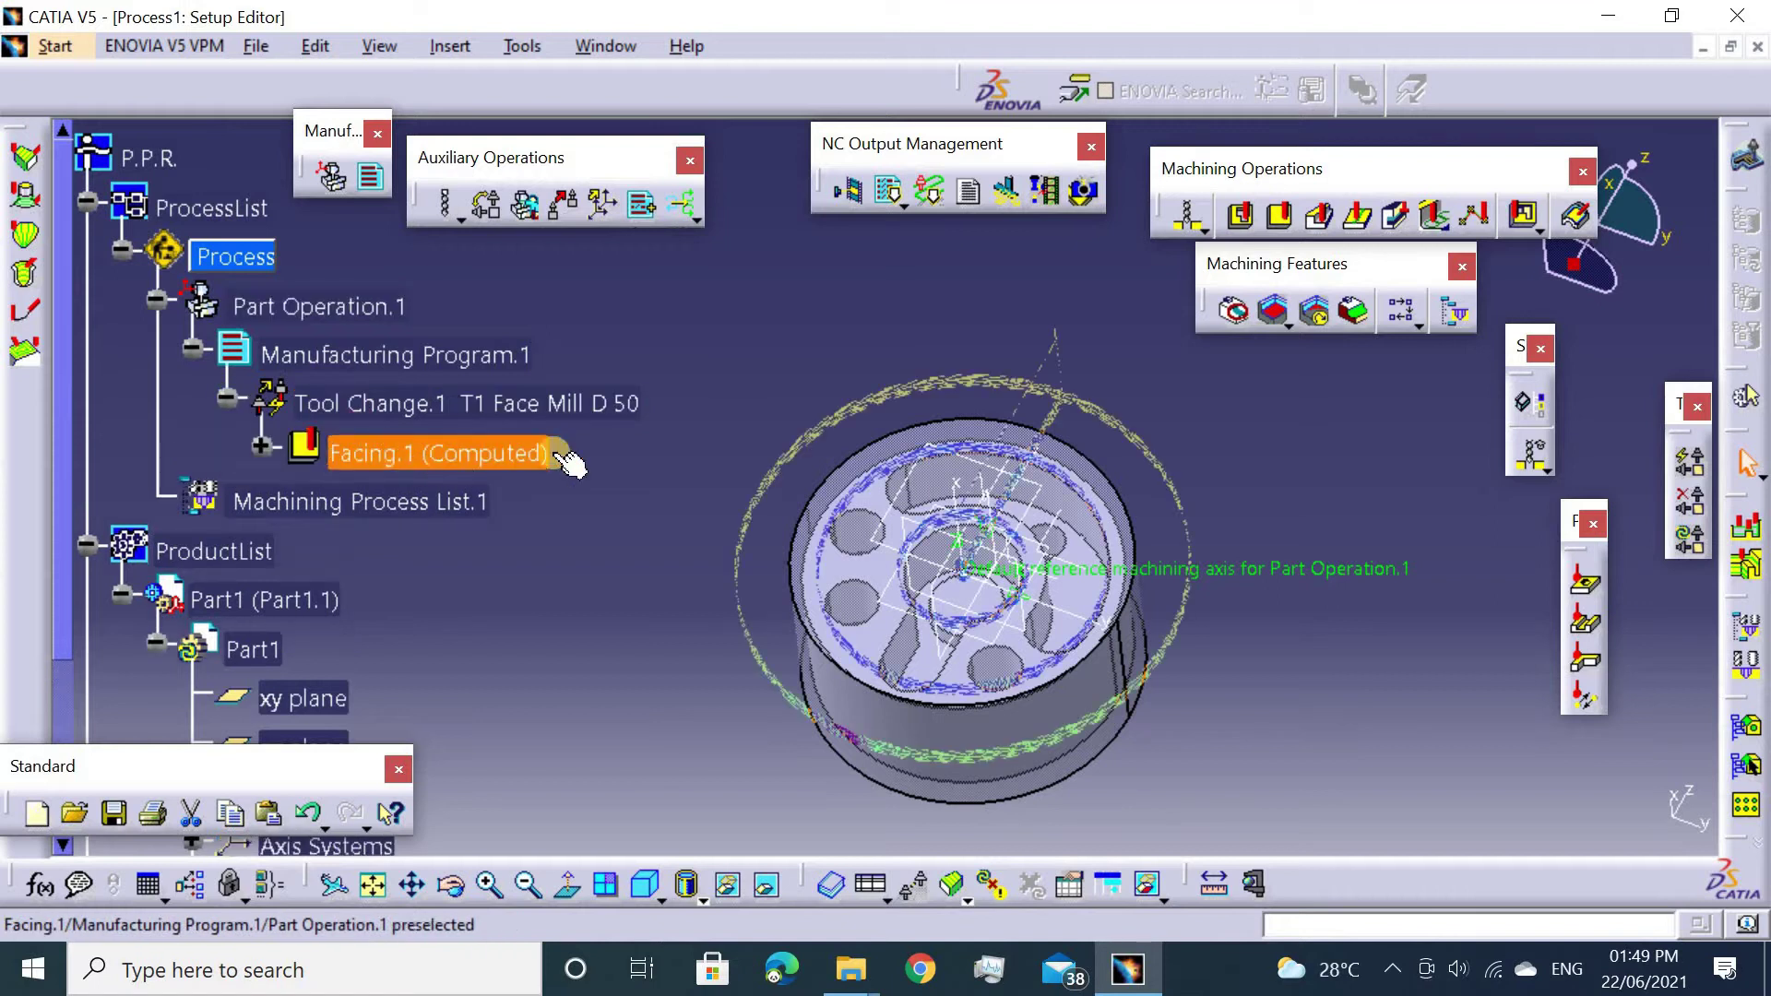
Add a pocketing operation, hide the stock, and pick the part's top face as top plane.
left_click(1243, 211)
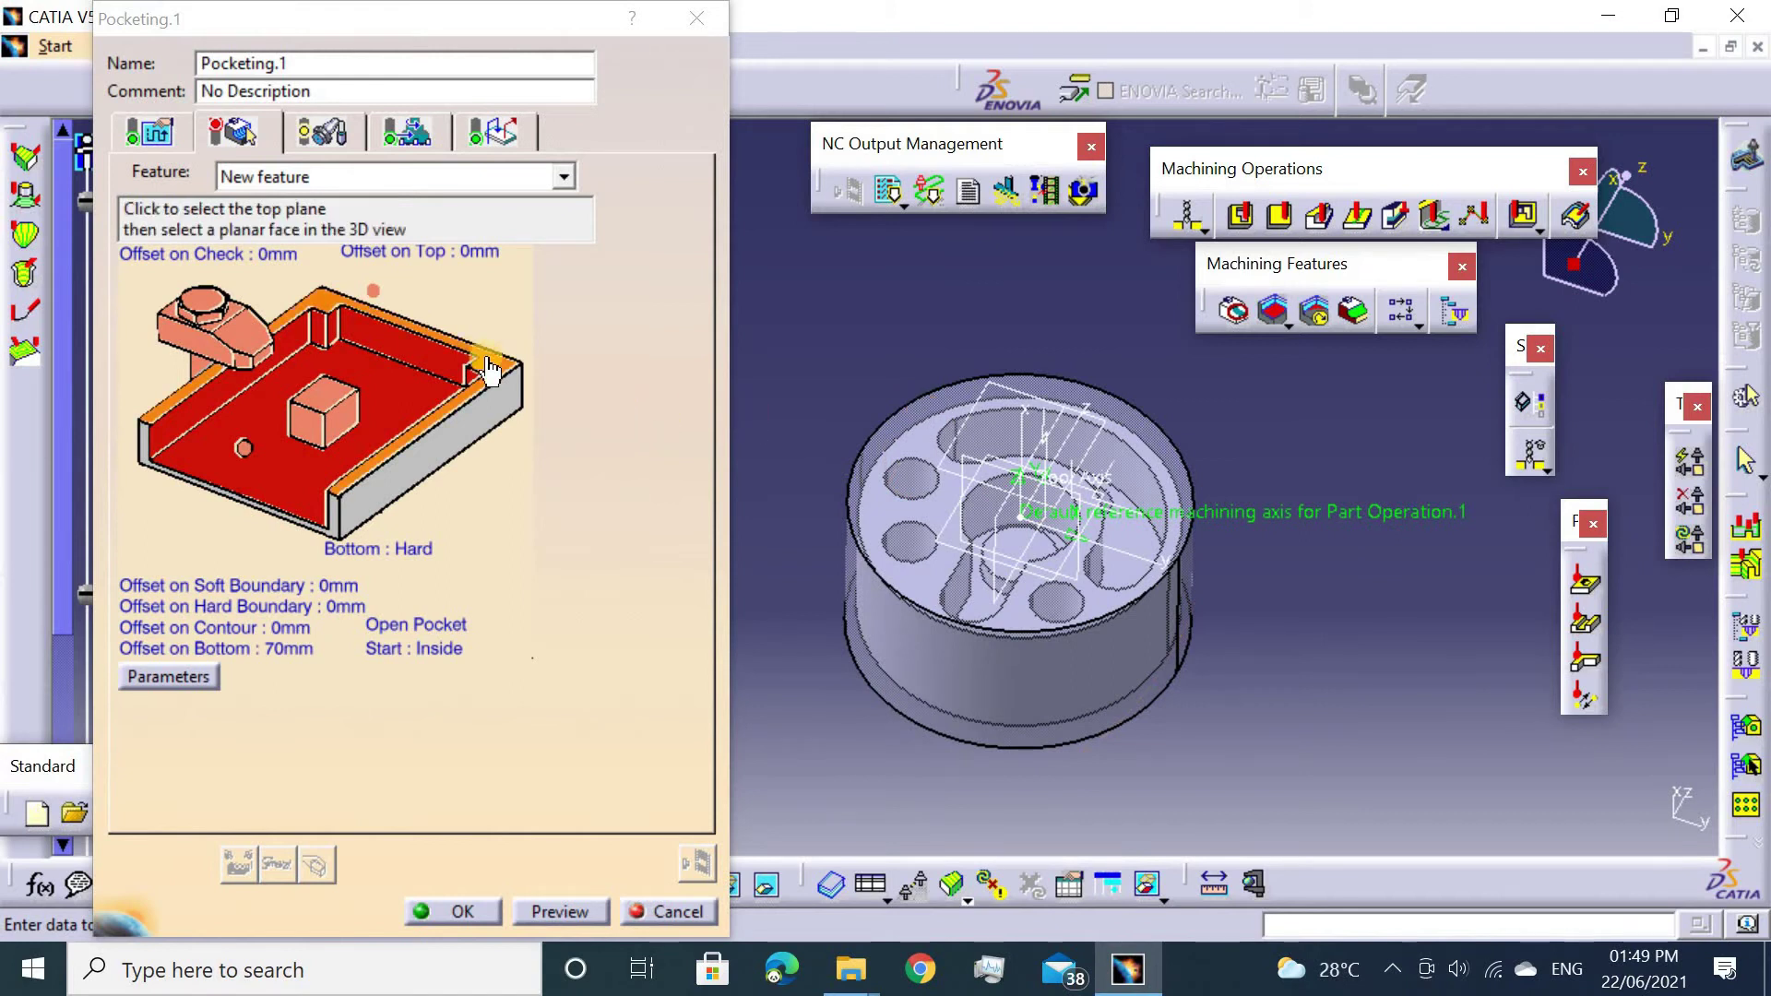
left_click(489, 369)
right_click(894, 441)
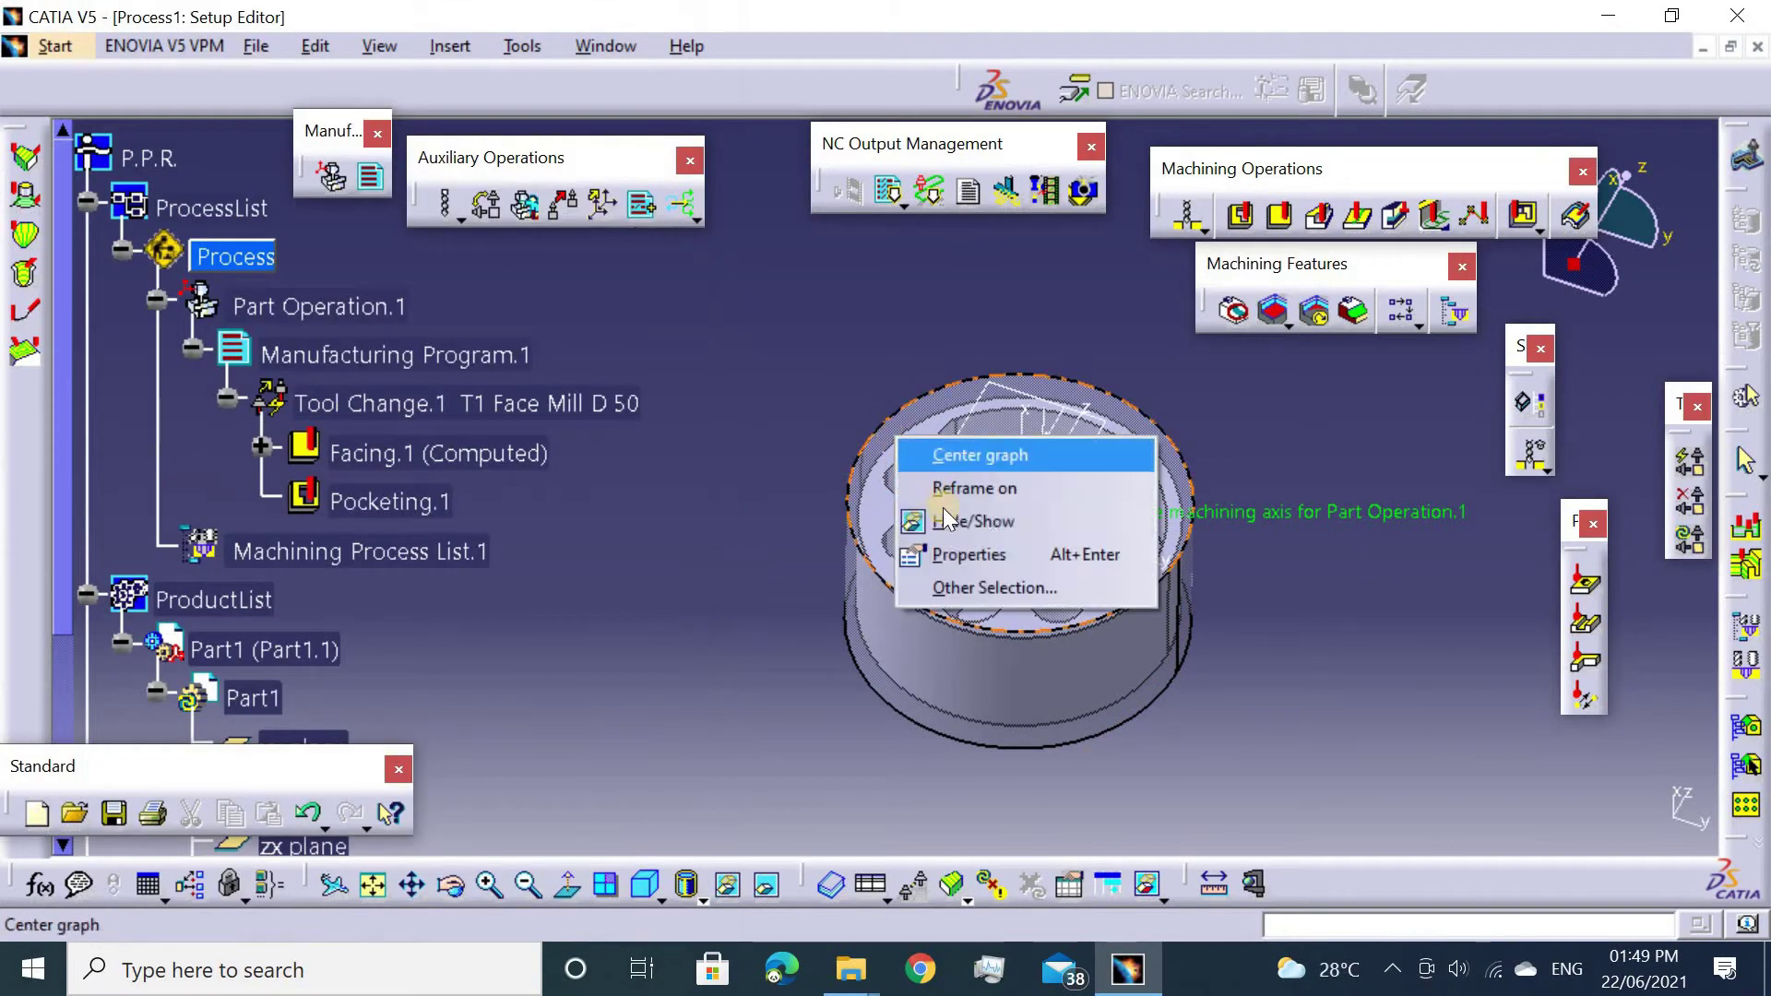
left_click(932, 518)
middle_click_drag(932, 518, 900, 351)
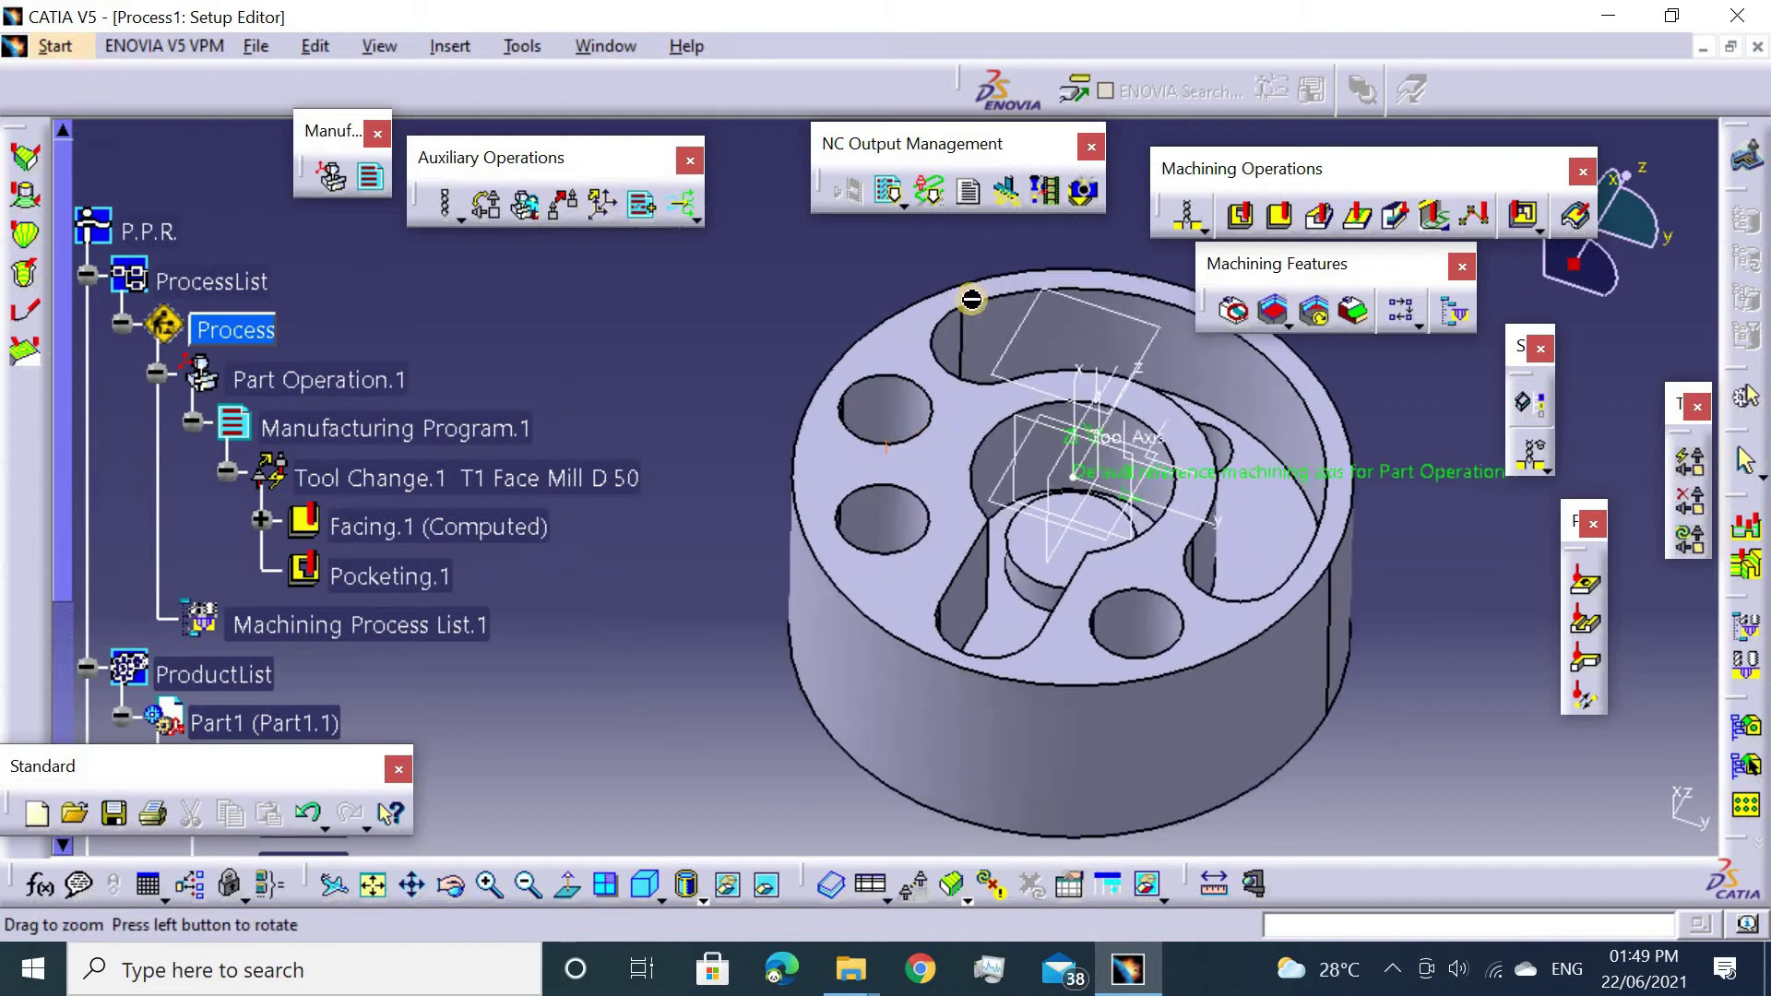
left_click(811, 341)
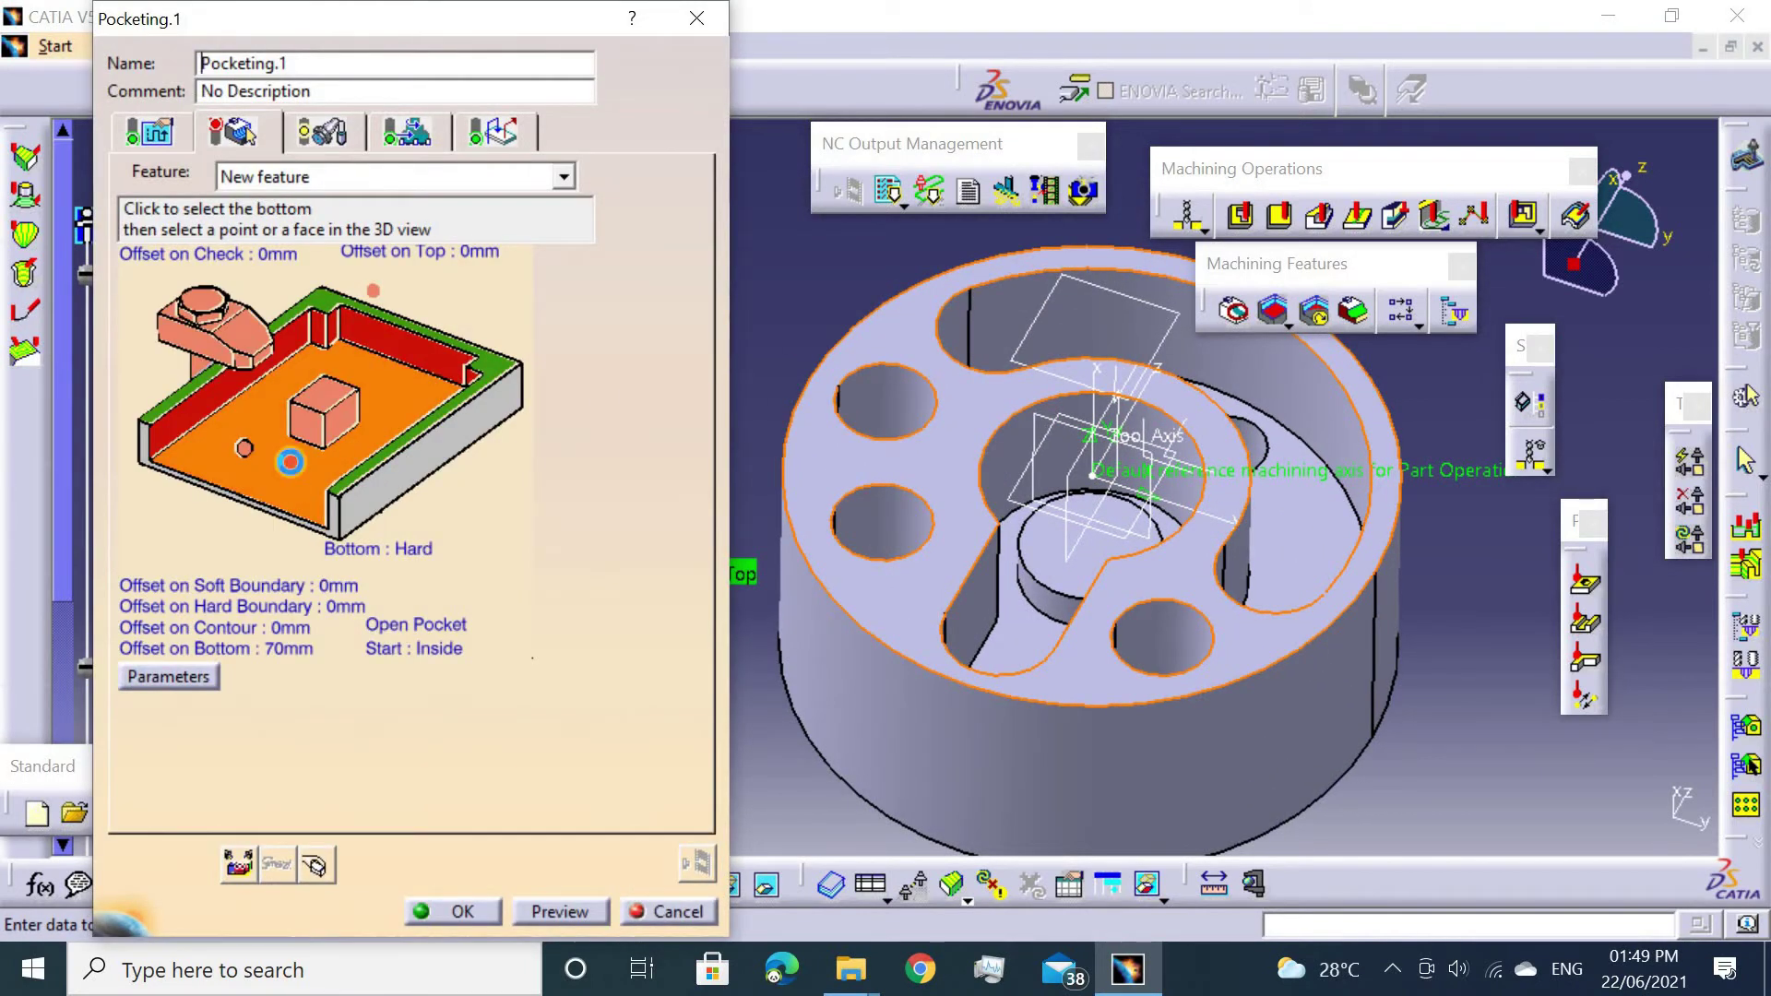
Pick the pocket bottom face, remove all islands, set 0 mm bottom offset, and make it closed.
left_click(350, 442)
left_click(1321, 507)
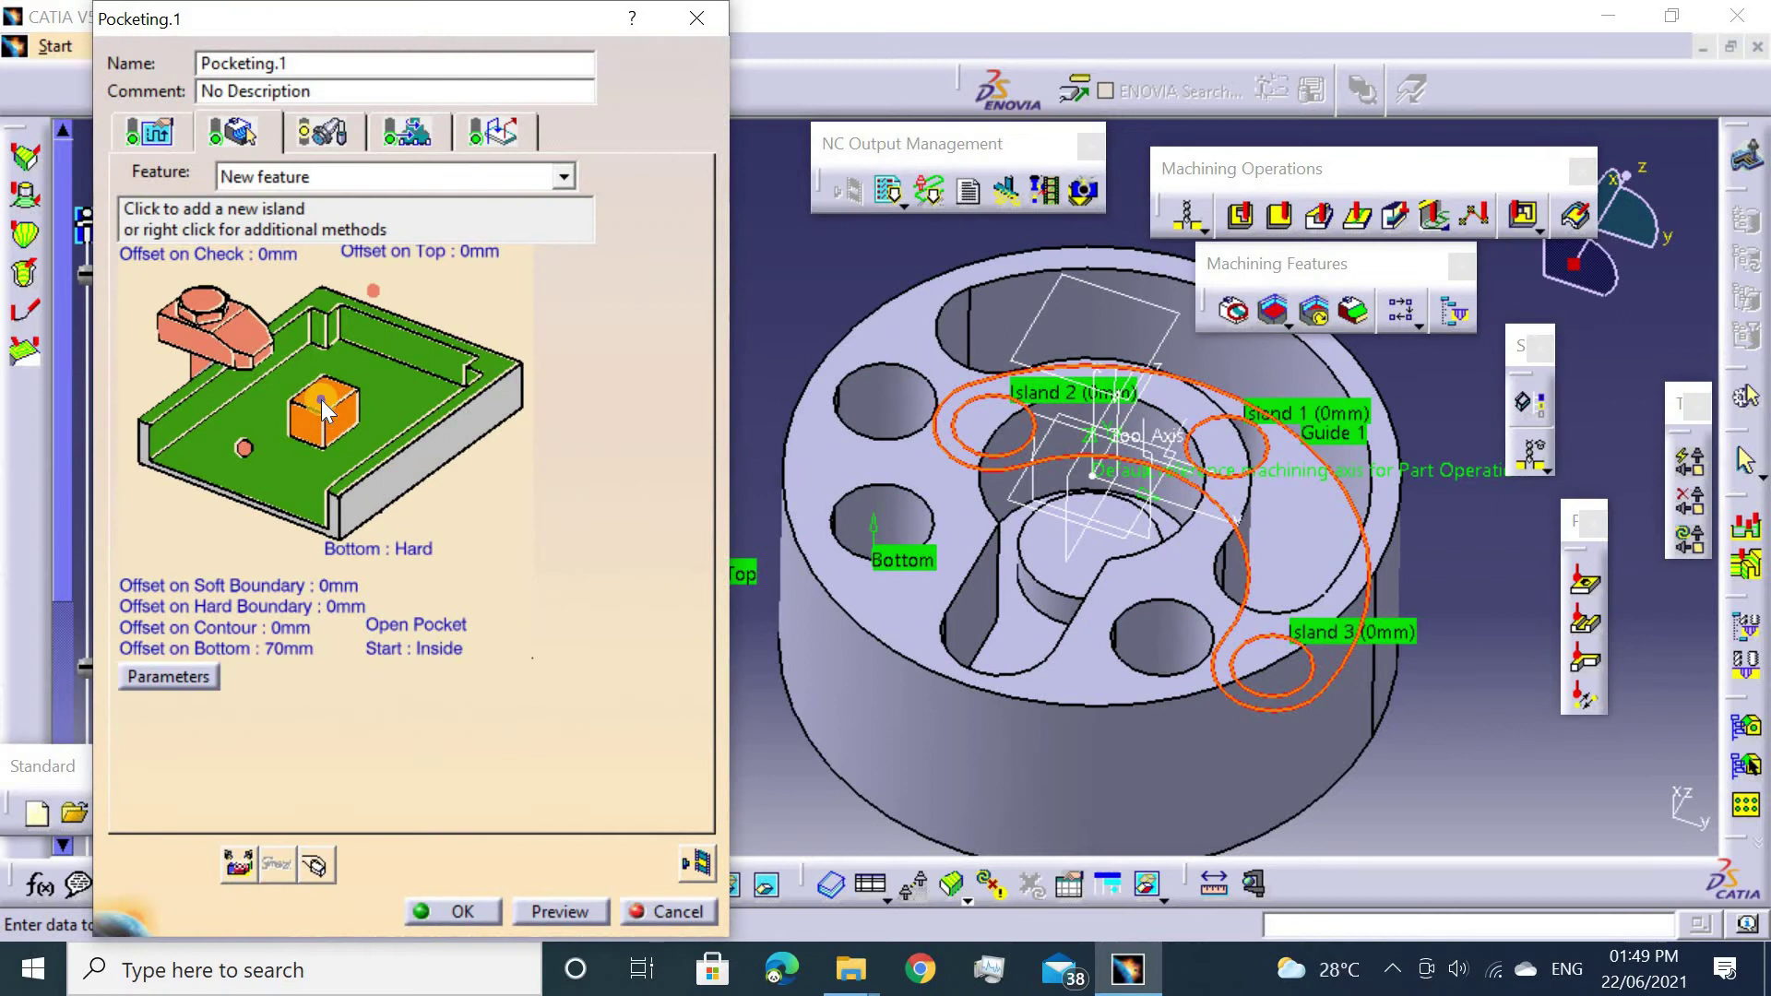
right_click(321, 400)
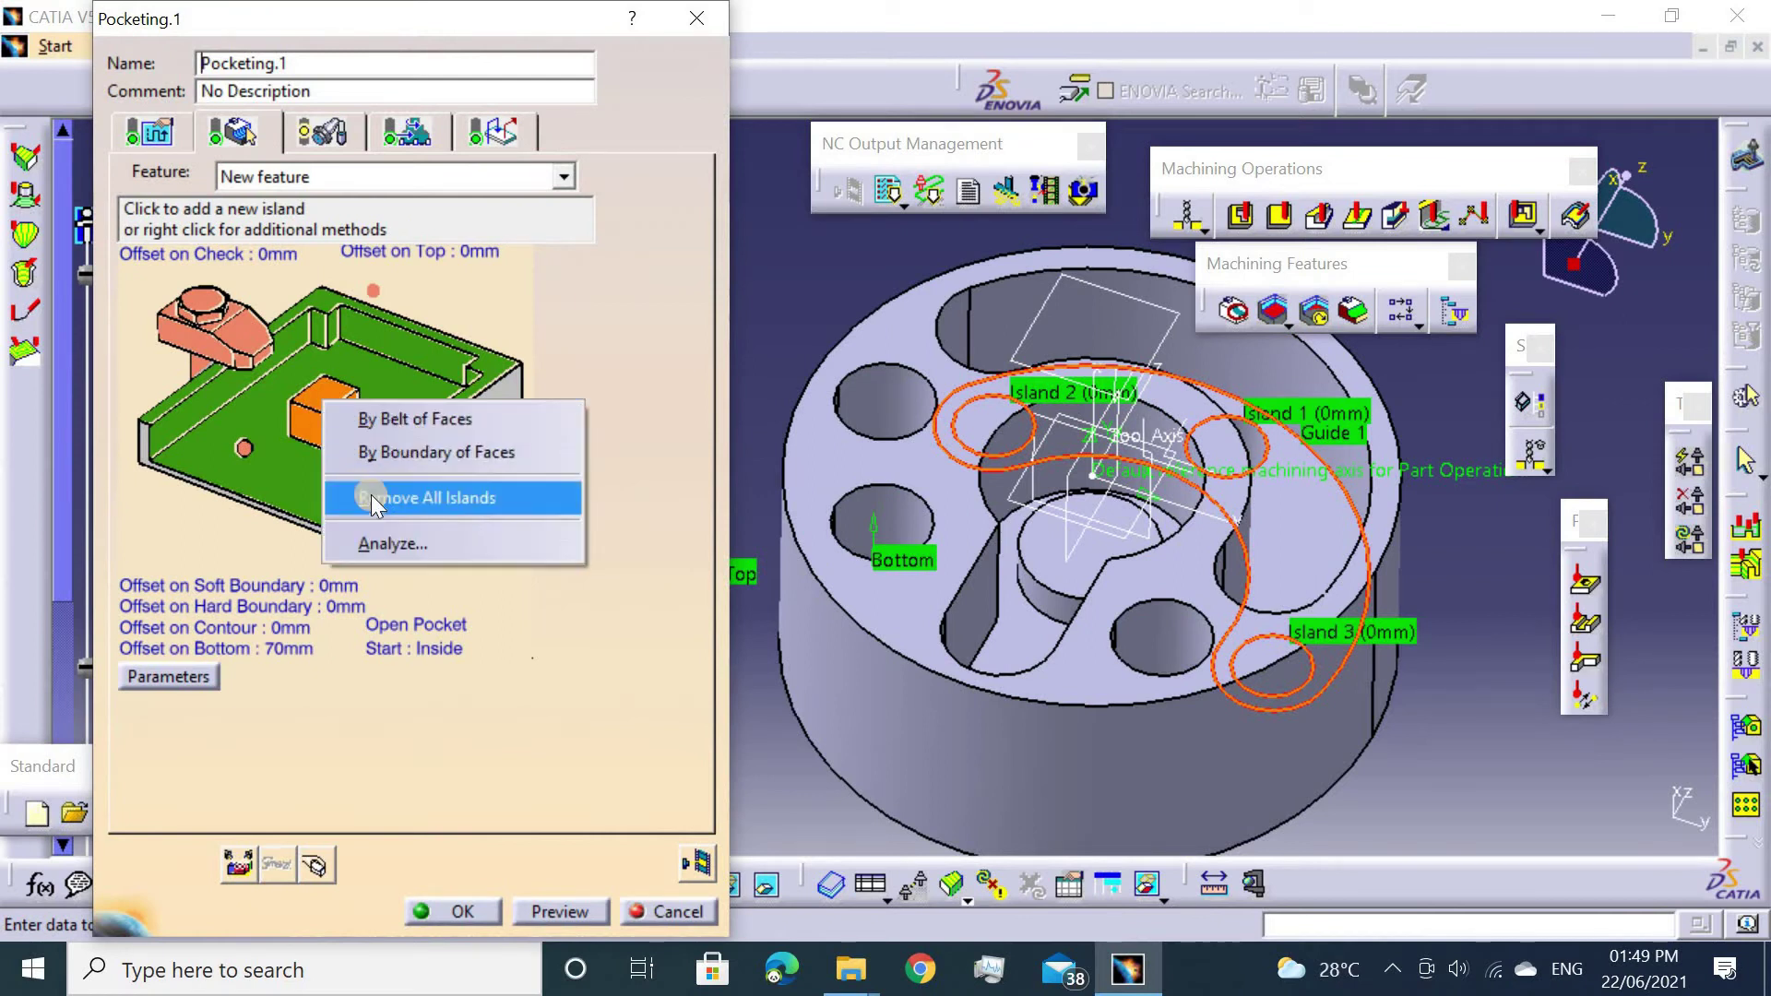
left_click(371, 495)
double_click(303, 650)
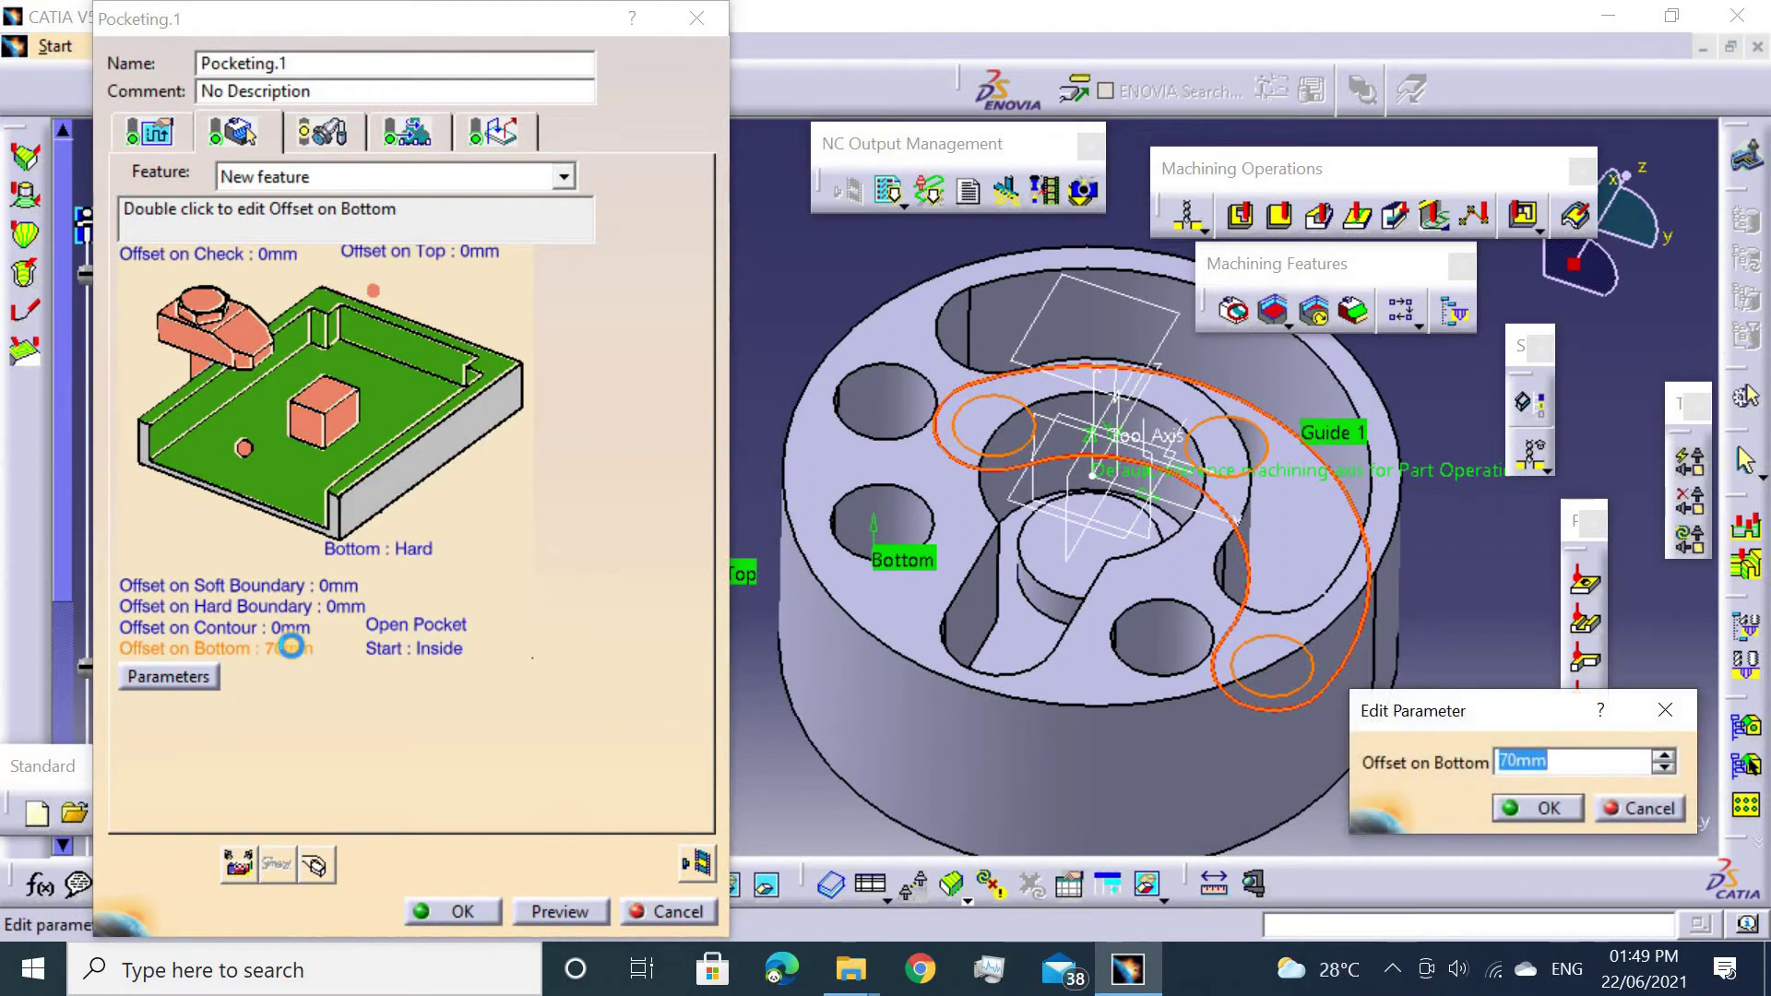
type("0")
key("Return")
left_click(464, 646)
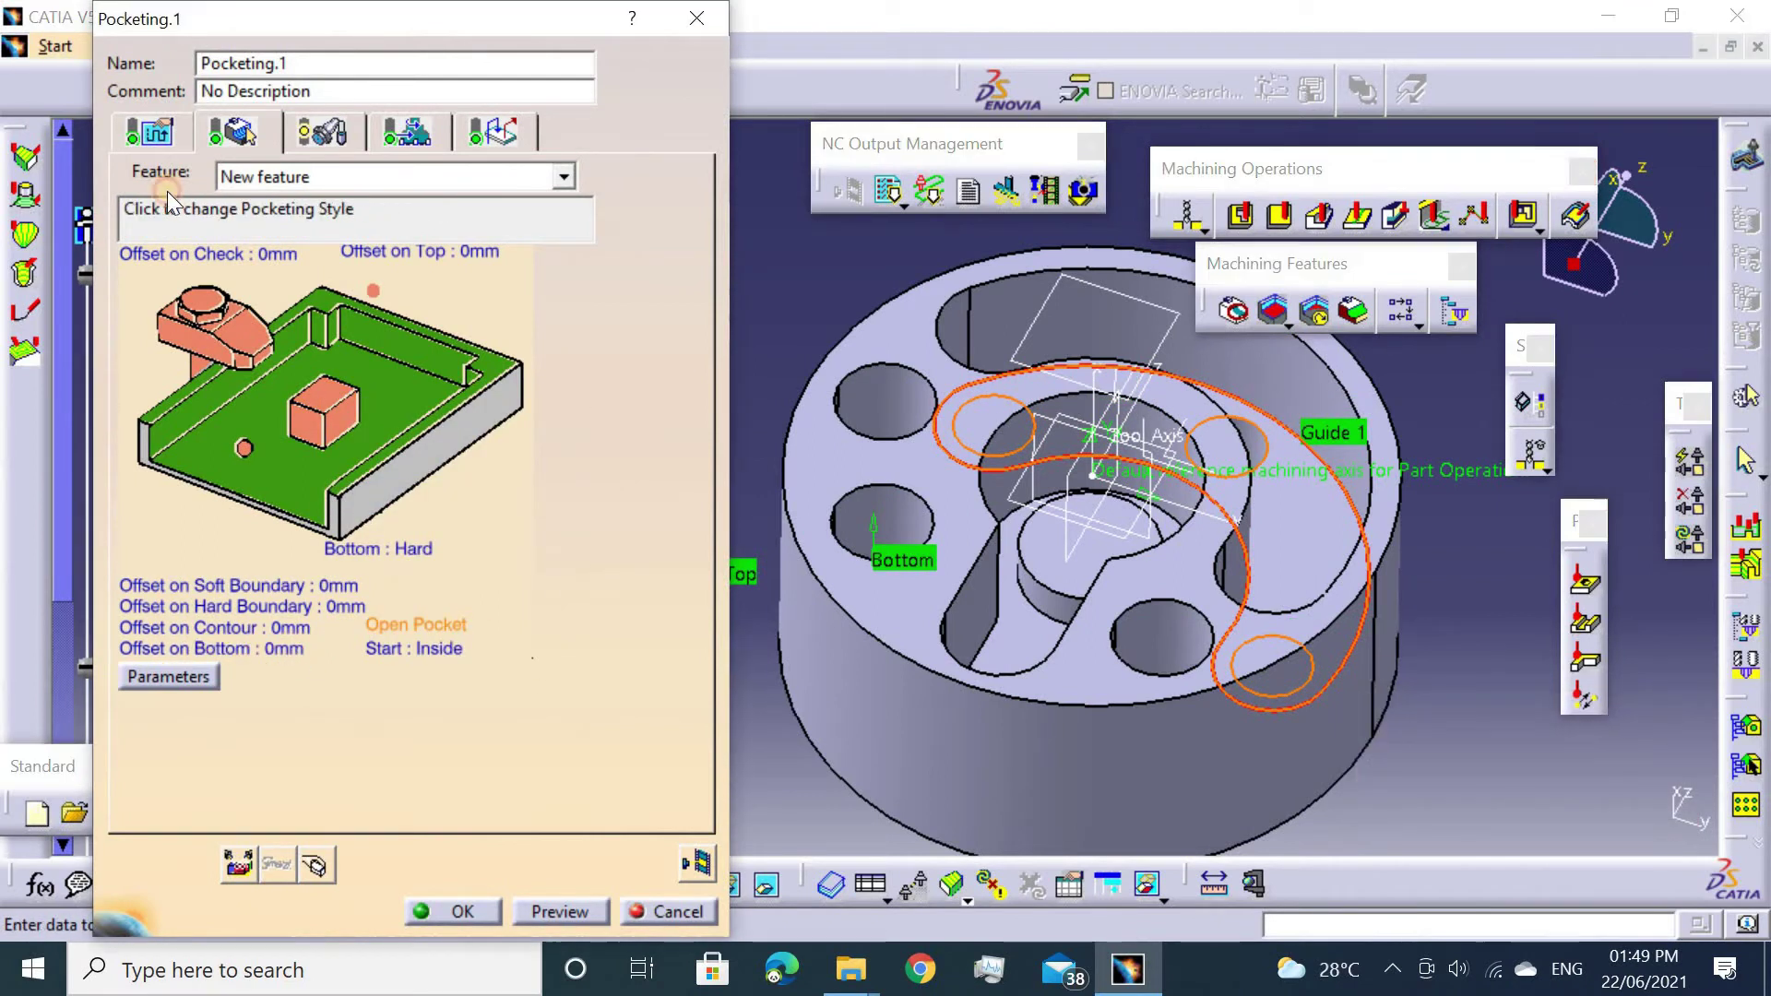
left_click(147, 127)
Review the pocketing's Radial, Axial, Finishing and HSM strategy settings.
left_click(258, 574)
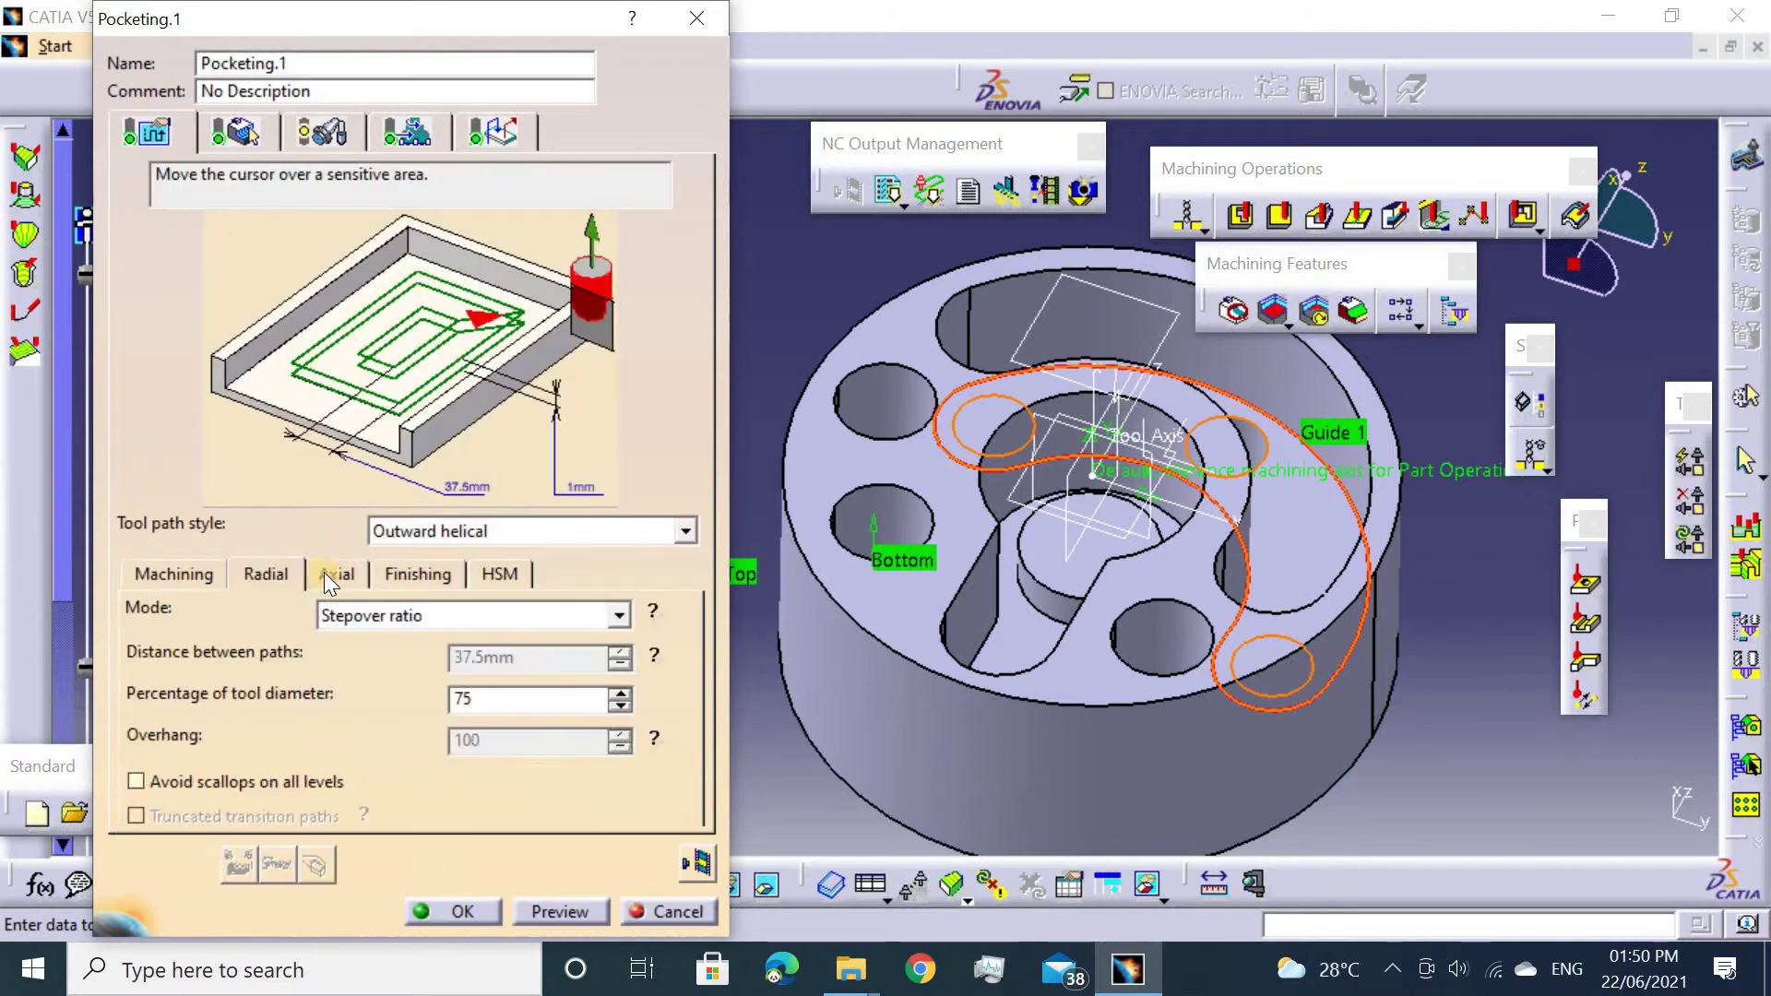
left_click(325, 574)
left_click(257, 574)
left_click(334, 574)
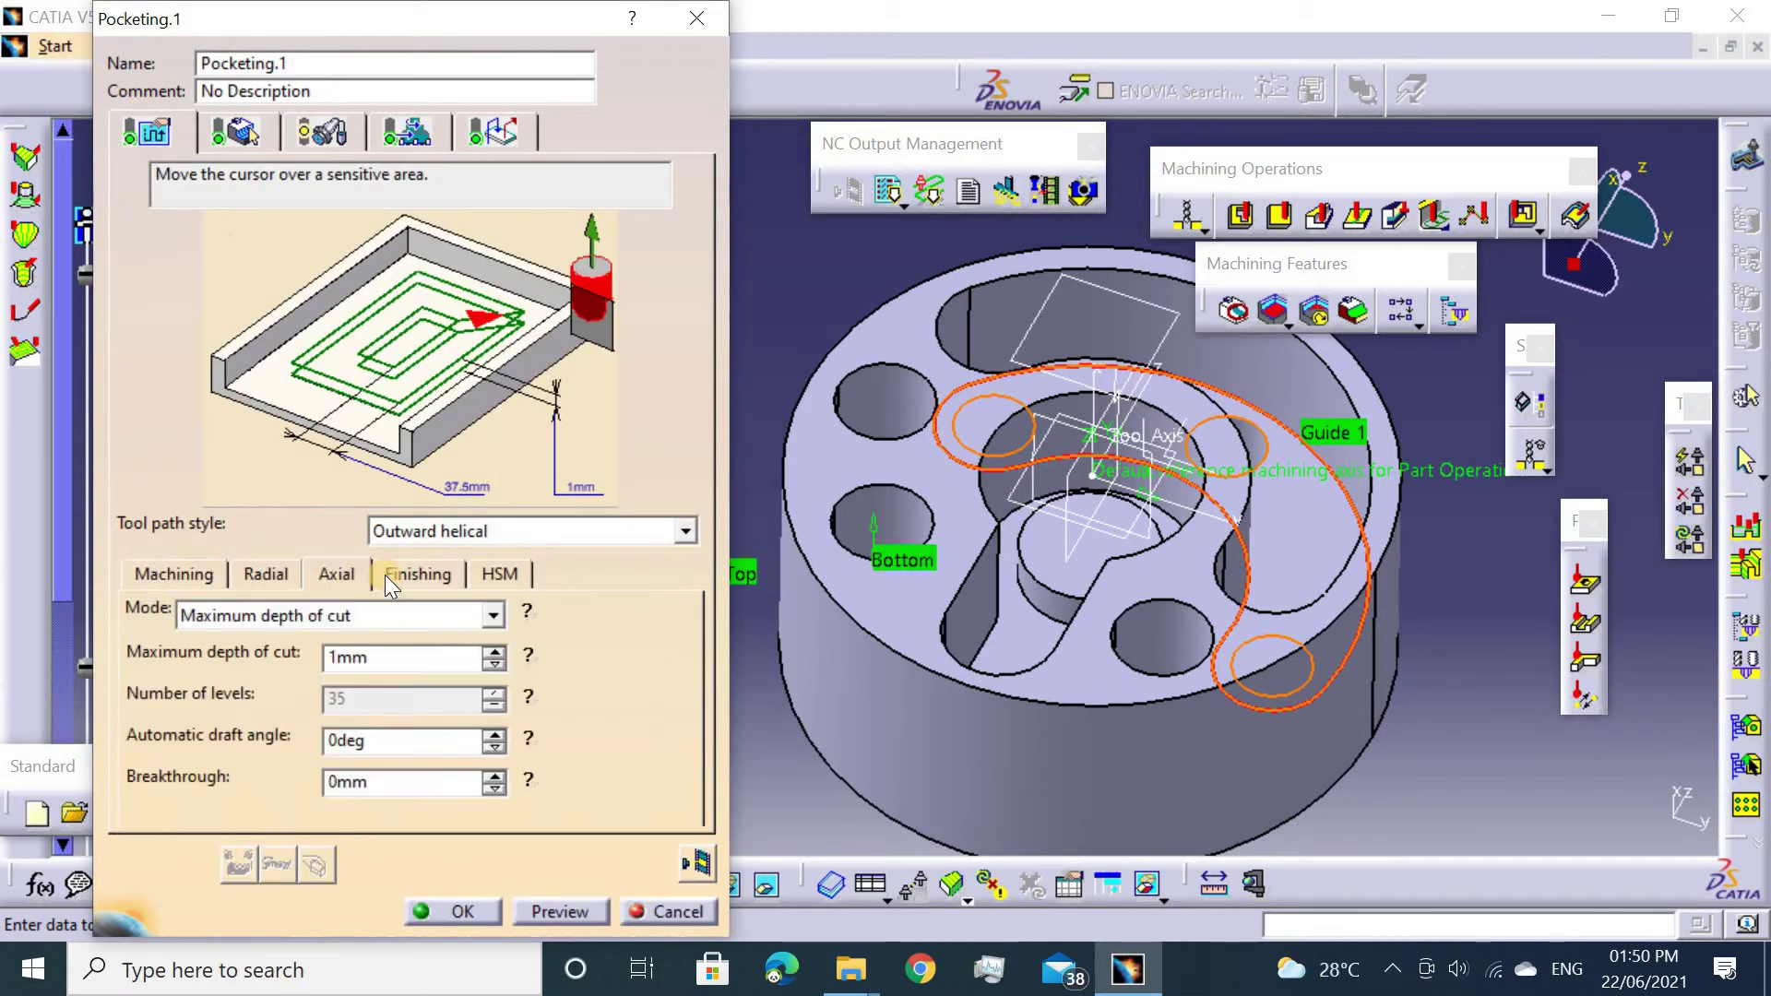
left_click(418, 574)
left_click(498, 574)
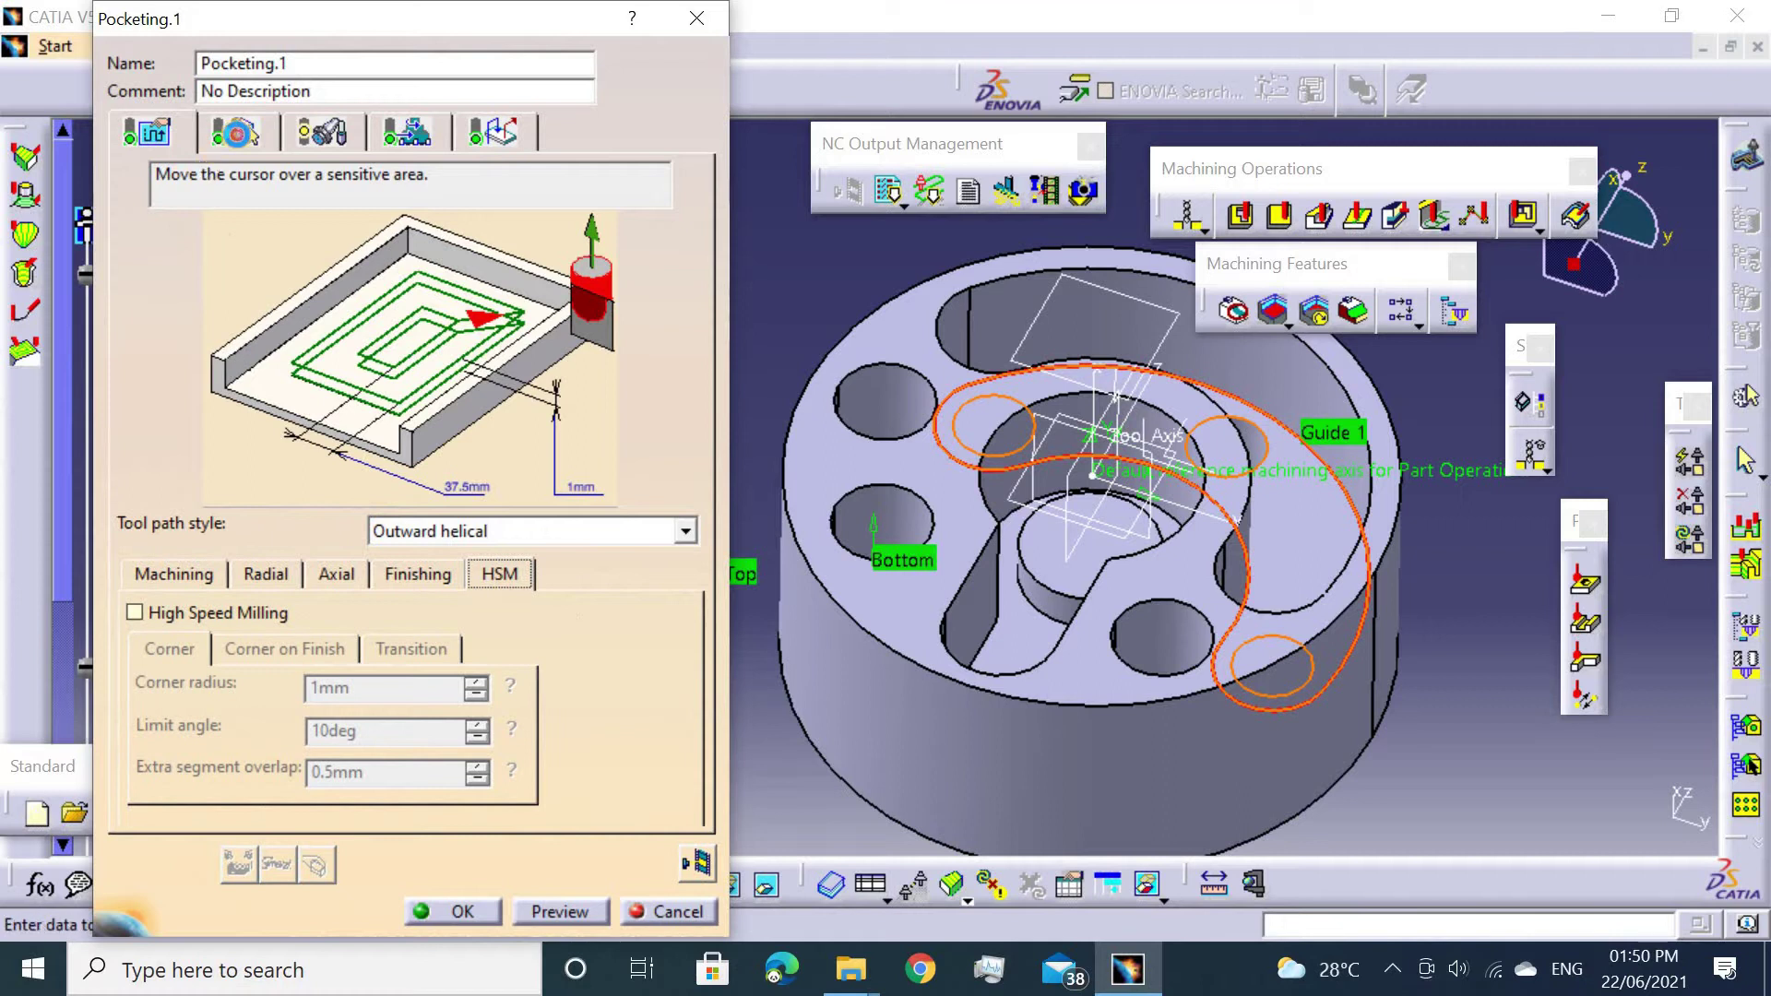
left_click(236, 134)
left_click(318, 134)
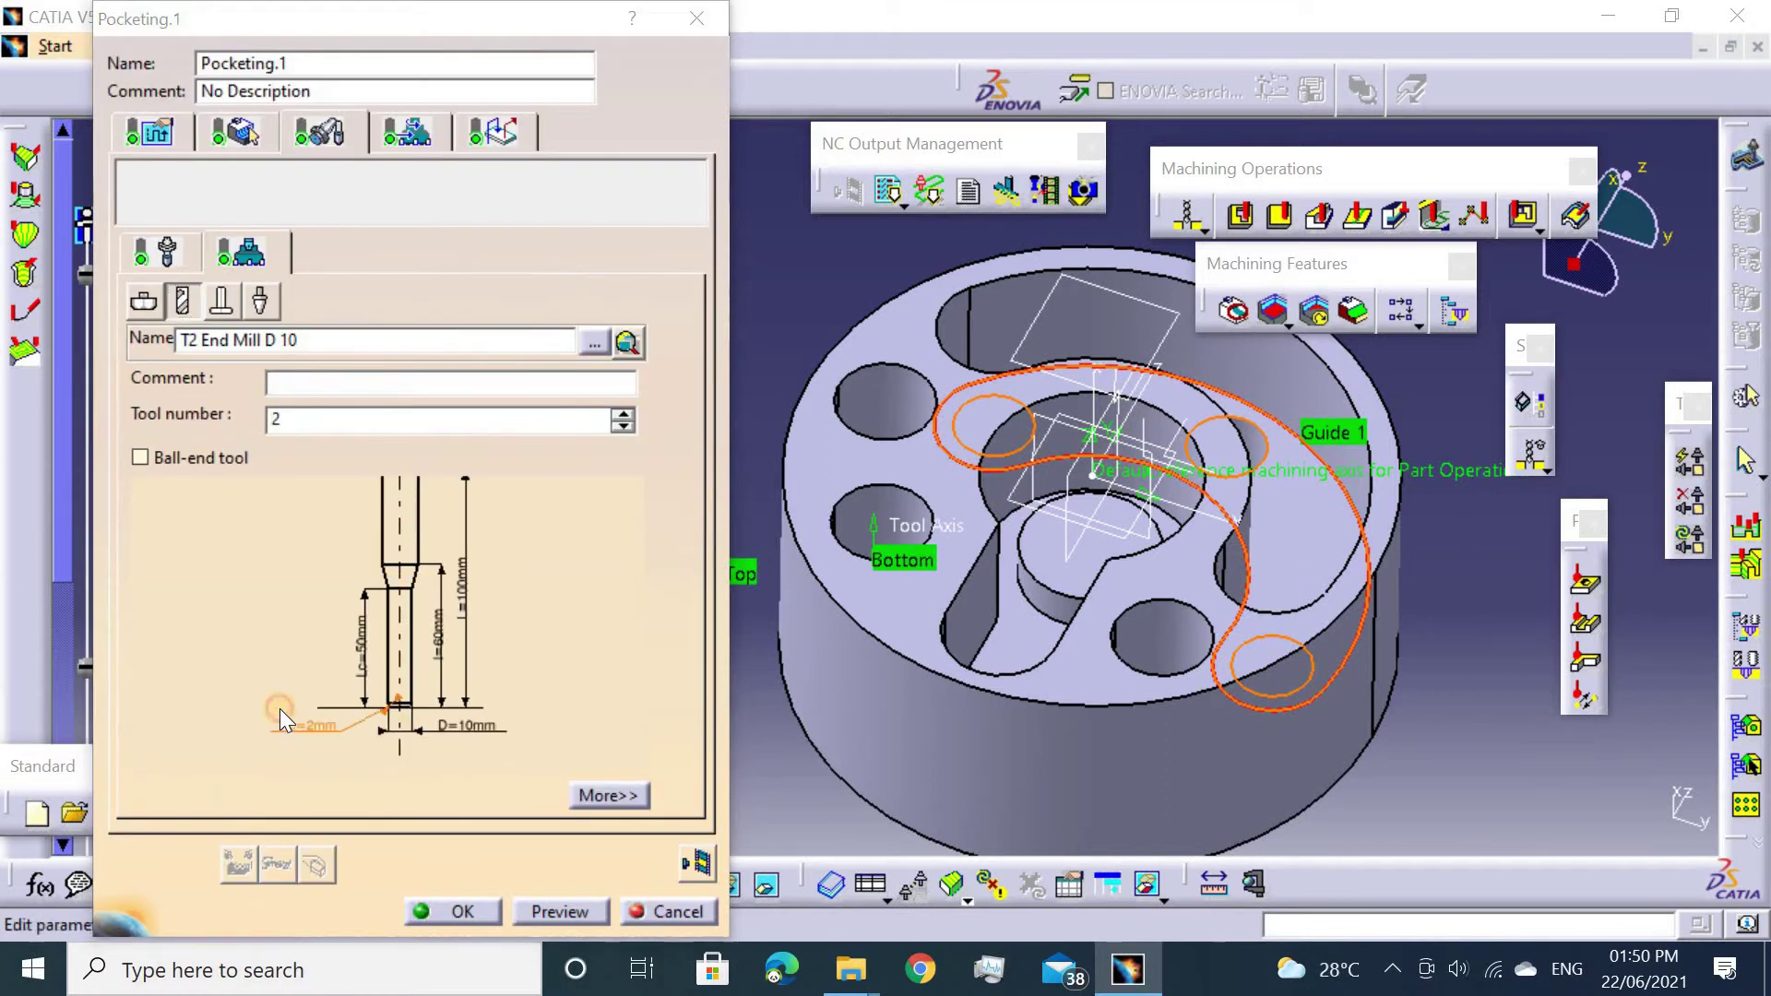
Give the end mill a 0 mm corner radius and 6 mm nominal diameter.
double_click(288, 726)
type("0mm")
key("Return")
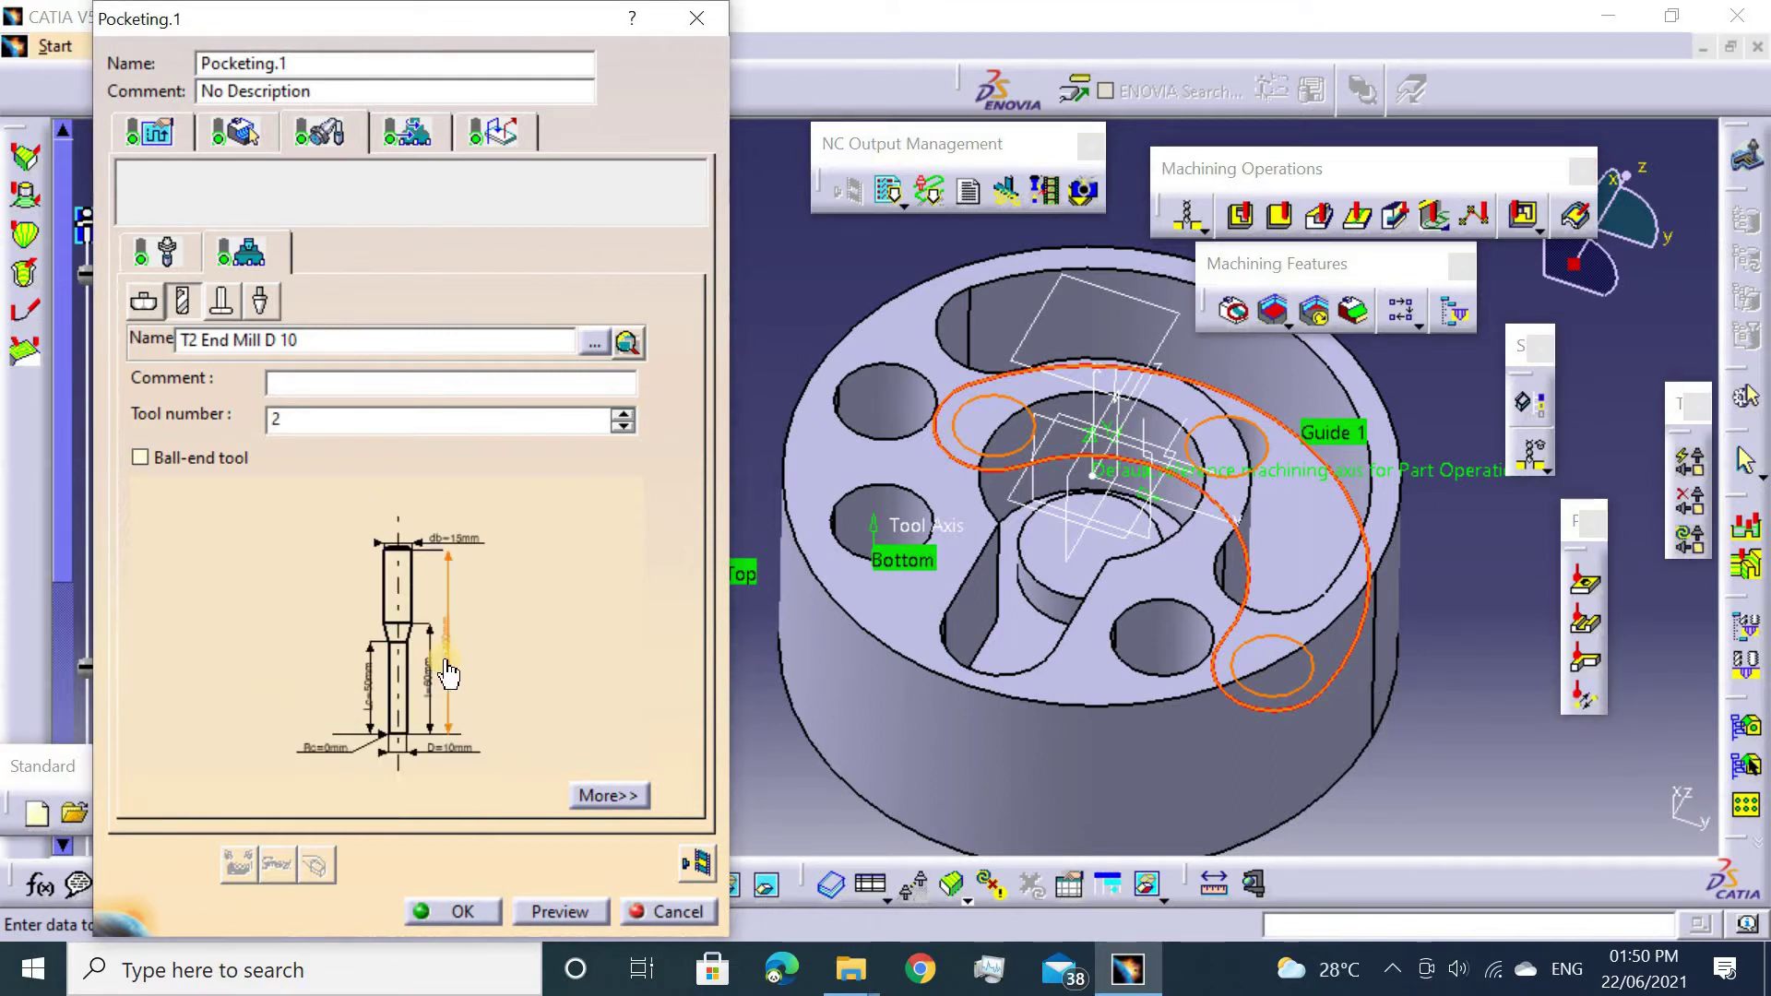
double_click(456, 747)
type("6mm")
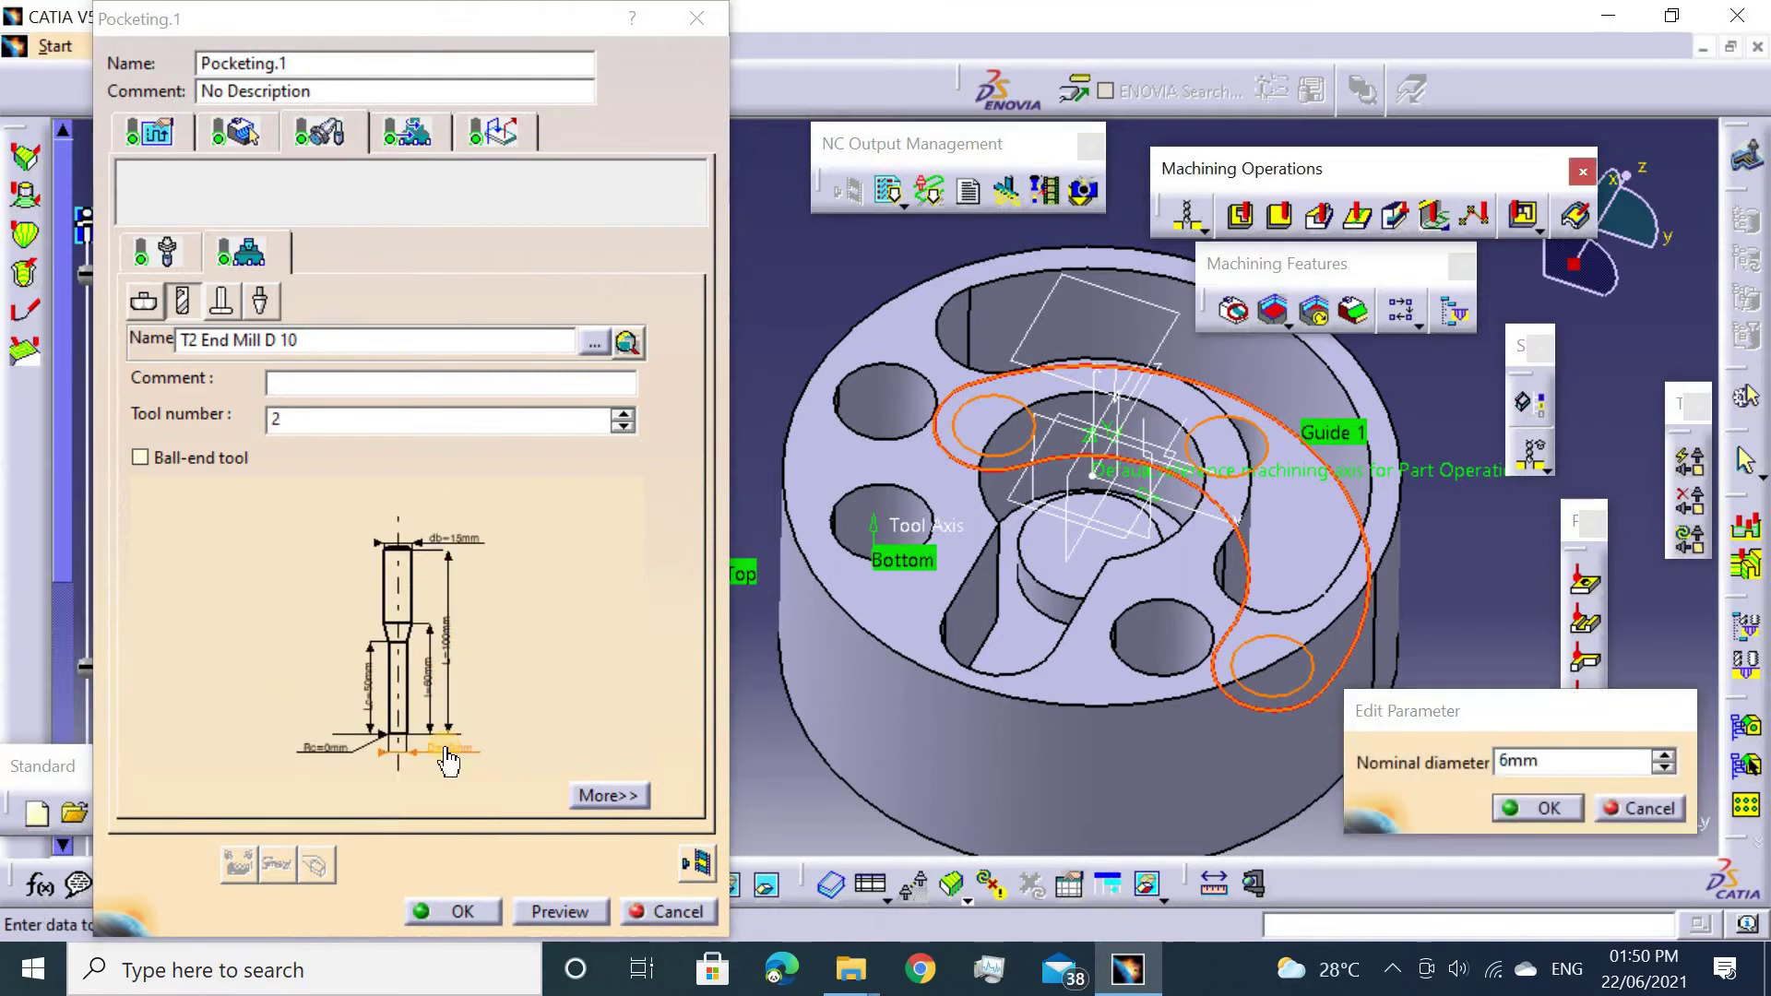
key("Return")
Make the pocketing approach and retract macros axial moves of 50 mm.
left_click(495, 132)
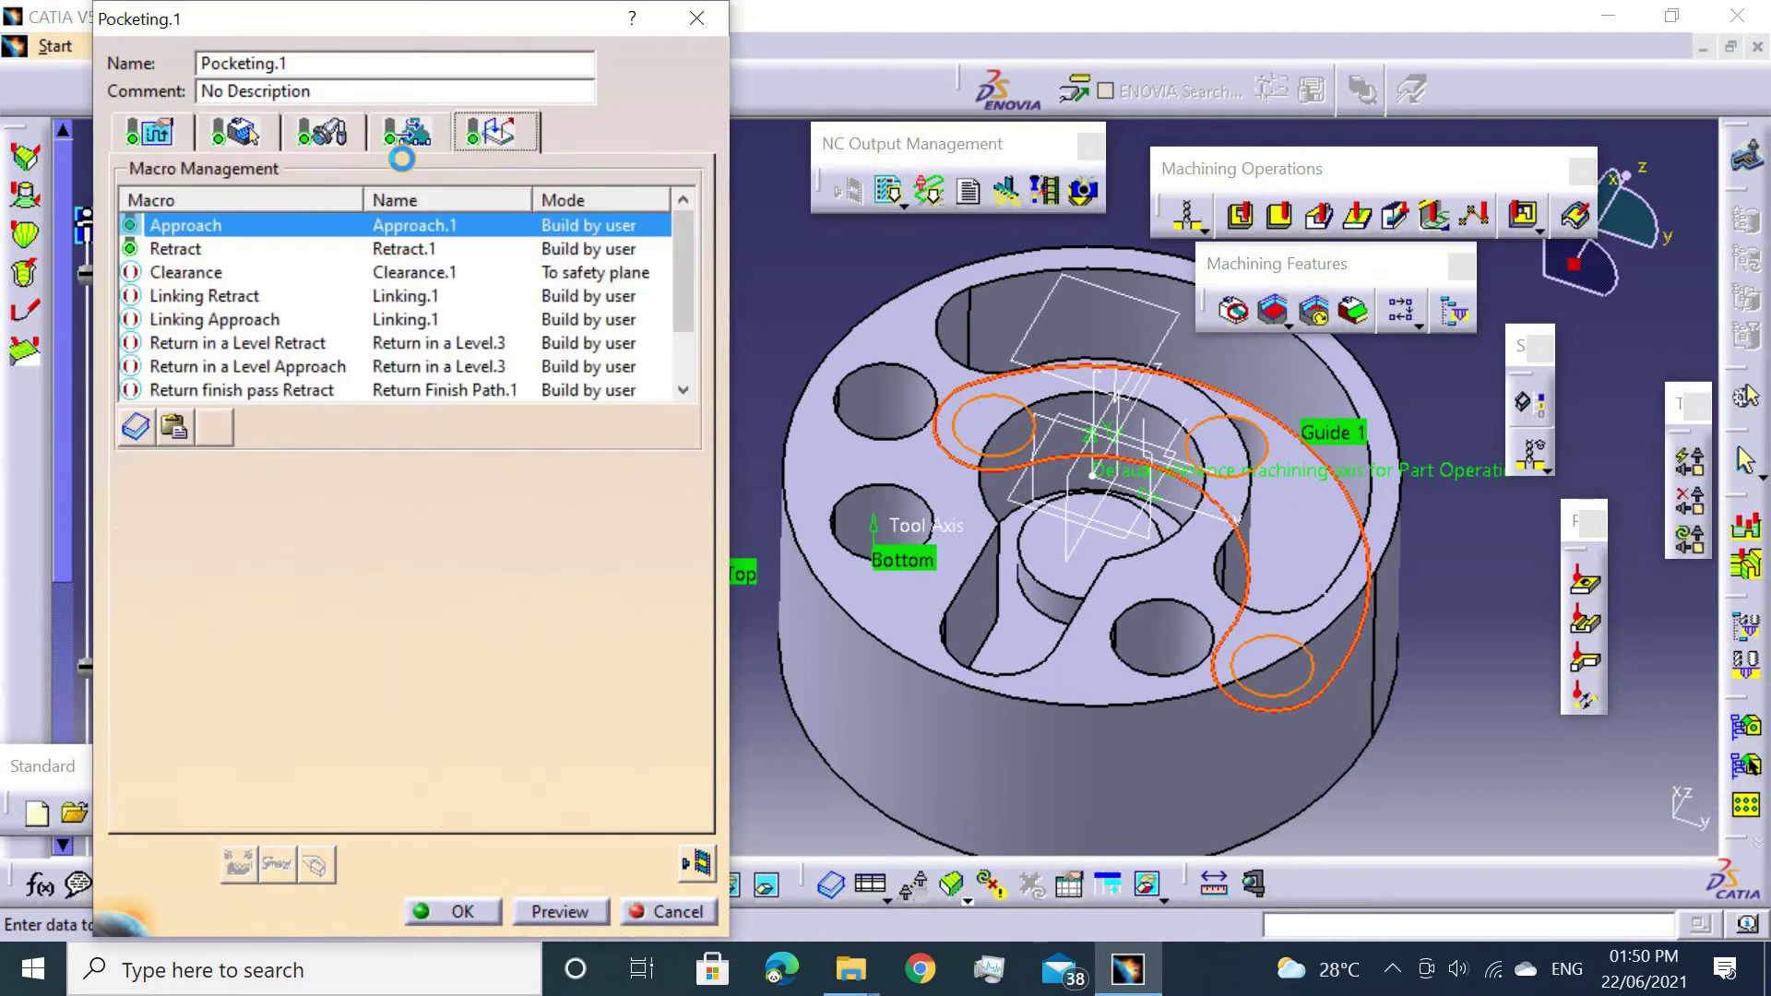
left_click(284, 540)
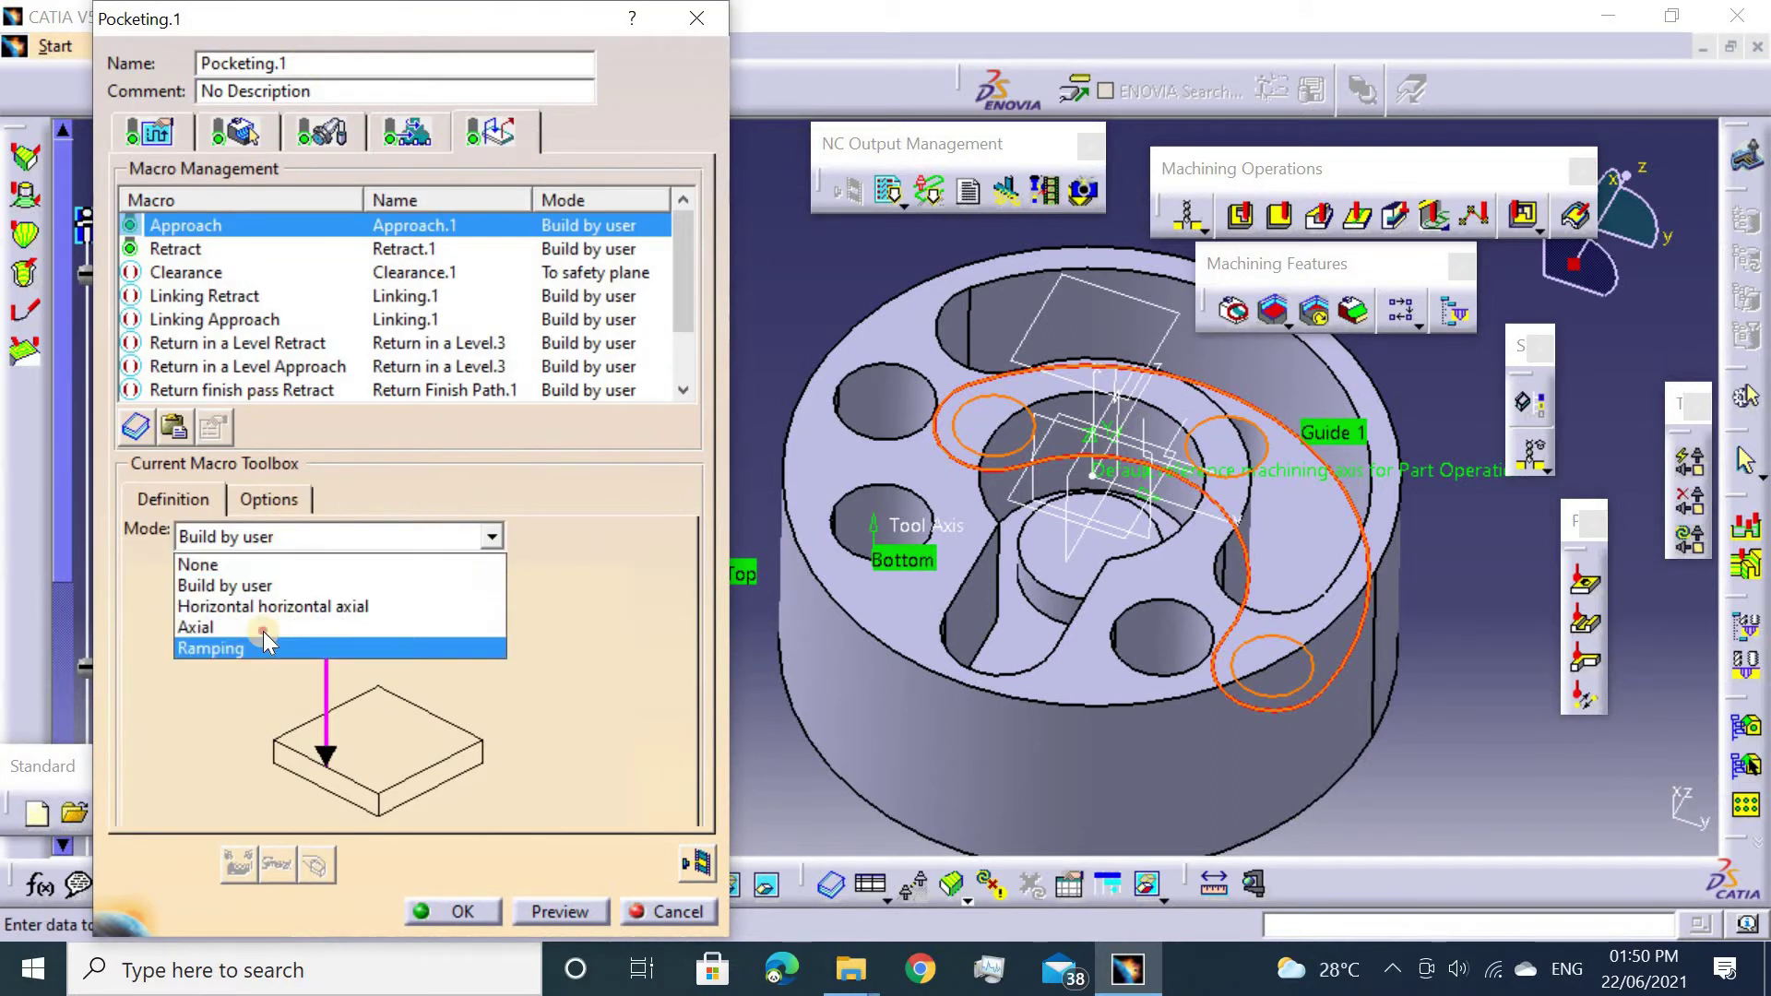
left_click(263, 631)
double_click(334, 656)
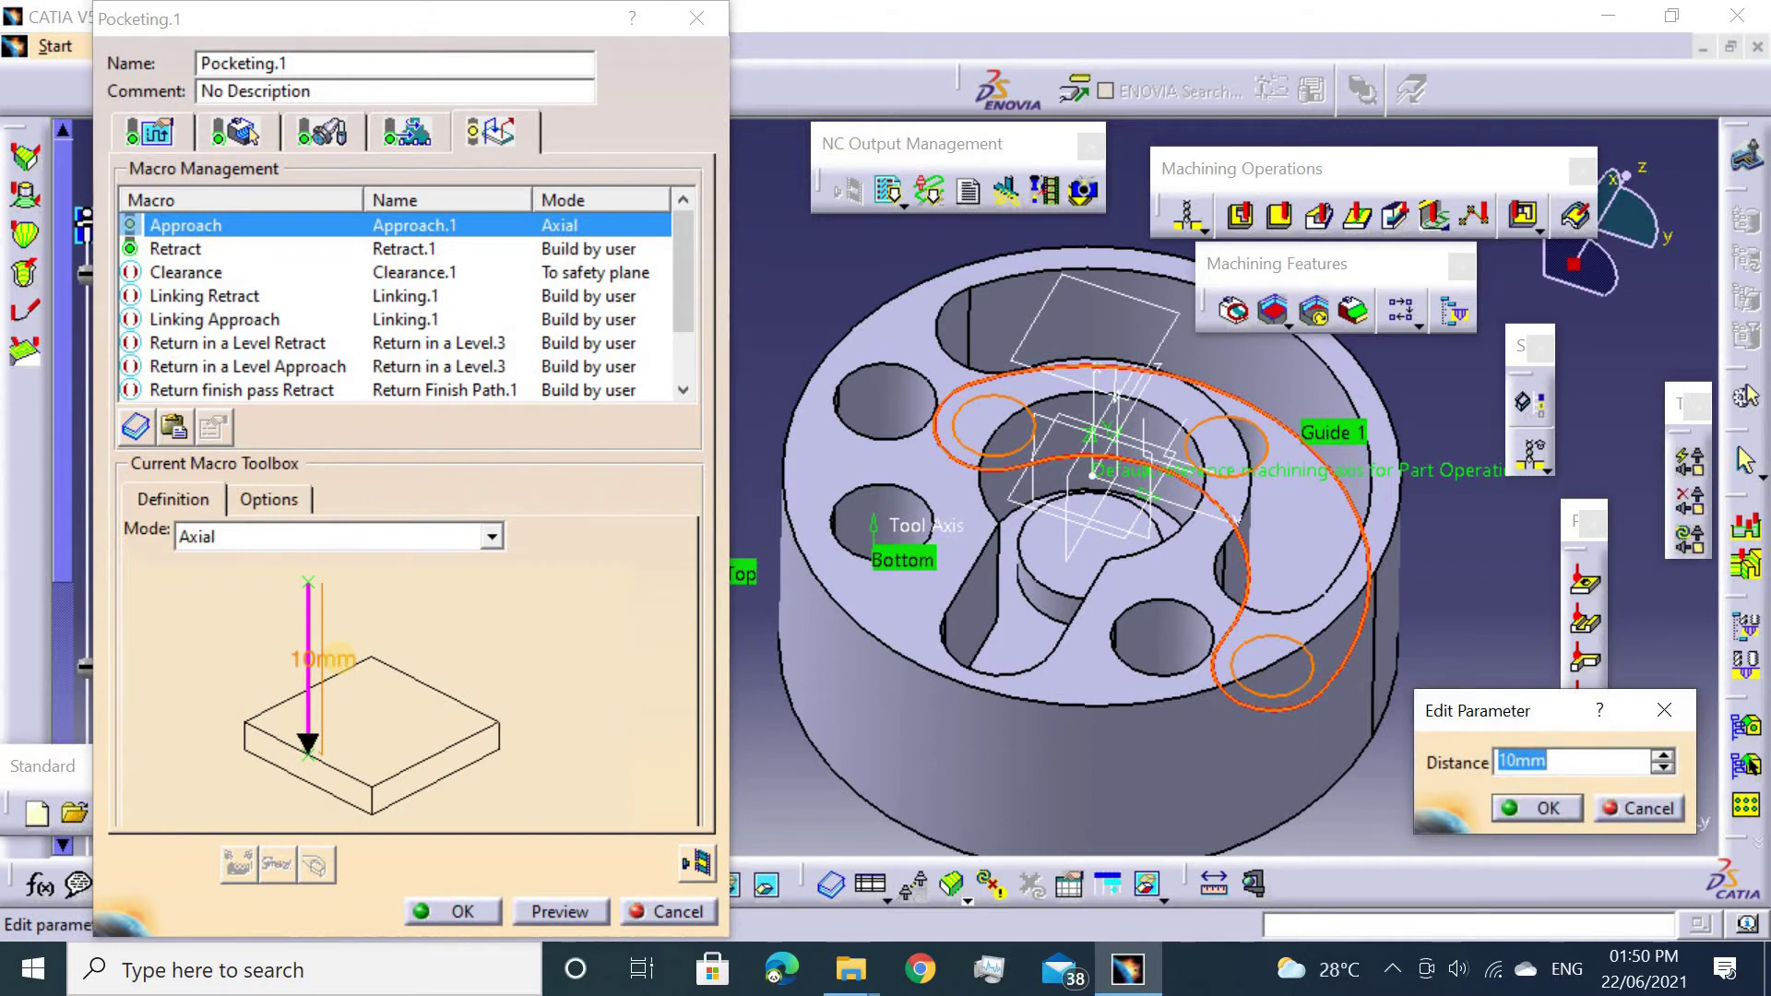
type("50mm")
key("Return")
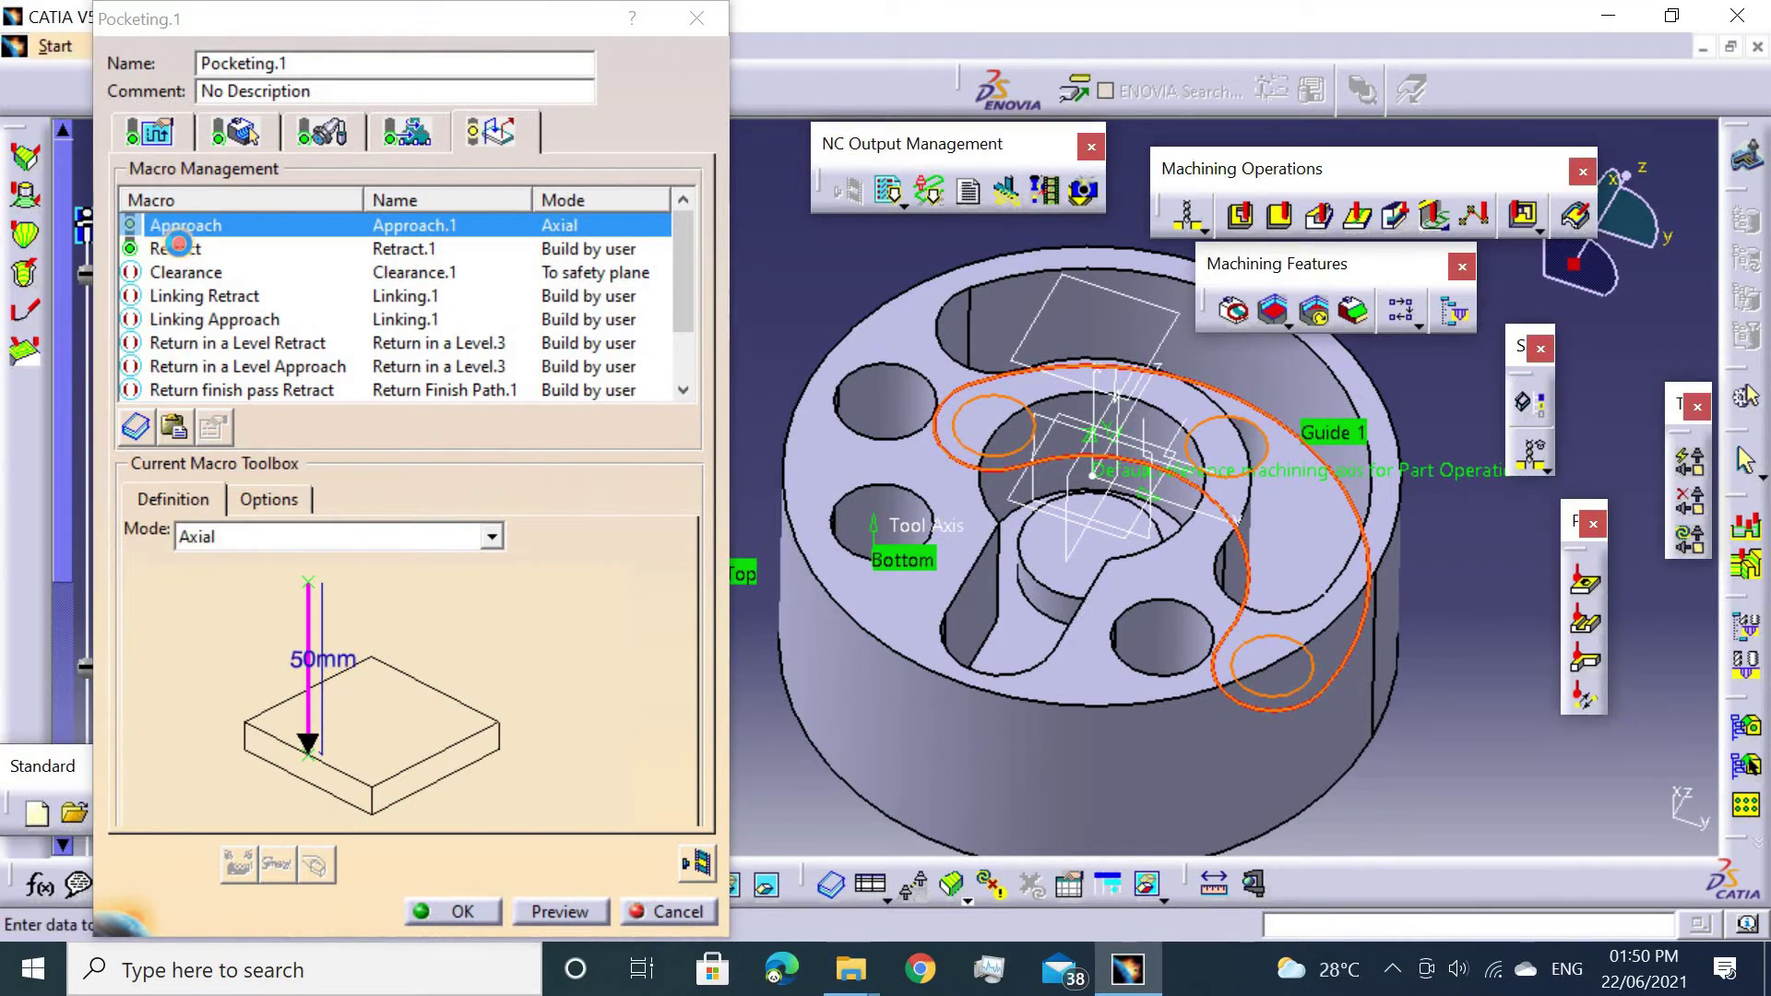
left_click(179, 243)
right_click(181, 245)
left_click(252, 542)
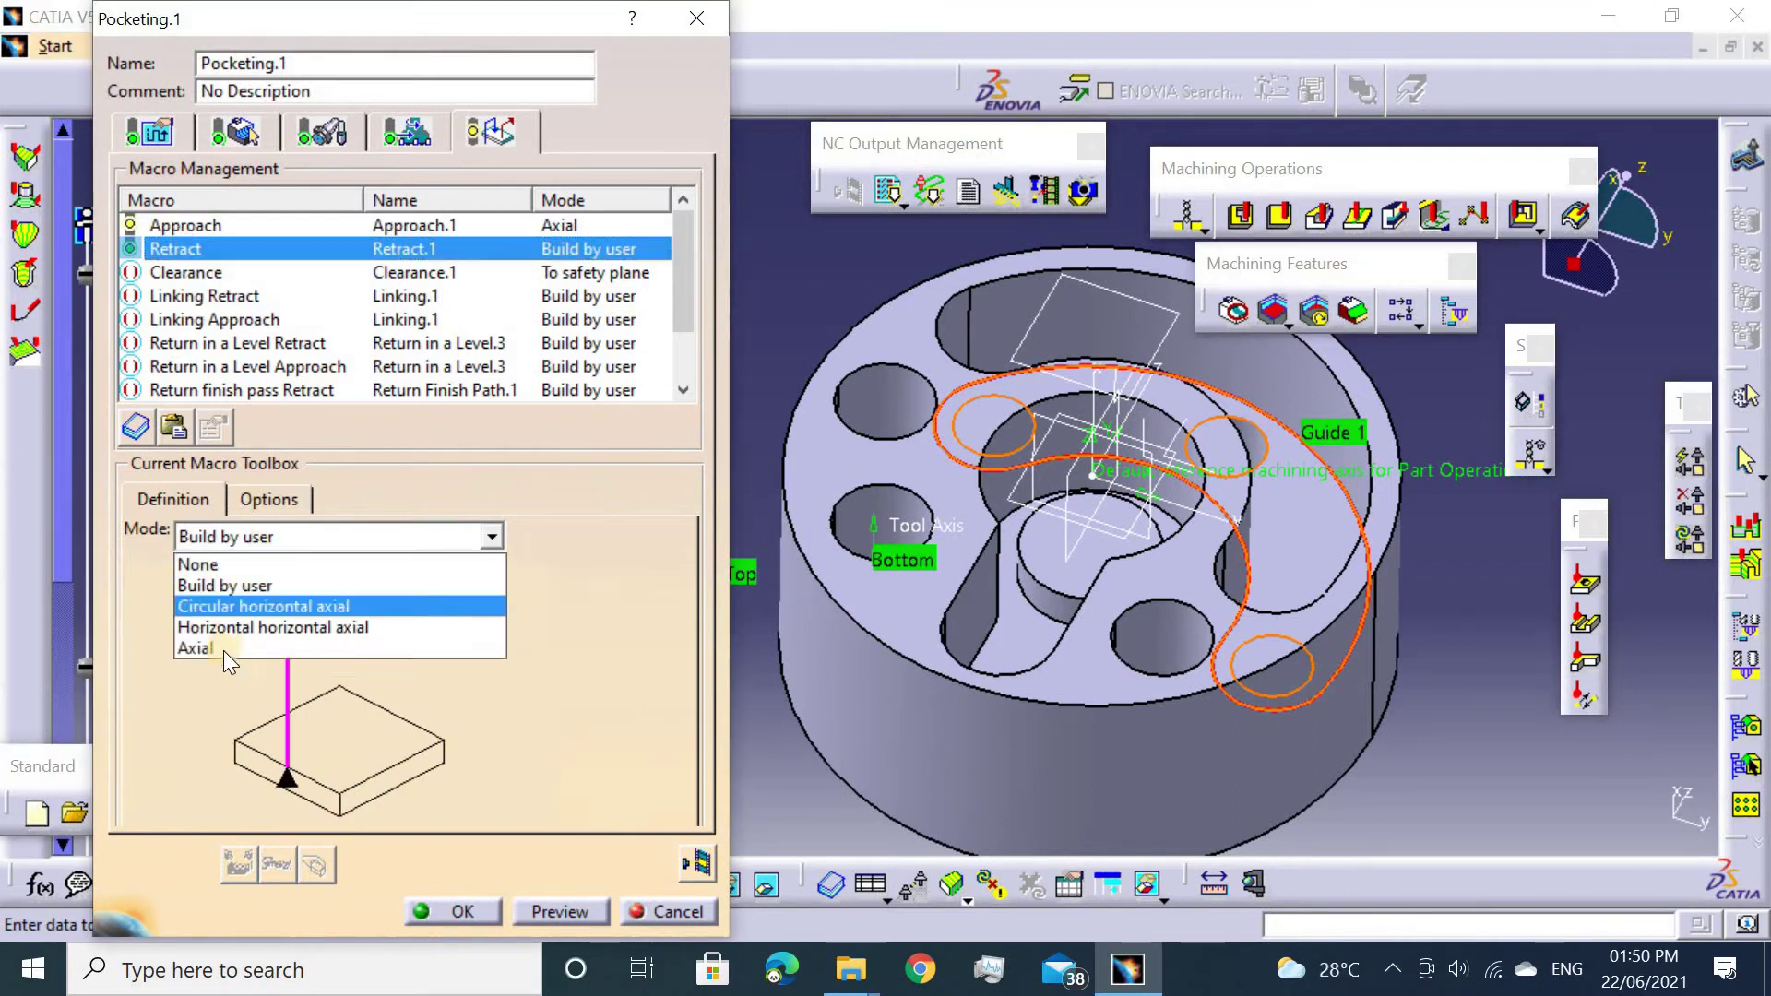
left_click(223, 650)
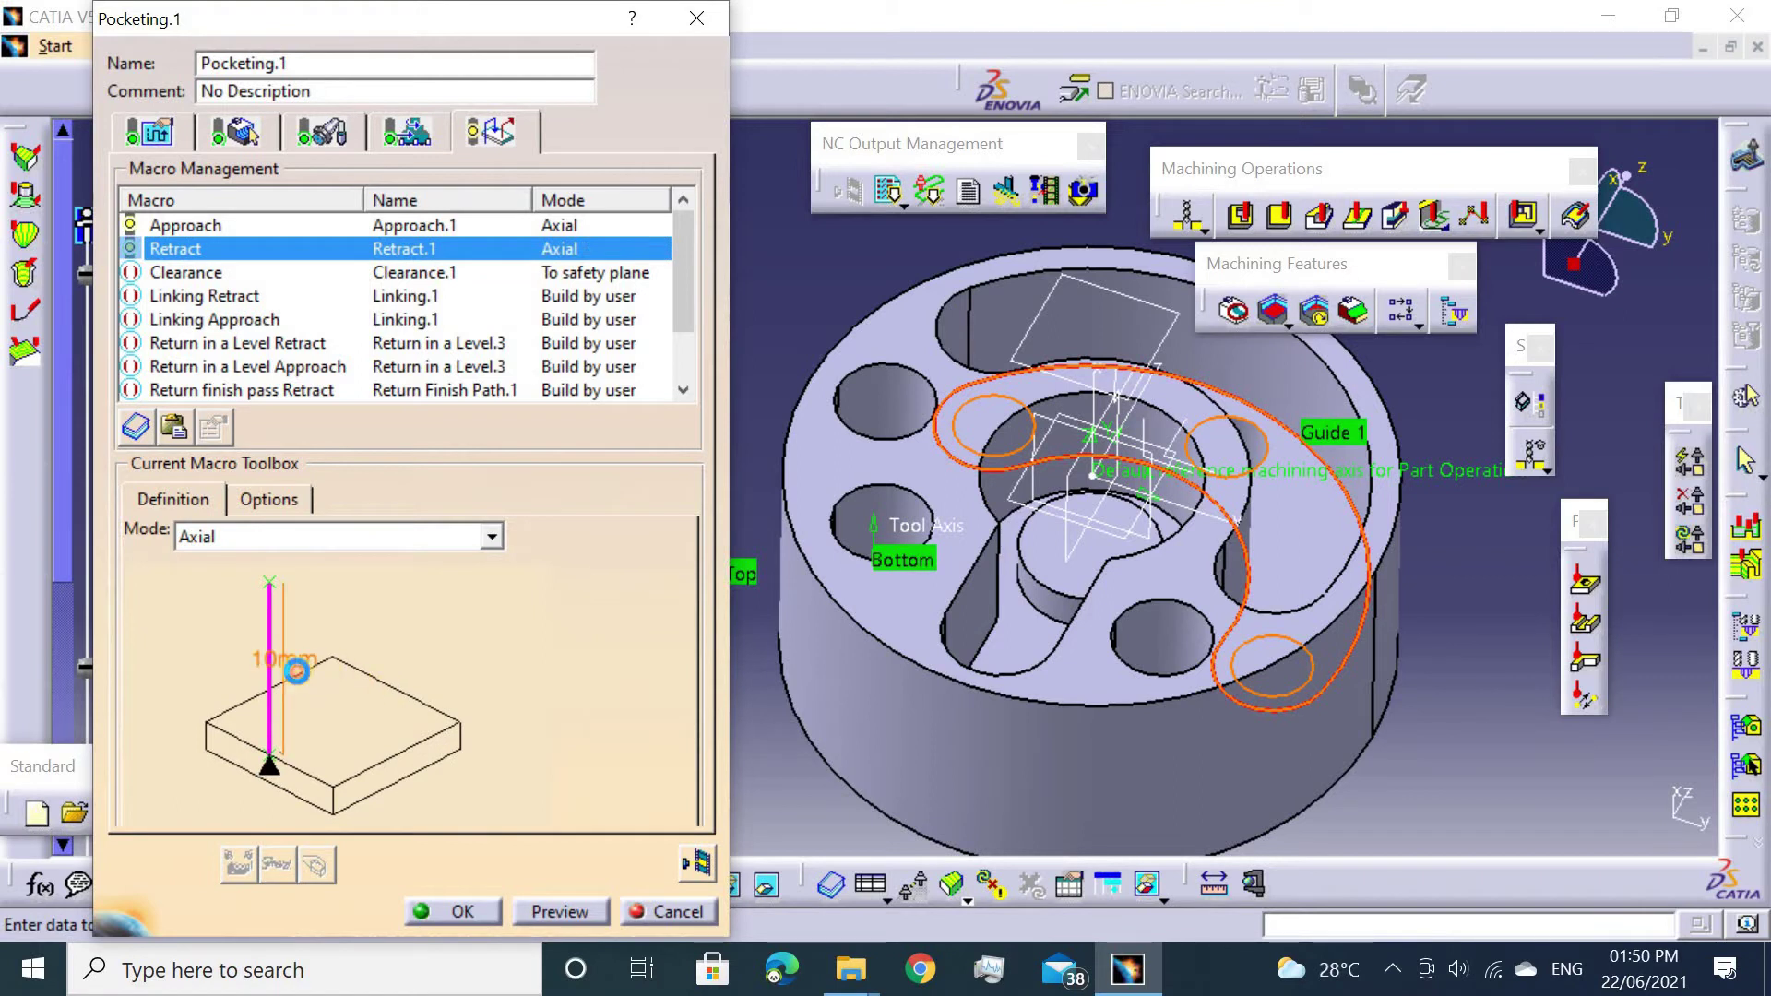
type("50")
key("Return")
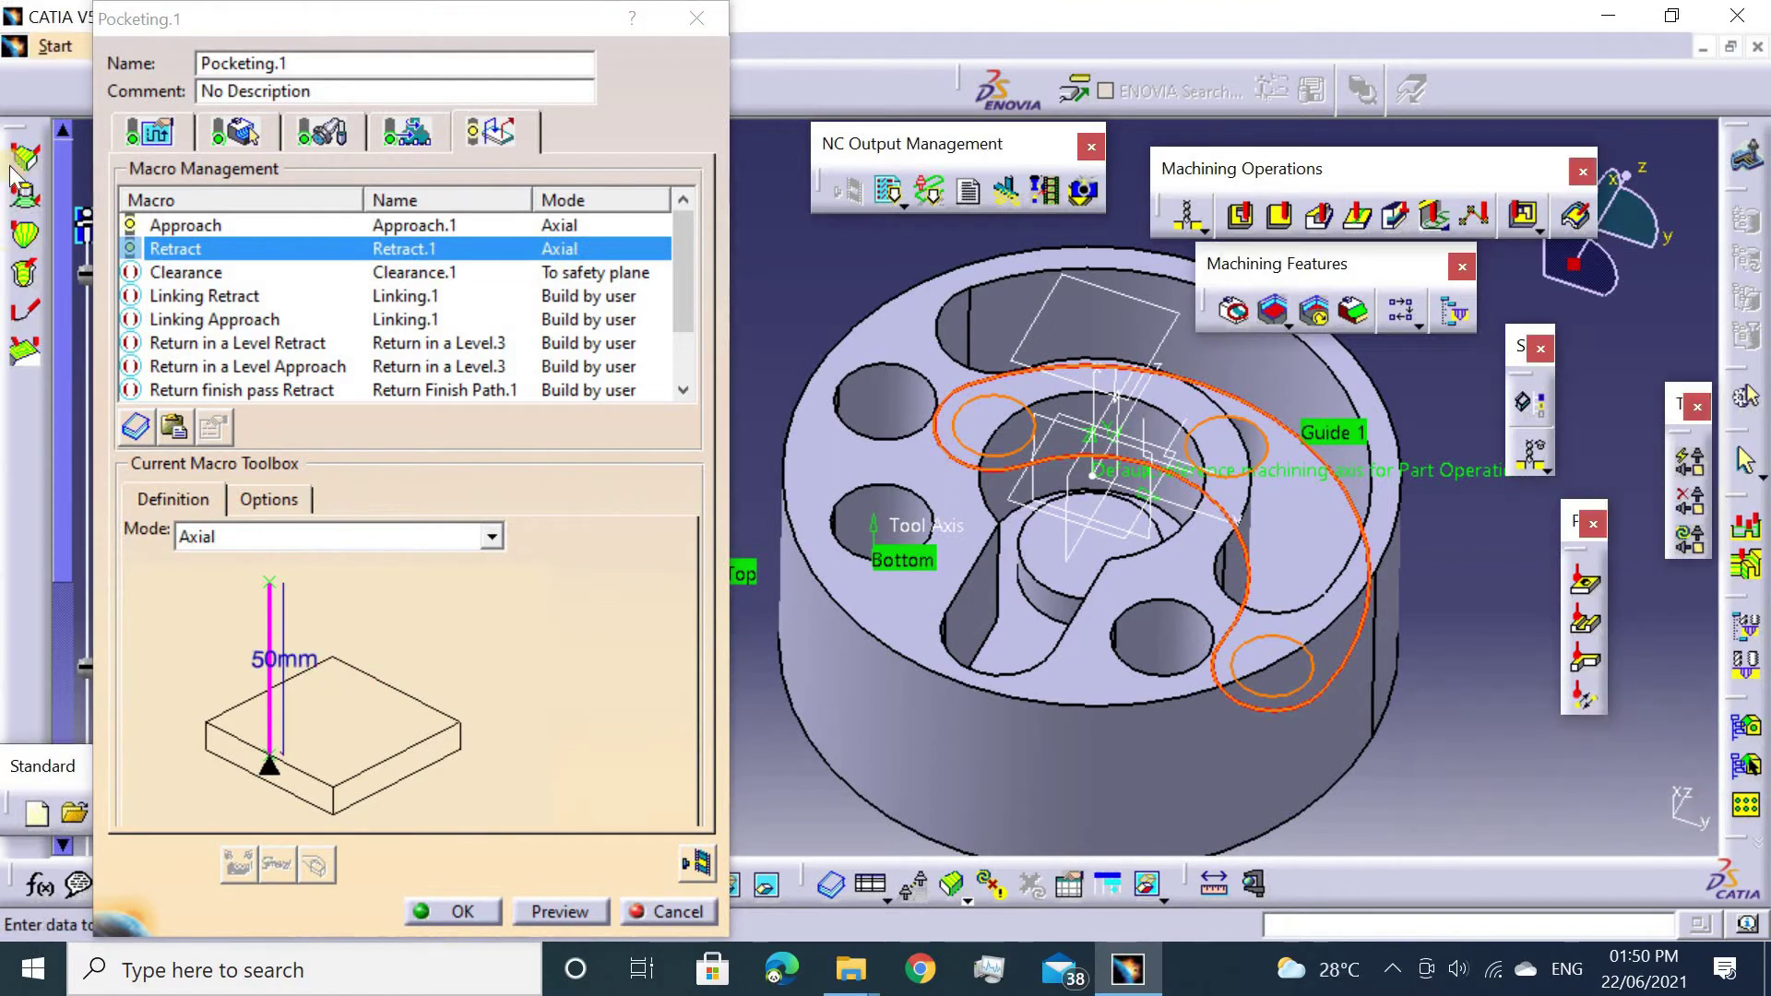
Activate the Linking Retract and Linking Approach macros as axial 50 mm moves.
left_click(186, 273)
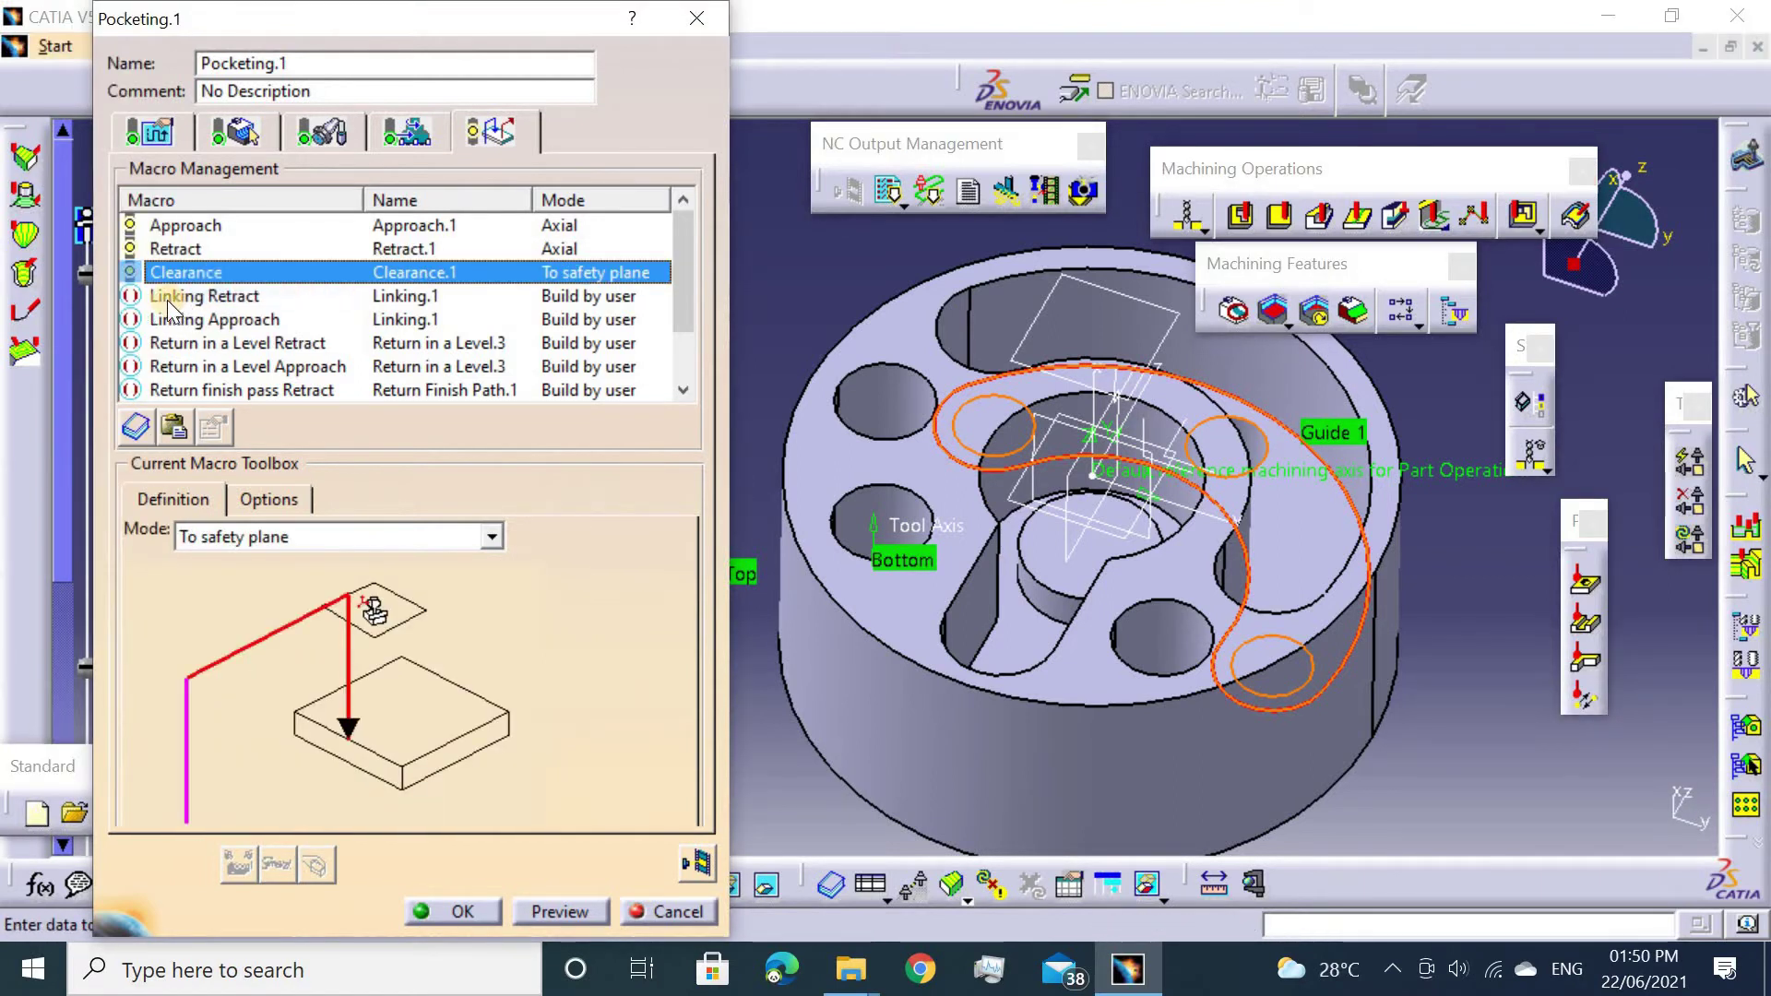
left_click(169, 297)
right_click(273, 299)
left_click(305, 319)
left_click(240, 540)
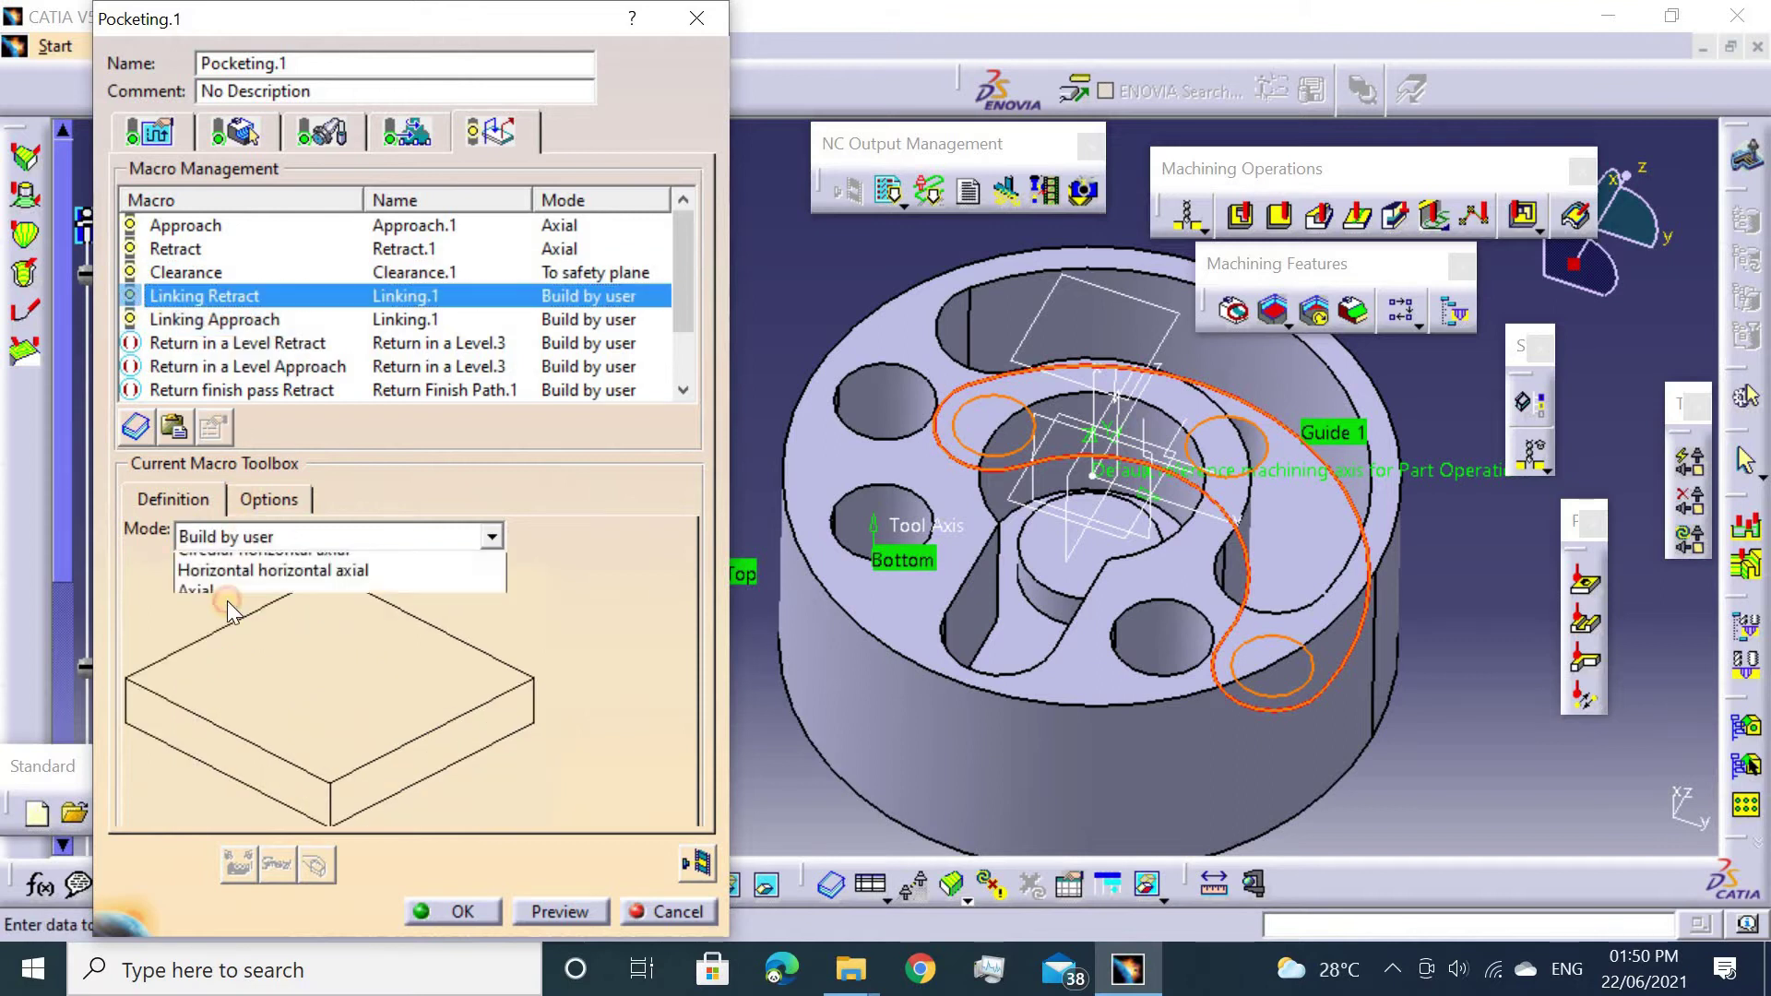
left_click(219, 646)
double_click(318, 661)
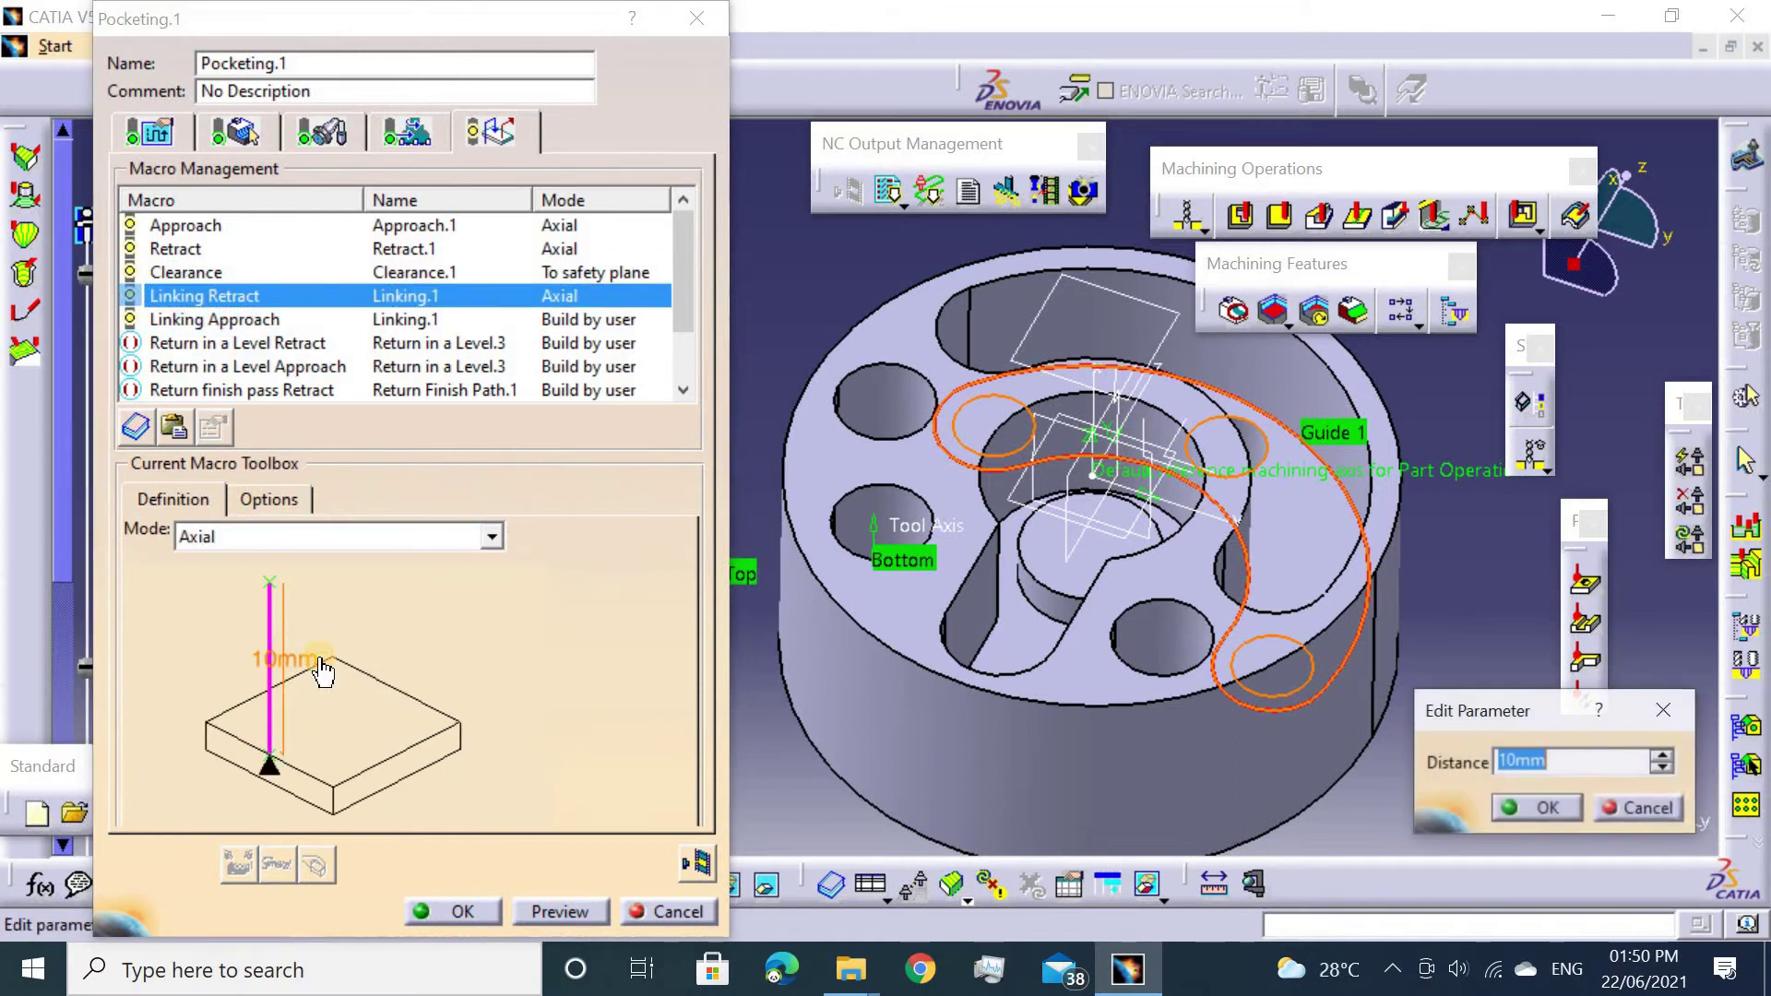
type("50")
key("Return")
left_click(156, 318)
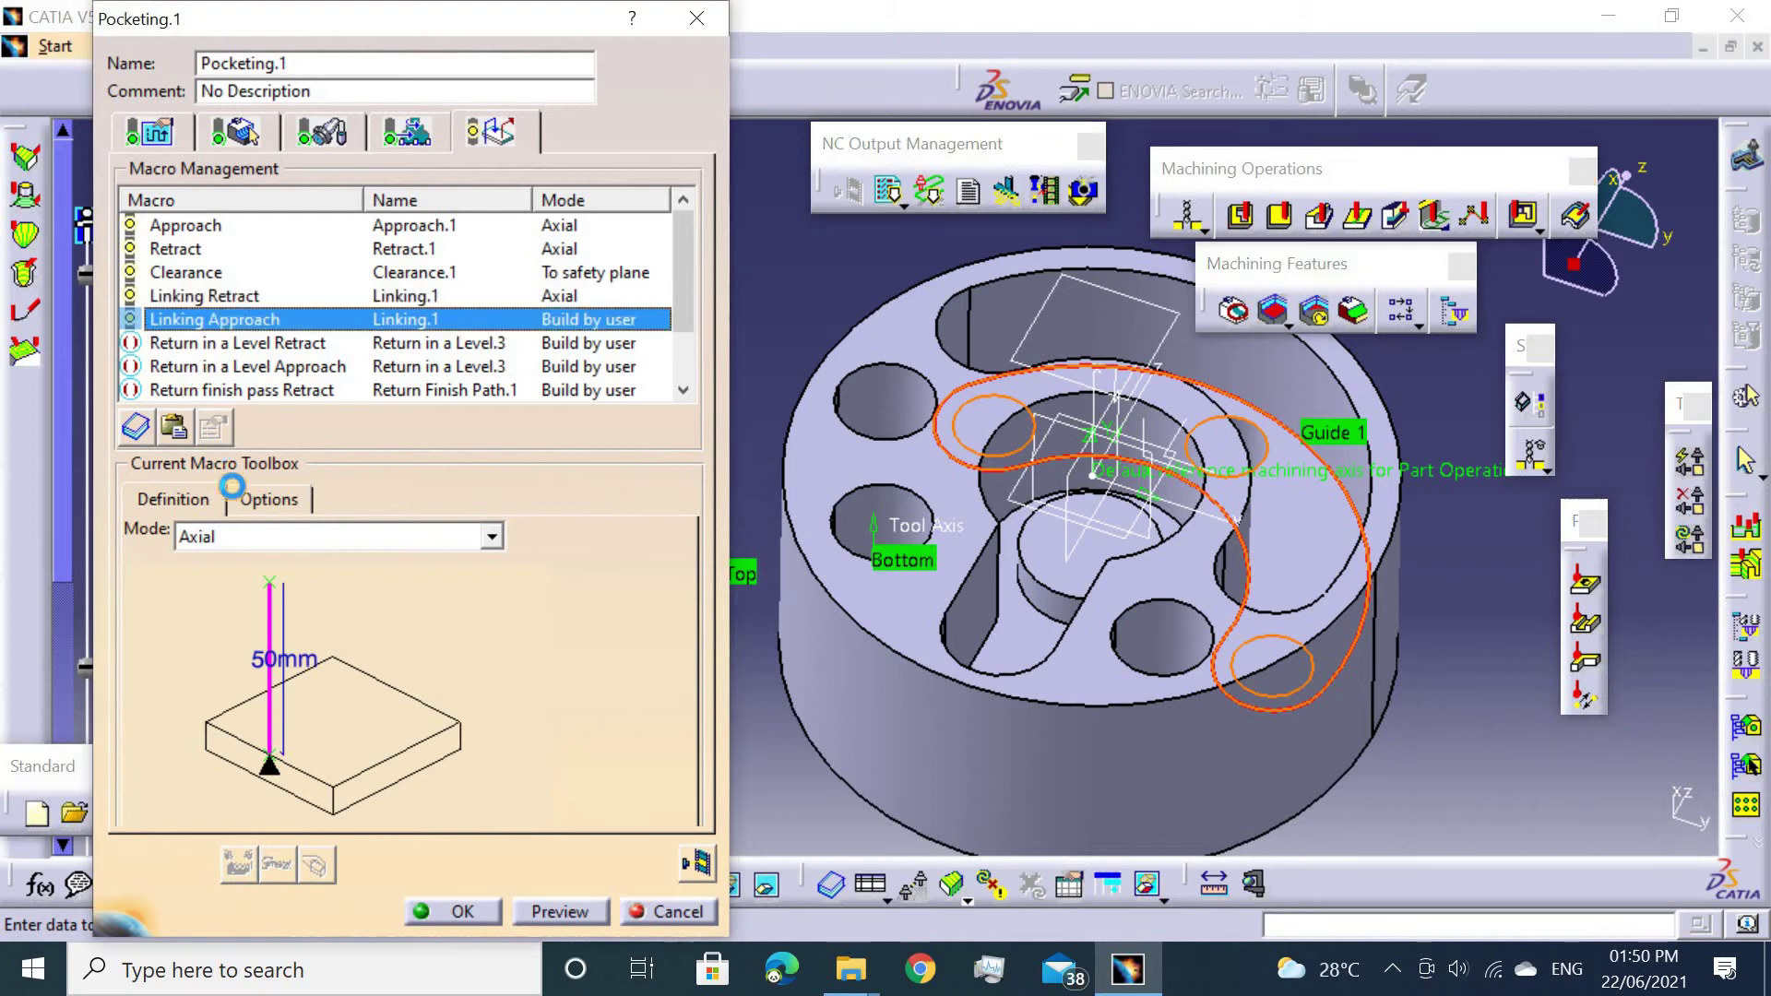
left_click(223, 538)
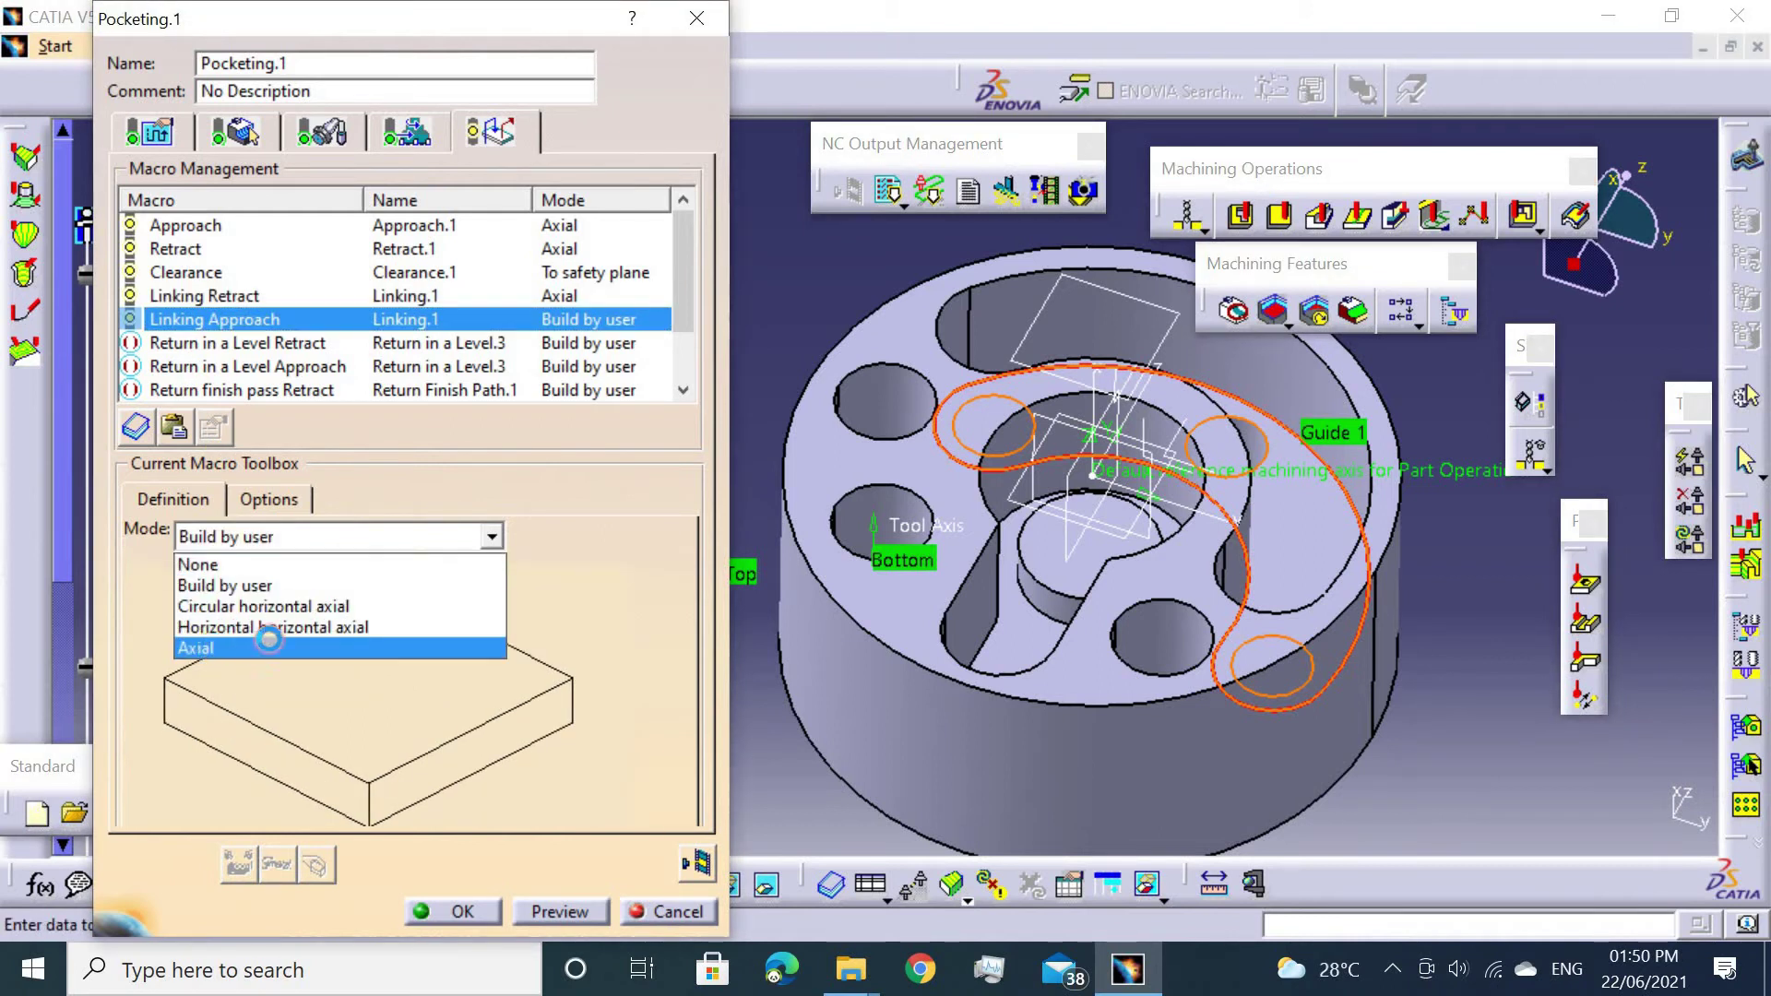
left_click(268, 645)
double_click(333, 662)
type("5")
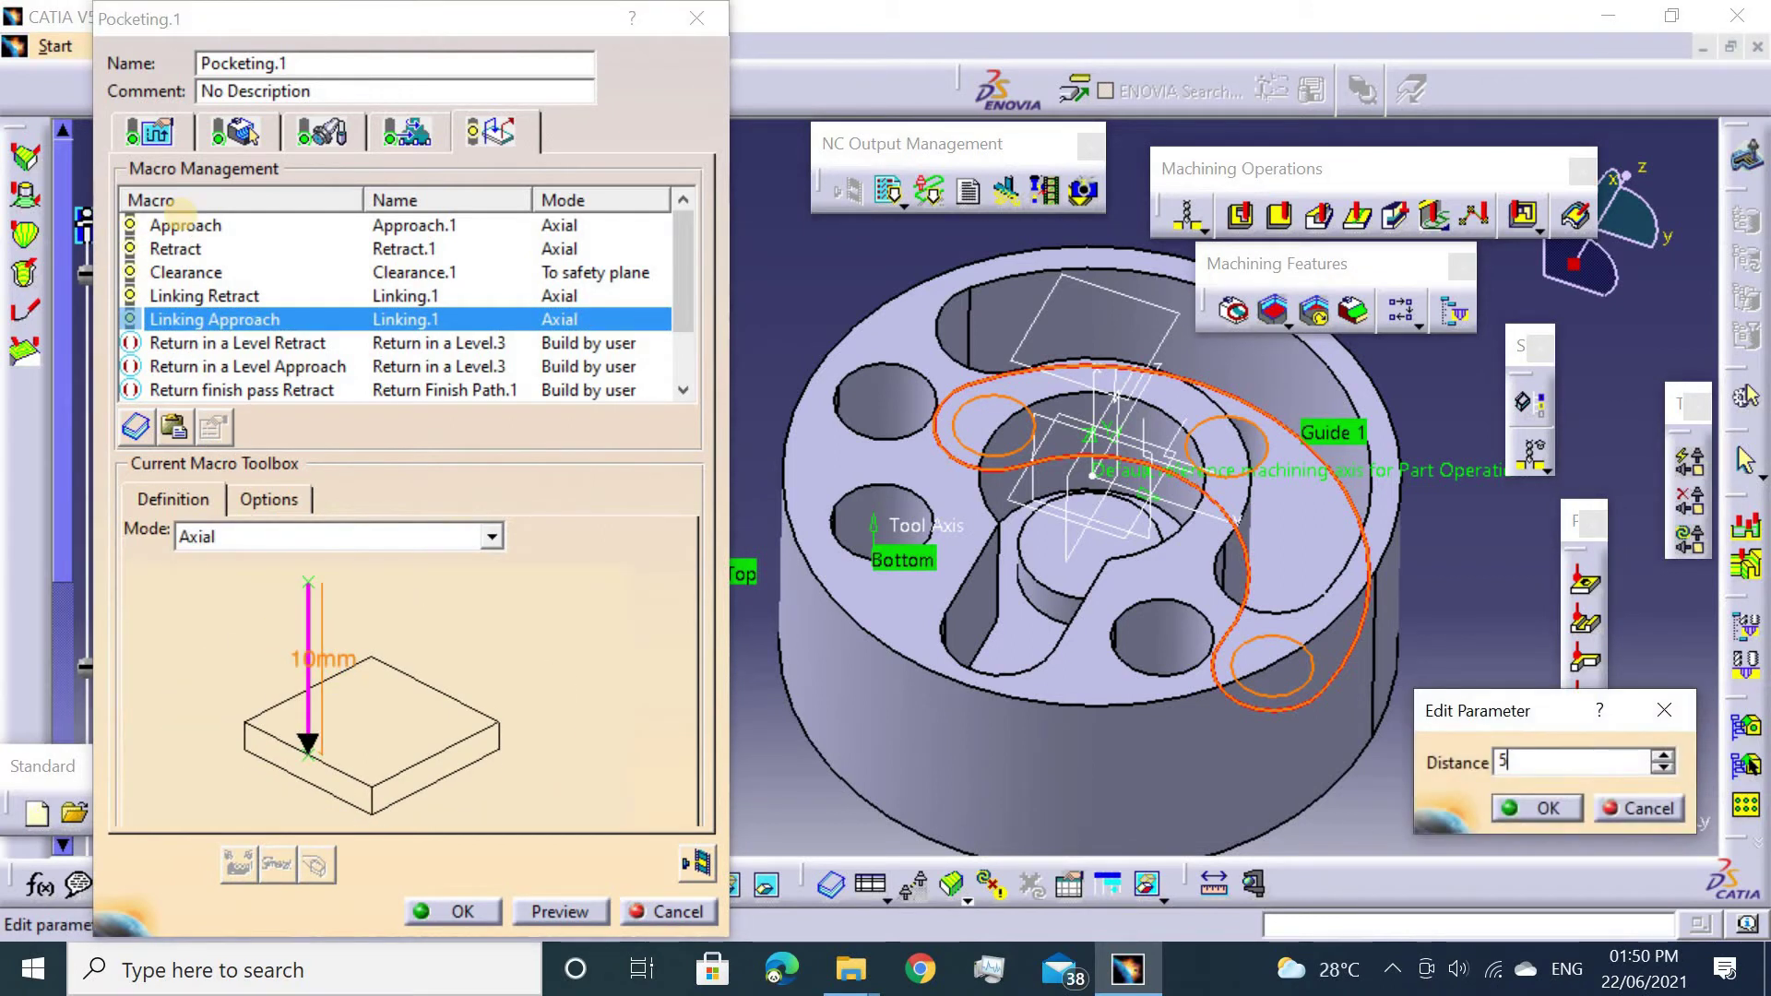
type("0mm")
key("Return")
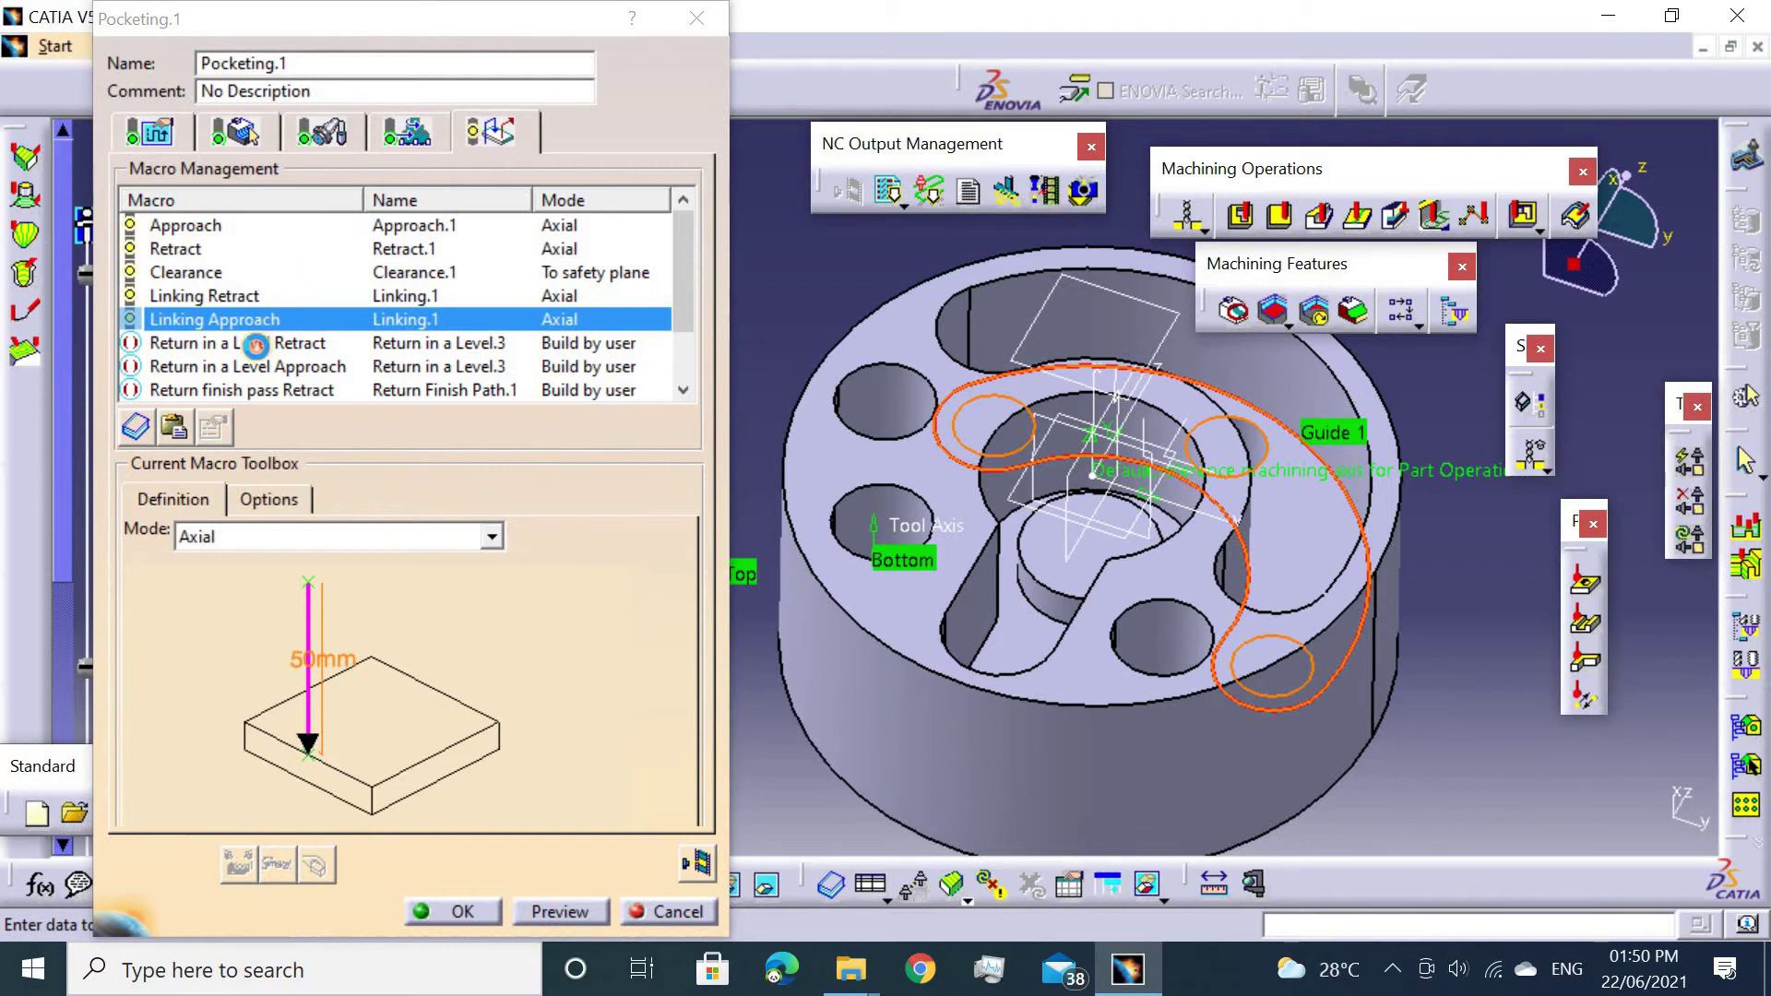
Activate the Return in a Level Retract and Level Approach macros as axial 50 mm moves.
right_click(256, 345)
left_click(295, 361)
left_click(253, 537)
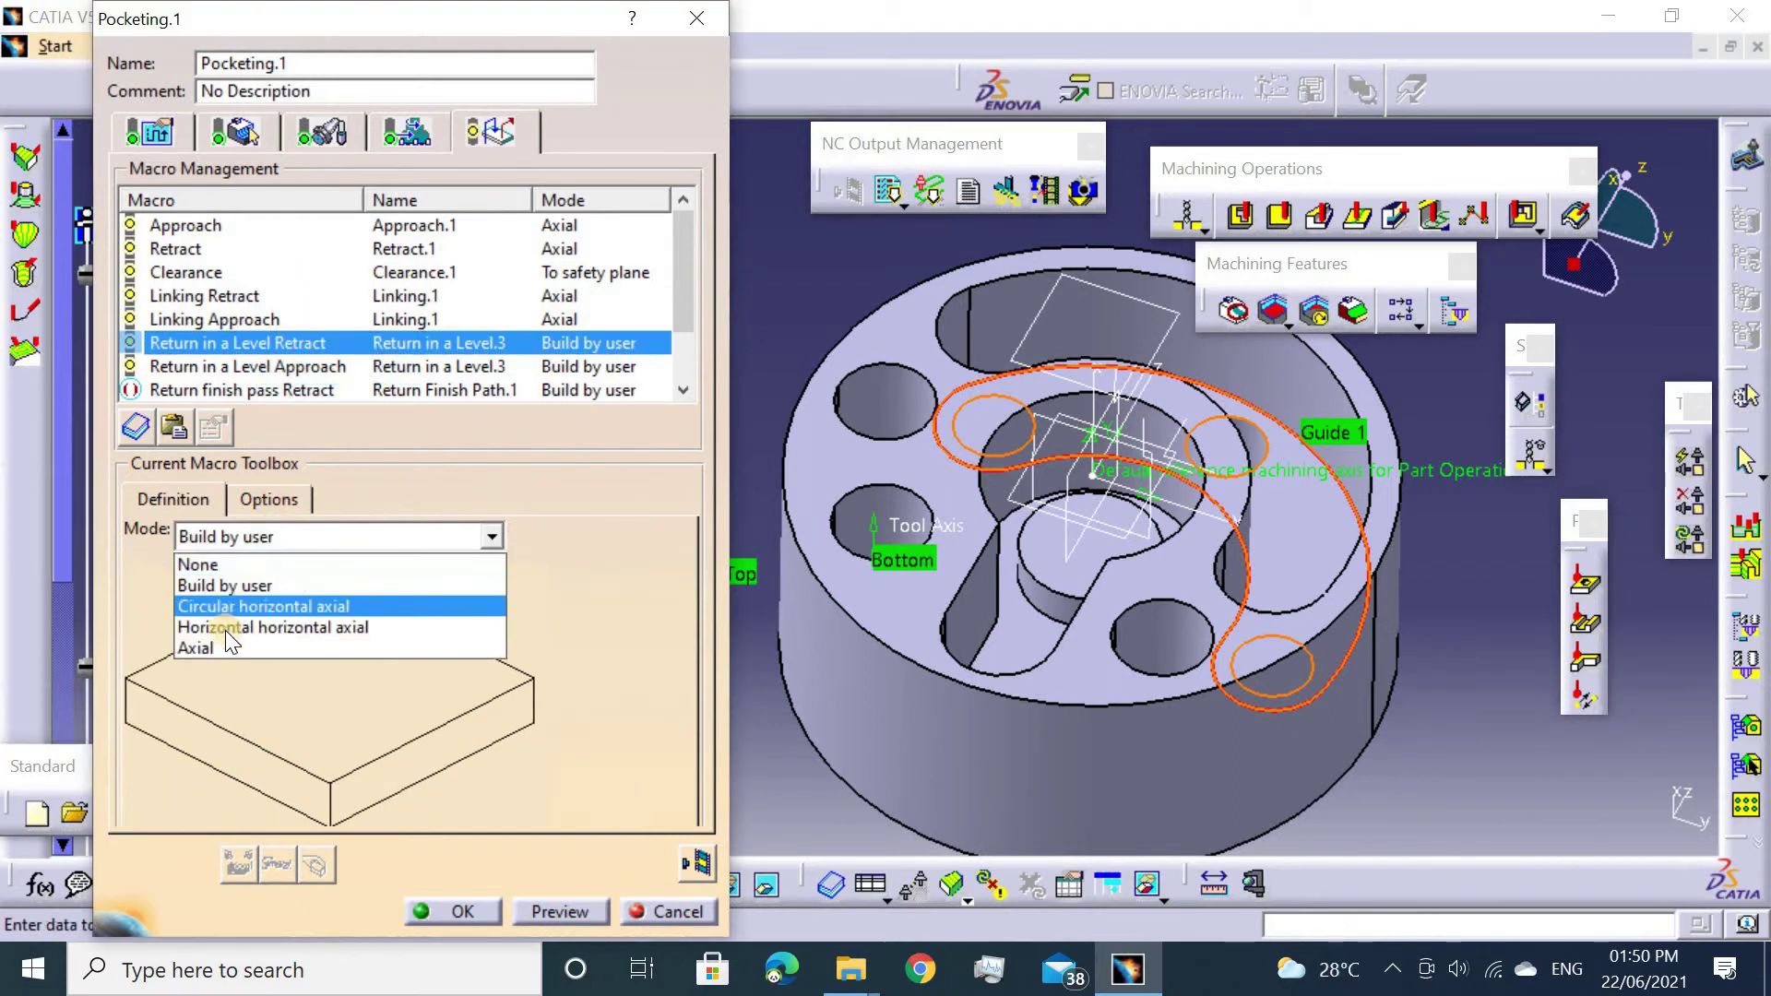
left_click(225, 648)
double_click(300, 659)
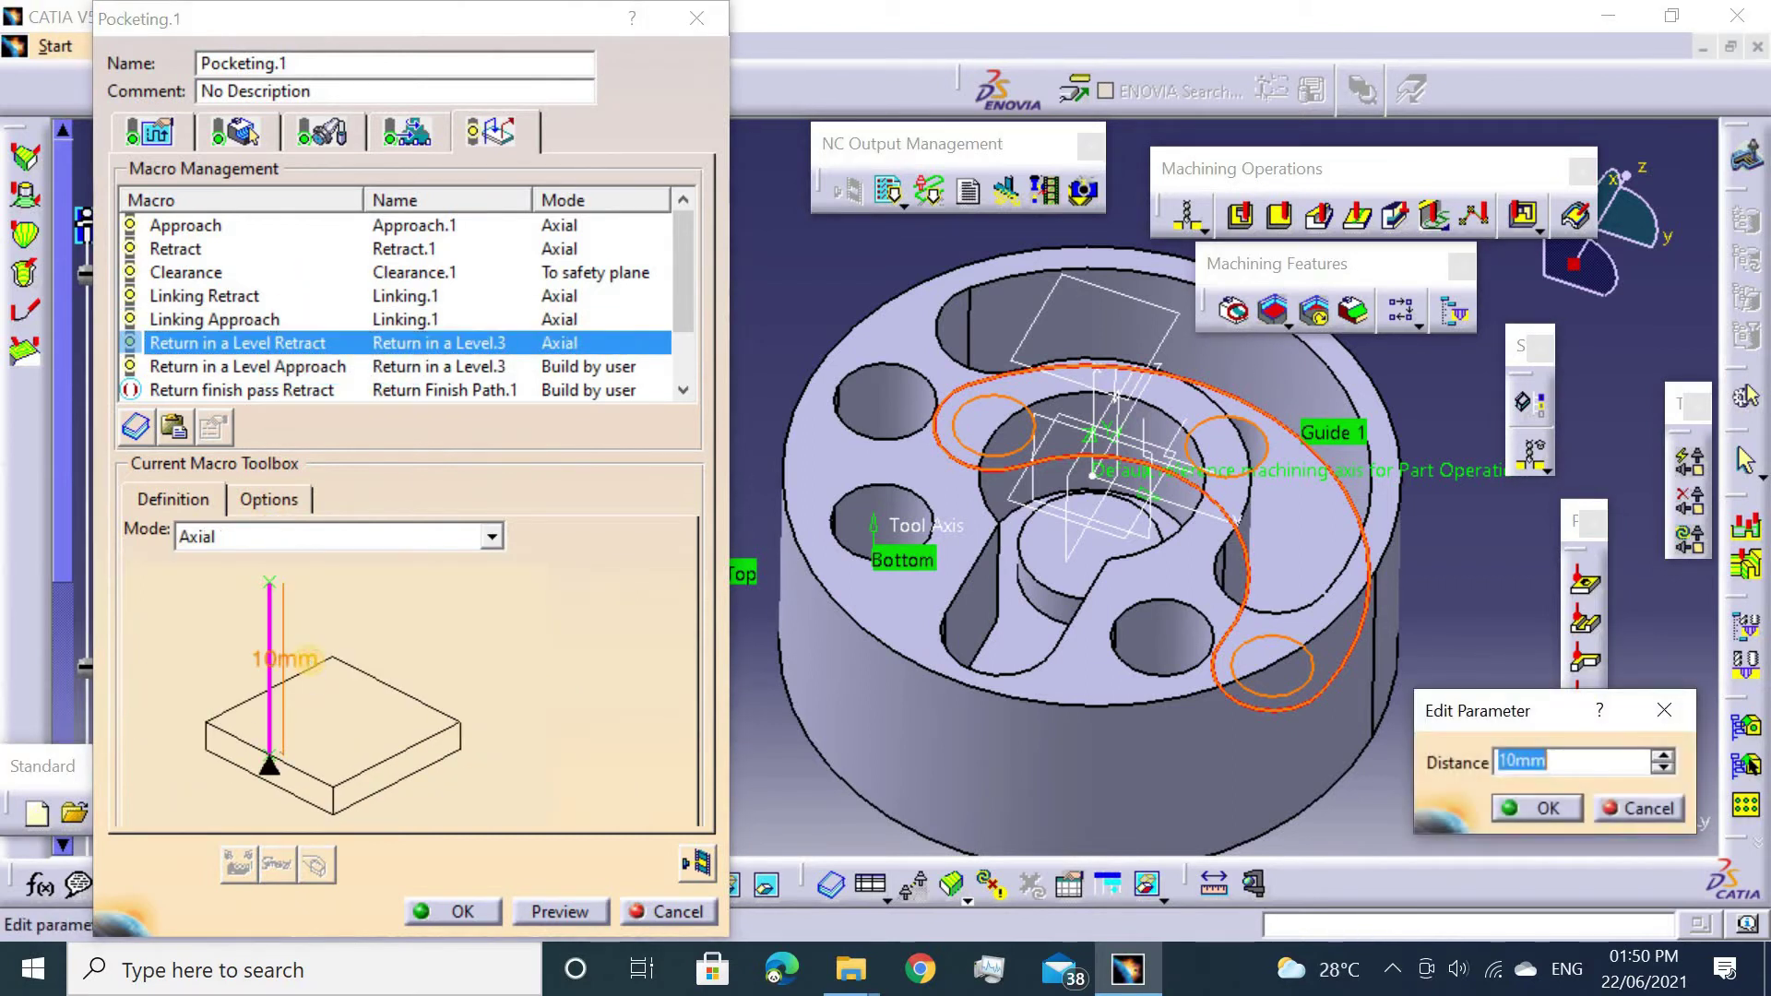
key("Return")
left_click(256, 366)
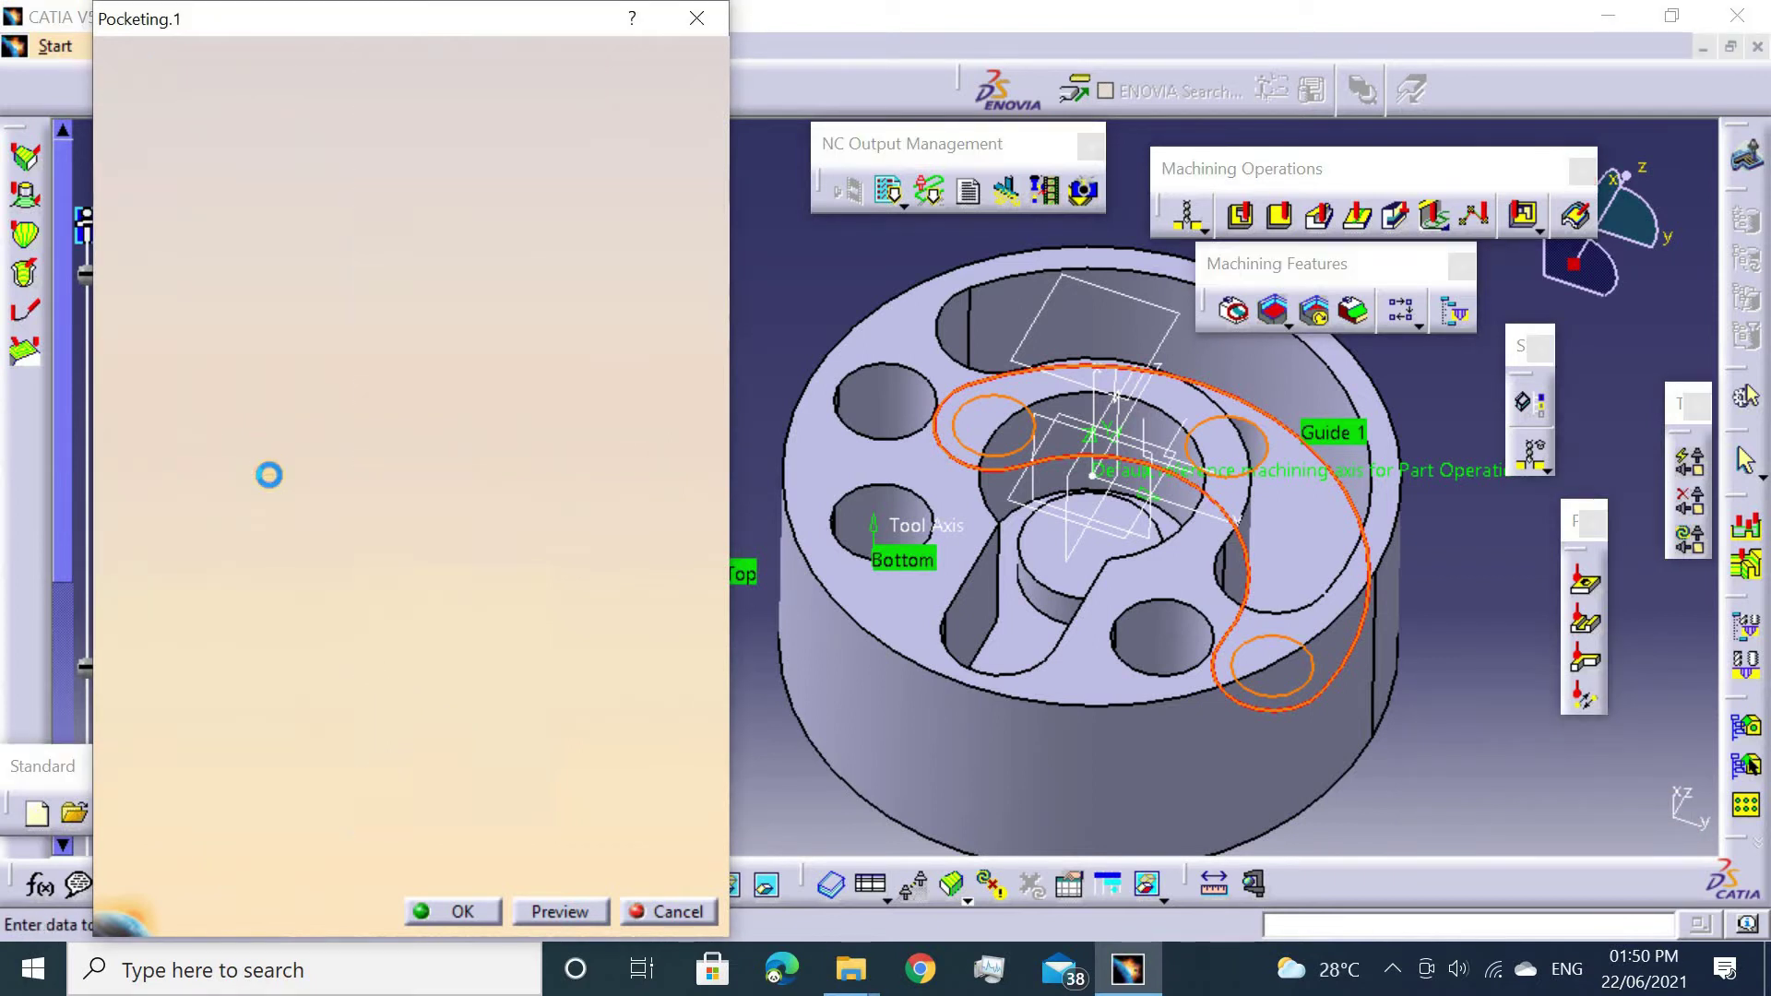
left_click(249, 537)
left_click(244, 647)
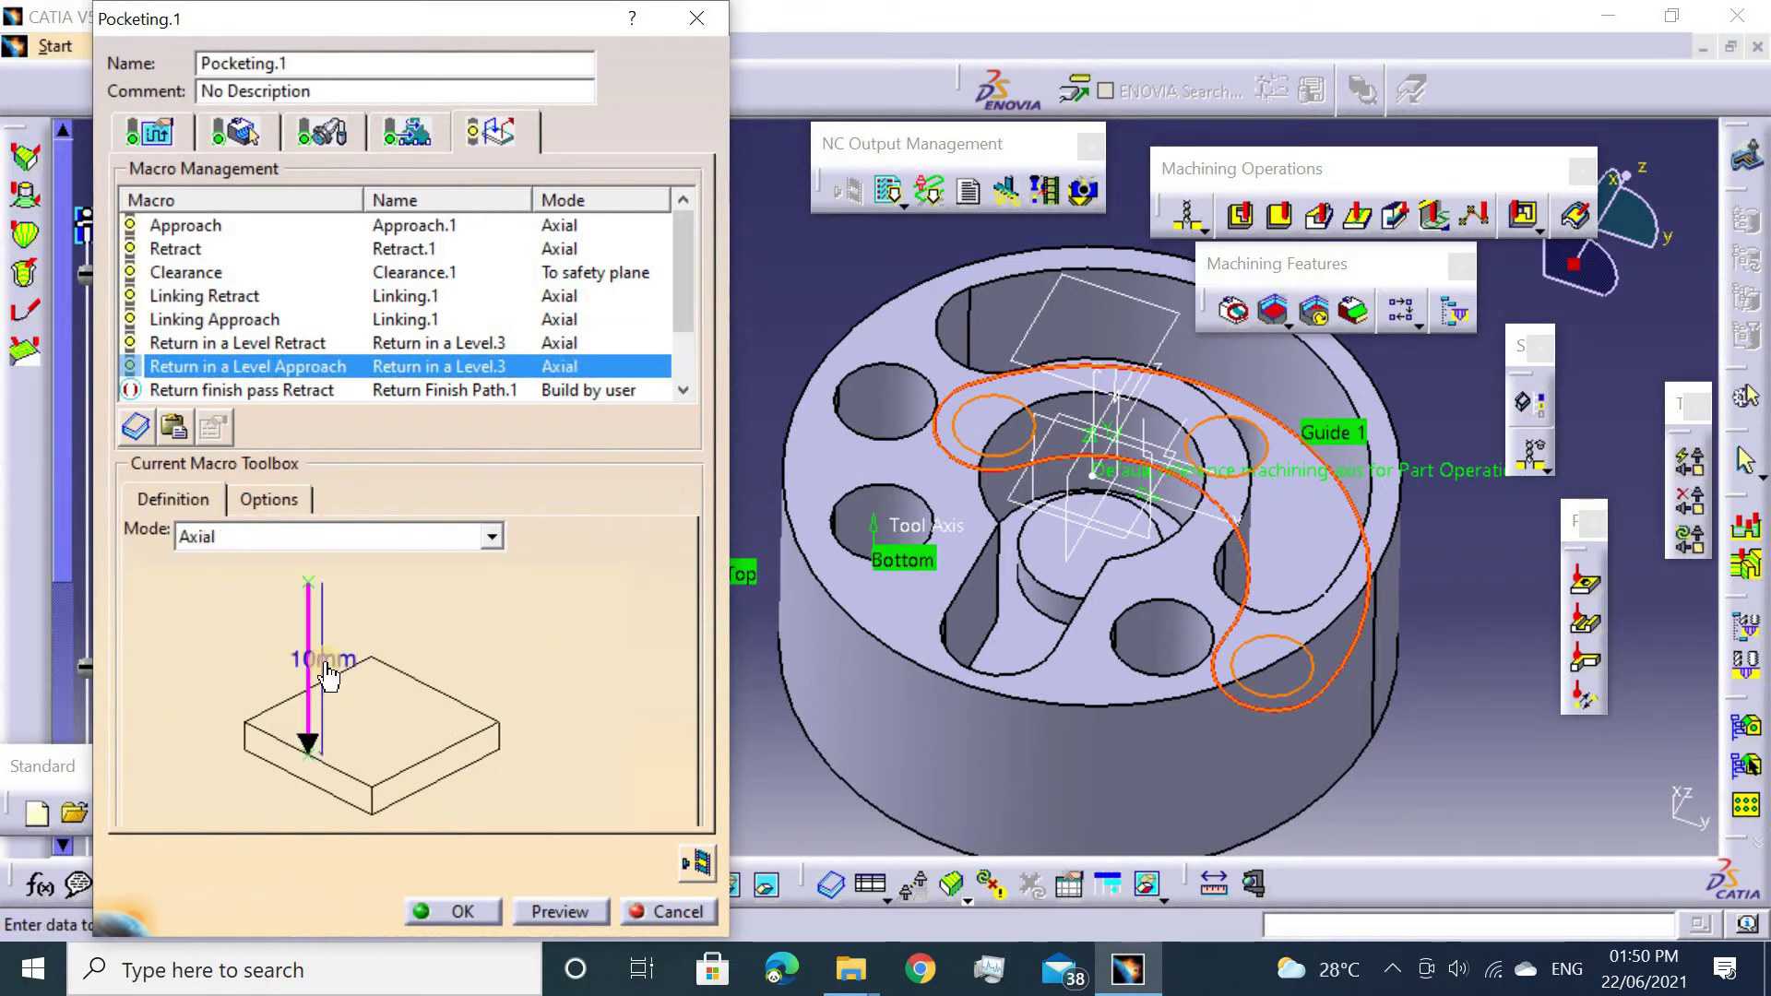
double_click(327, 663)
type("50mm")
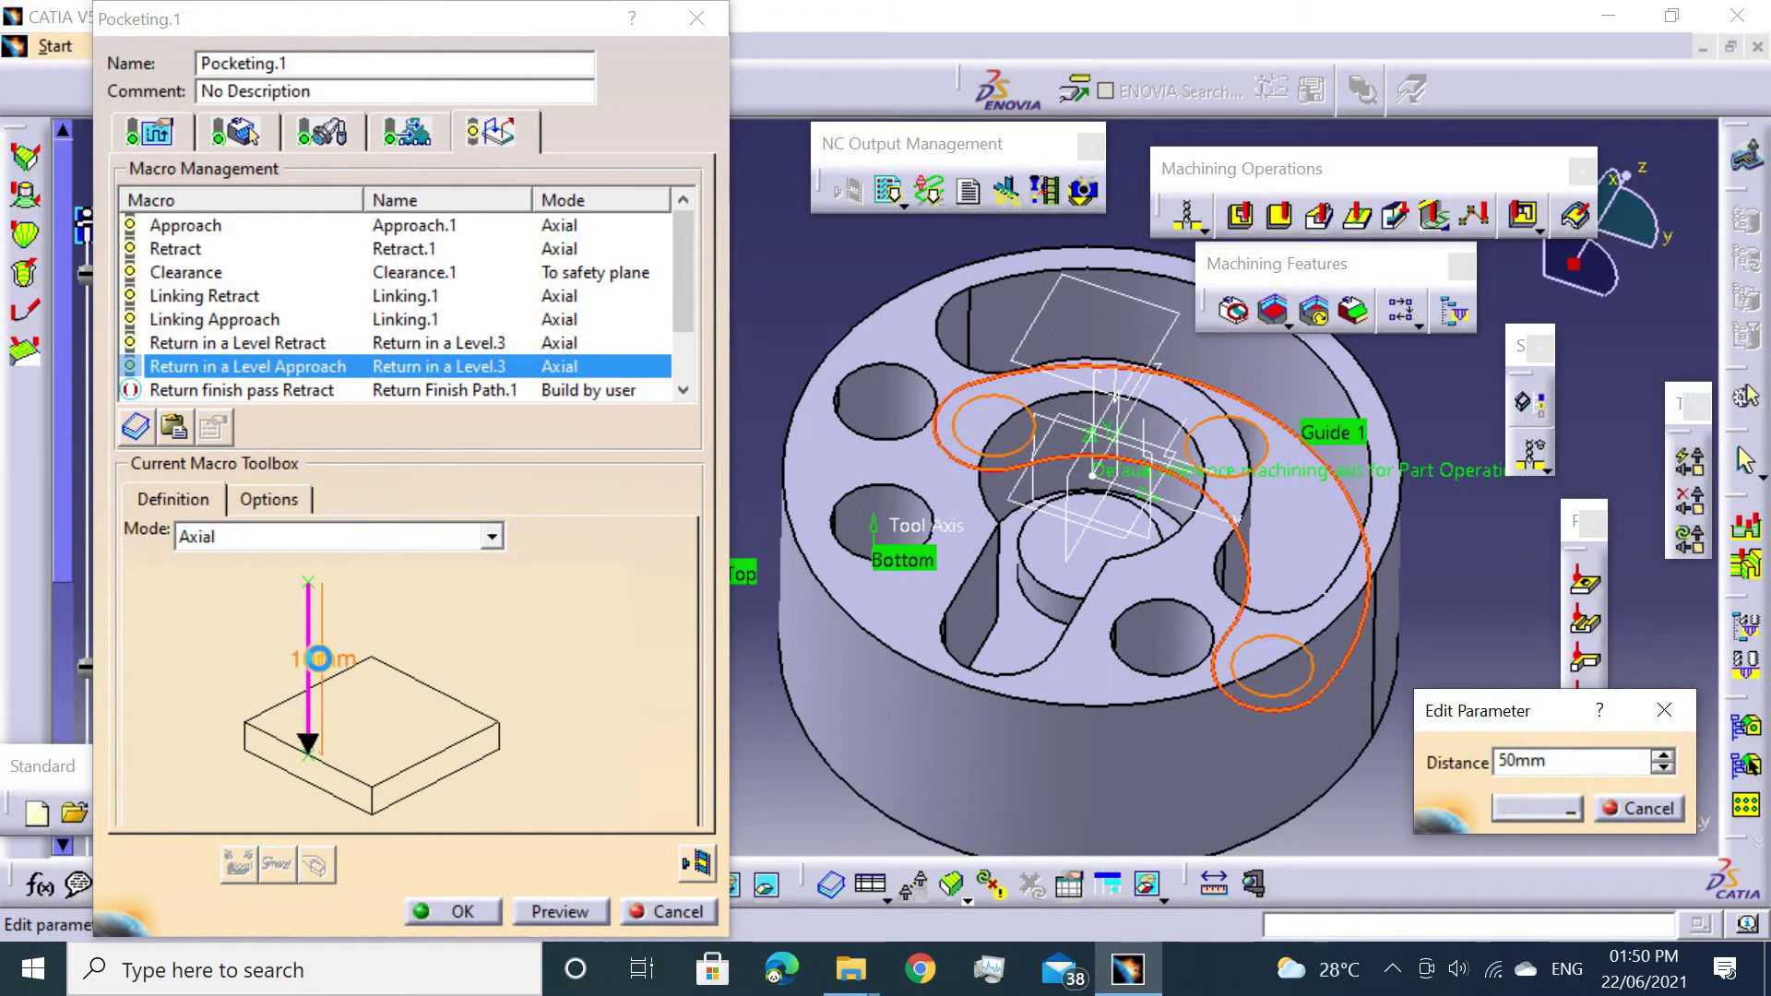
key("Return")
Replay the Pocketing.1 toolpath, close the replay, and confirm the operation.
left_click(701, 865)
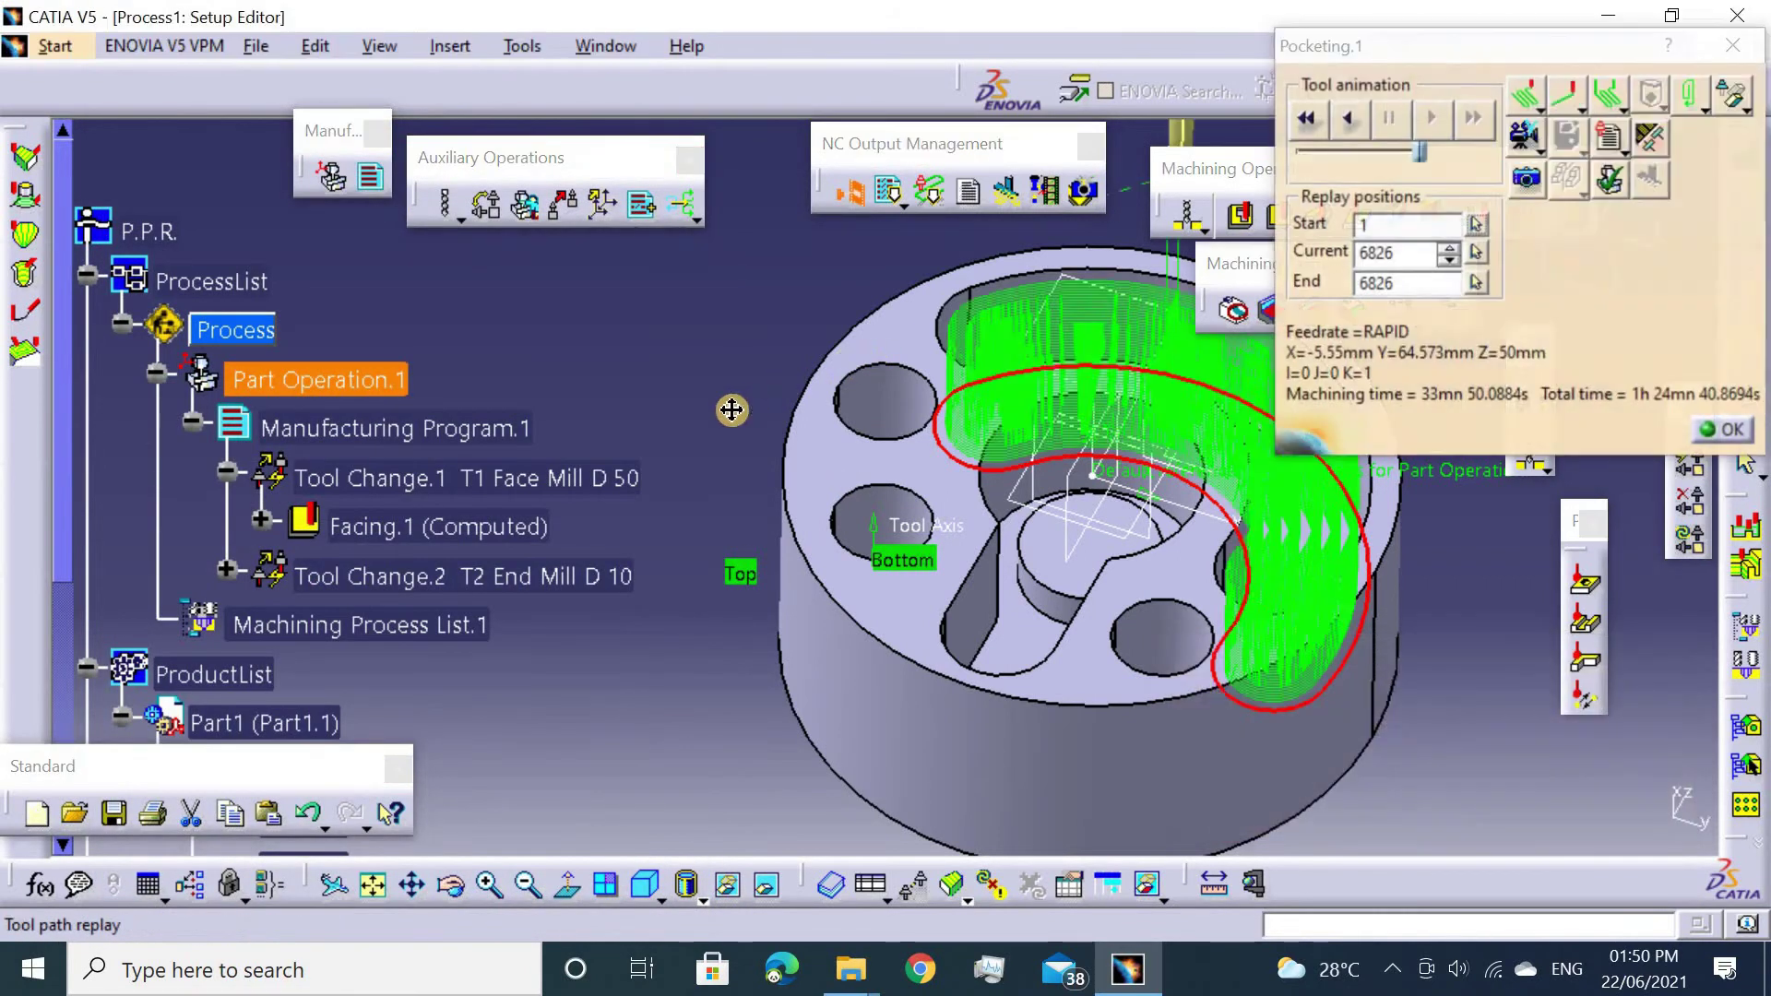
mouse_move(732, 406)
middle_mouse_down()
mouse_move(921, 682)
mouse_move(1066, 327)
middle_mouse_up()
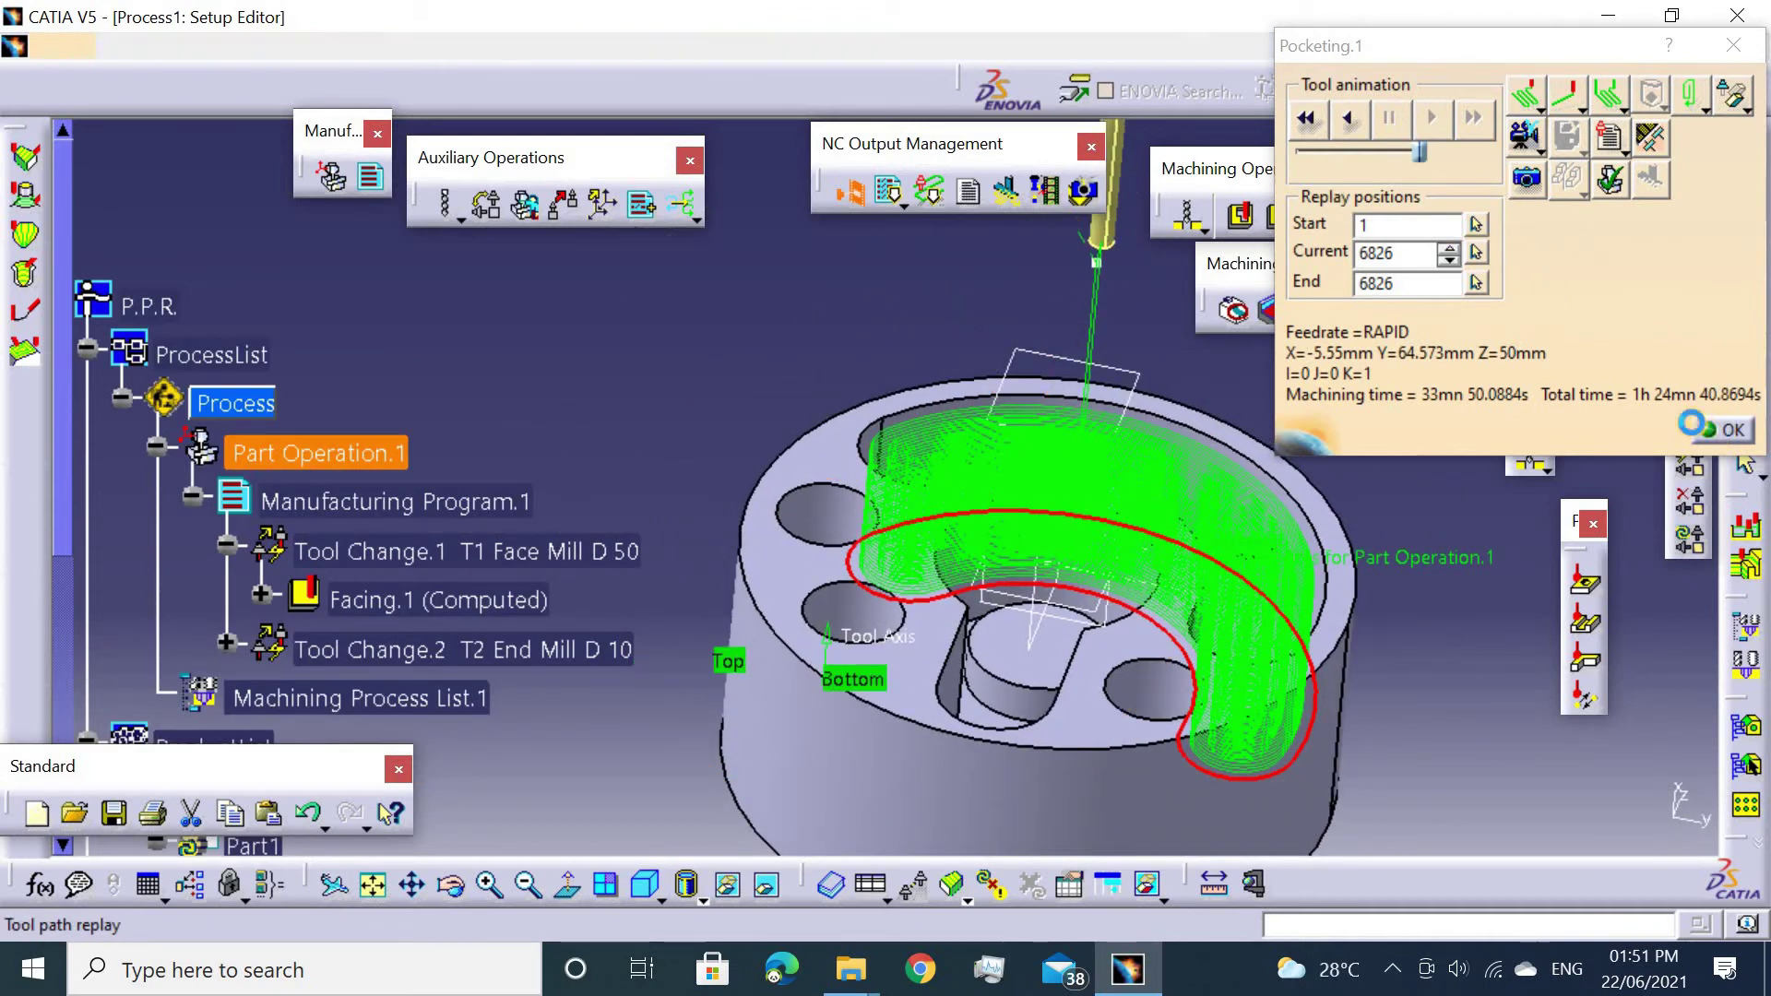
left_click(1722, 429)
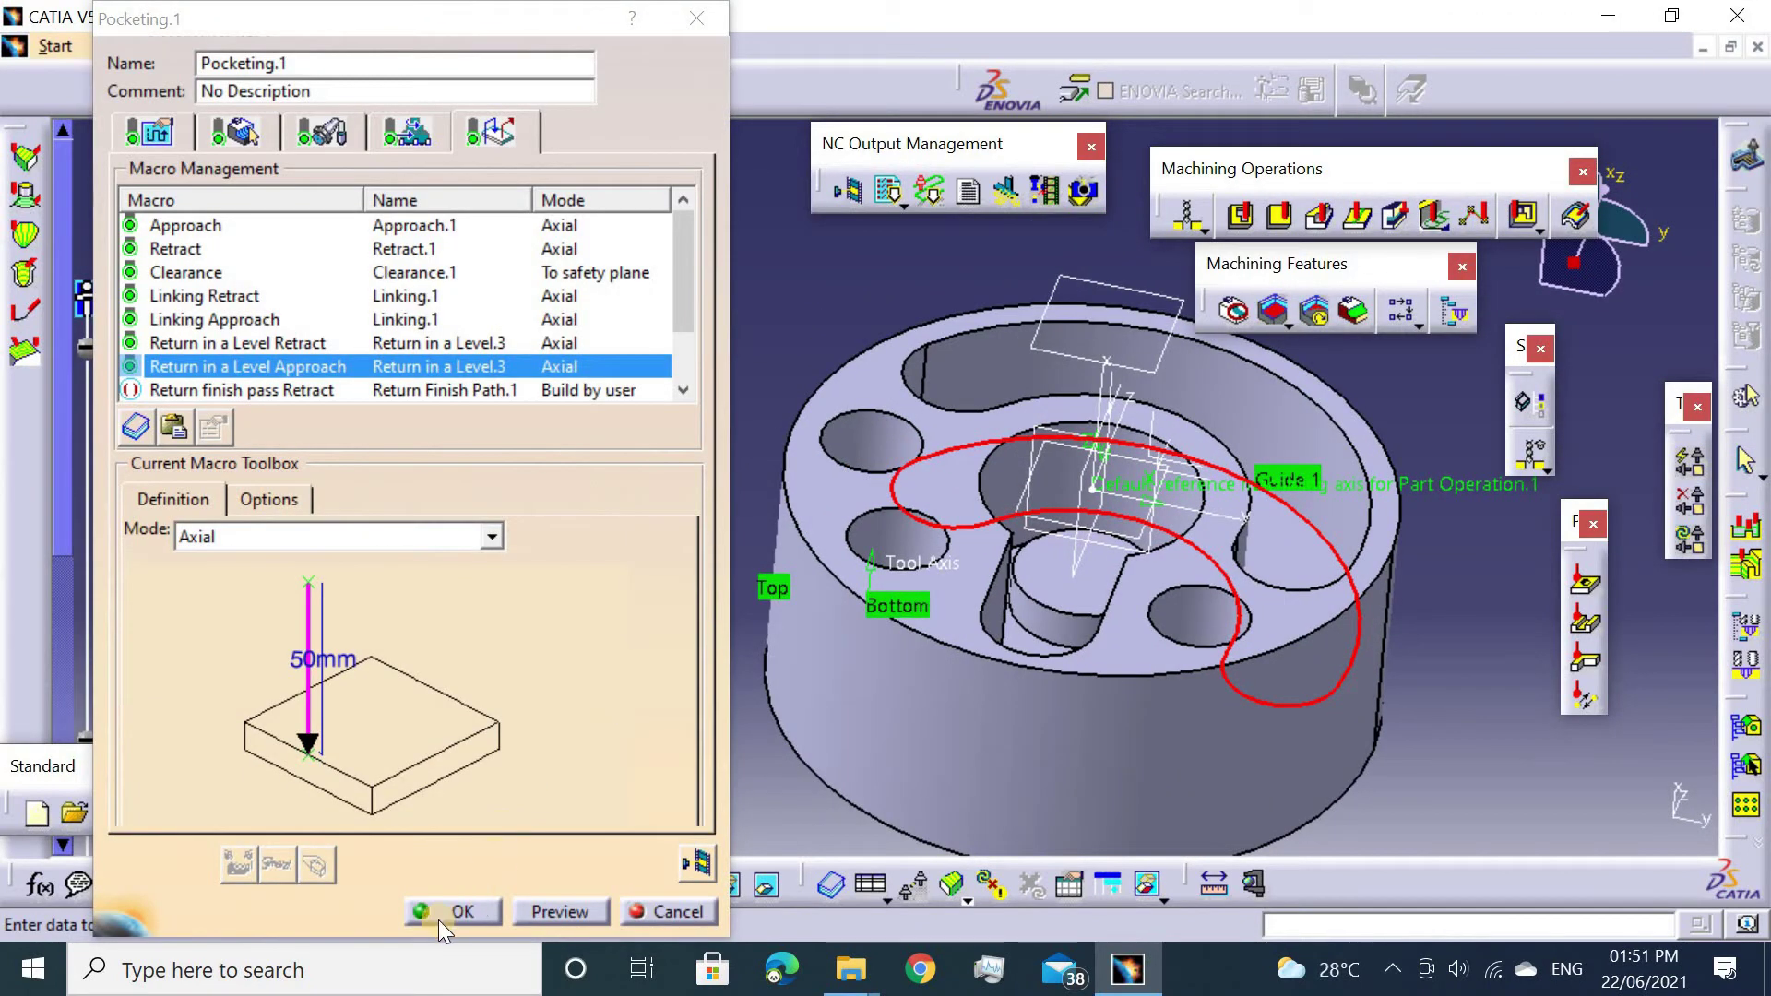
left_click(439, 920)
middle_click_drag(920, 466, 1216, 316)
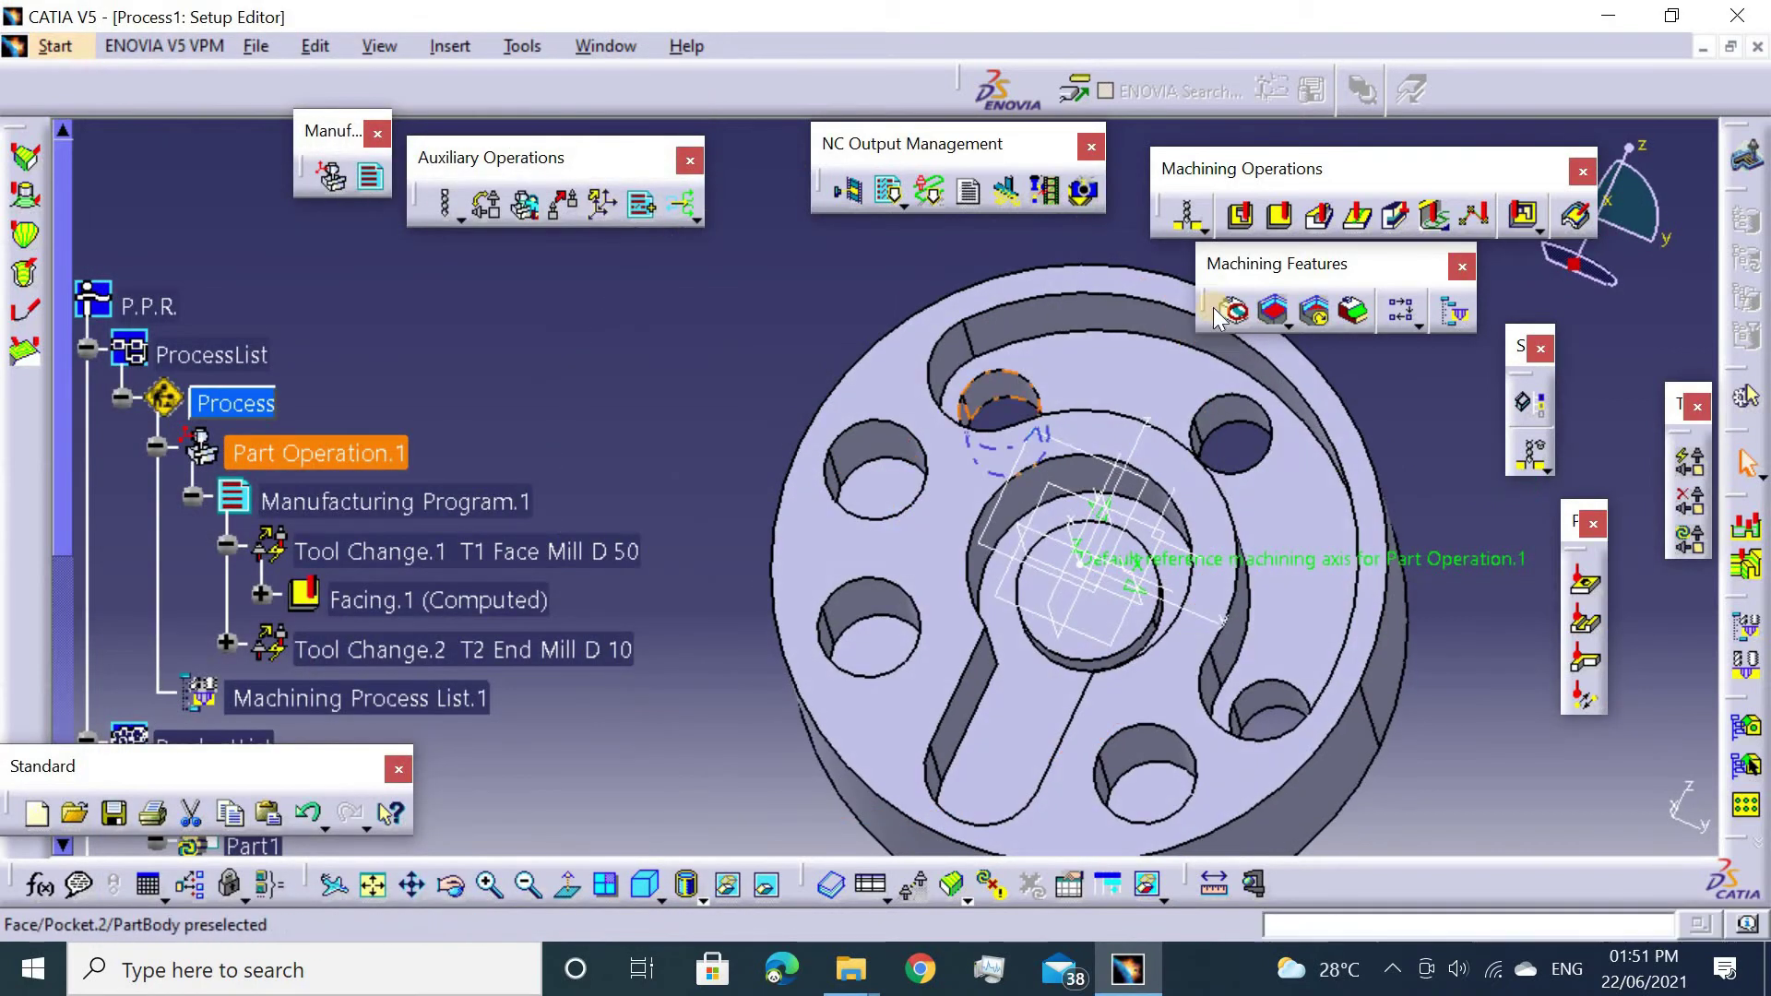
Add Pocketing.2 with the part's top face as top plane, the pocket bottom face, and closed pocket.
left_click(1241, 215)
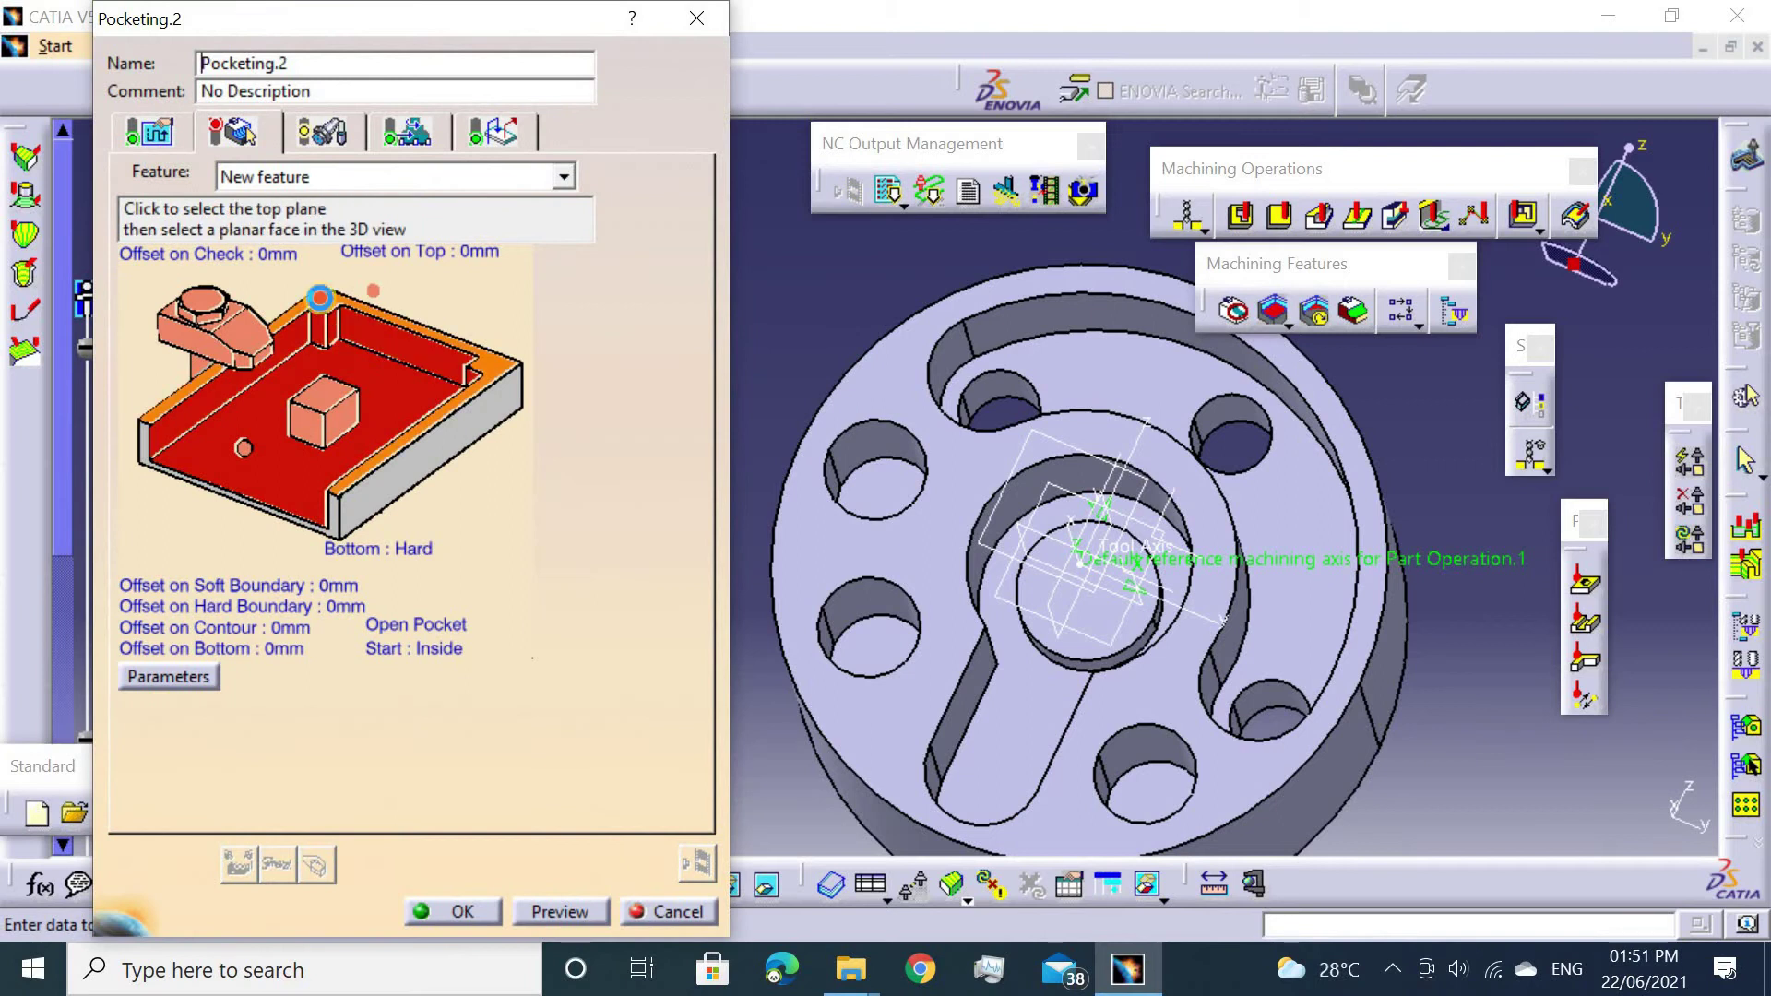
left_click(314, 322)
left_click(937, 545)
left_click(277, 433)
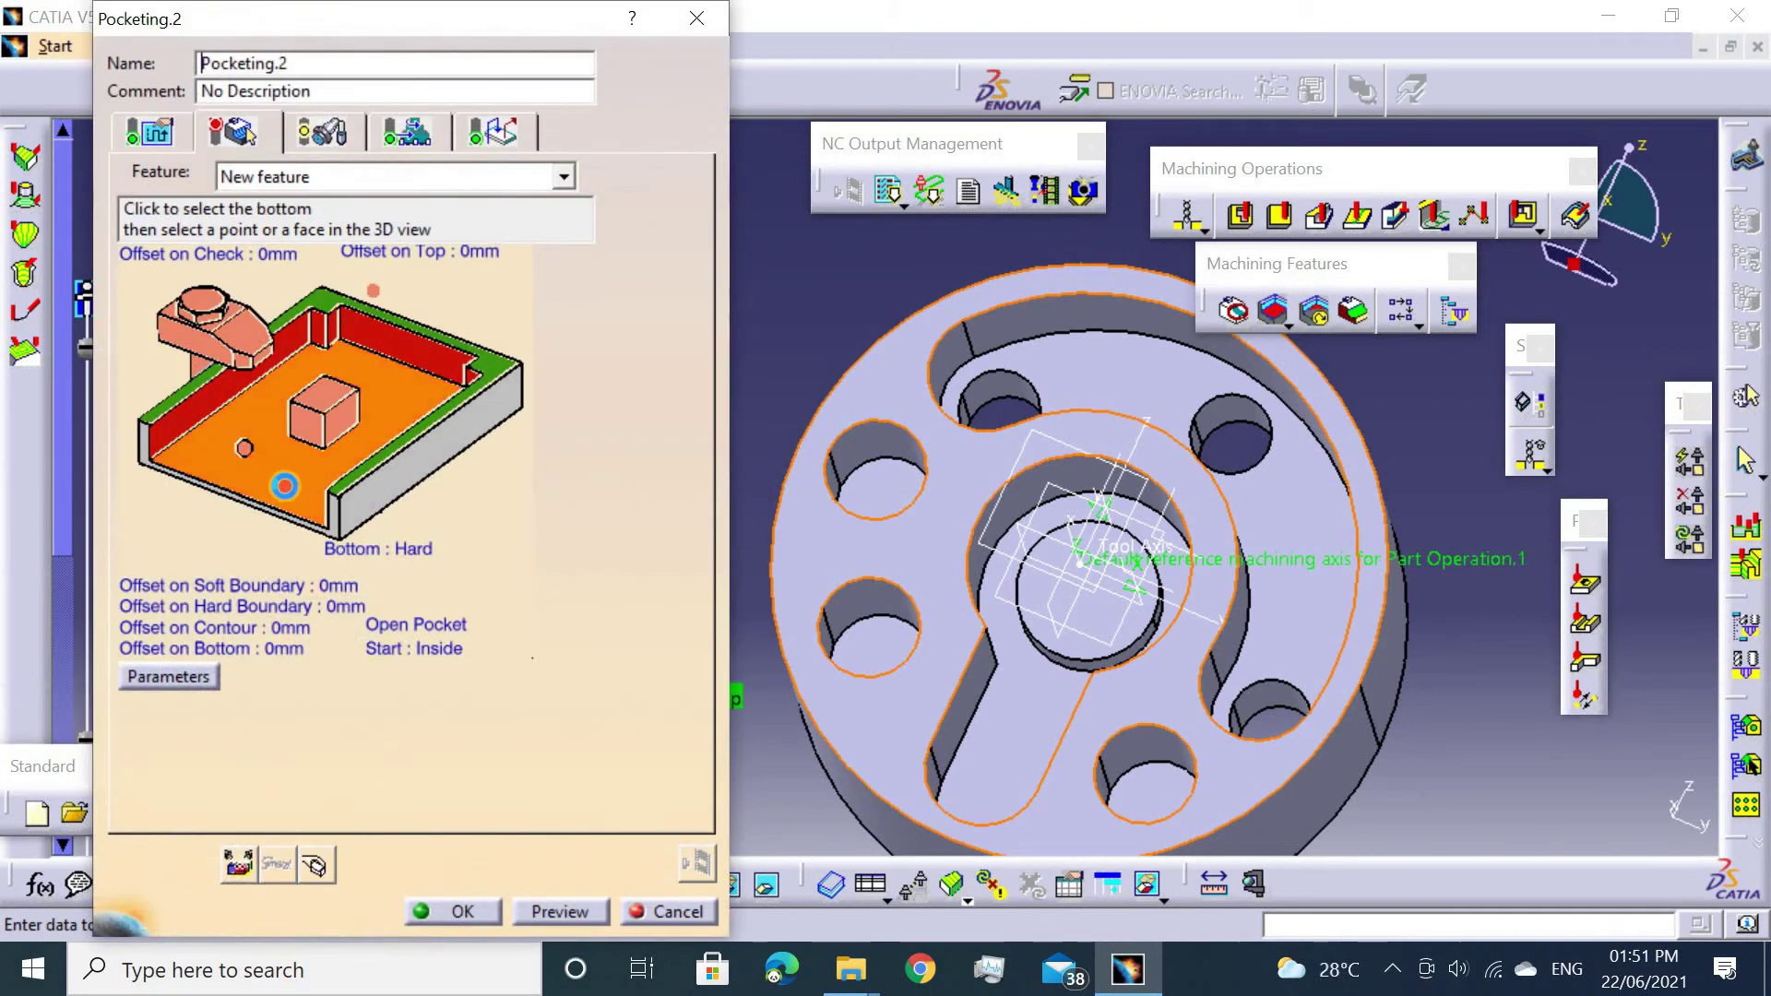
left_click(1015, 747)
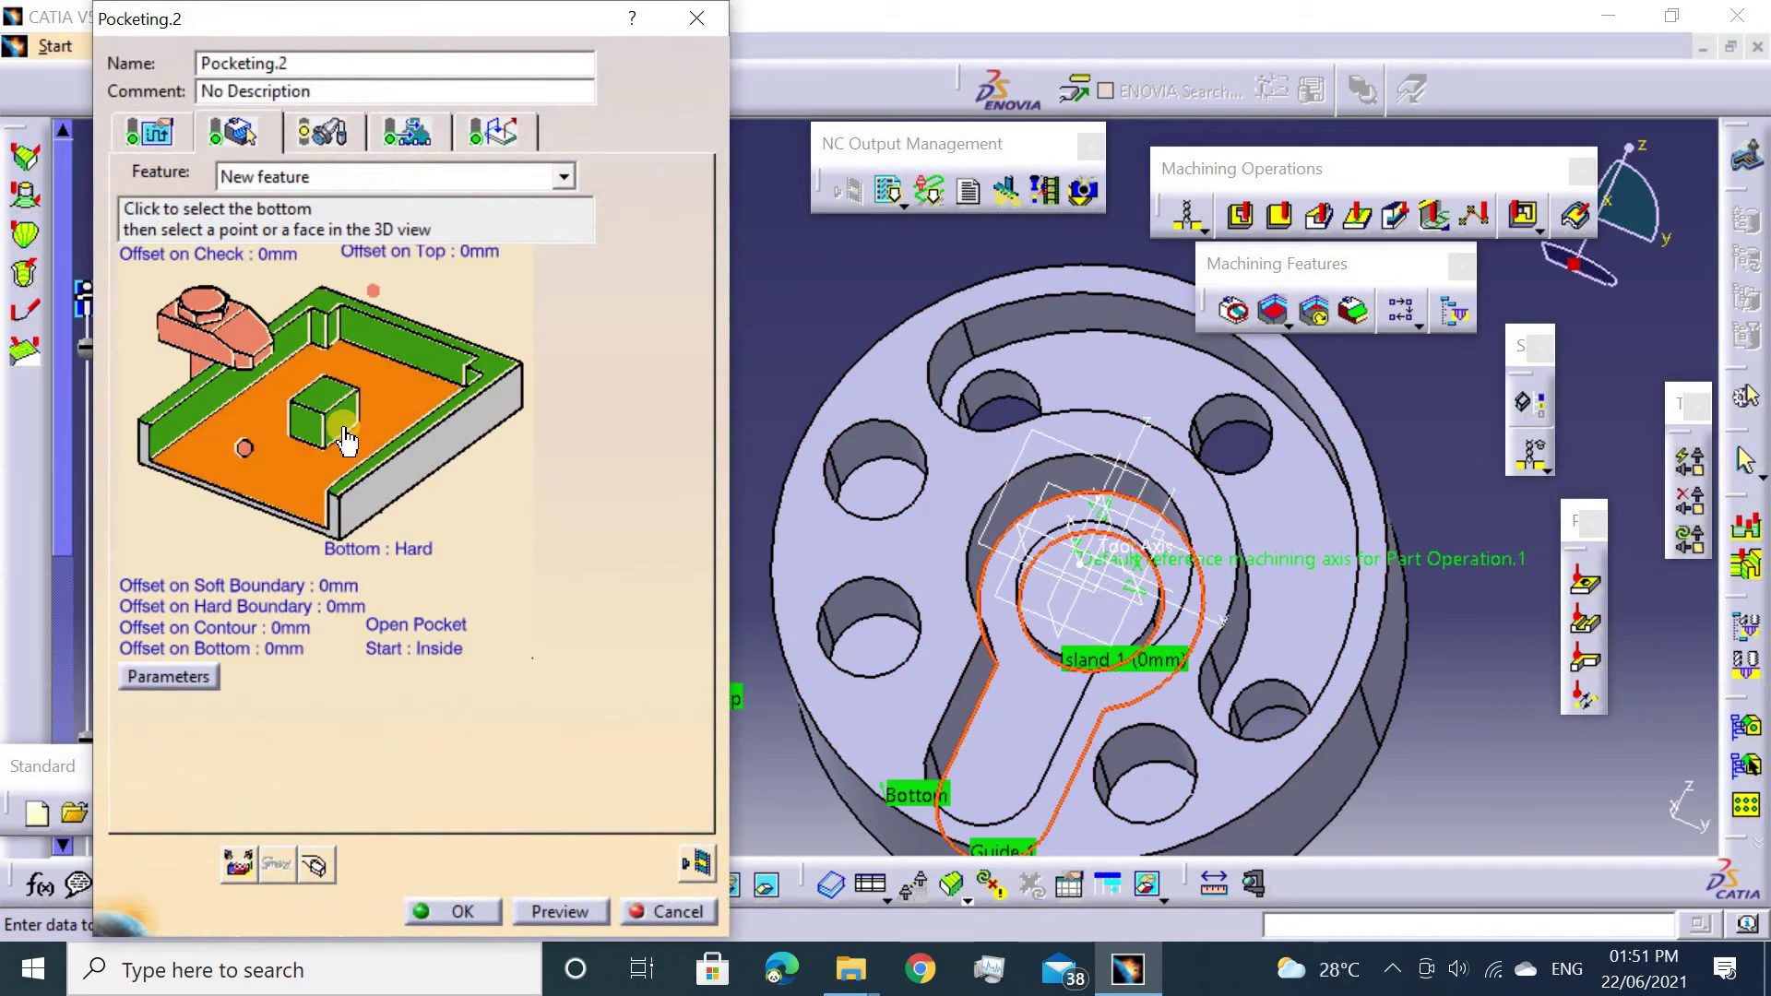
left_click(391, 635)
Replay the Pocketing.2 toolpath, close the replay, and confirm the operation.
left_click(697, 864)
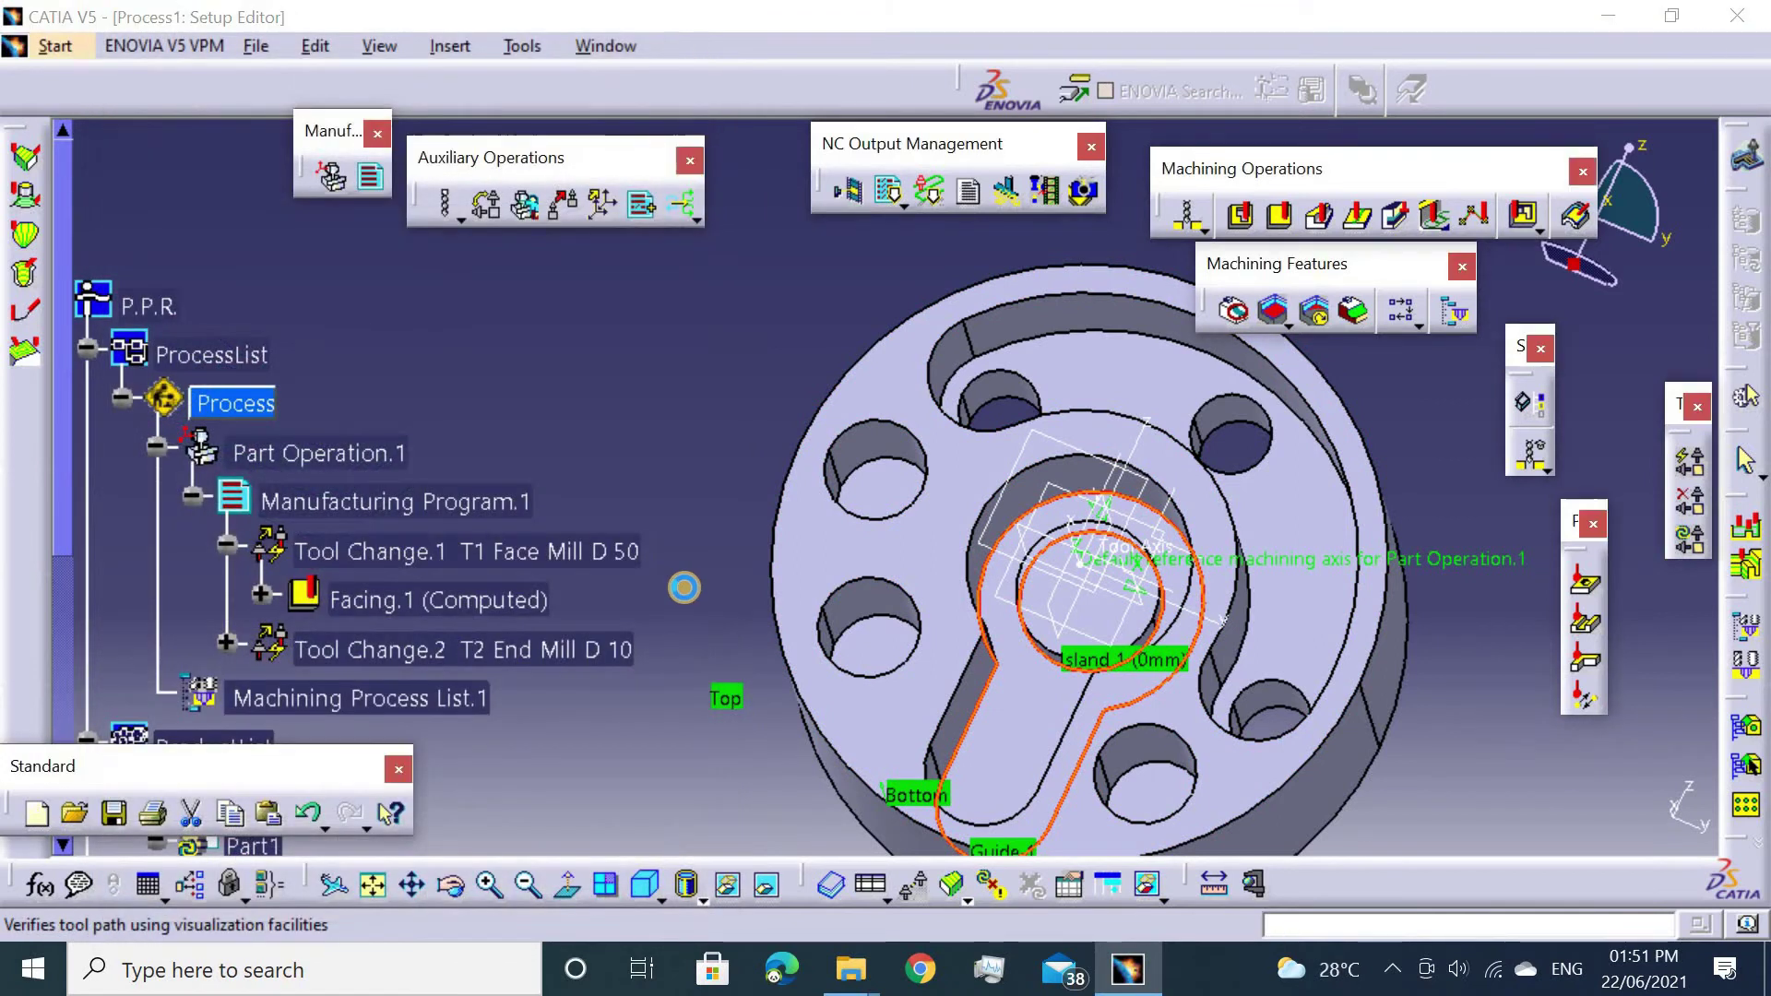
middle_click_drag(775, 631, 704, 506)
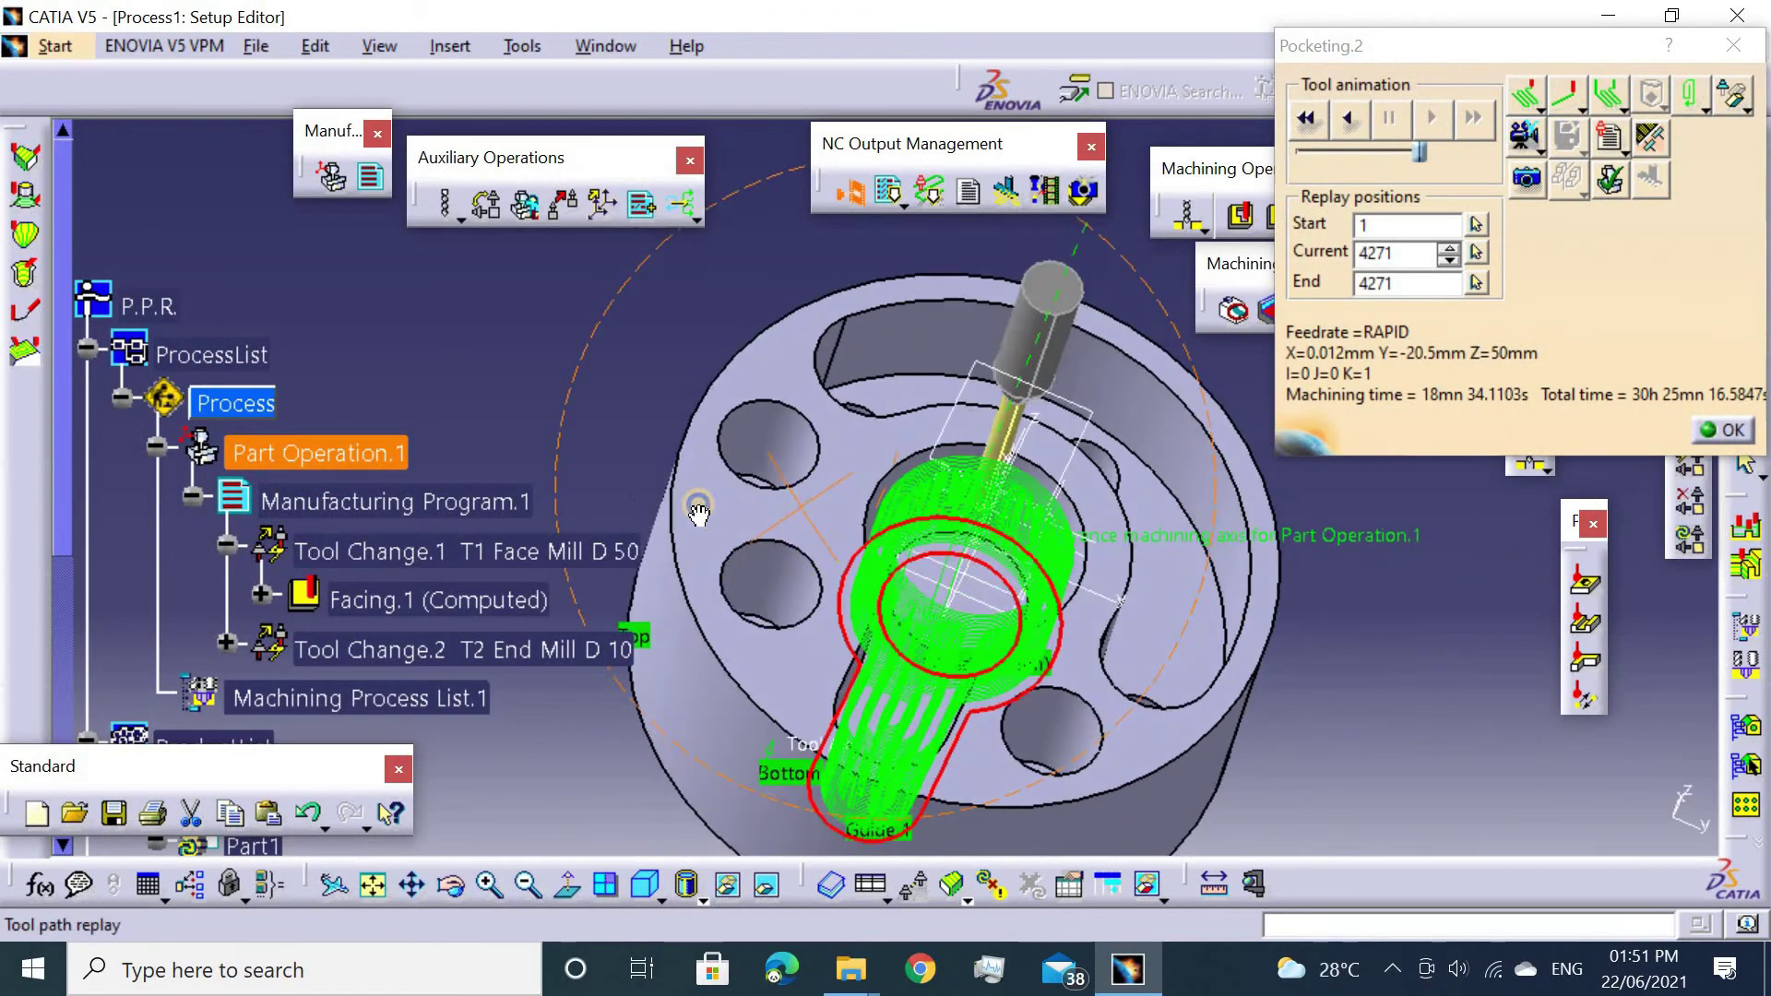
left_click(1722, 431)
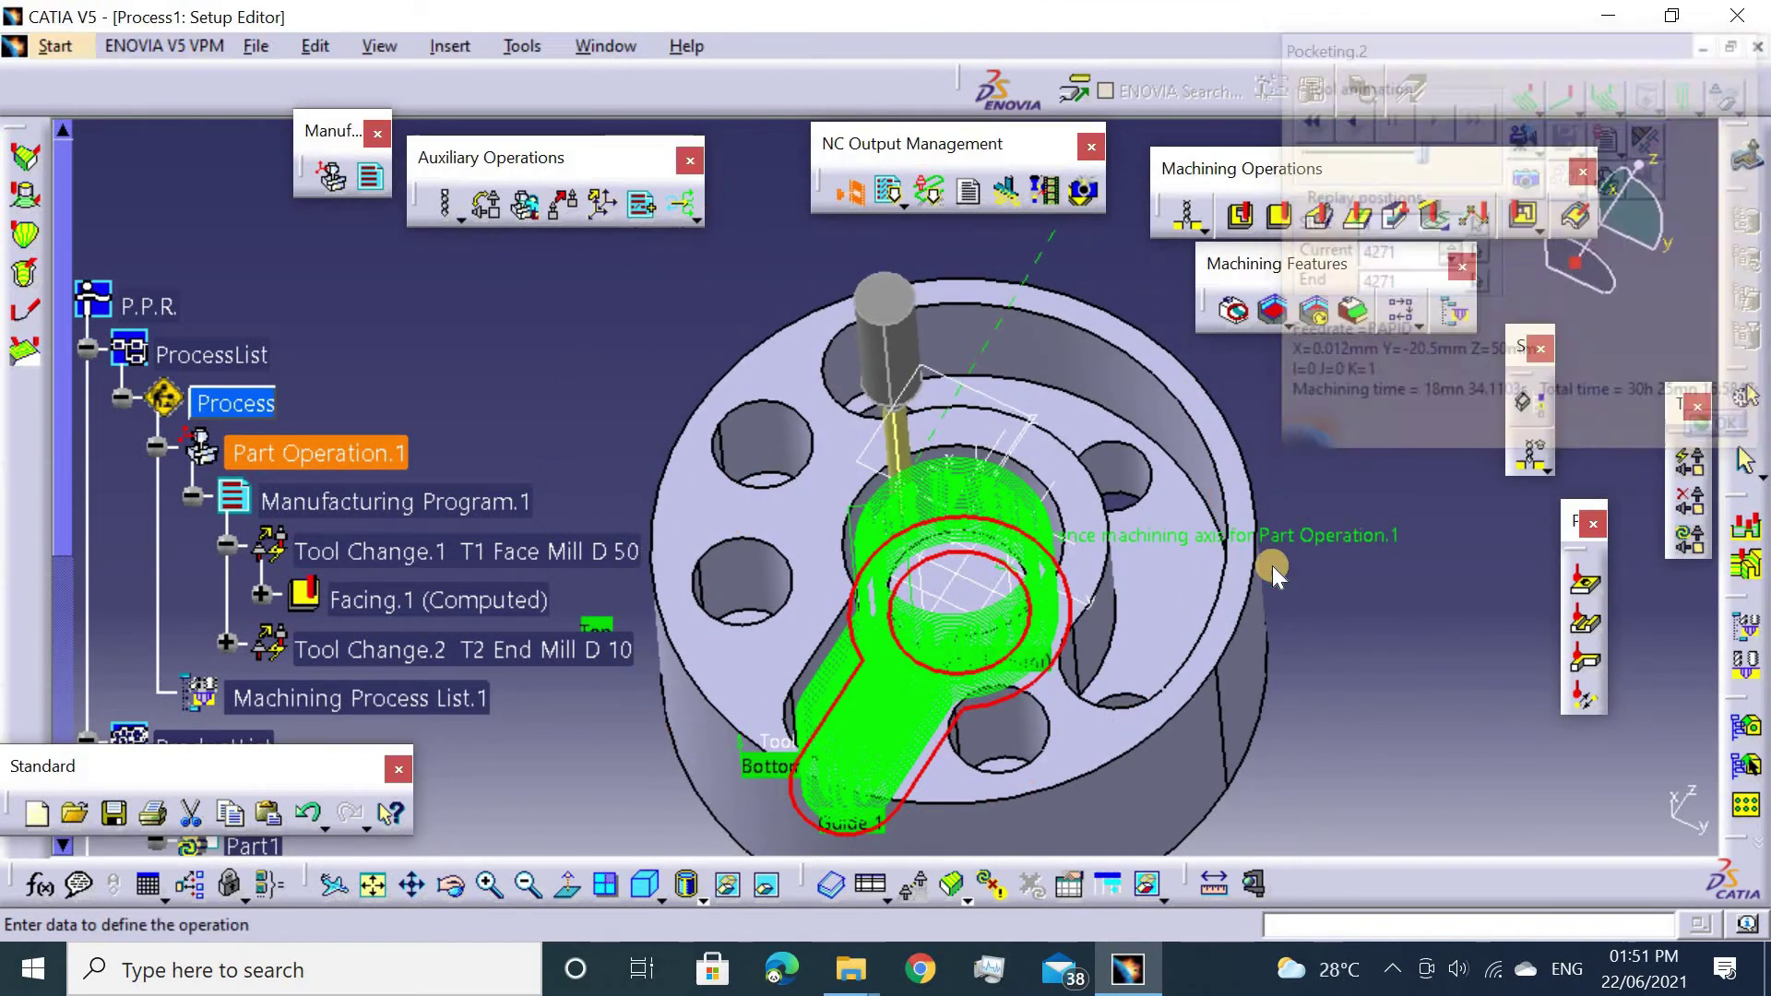
left_click(457, 911)
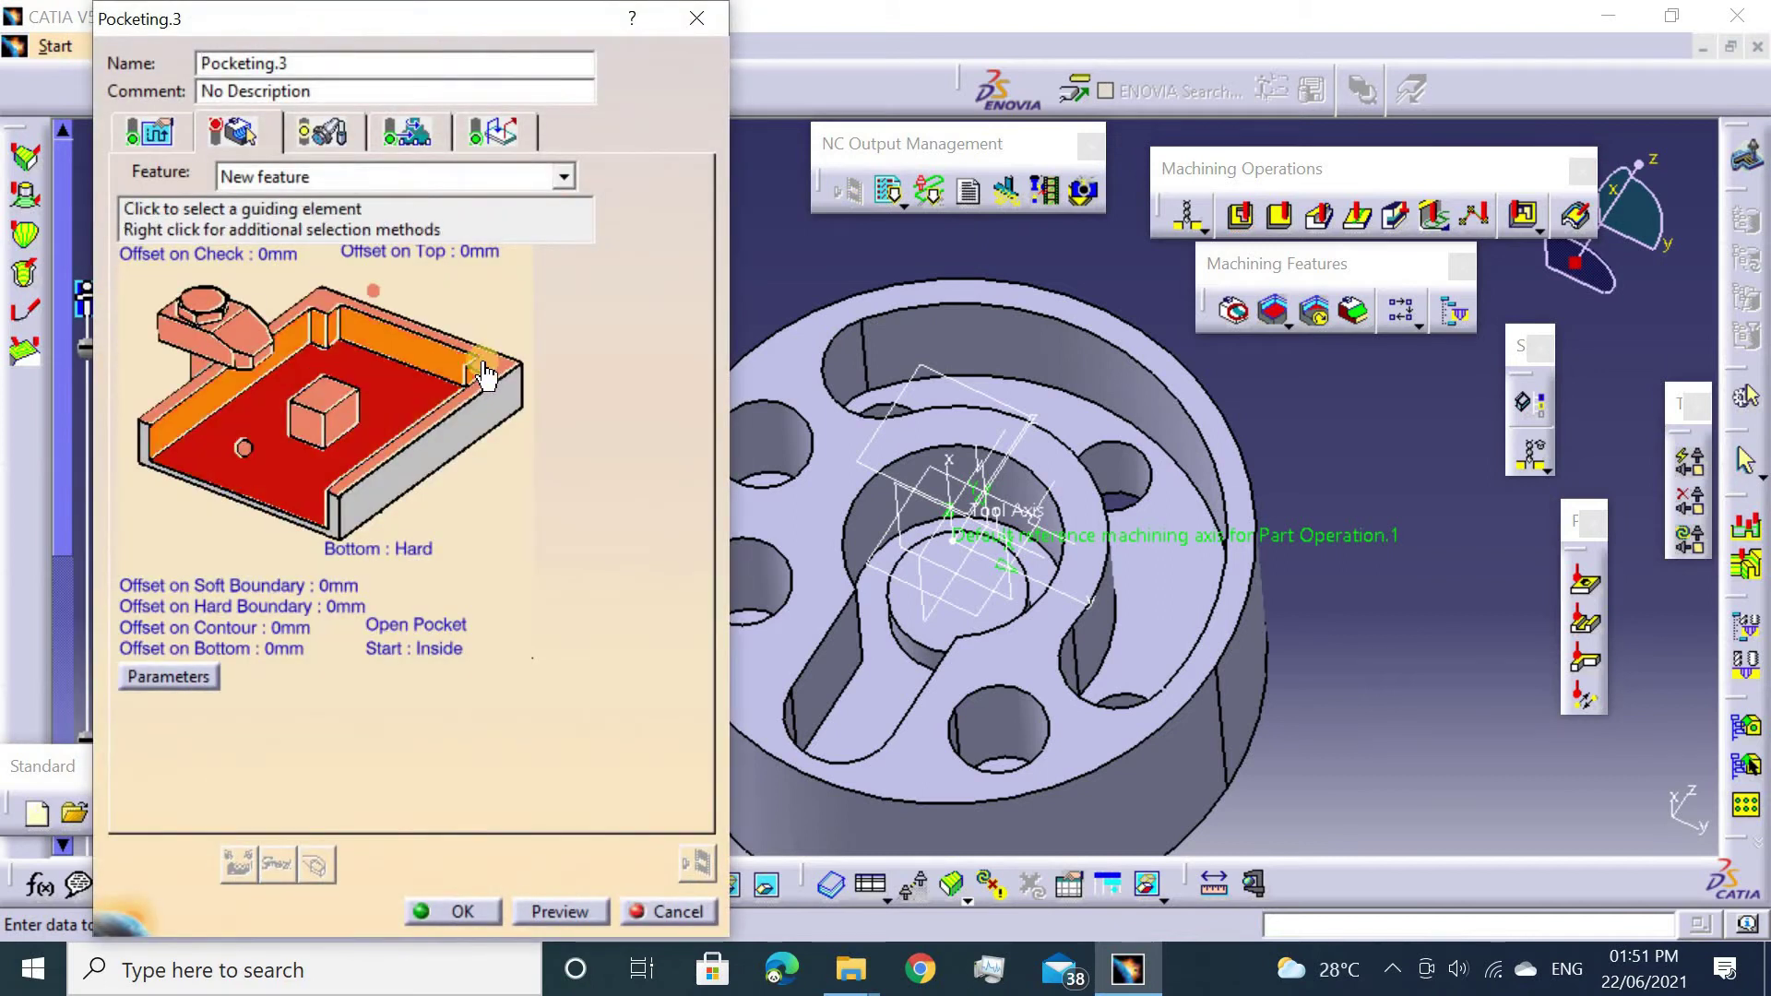
Define Pocketing.3 from the top face to the central hole's bottom, replay it, and confirm.
left_click(203, 351)
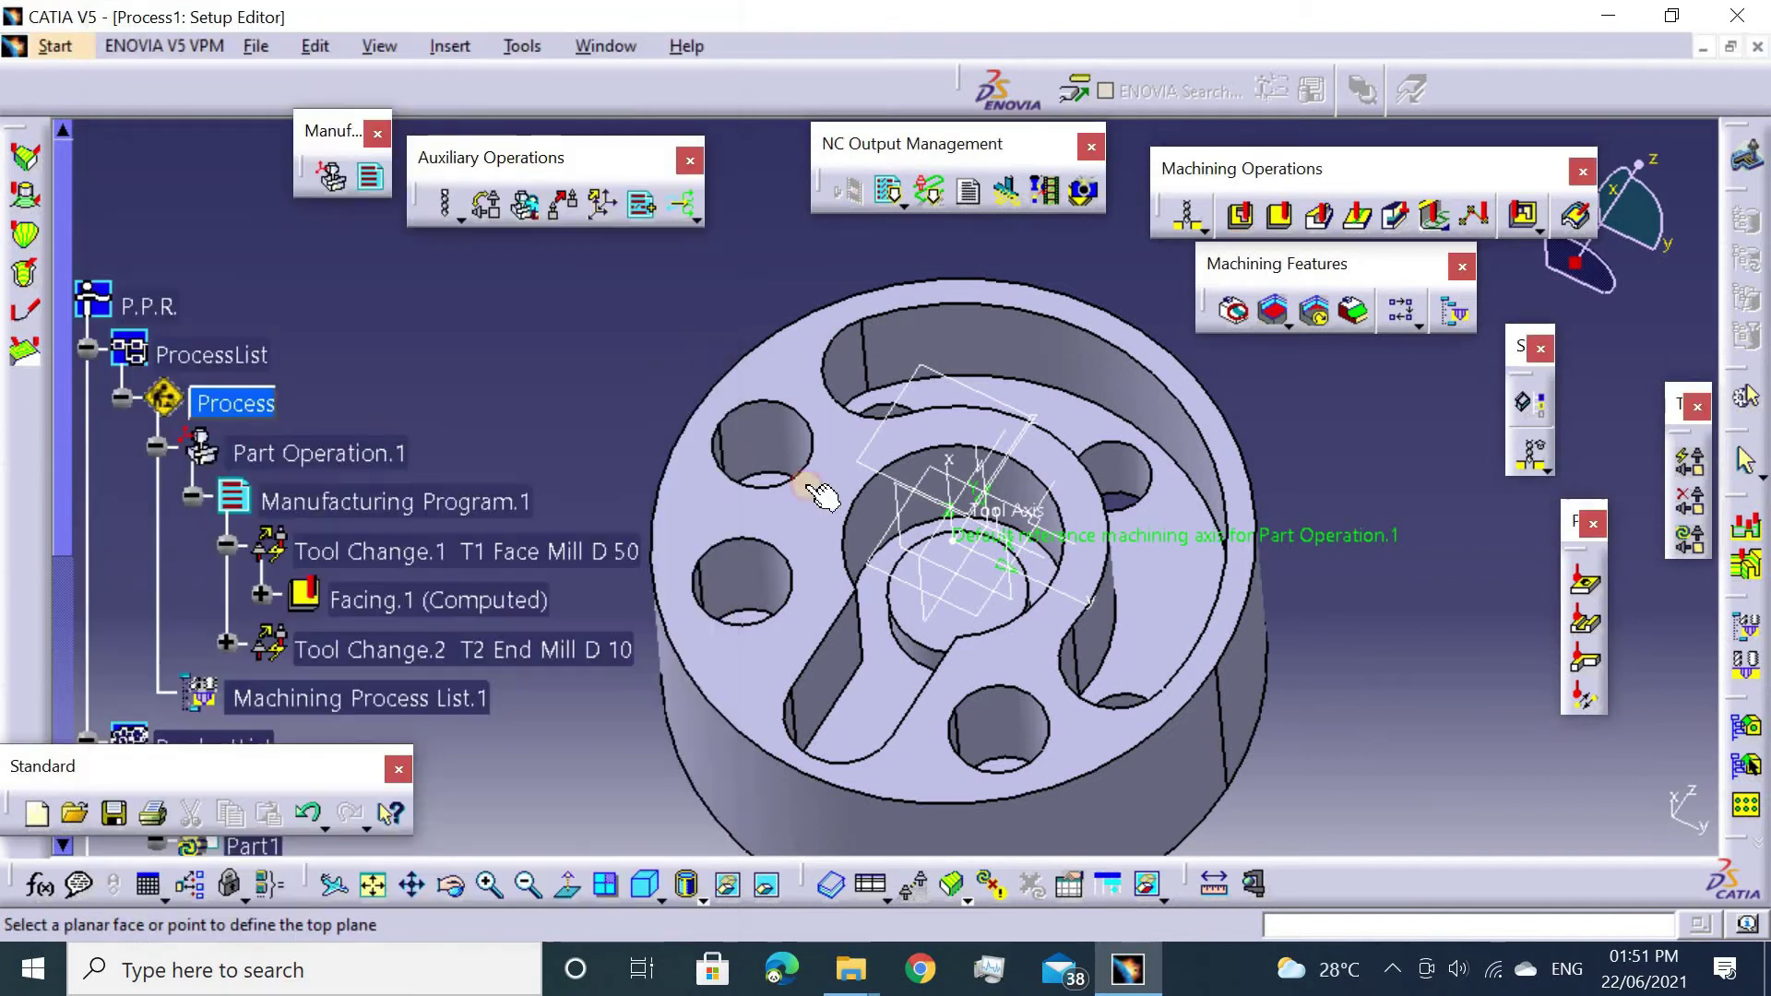
left_click(791, 493)
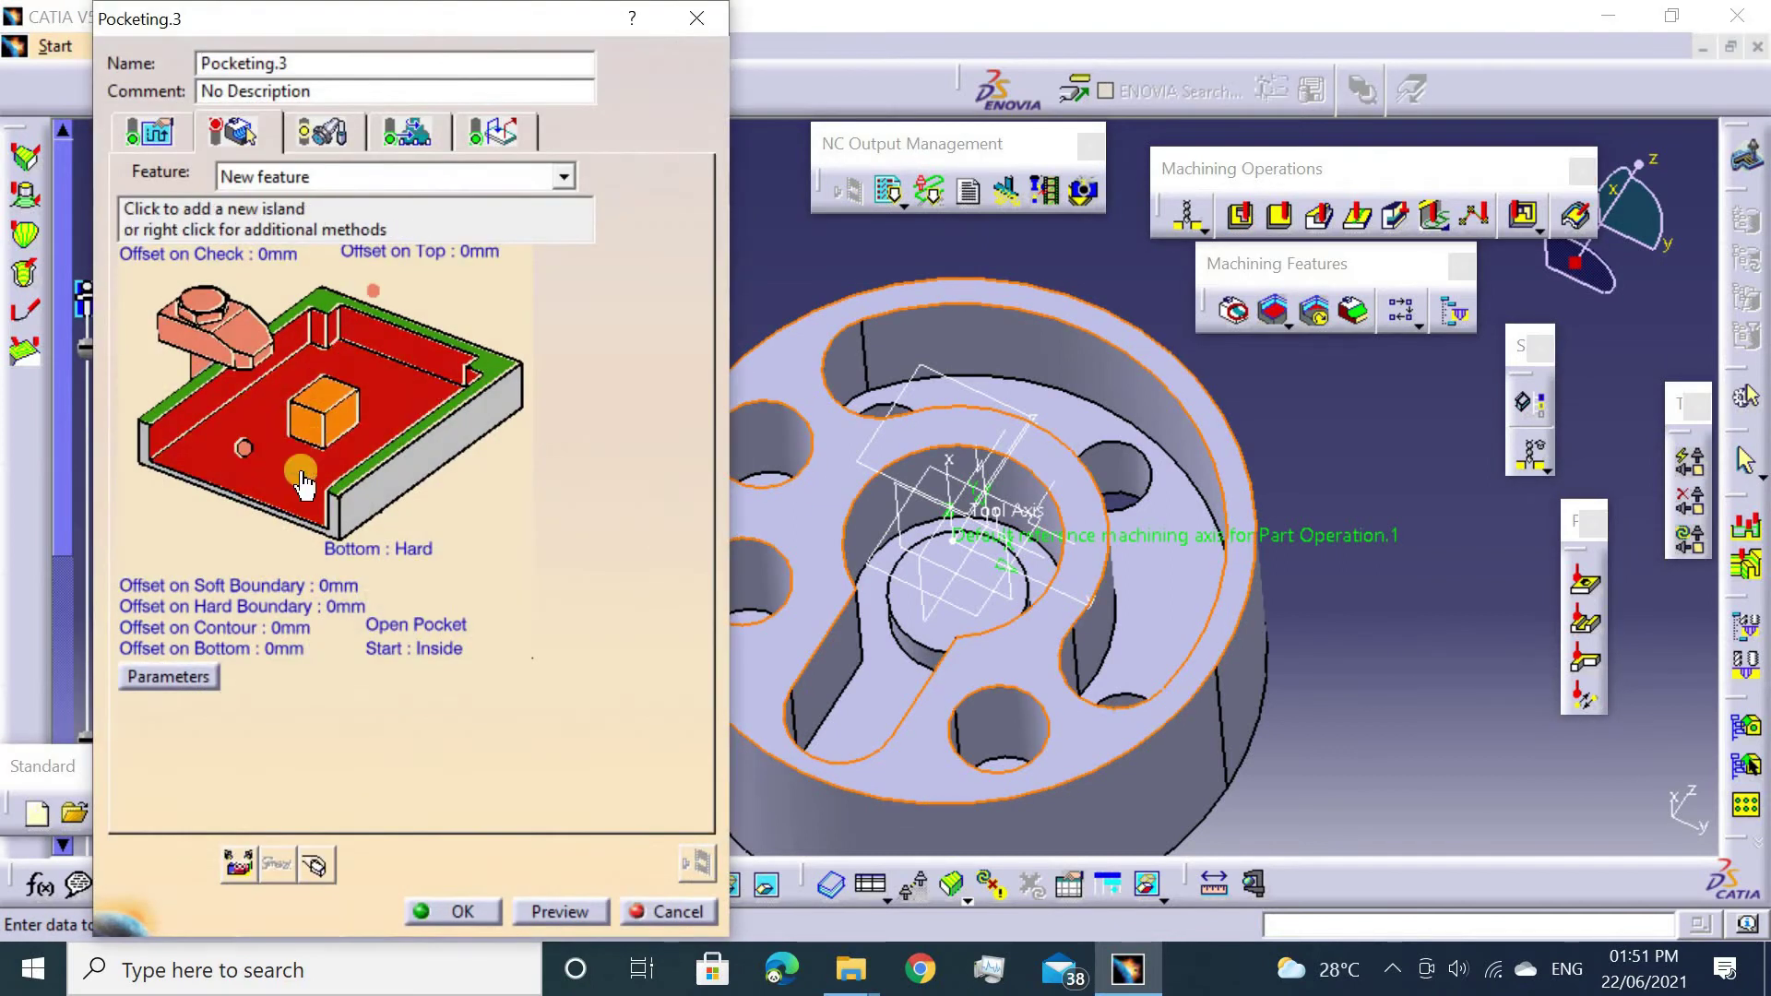
left_click(309, 480)
left_click(934, 635)
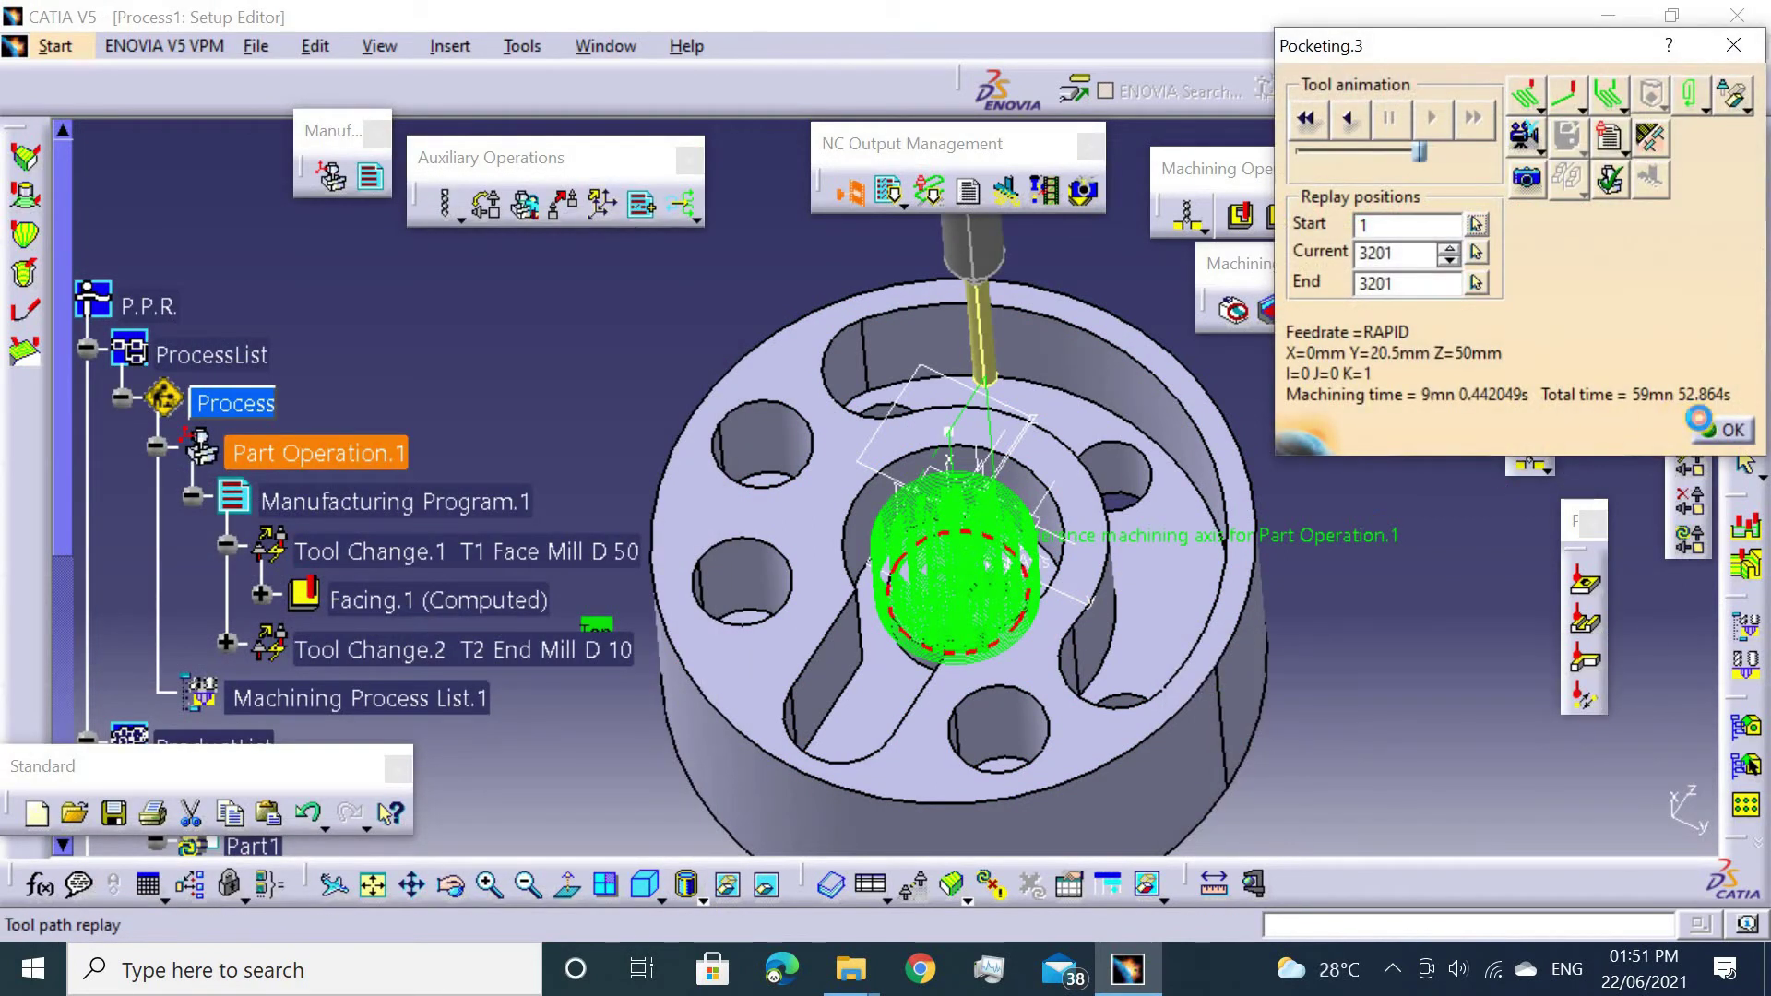
left_click(1704, 427)
left_click(454, 911)
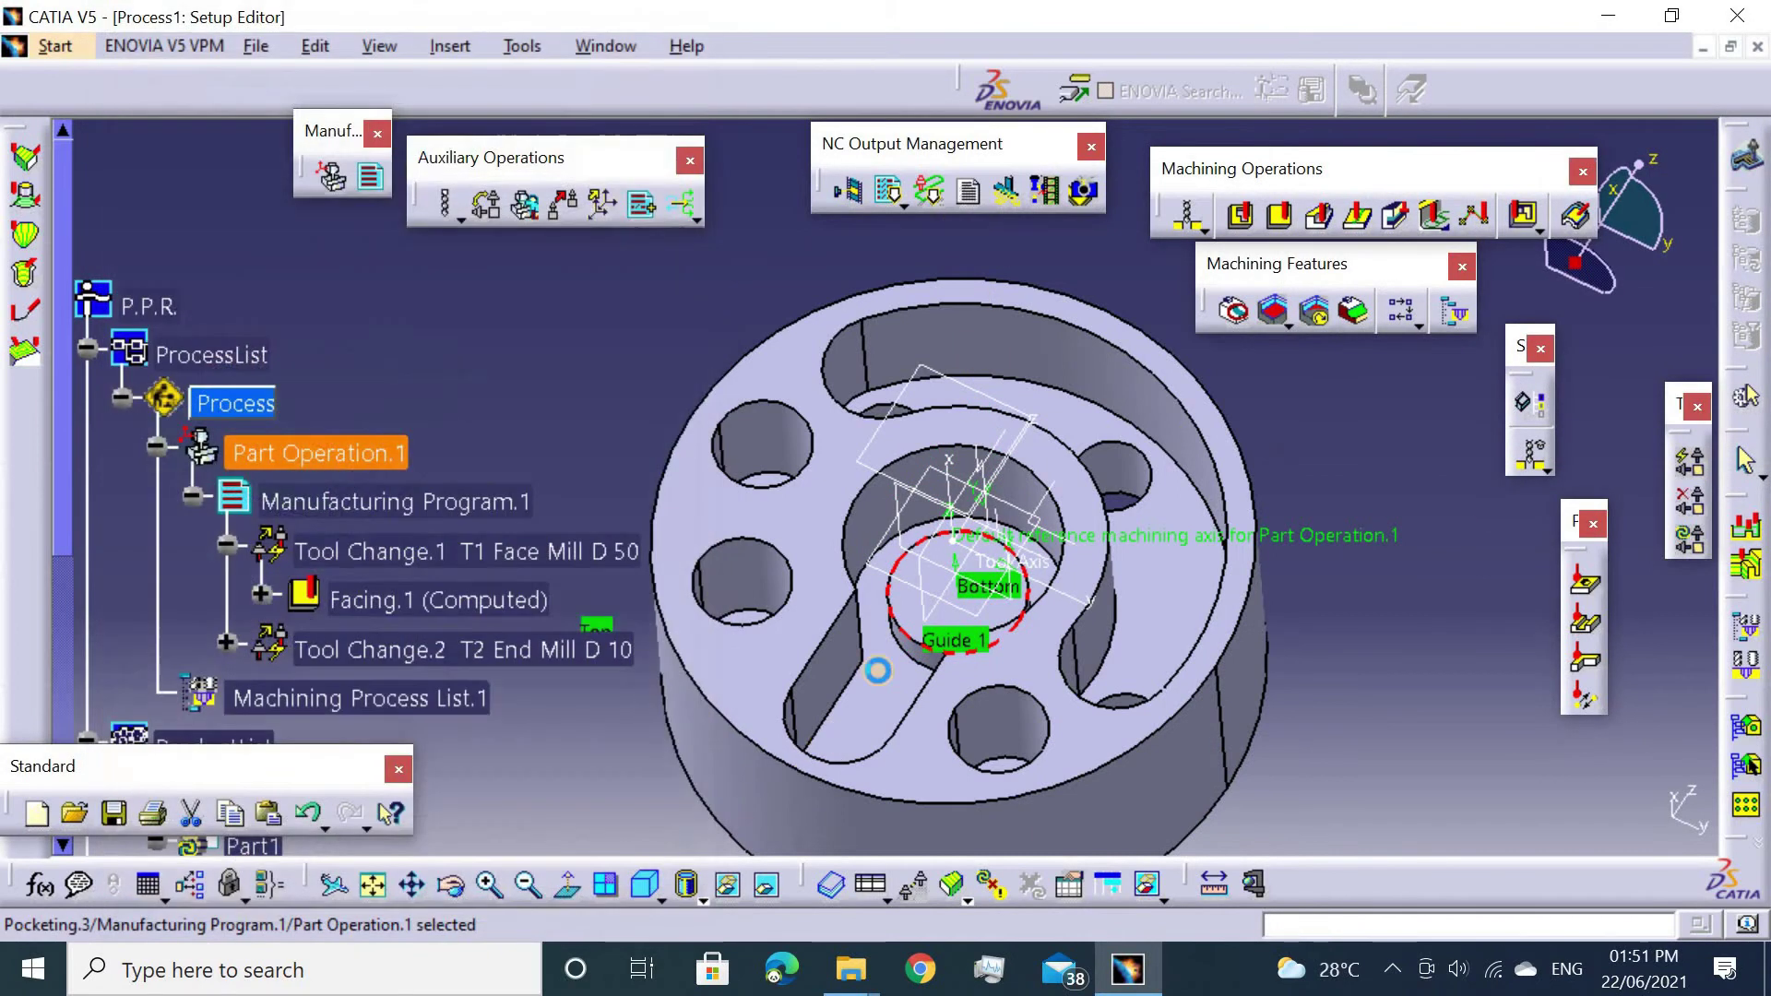
Start Drilling.1 on the part's top surface and its three 25mm holes.
left_click(1187, 216)
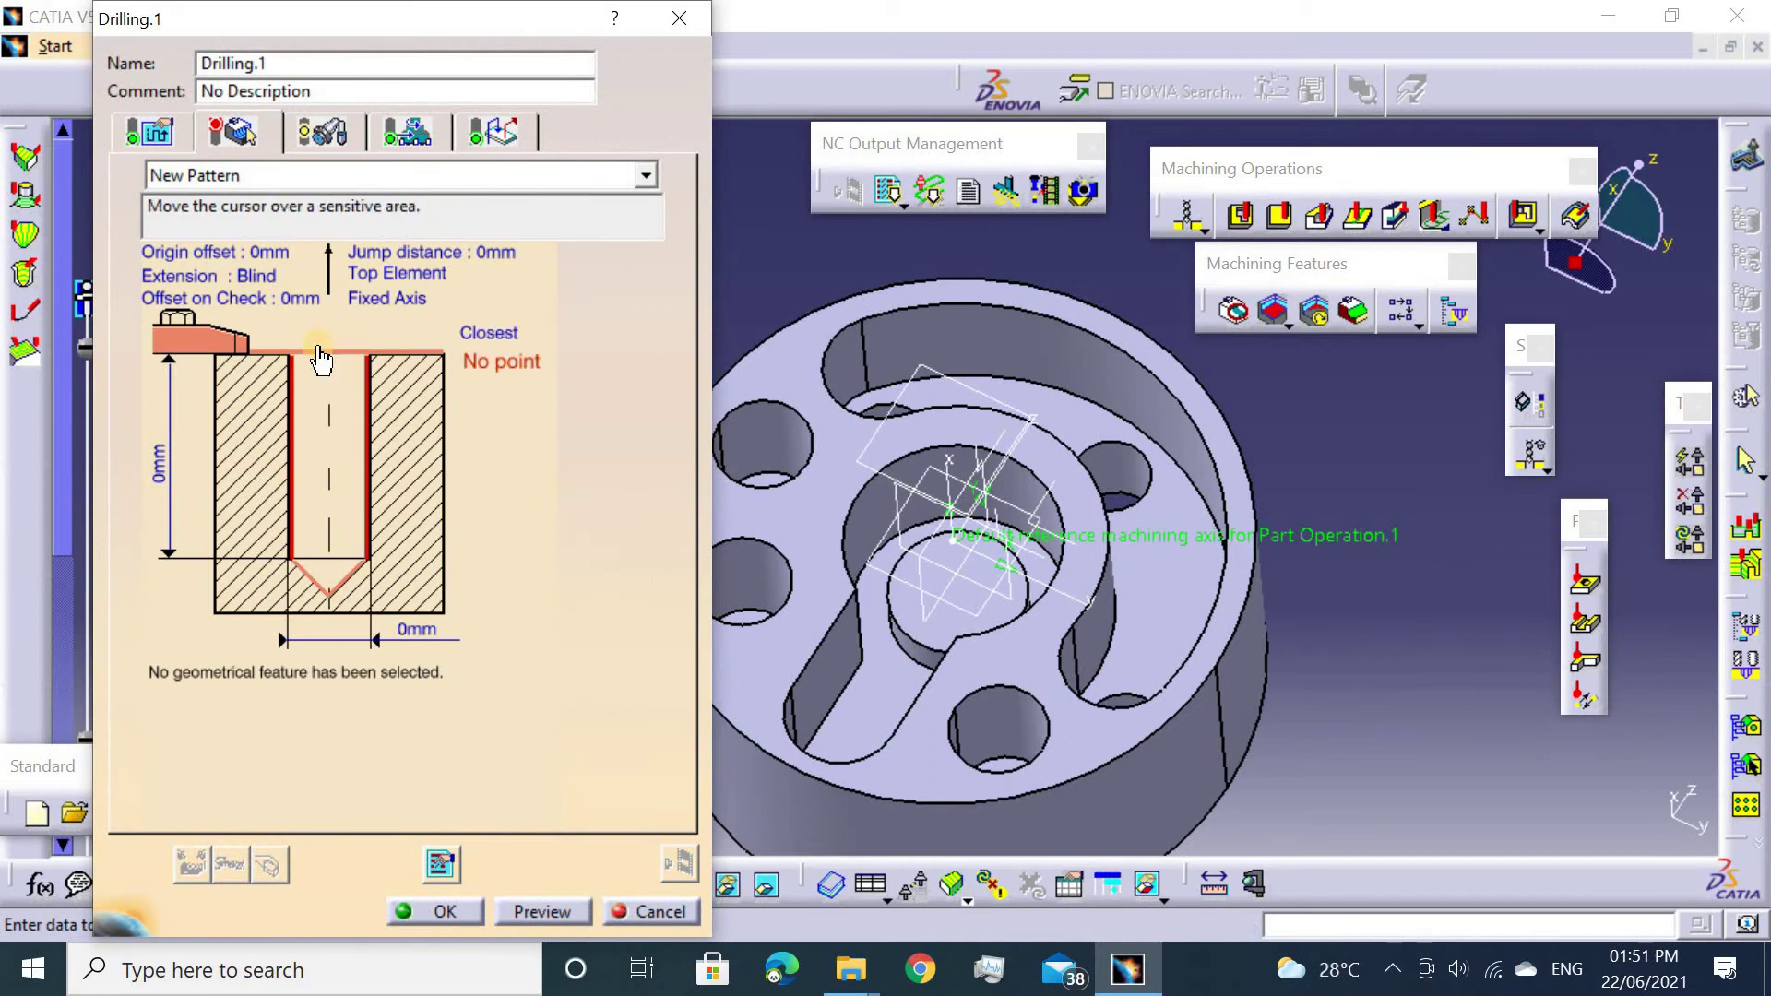
left_click(407, 359)
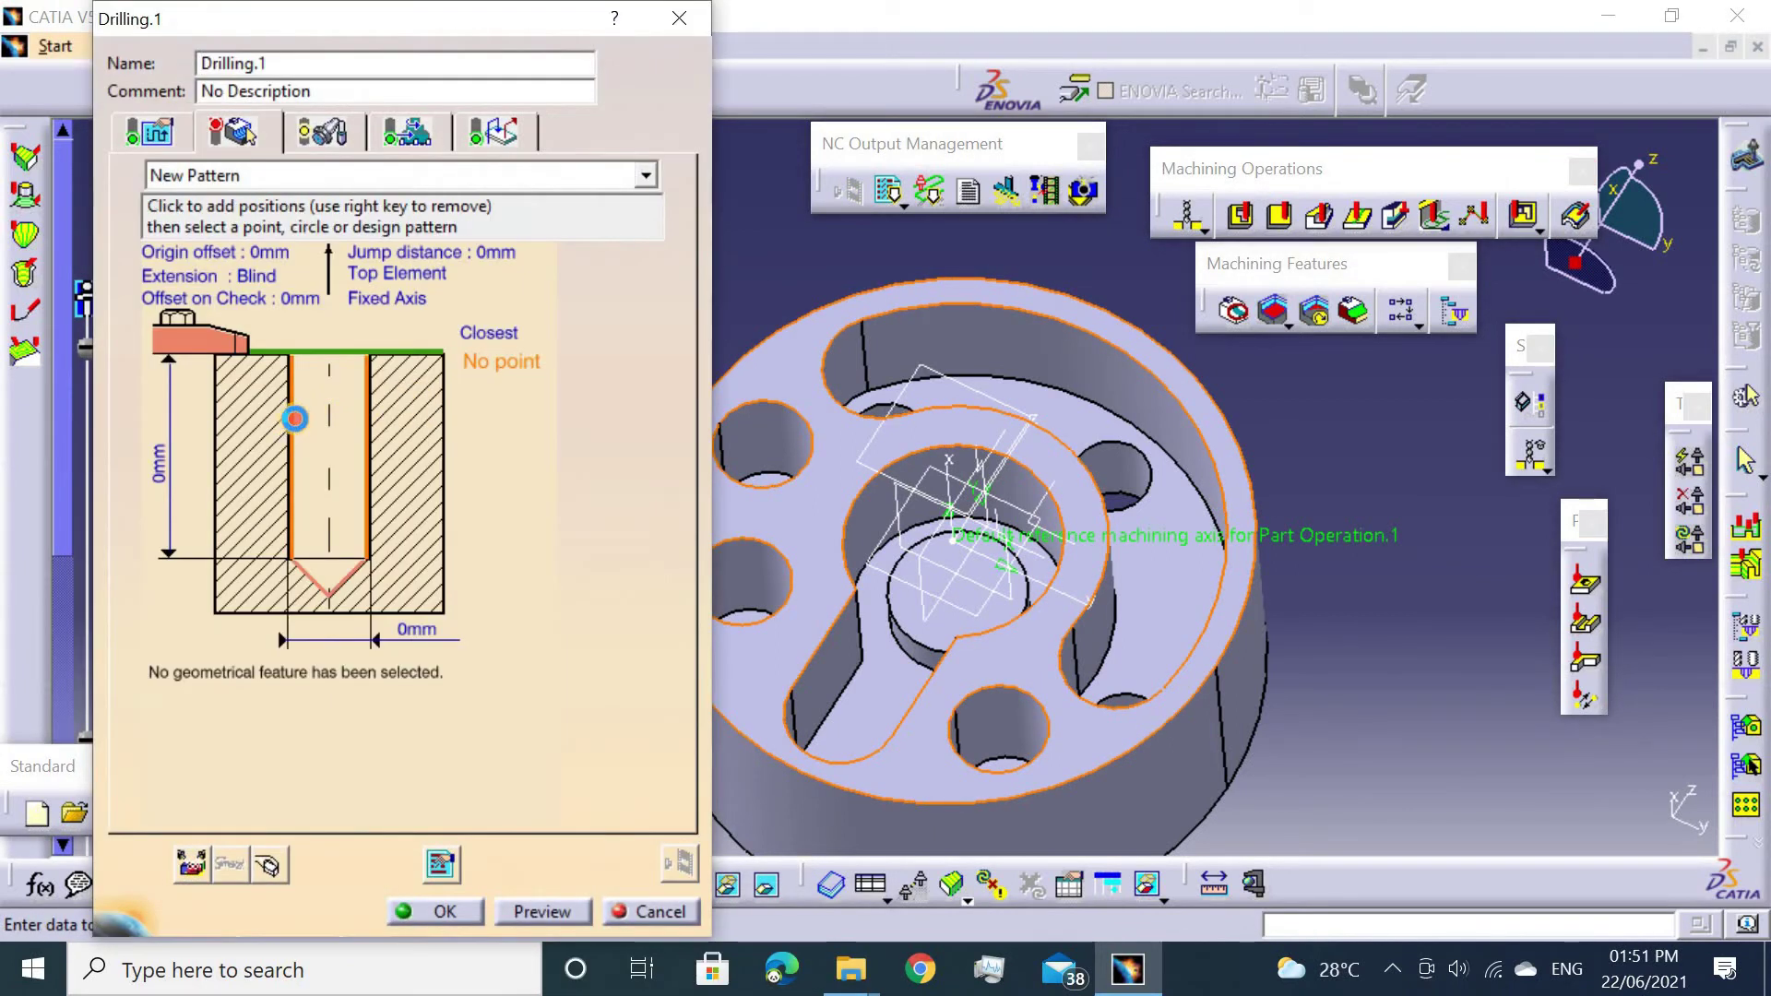
left_click(292, 443)
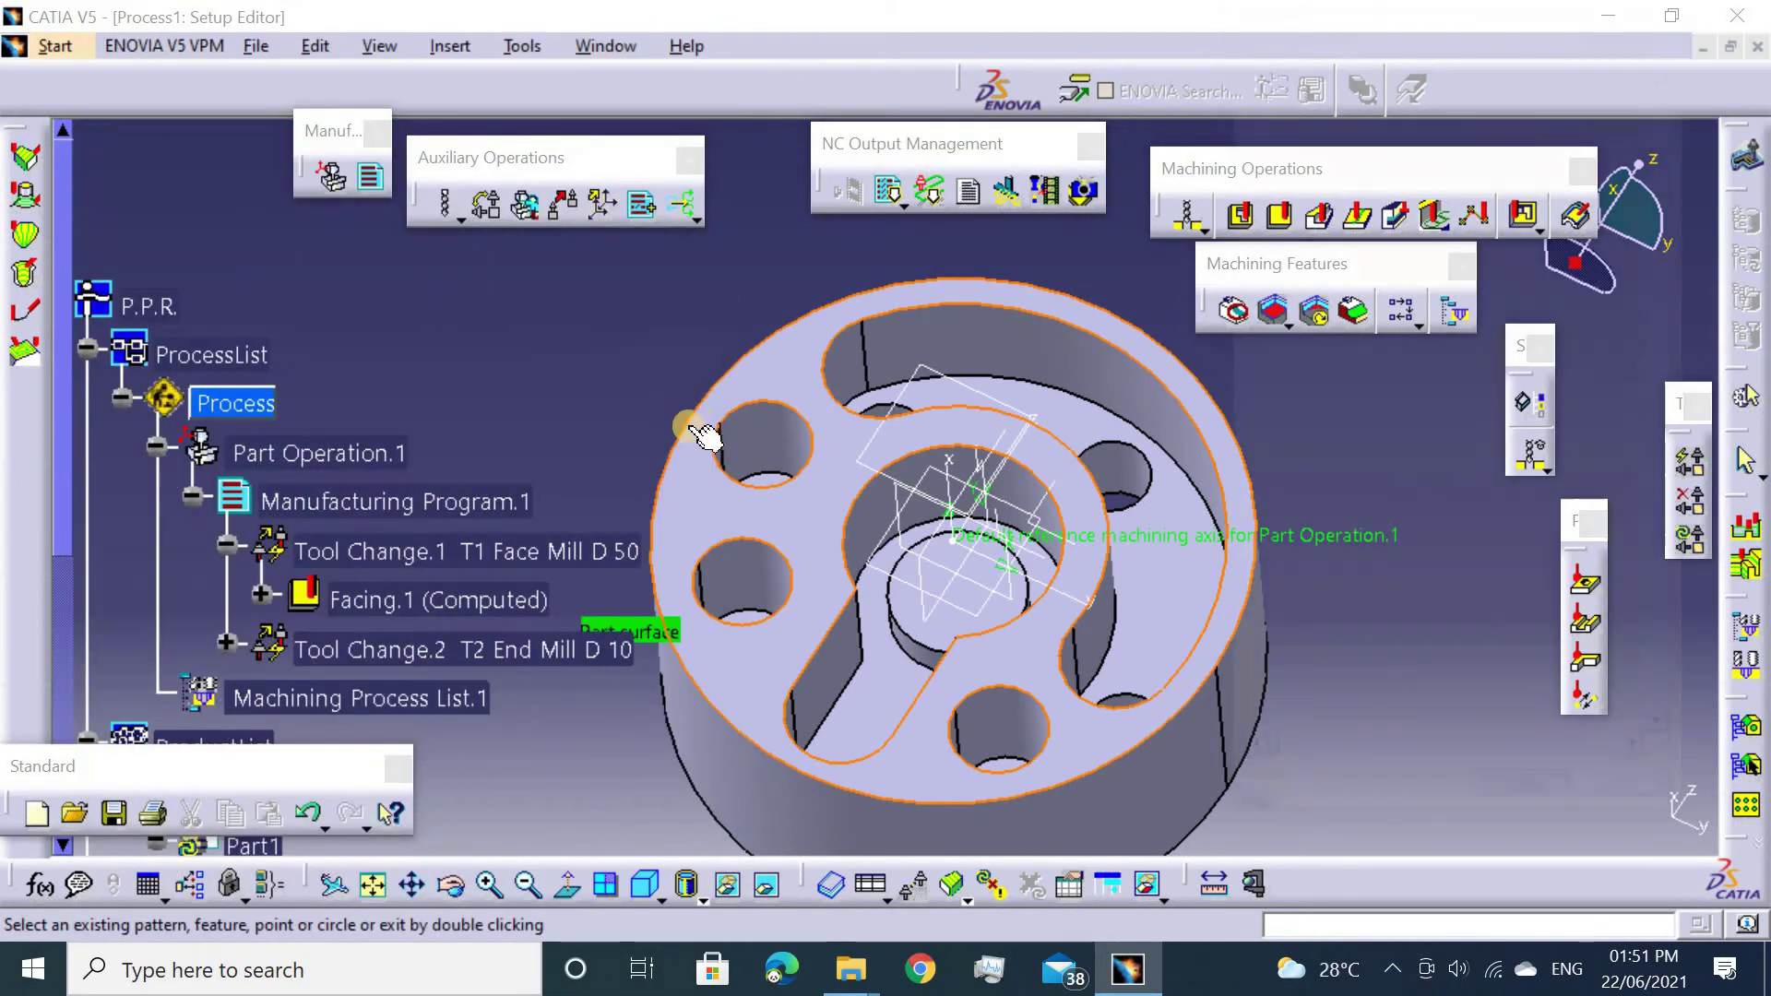
left_click(738, 425)
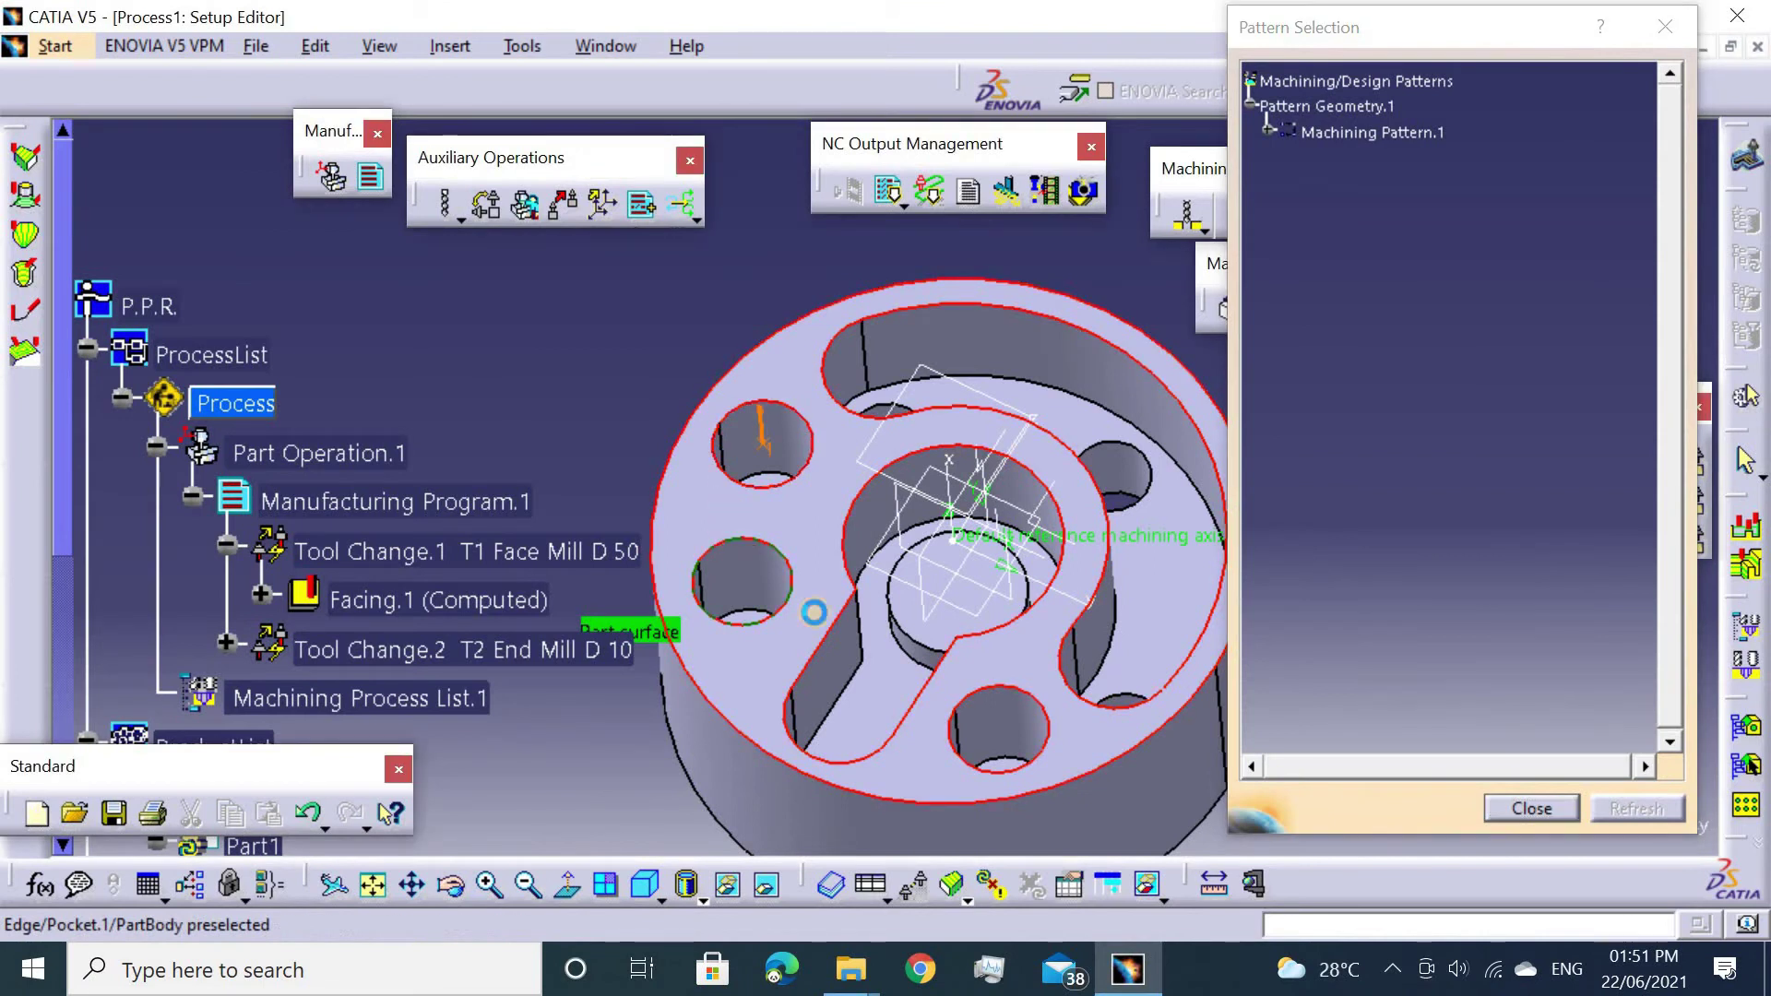
left_click(960, 704)
mouse_move(905, 655)
middle_mouse_down()
mouse_move(830, 572)
mouse_move(1077, 273)
middle_mouse_up()
double_click(1077, 273)
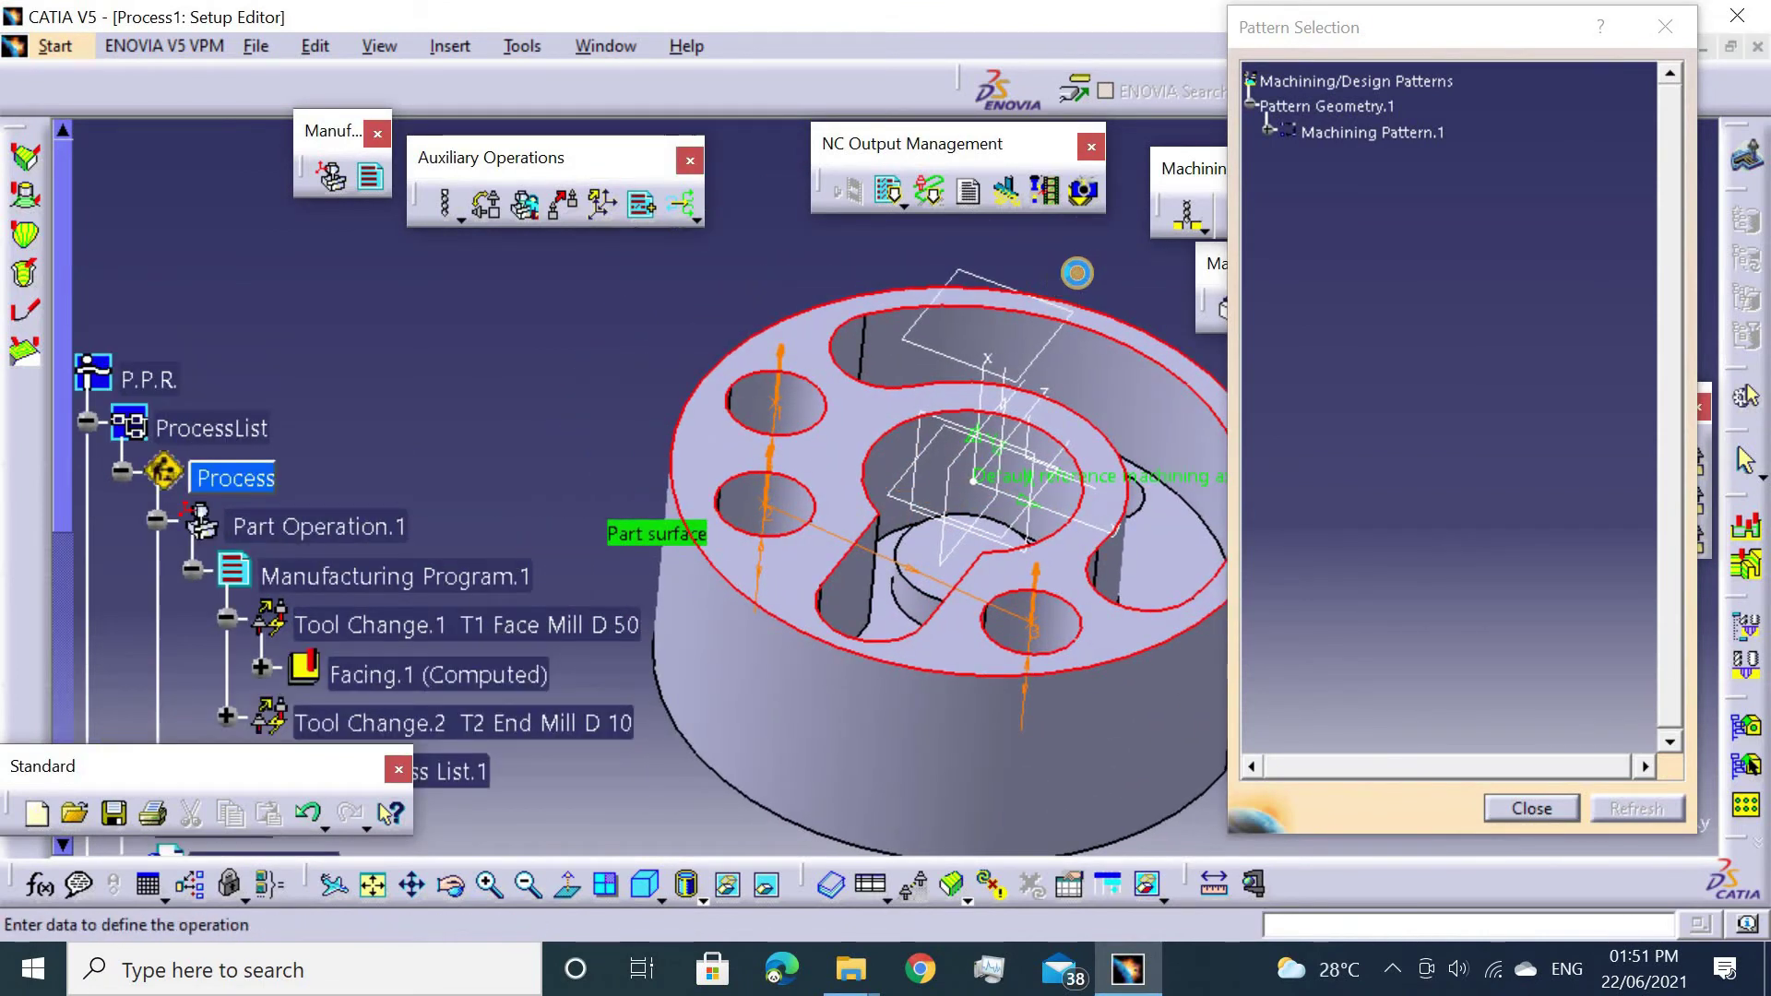
Set a 15mm jump distance and the T3 Drill D 10 tool with nominal diameter 25.
left_click(150, 131)
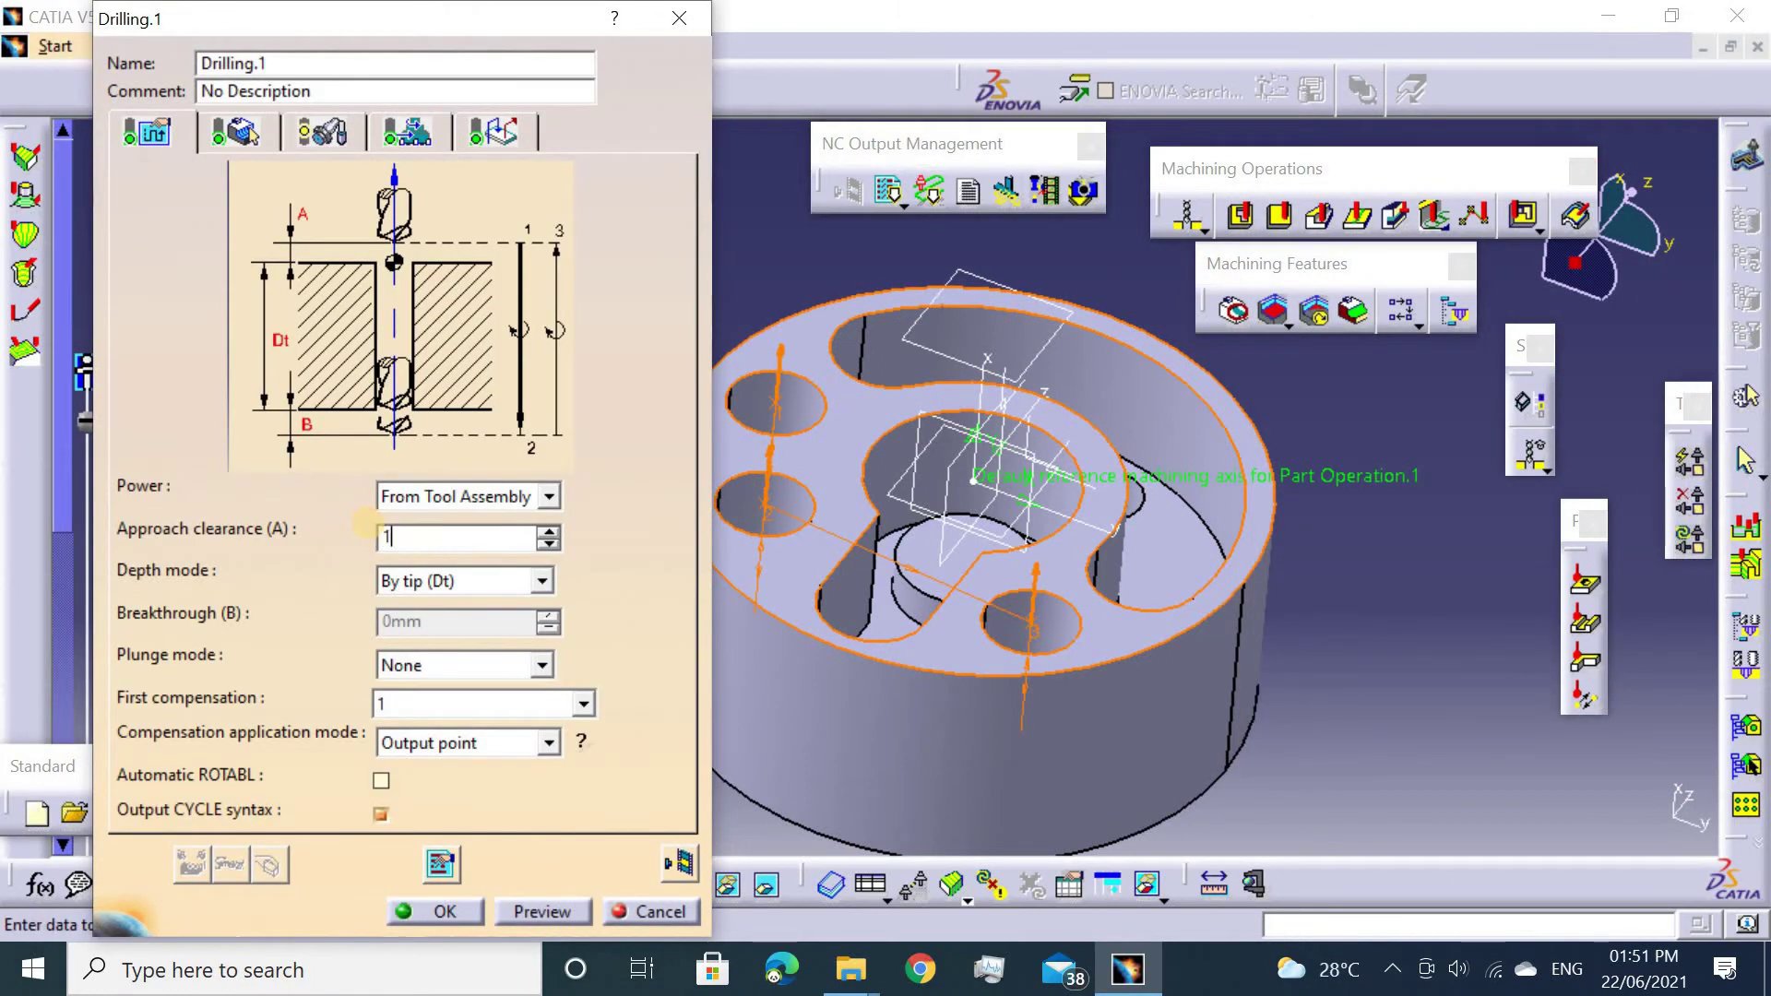
left_click(347, 141)
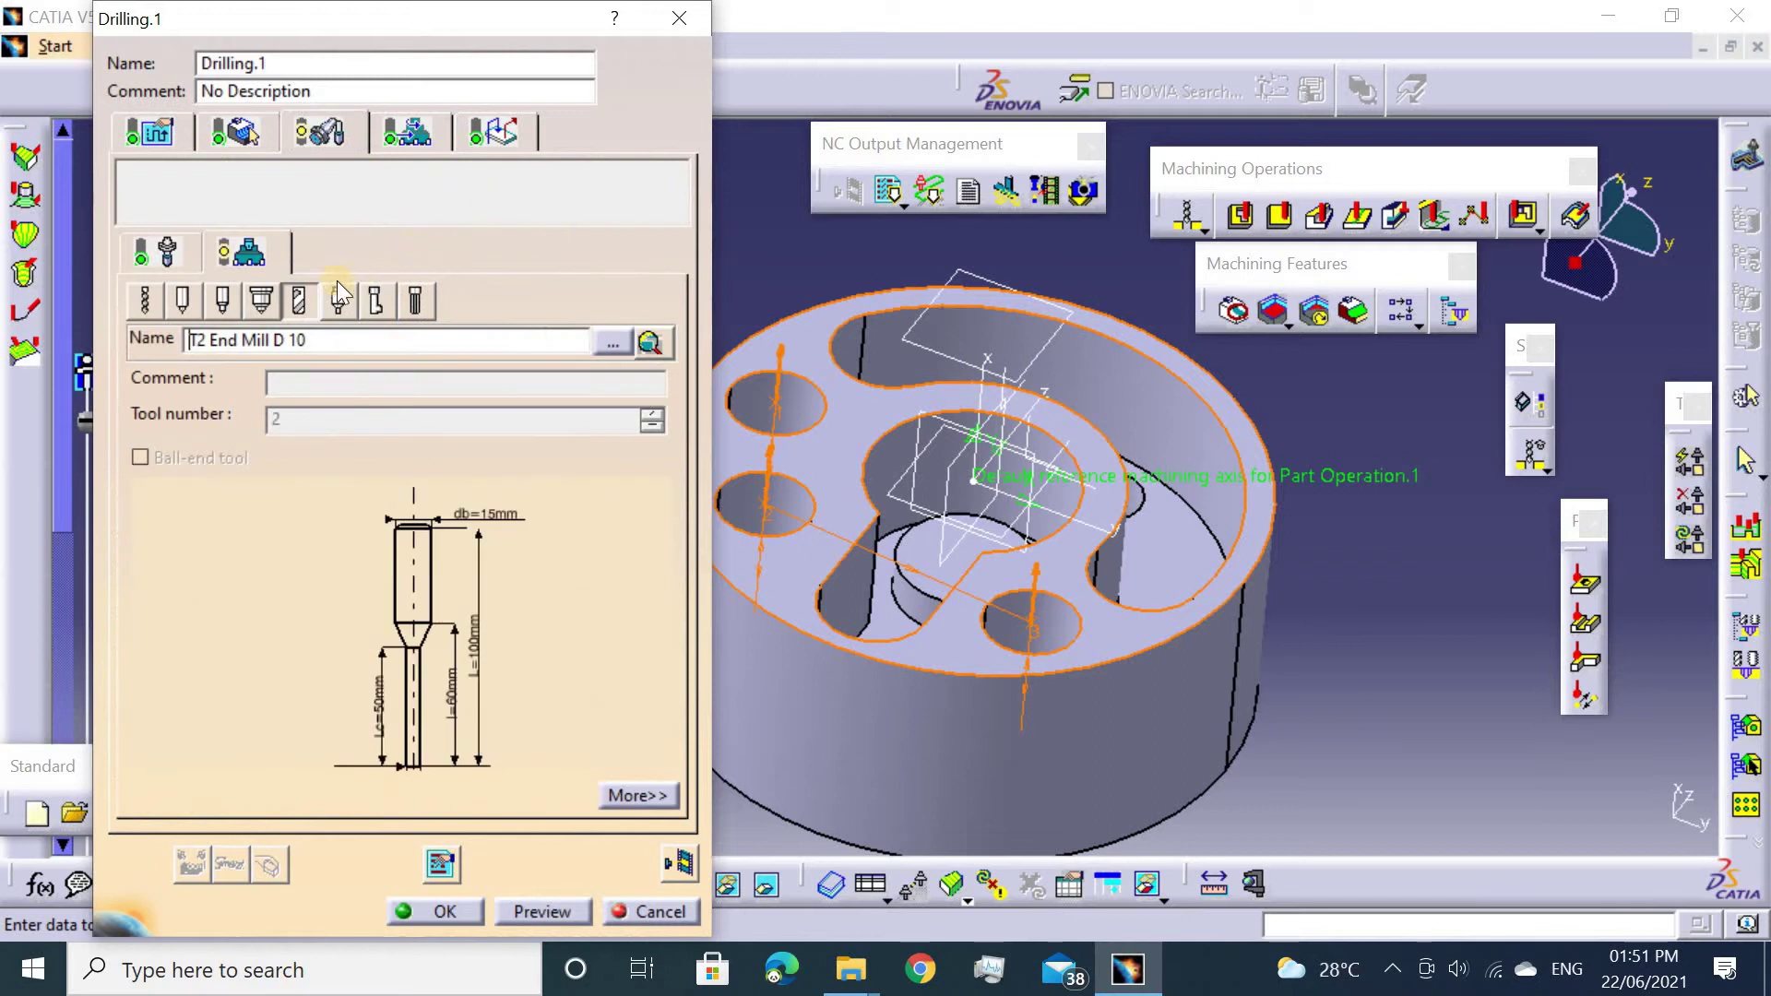
left_click(241, 135)
double_click(480, 252)
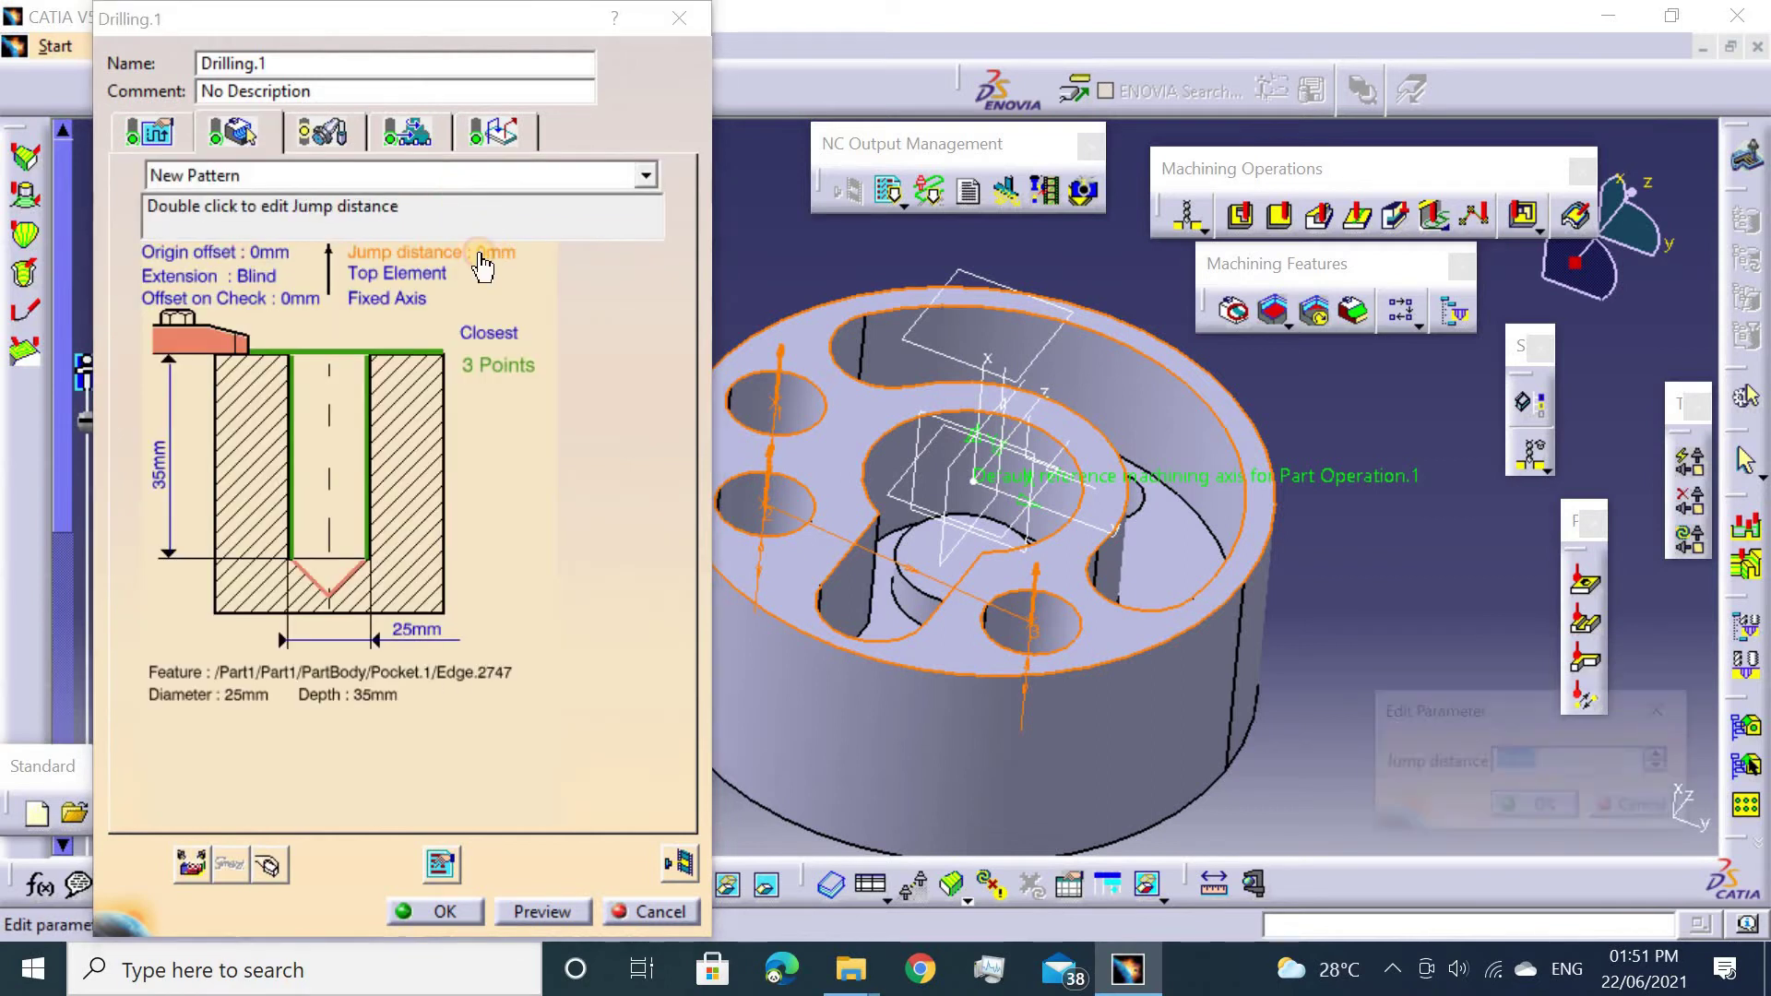
key("Return")
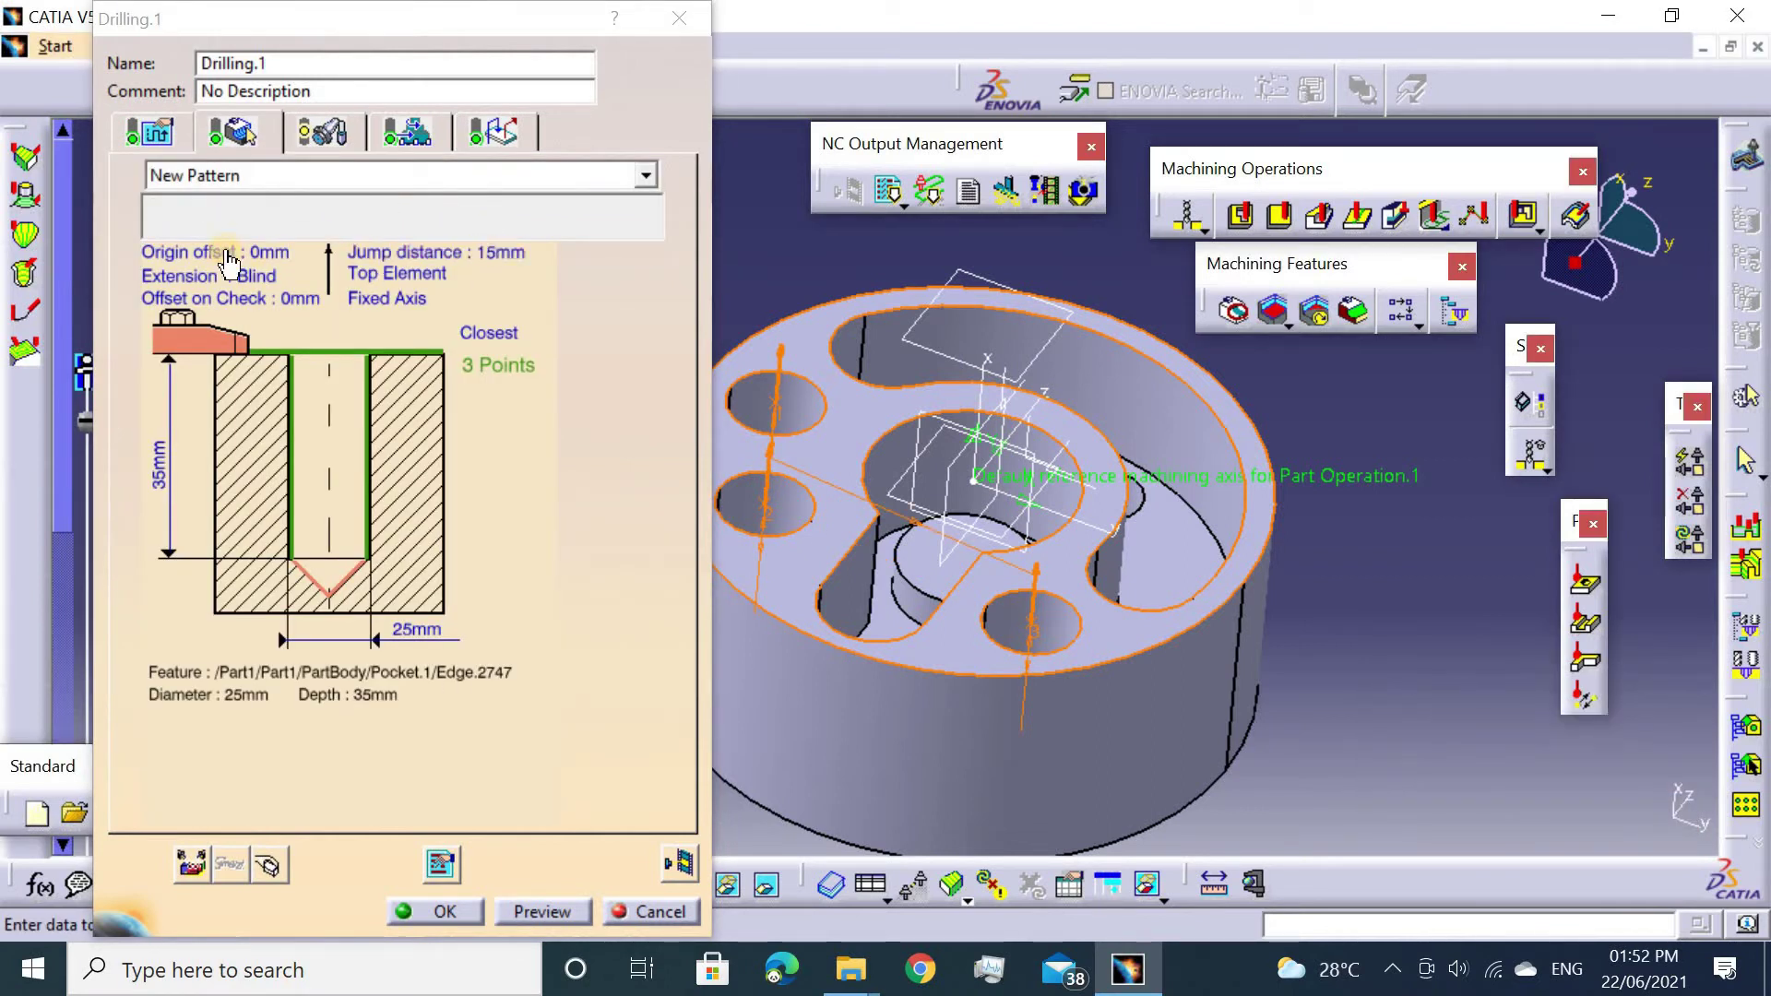
left_click(323, 130)
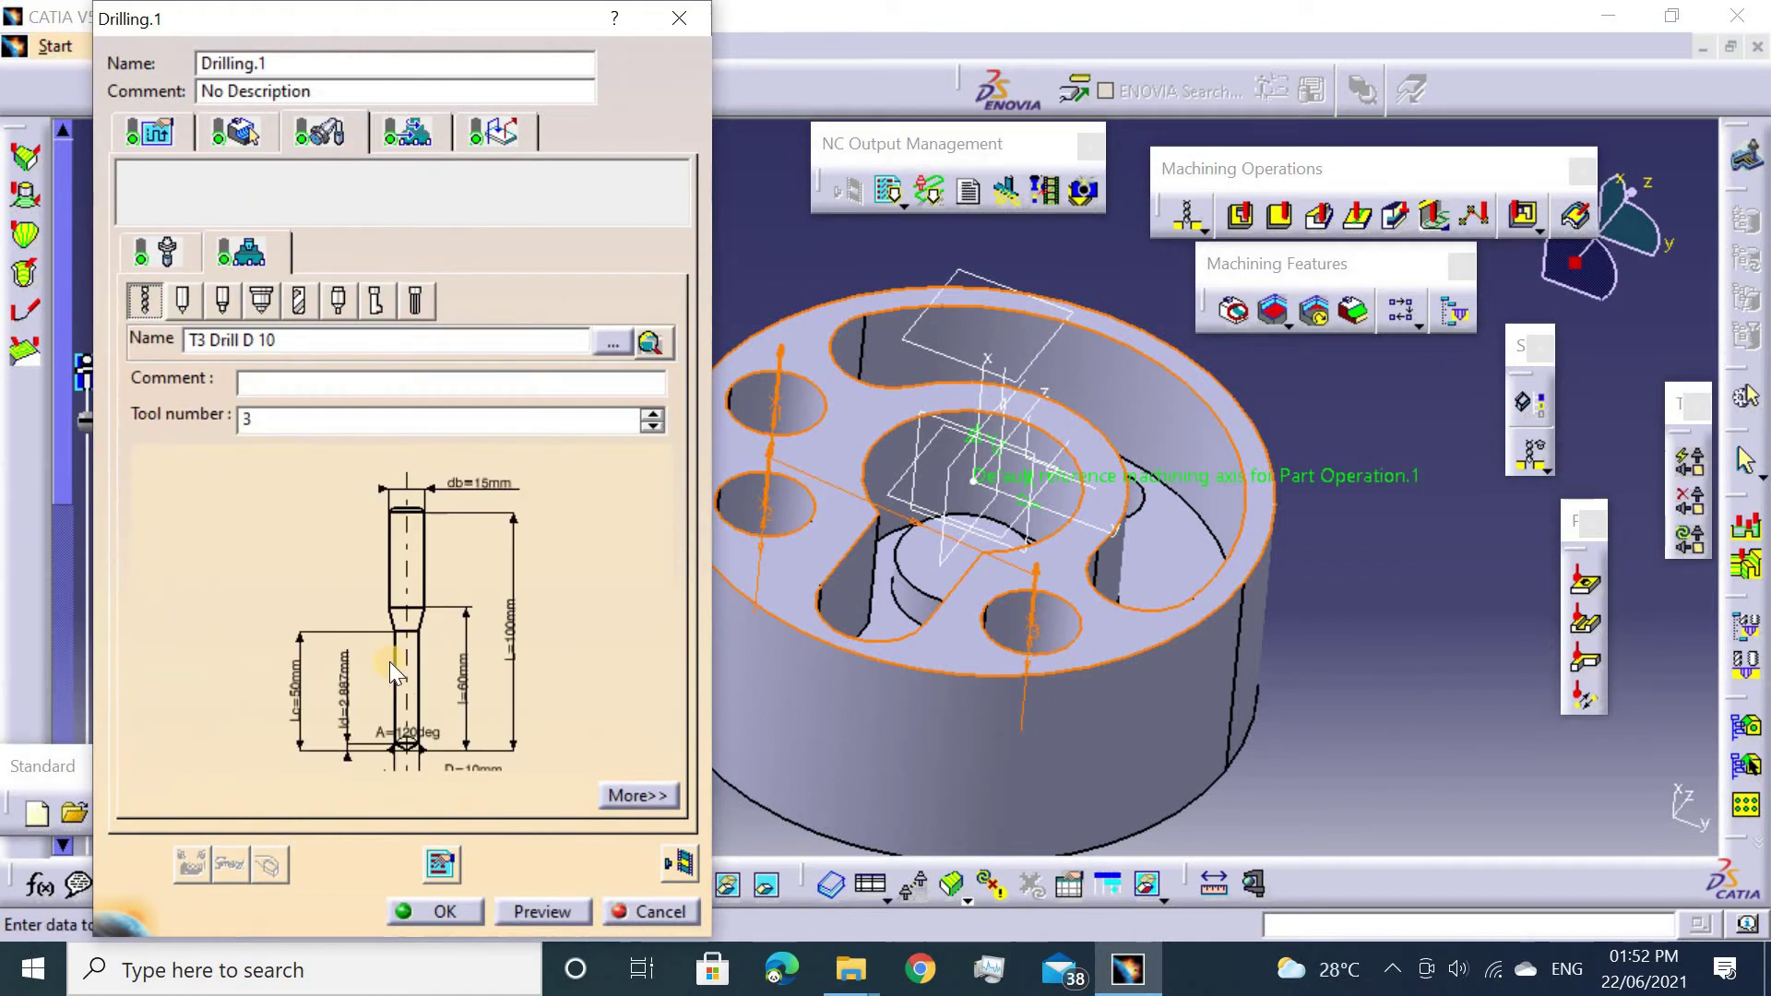
double_click(478, 710)
type("25")
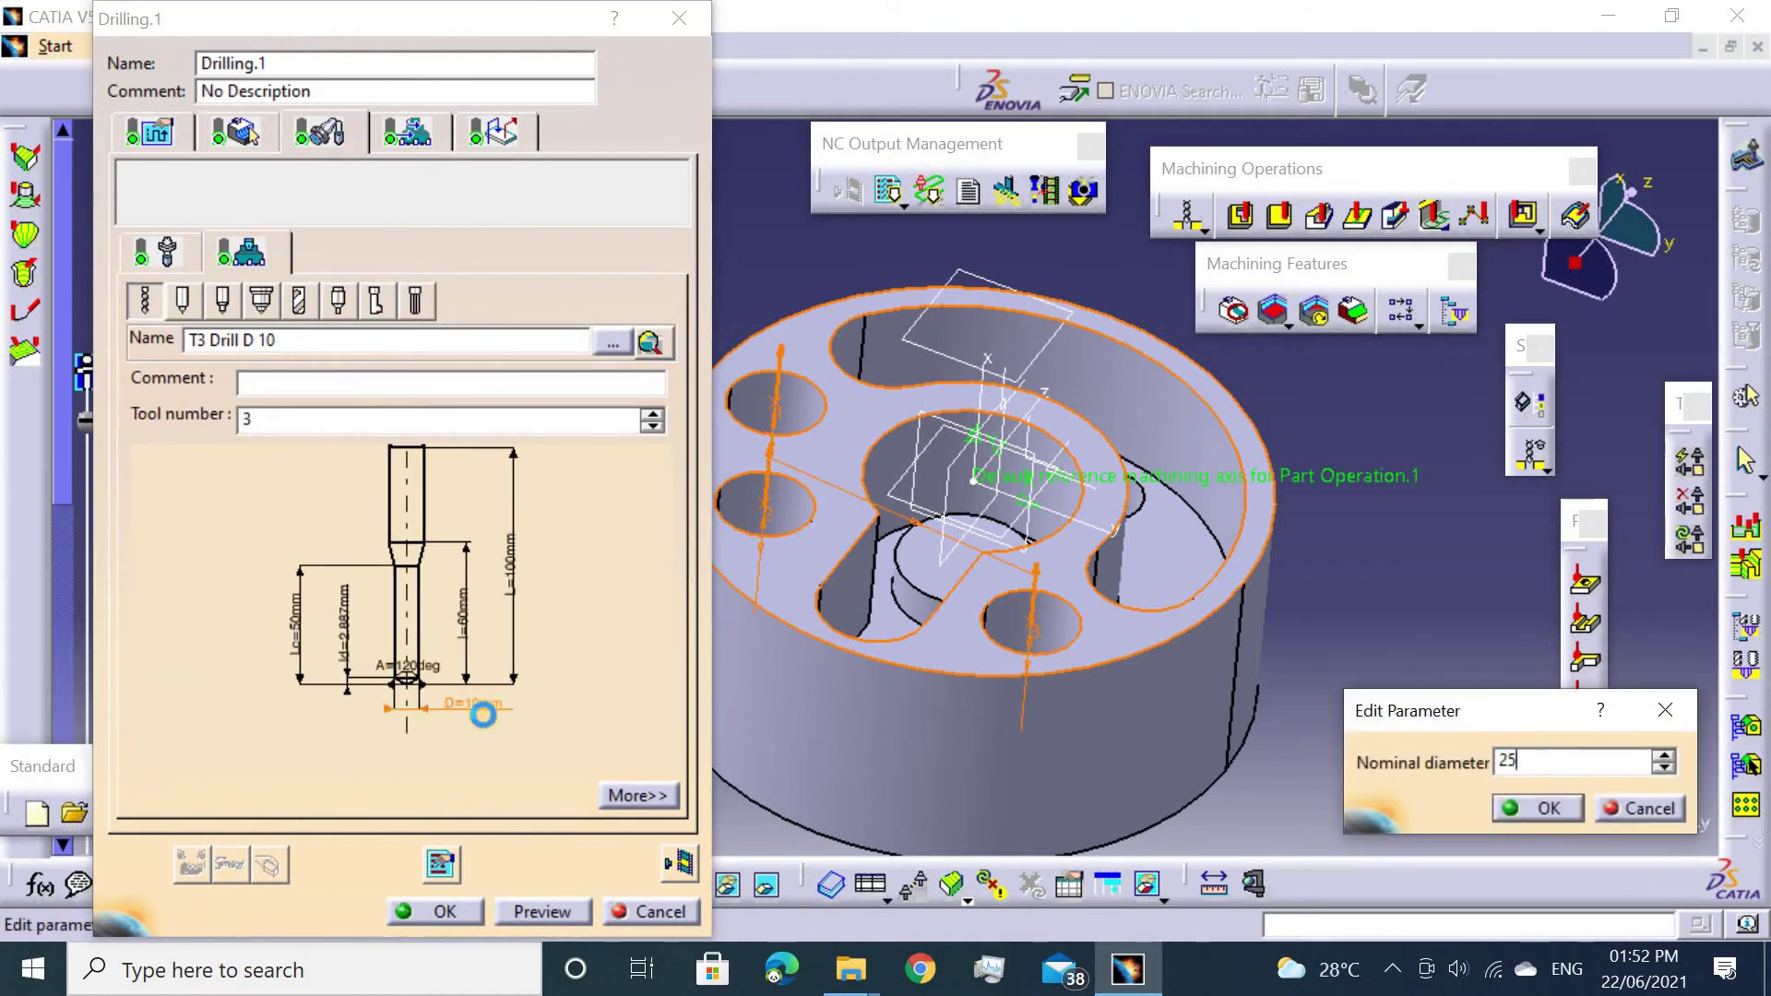
key("Return")
left_click(439, 136)
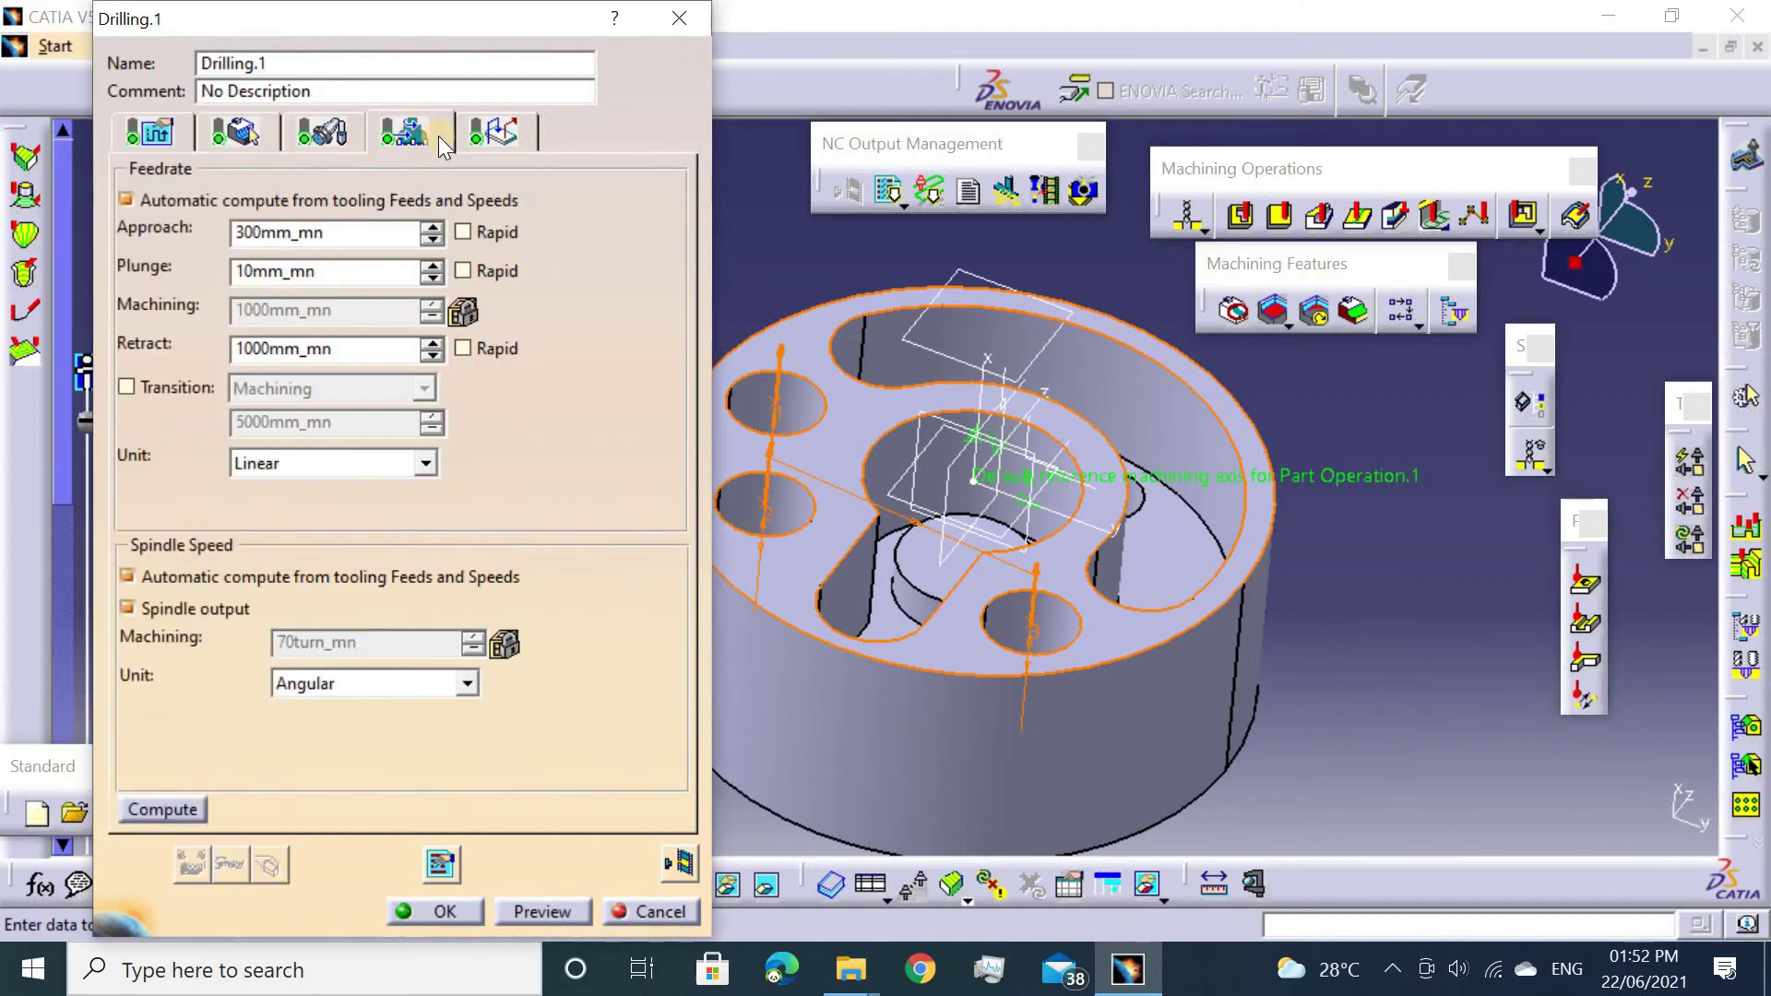
Activate Drilling.1's Approach macro with a 50mm approach distance.
left_click(491, 135)
left_click(238, 222)
right_click(237, 227)
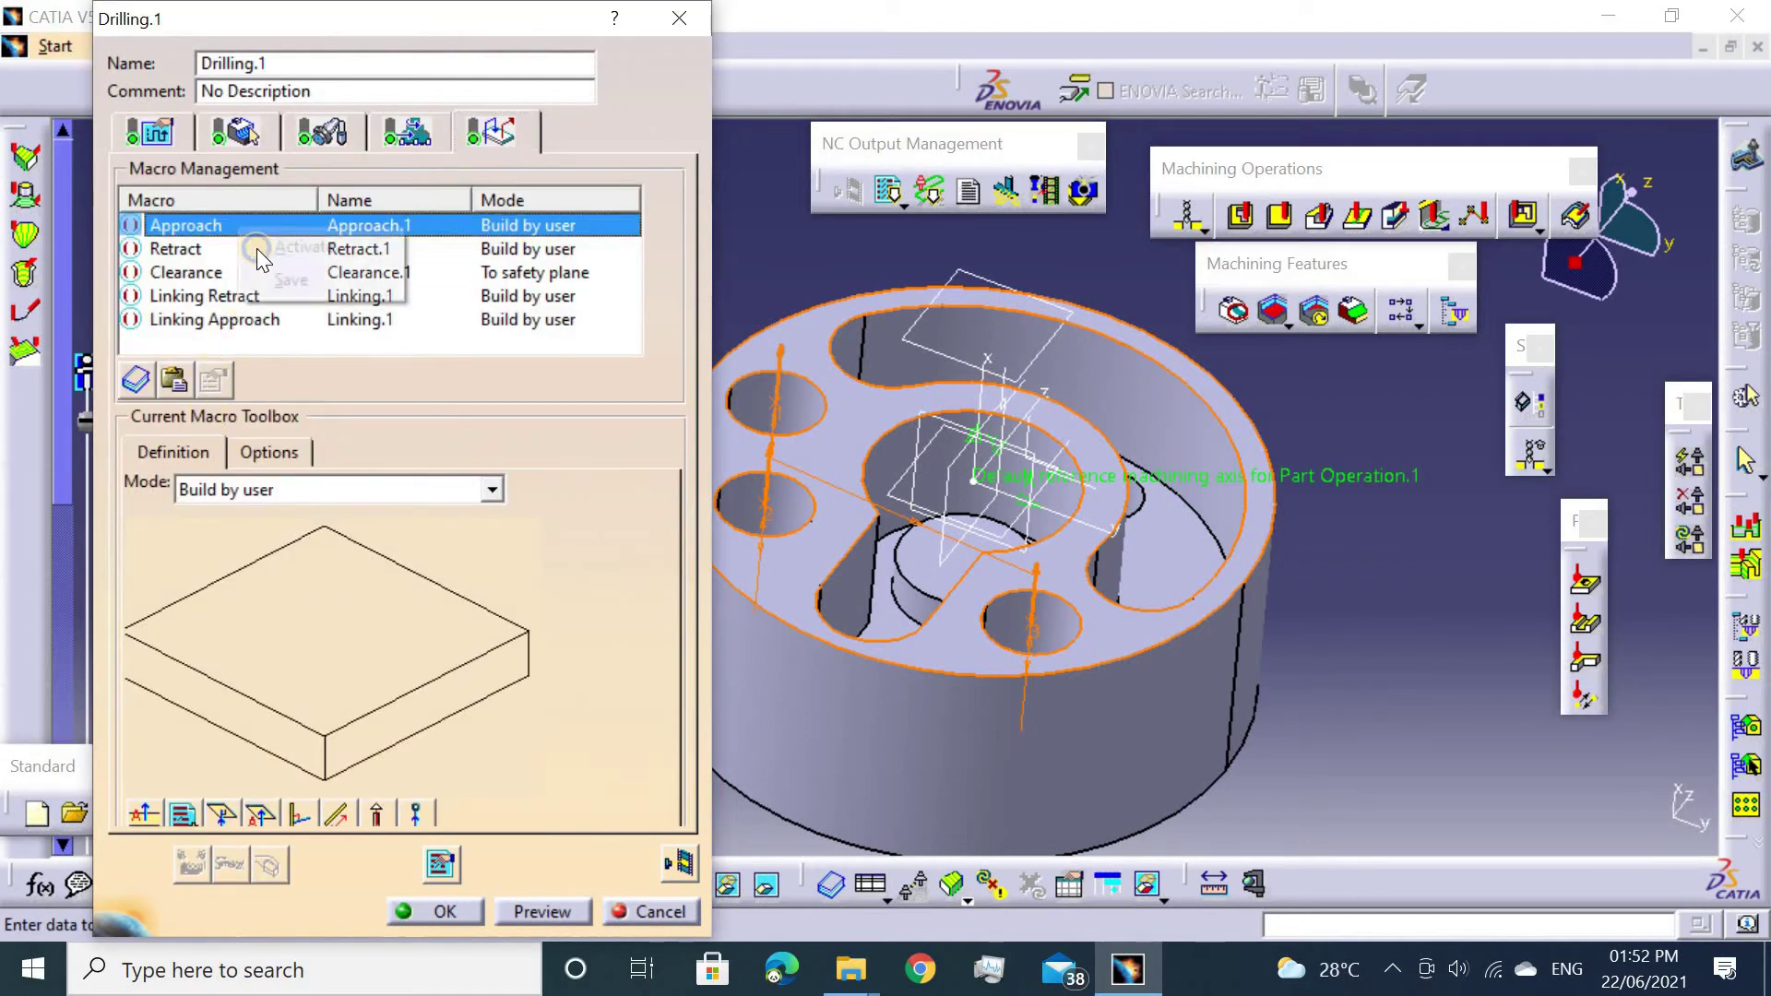
left_click(263, 242)
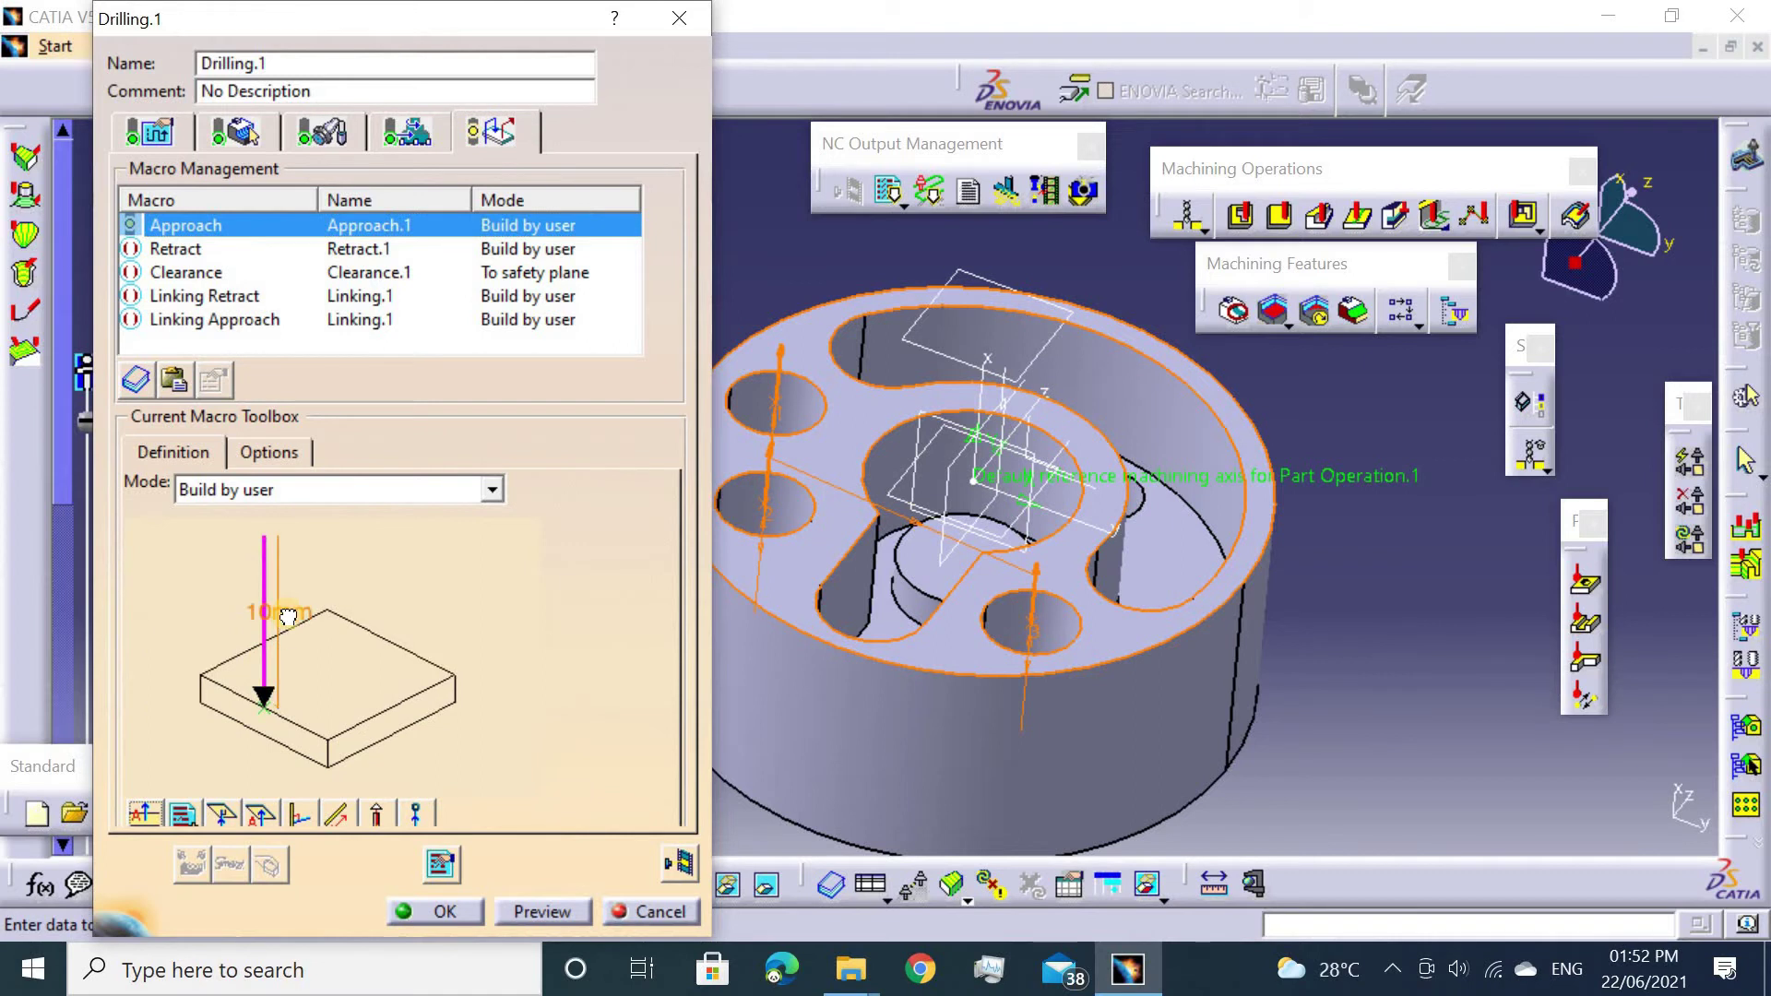
double_click(285, 611)
key("Return")
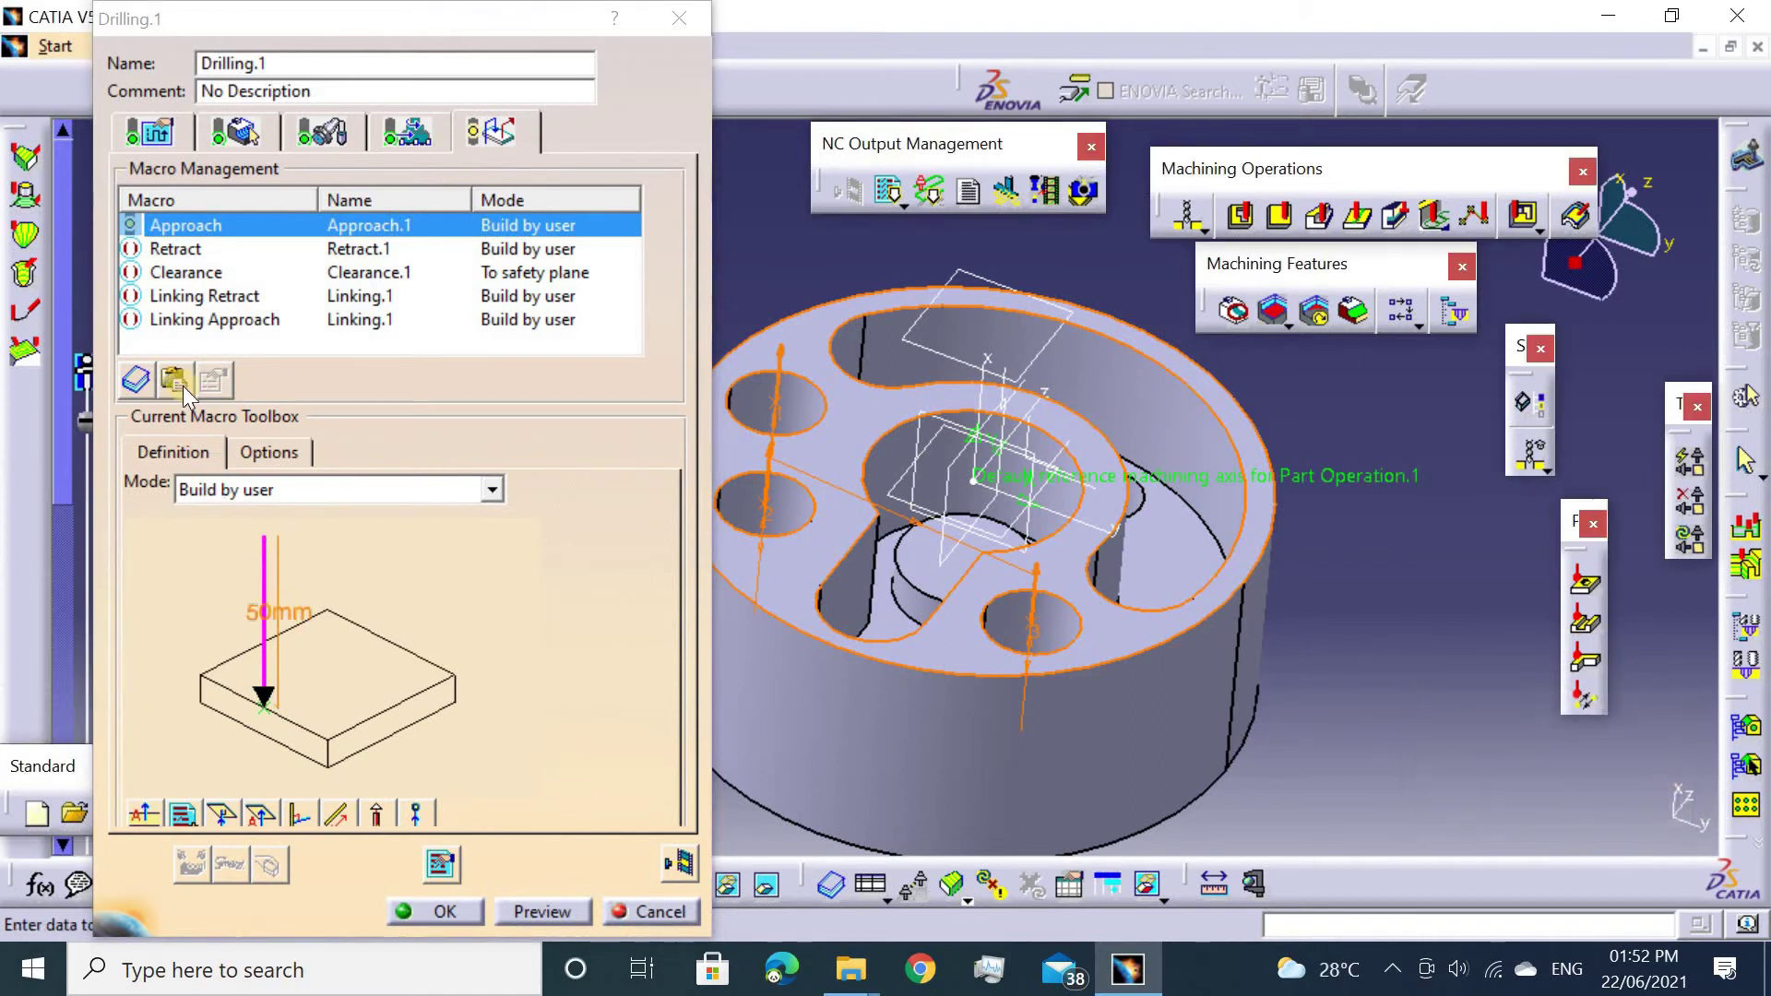
Activate the Retract macro as a vertical 50mm retract motion.
left_click(179, 245)
right_click(179, 245)
key("Return")
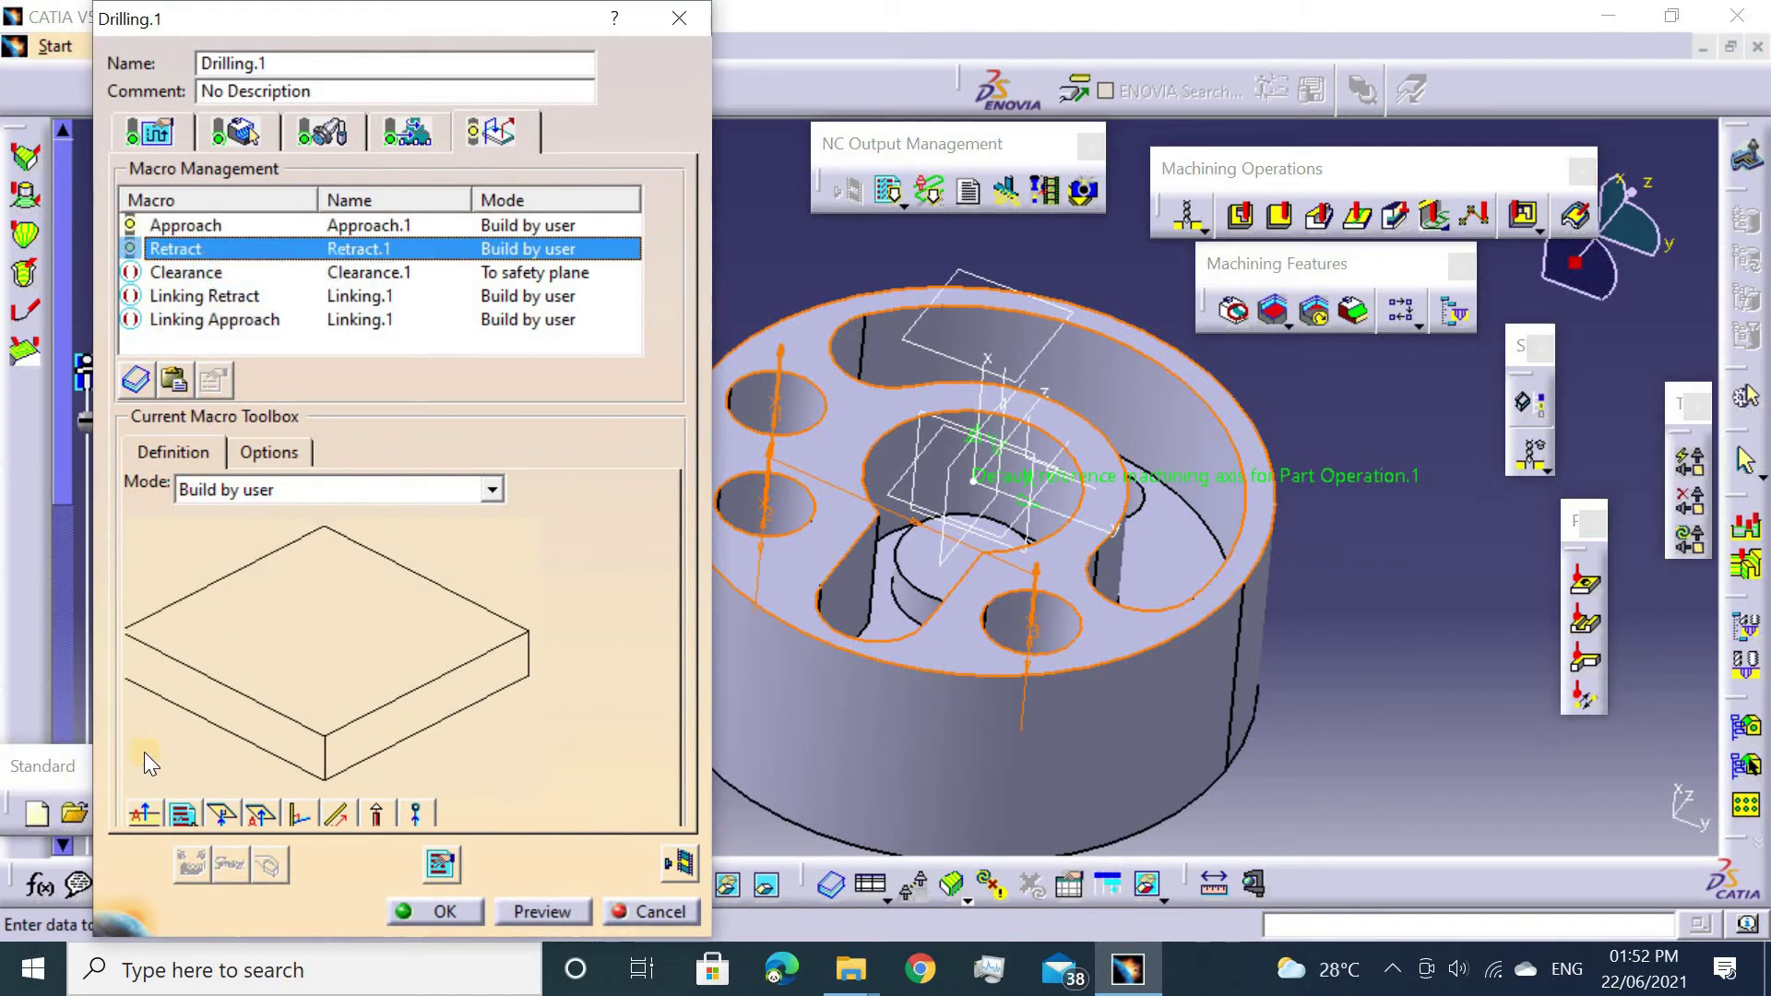
left_click(143, 815)
double_click(280, 612)
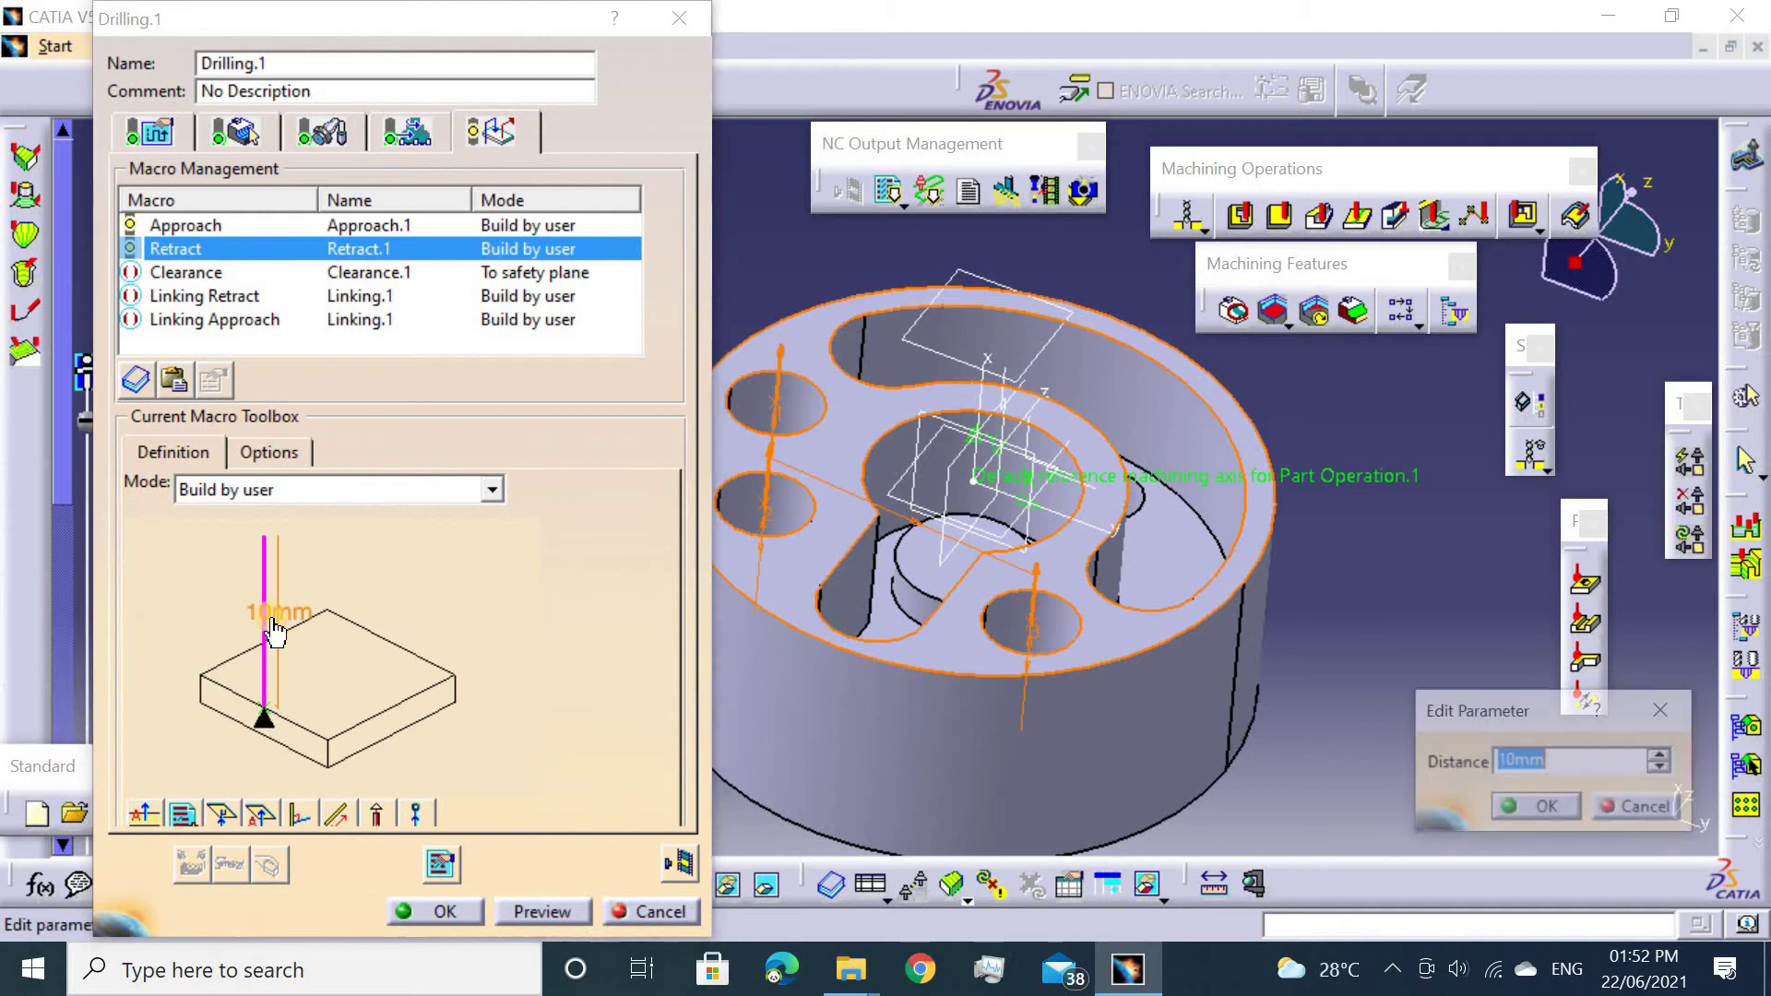
type("50")
key("Return")
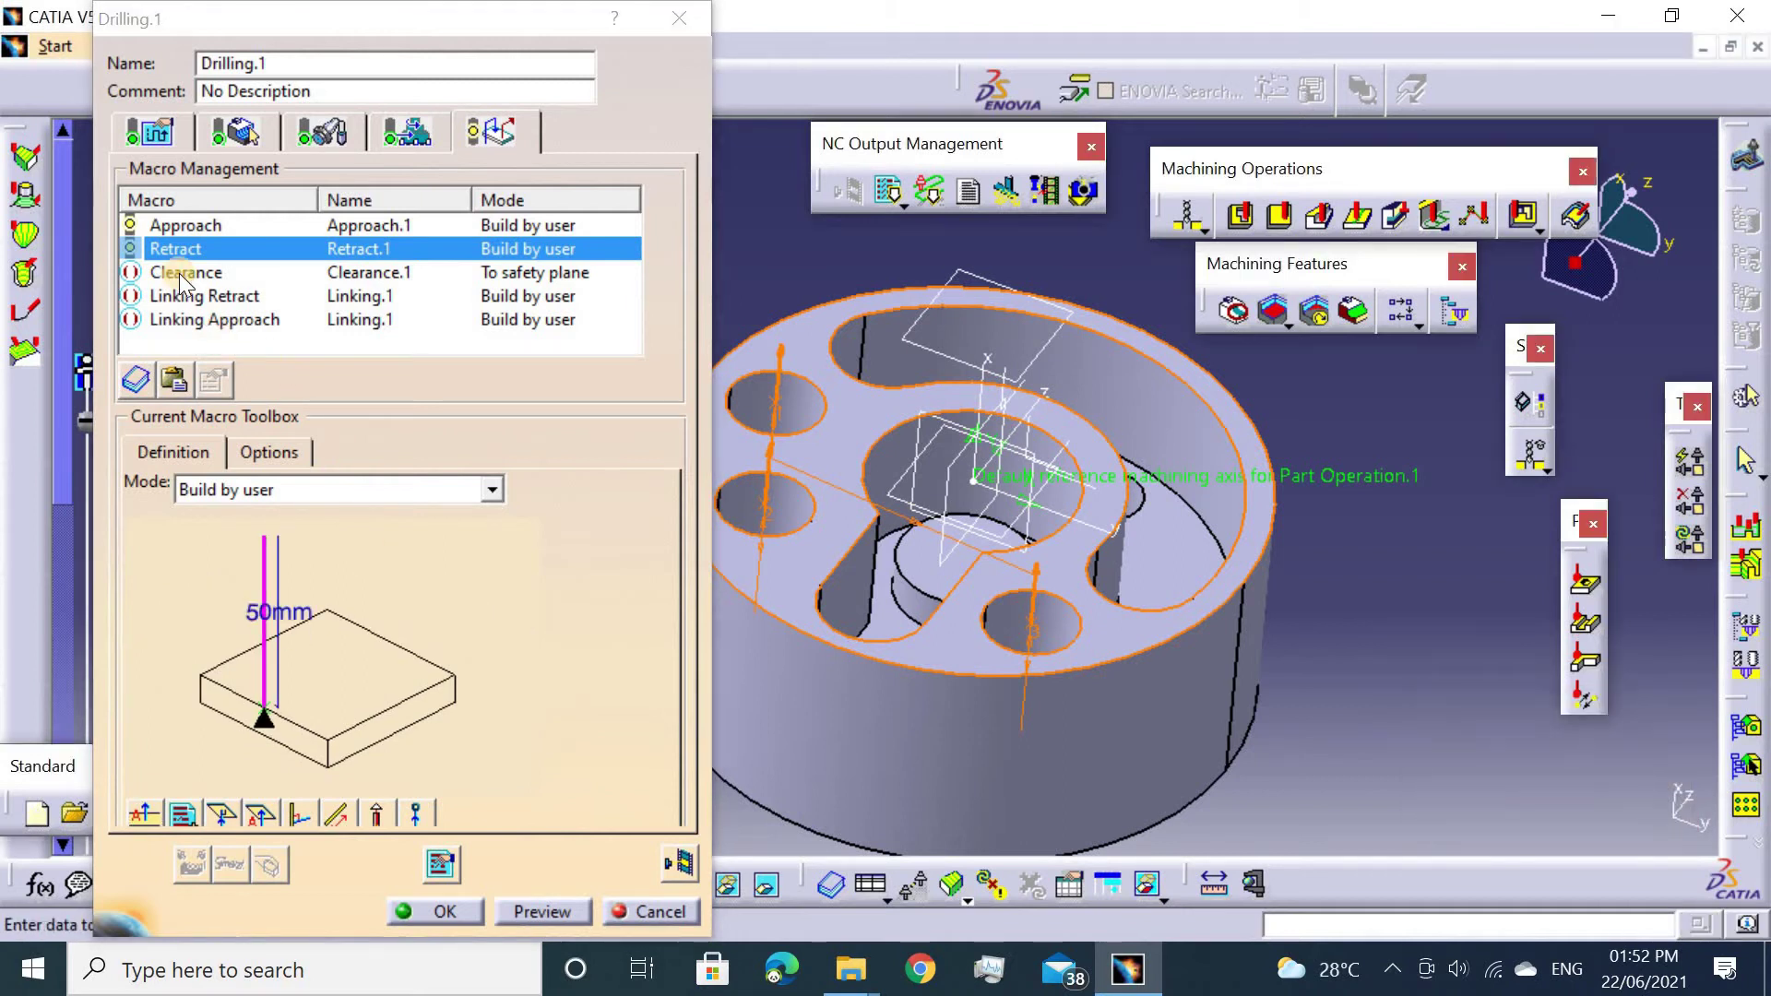
Replay the Drilling.1 toolpath: 16.2s machining, 29.35s total.
left_click(185, 273)
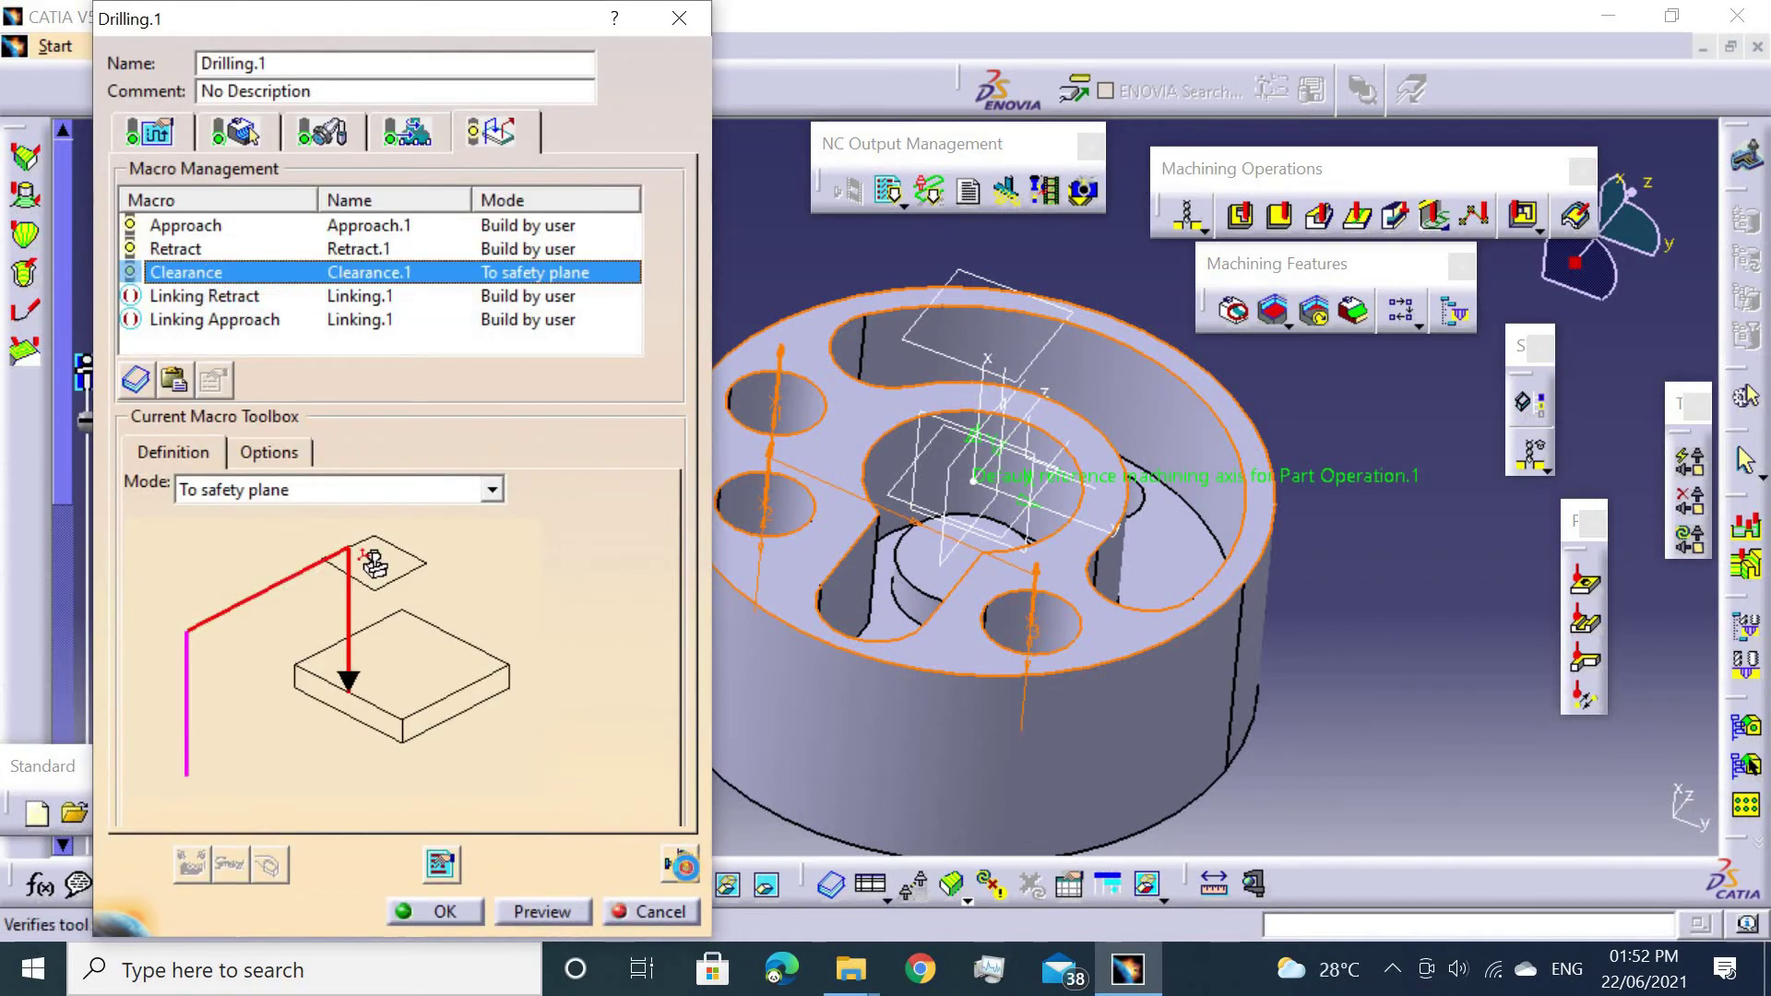
left_click(683, 867)
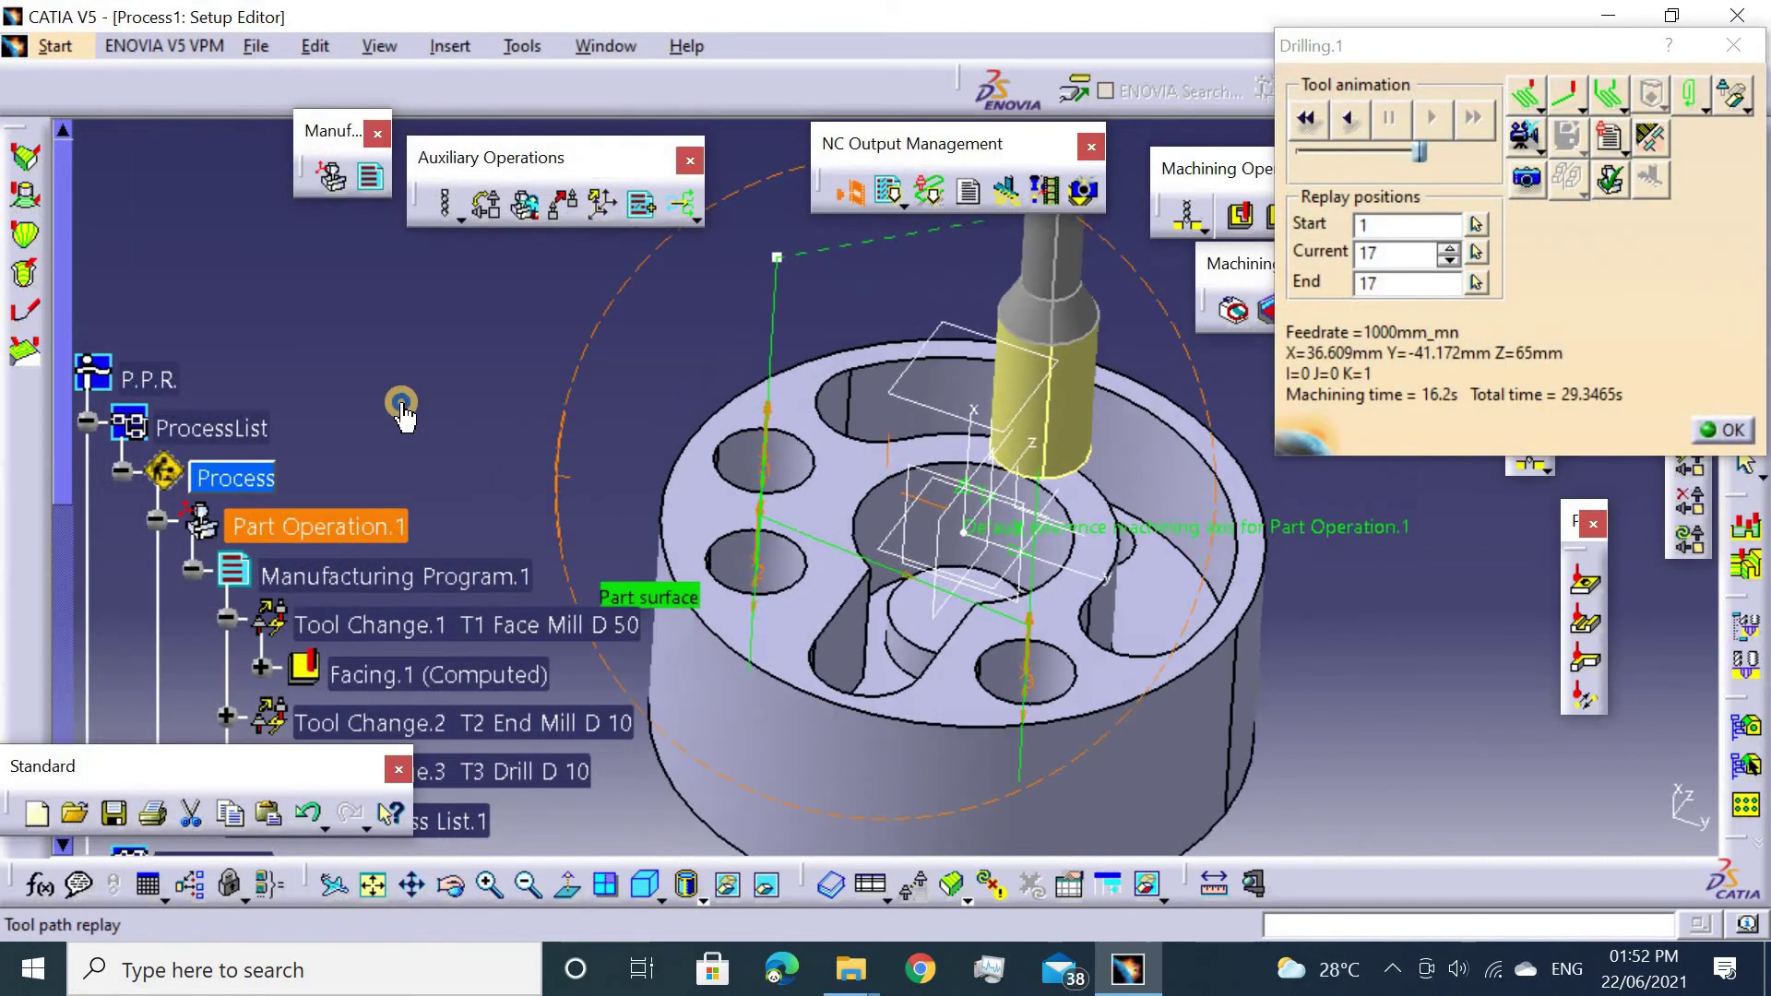
mouse_move(401, 412)
middle_mouse_down()
mouse_move(1015, 568)
mouse_move(1023, 551)
middle_mouse_up()
left_click(1725, 431)
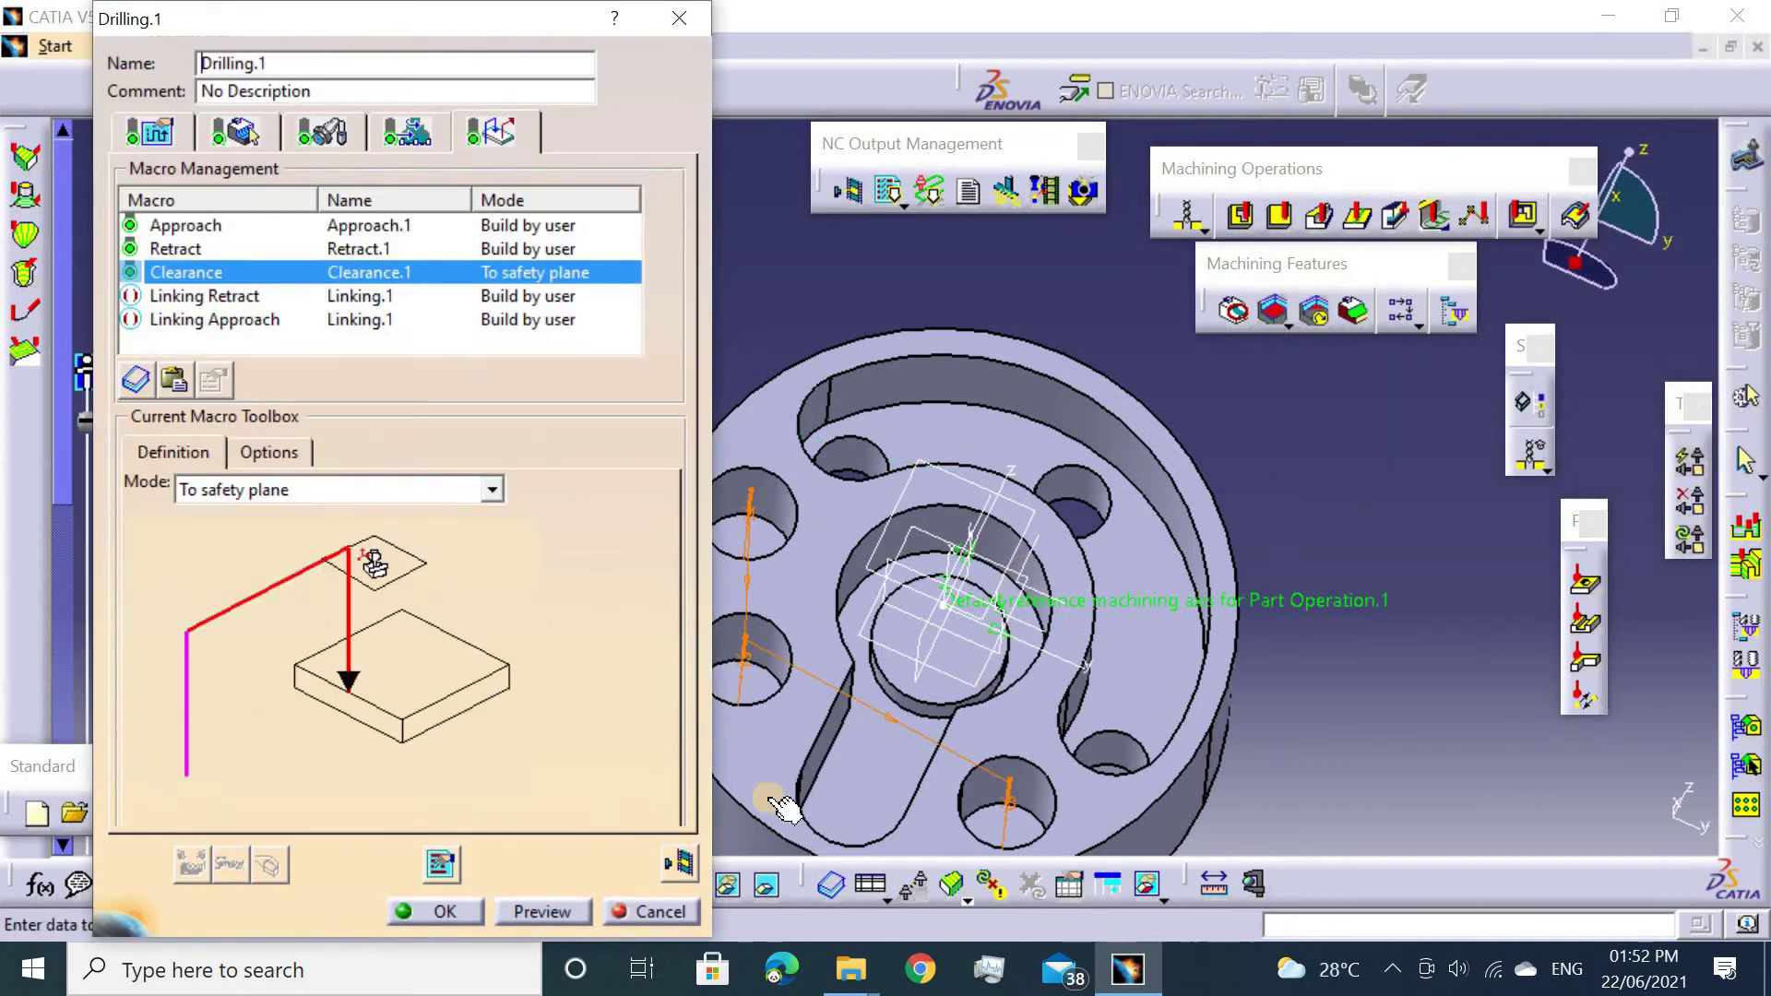
Confirm Drilling.1 and start Drilling.2 on the part surface and three 20mm holes.
left_click(426, 911)
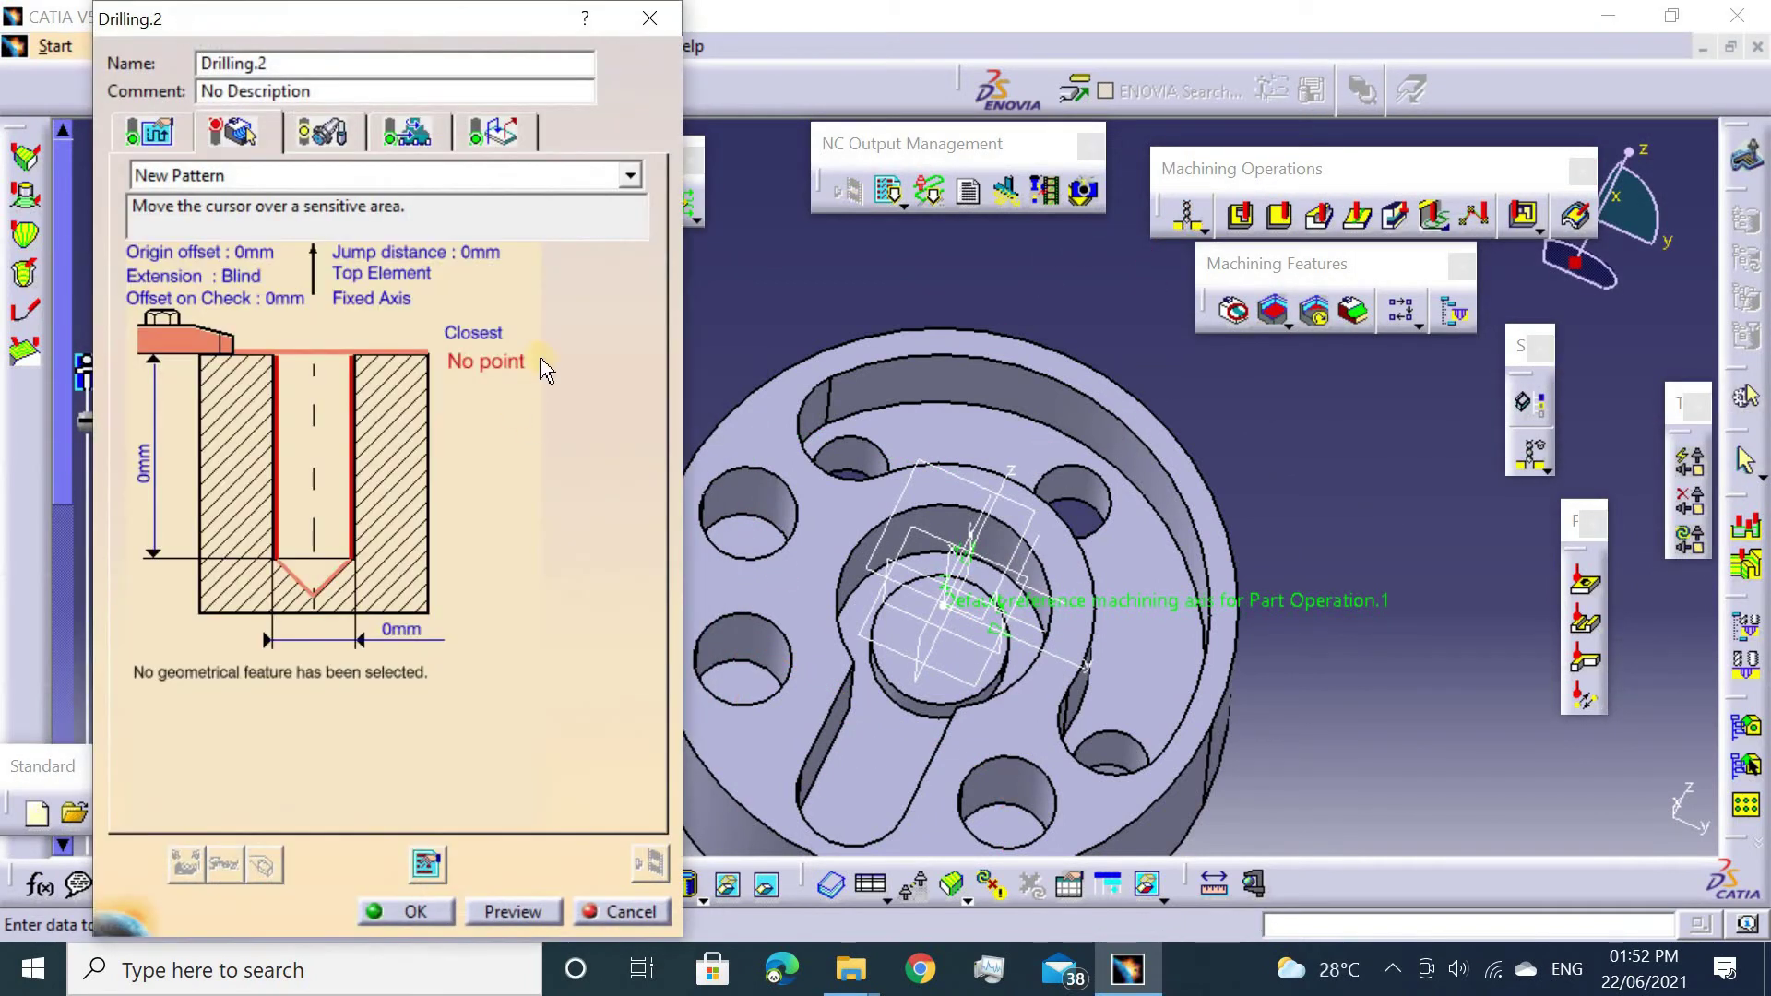
left_click(365, 351)
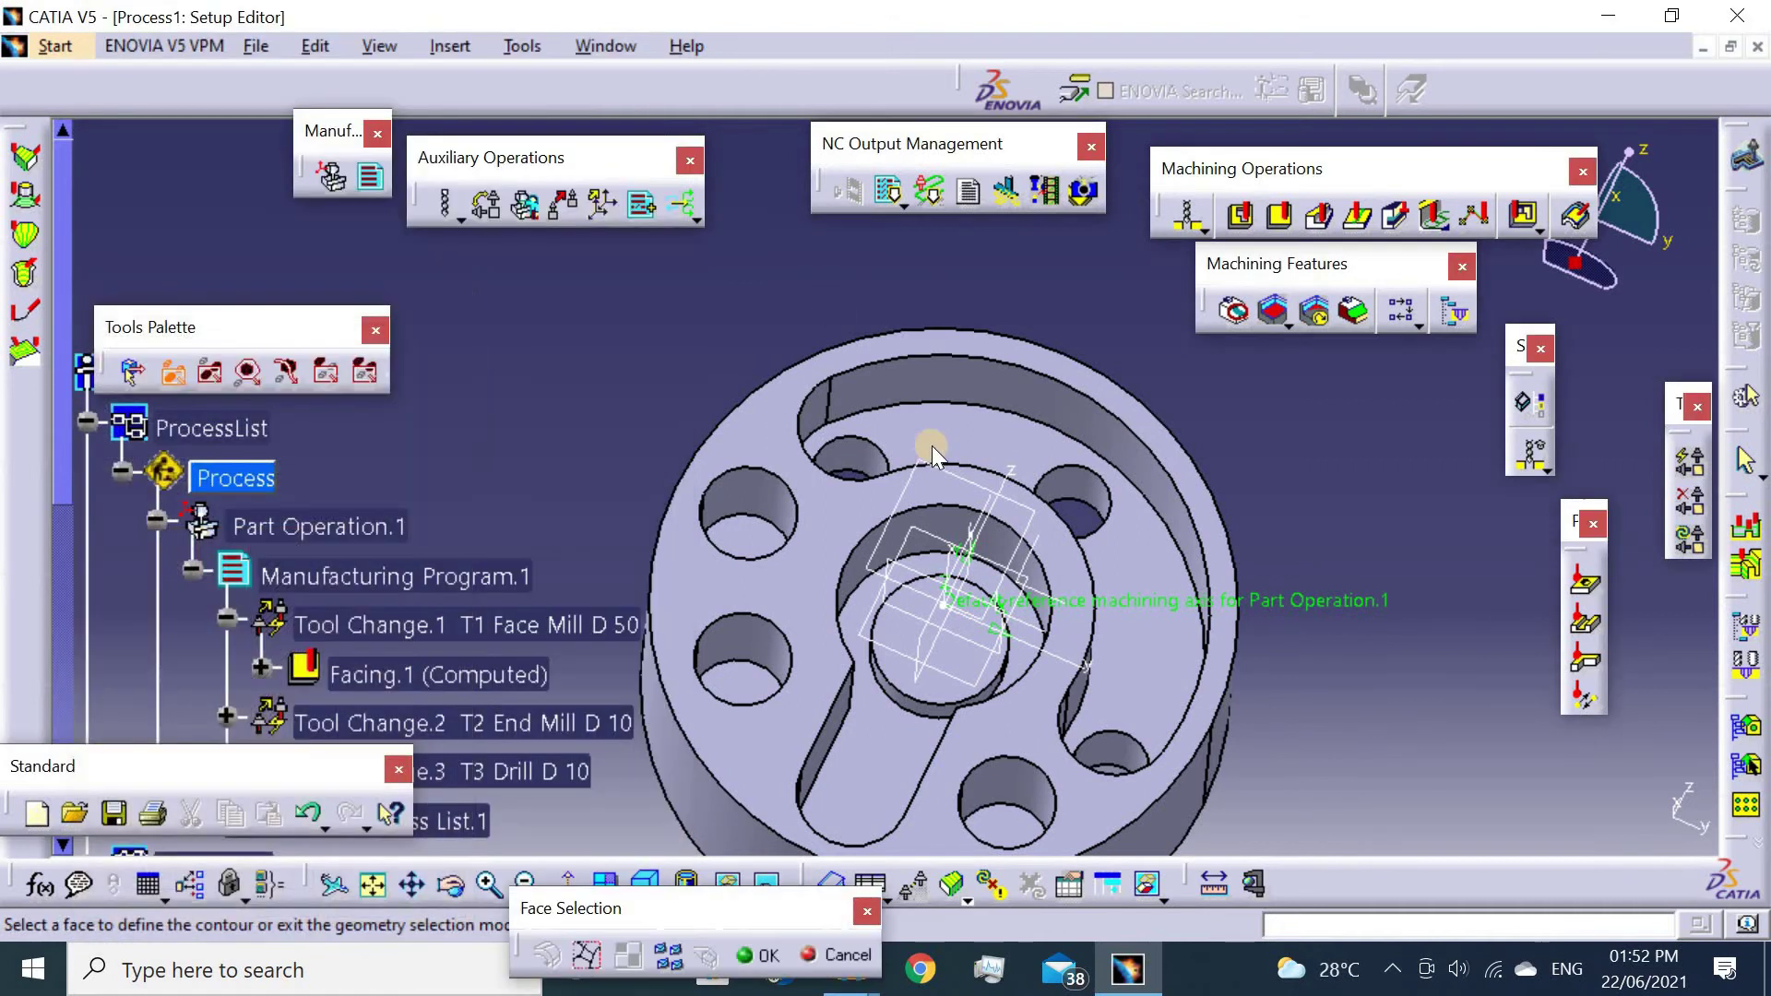
double_click(652, 348)
left_click(282, 392)
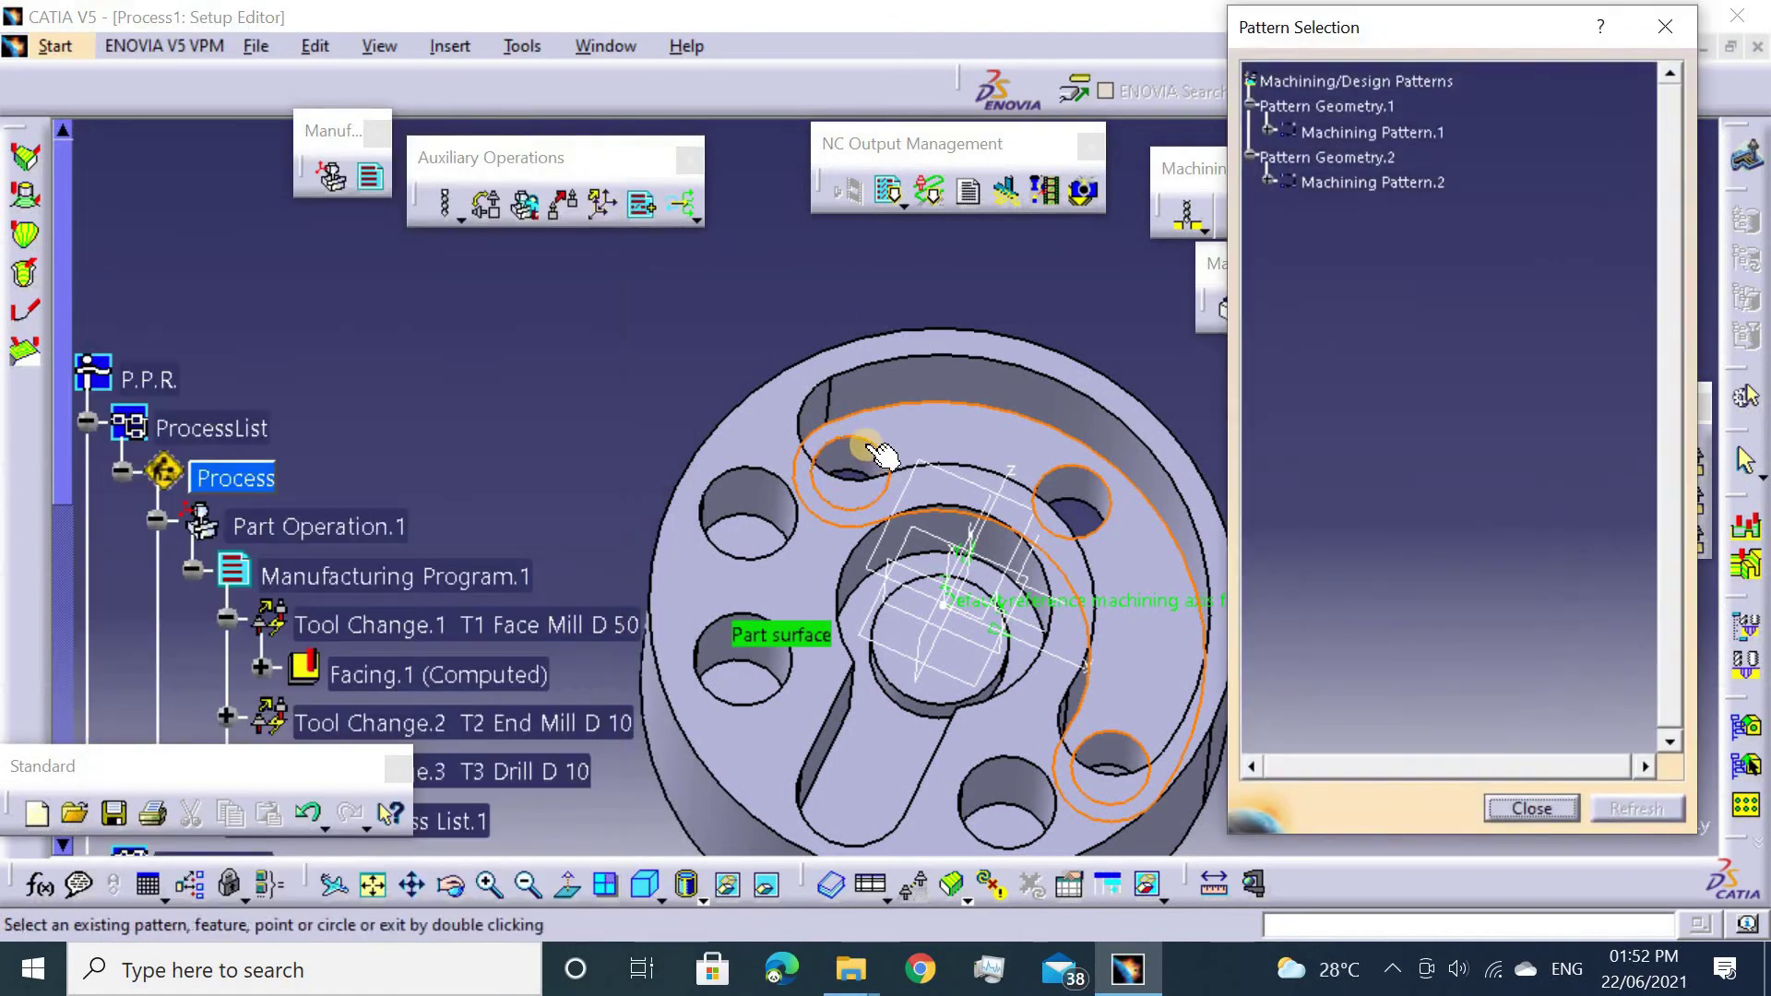
left_click(861, 449)
left_click(1118, 495)
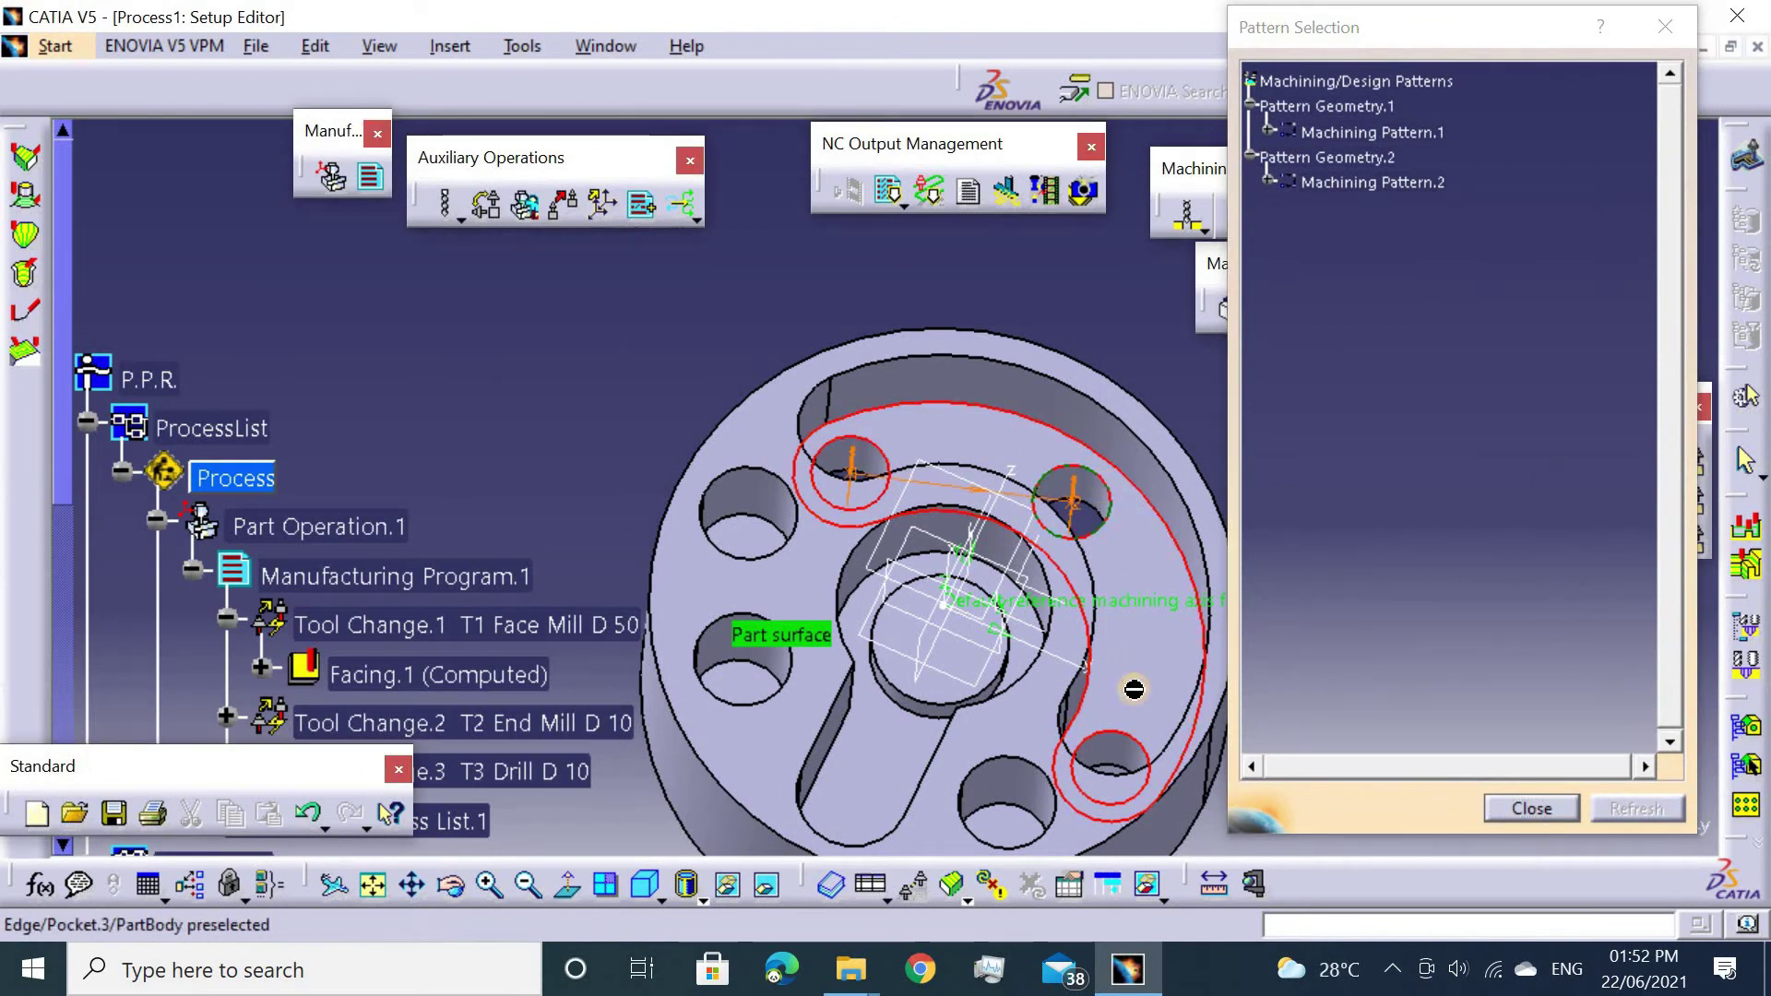
left_click(1116, 738)
middle_click_drag(918, 579, 652, 406)
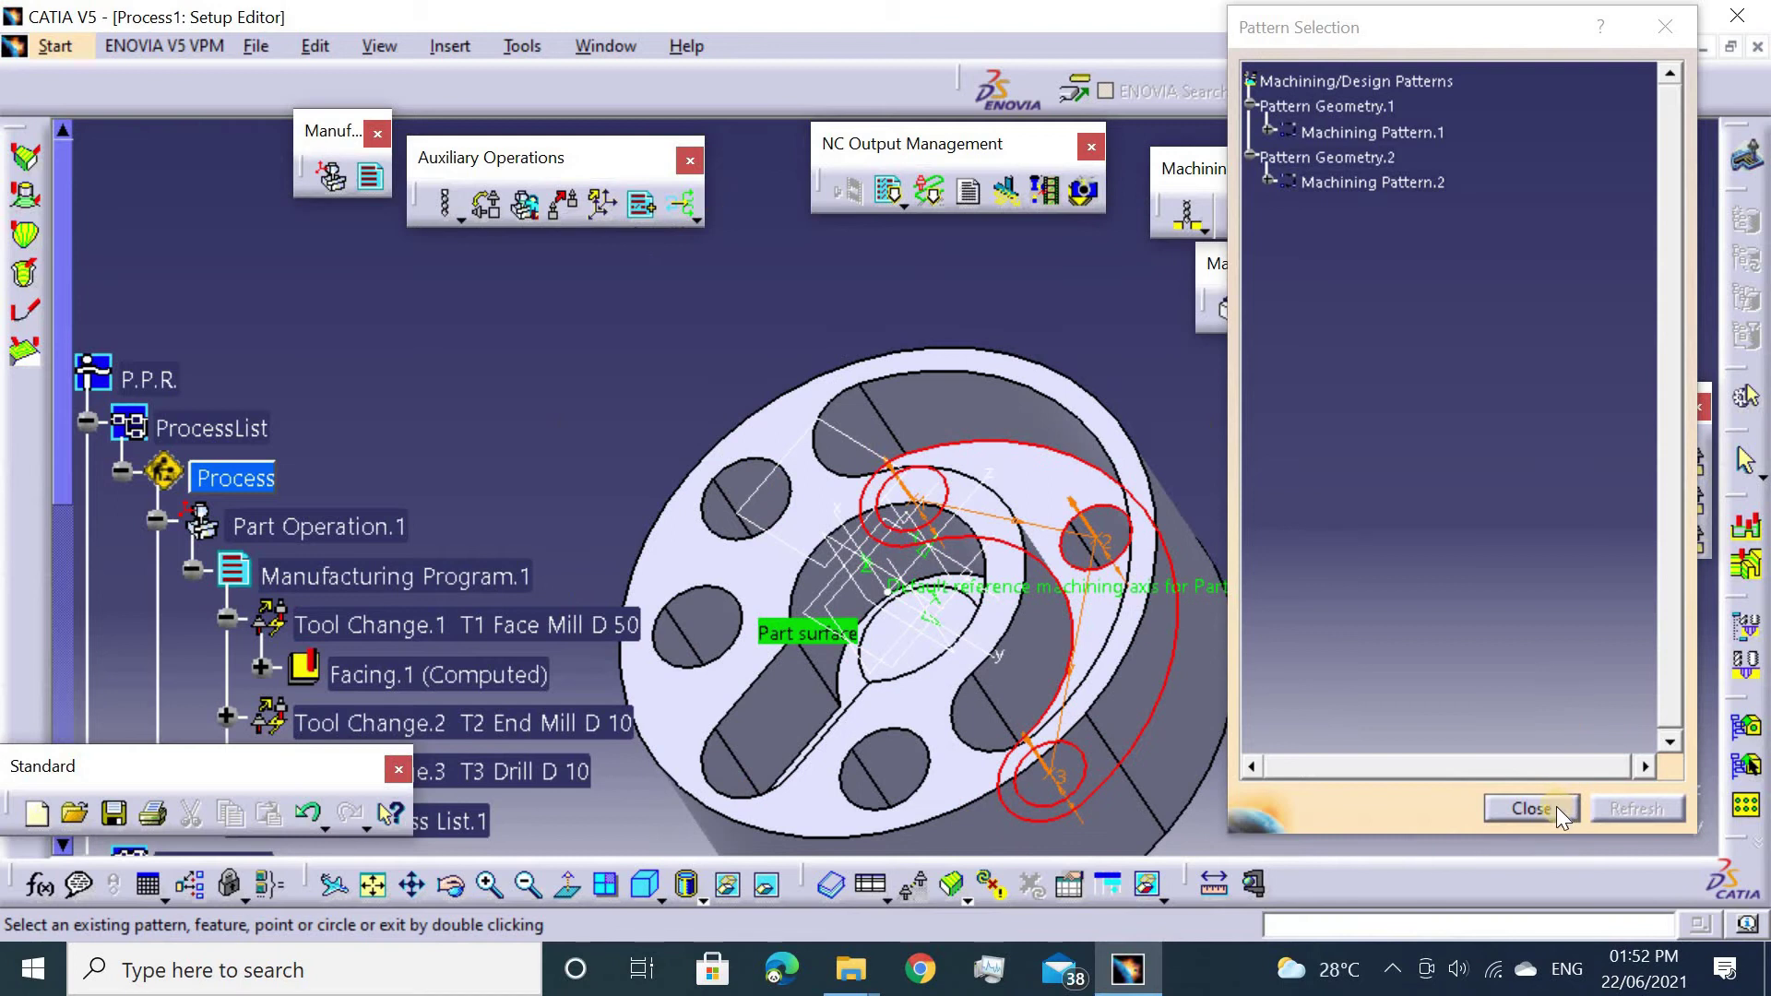
double_click(1135, 380)
Set Drilling.2's jump distance to 50 mm.
left_click(148, 133)
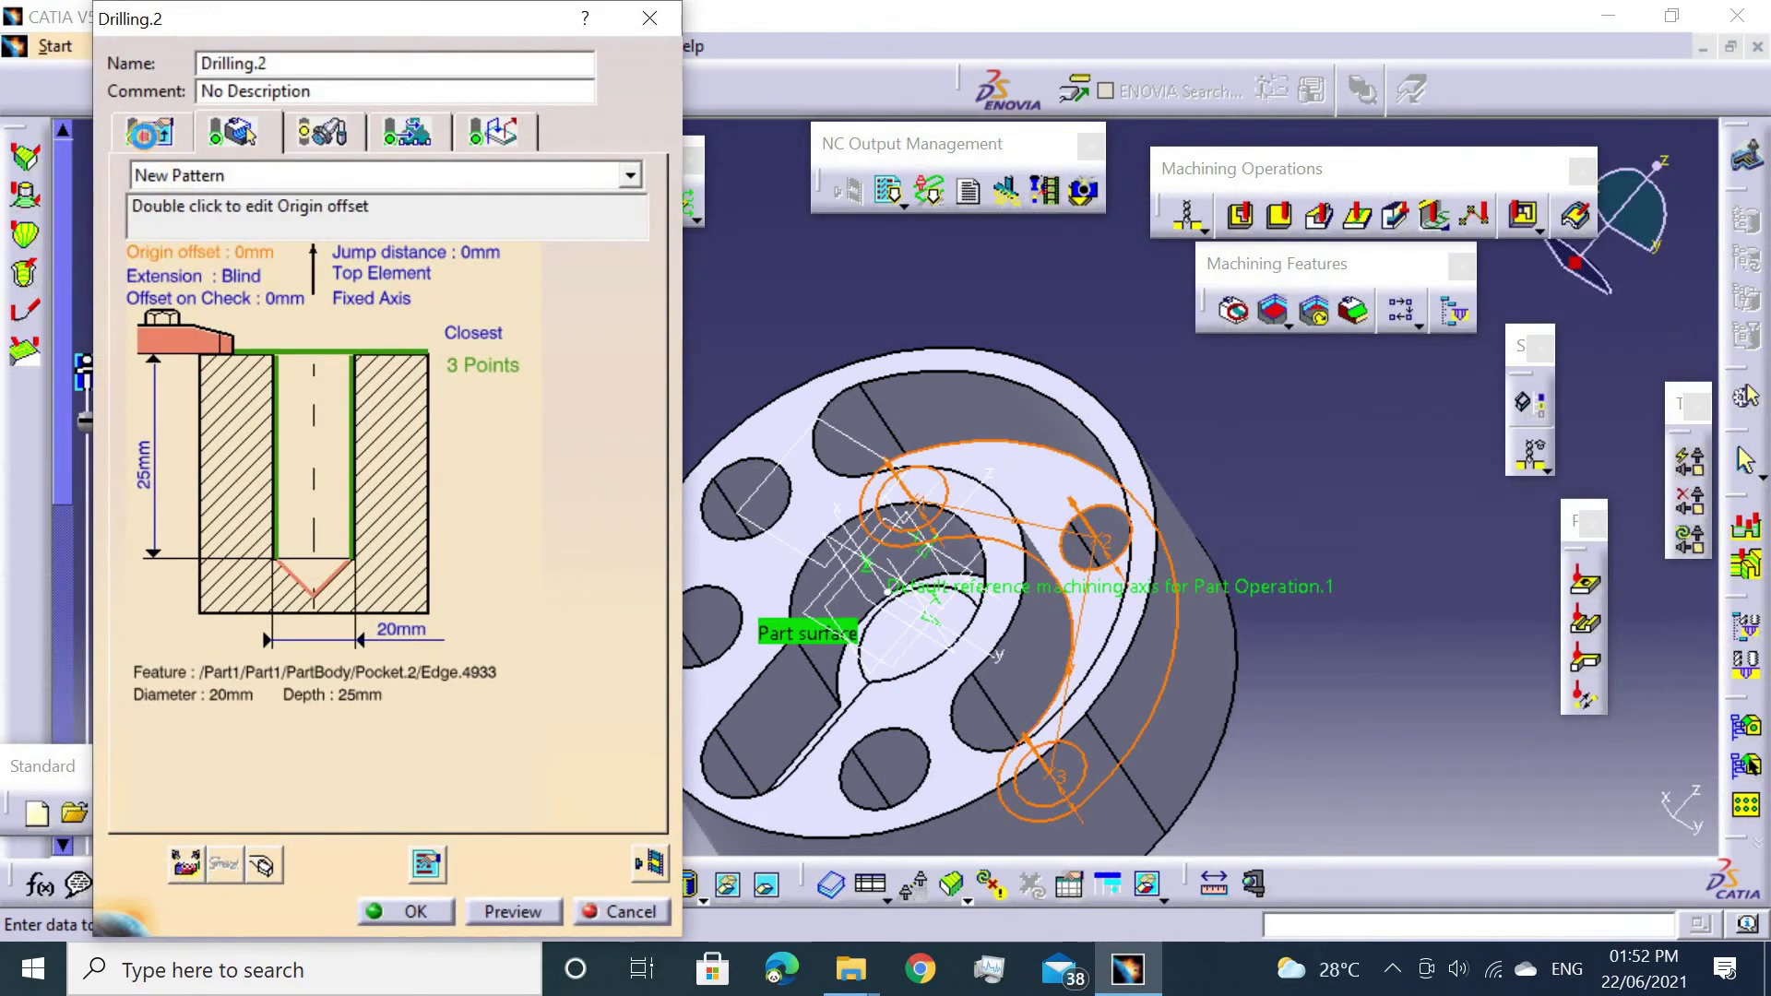
left_click(264, 116)
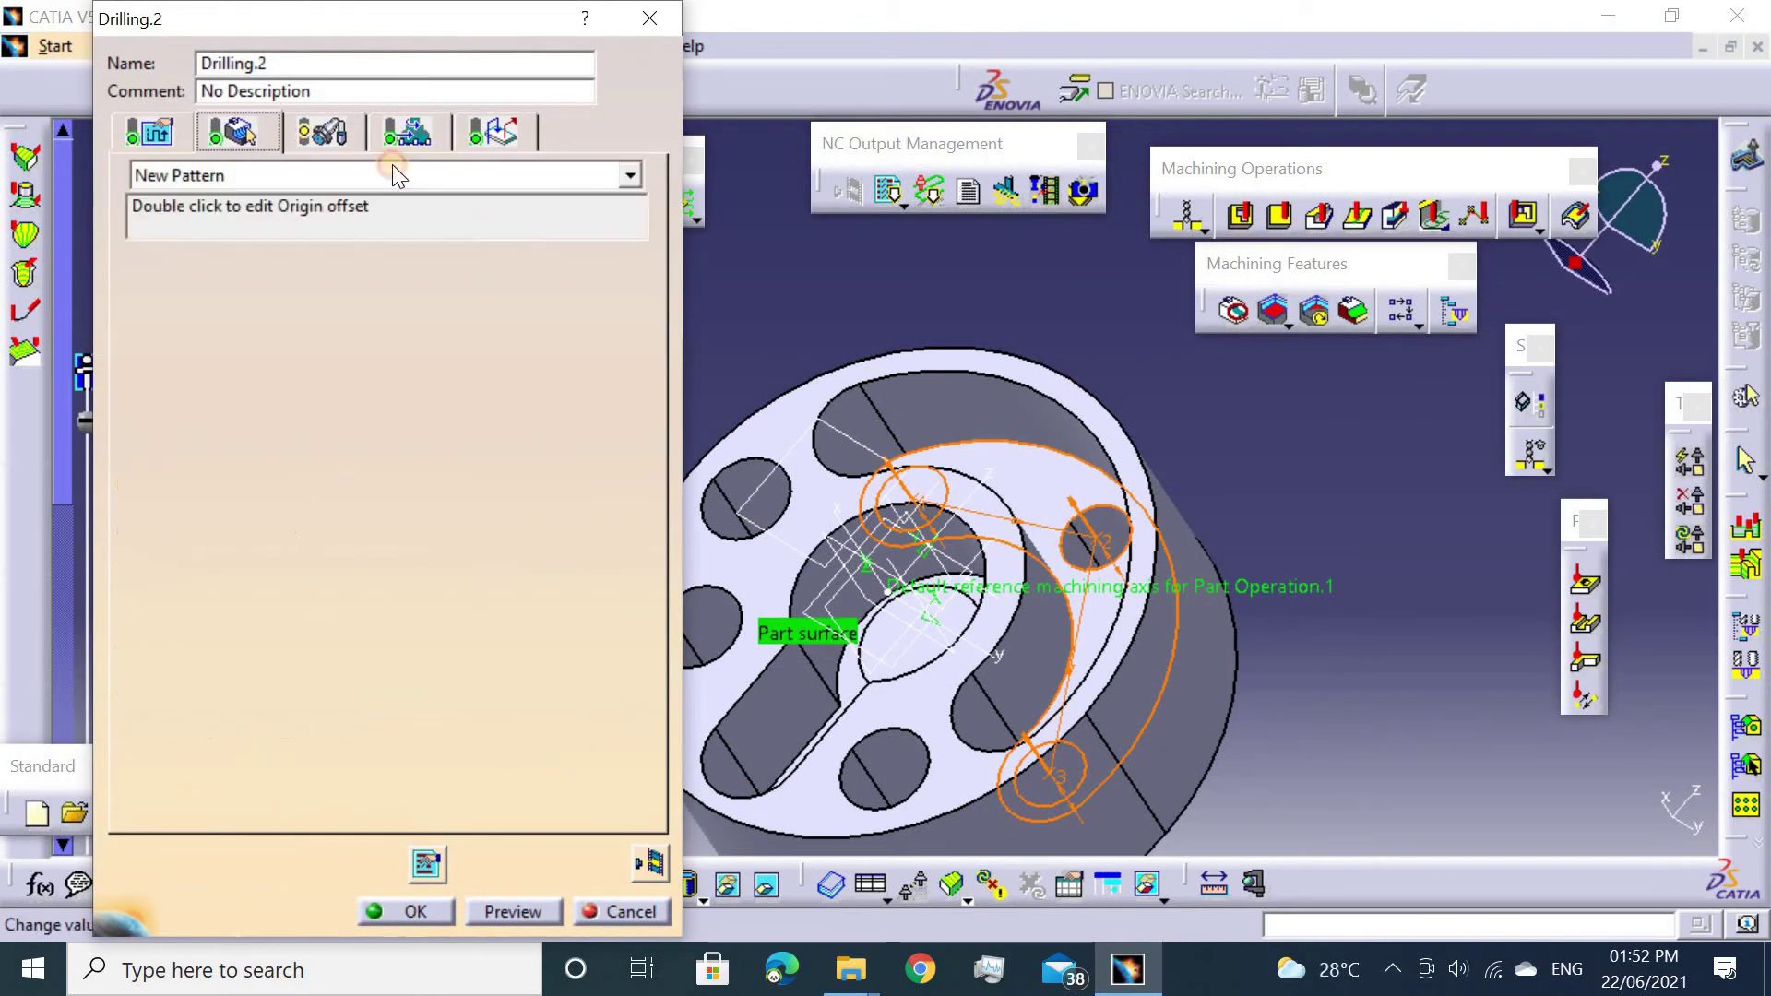
double_click(490, 246)
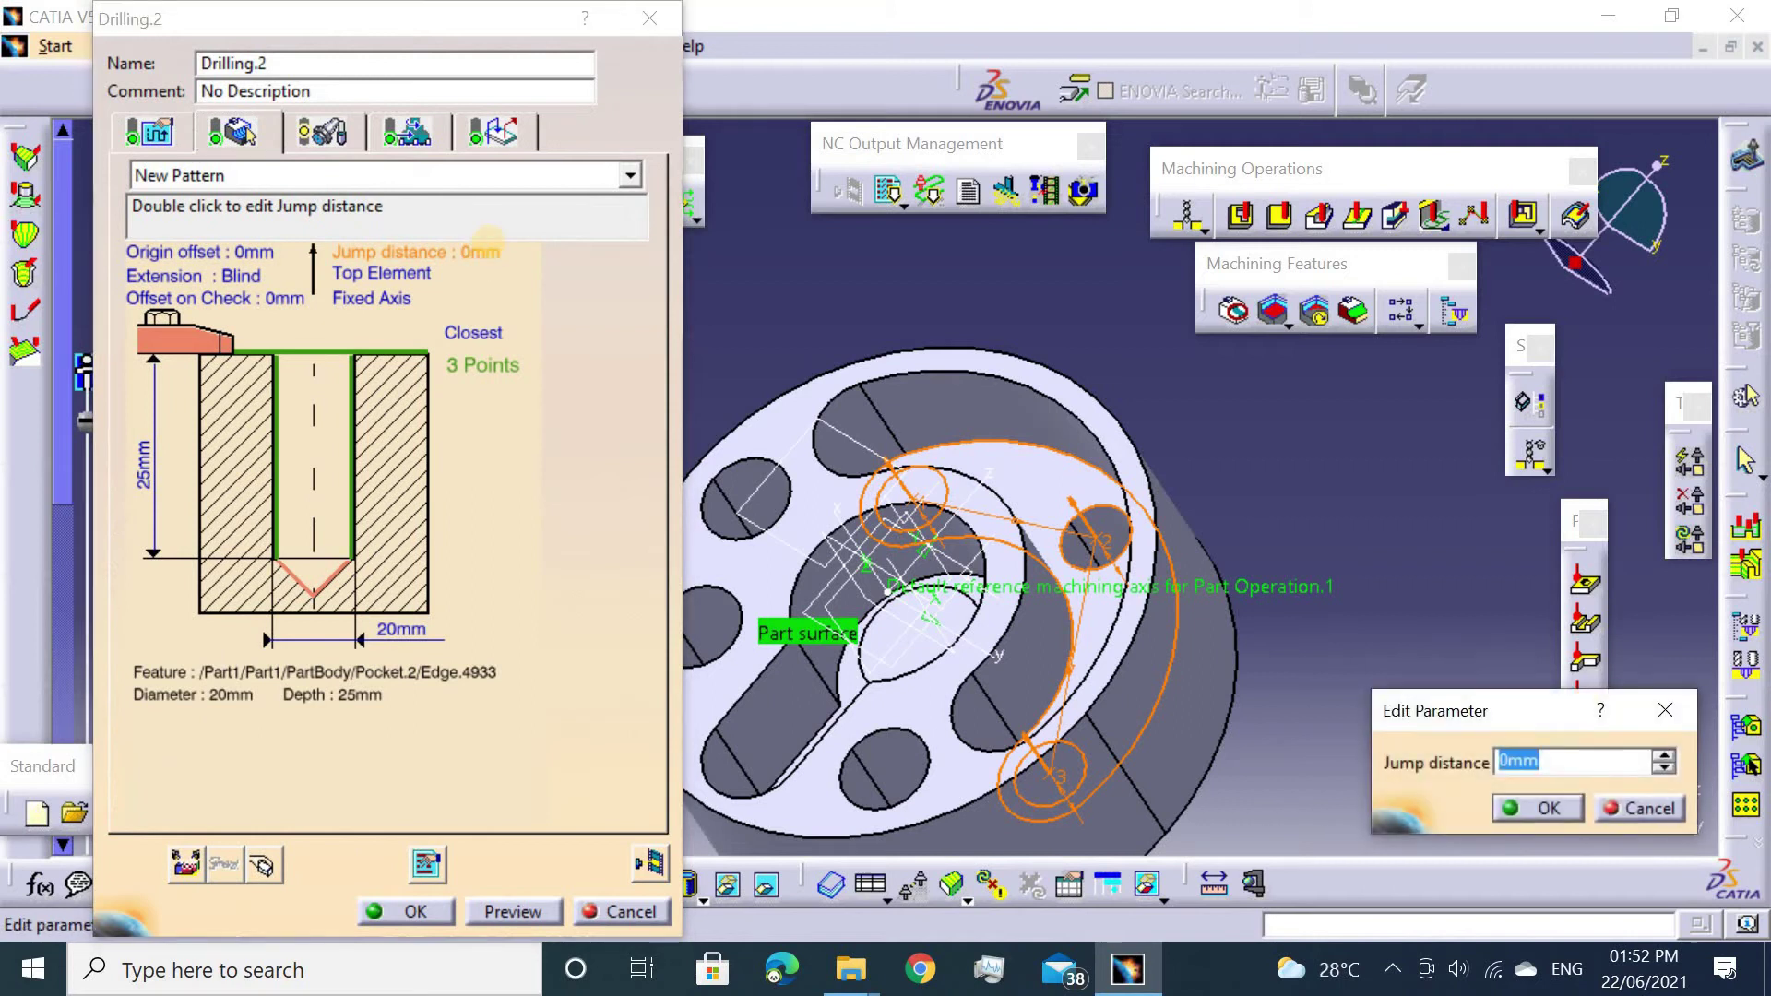
type("50")
key("Return")
mouse_move(891, 480)
middle_mouse_down()
mouse_move(1119, 370)
mouse_move(1080, 324)
mouse_move(1061, 350)
middle_mouse_up()
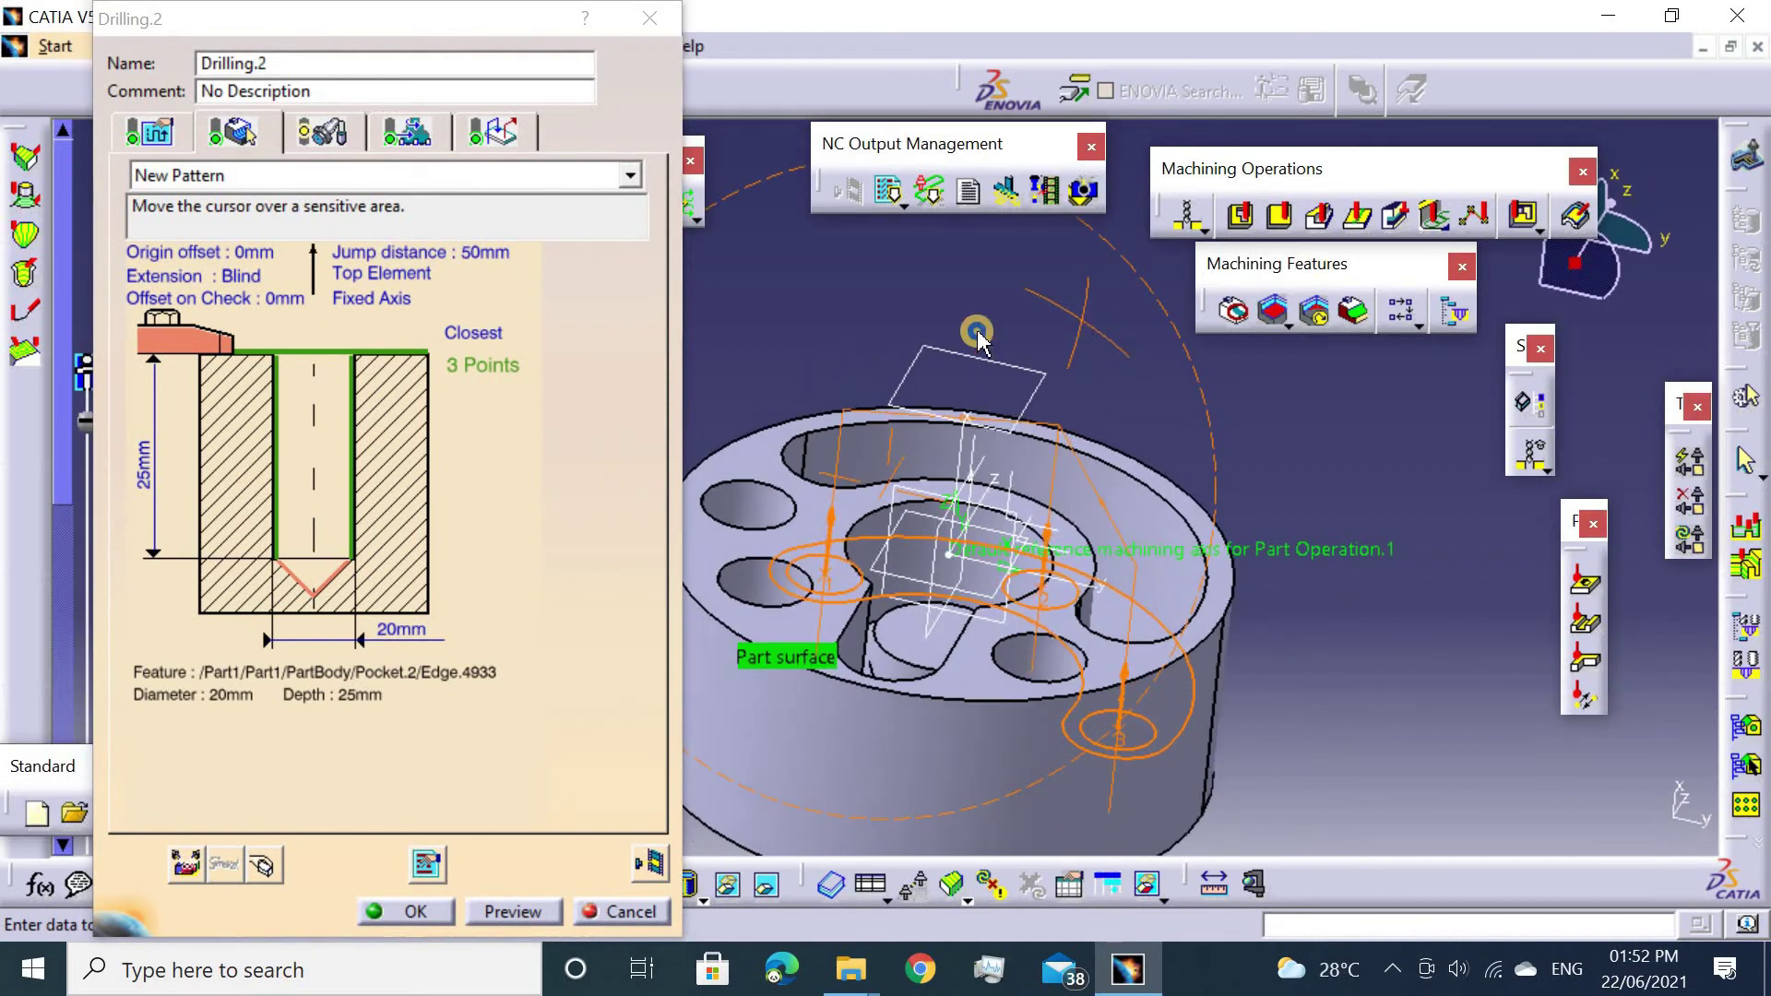
Give Drilling.2 the T3 Drill D20 tool, number 4, with 20 mm nominal diameter.
left_click(328, 134)
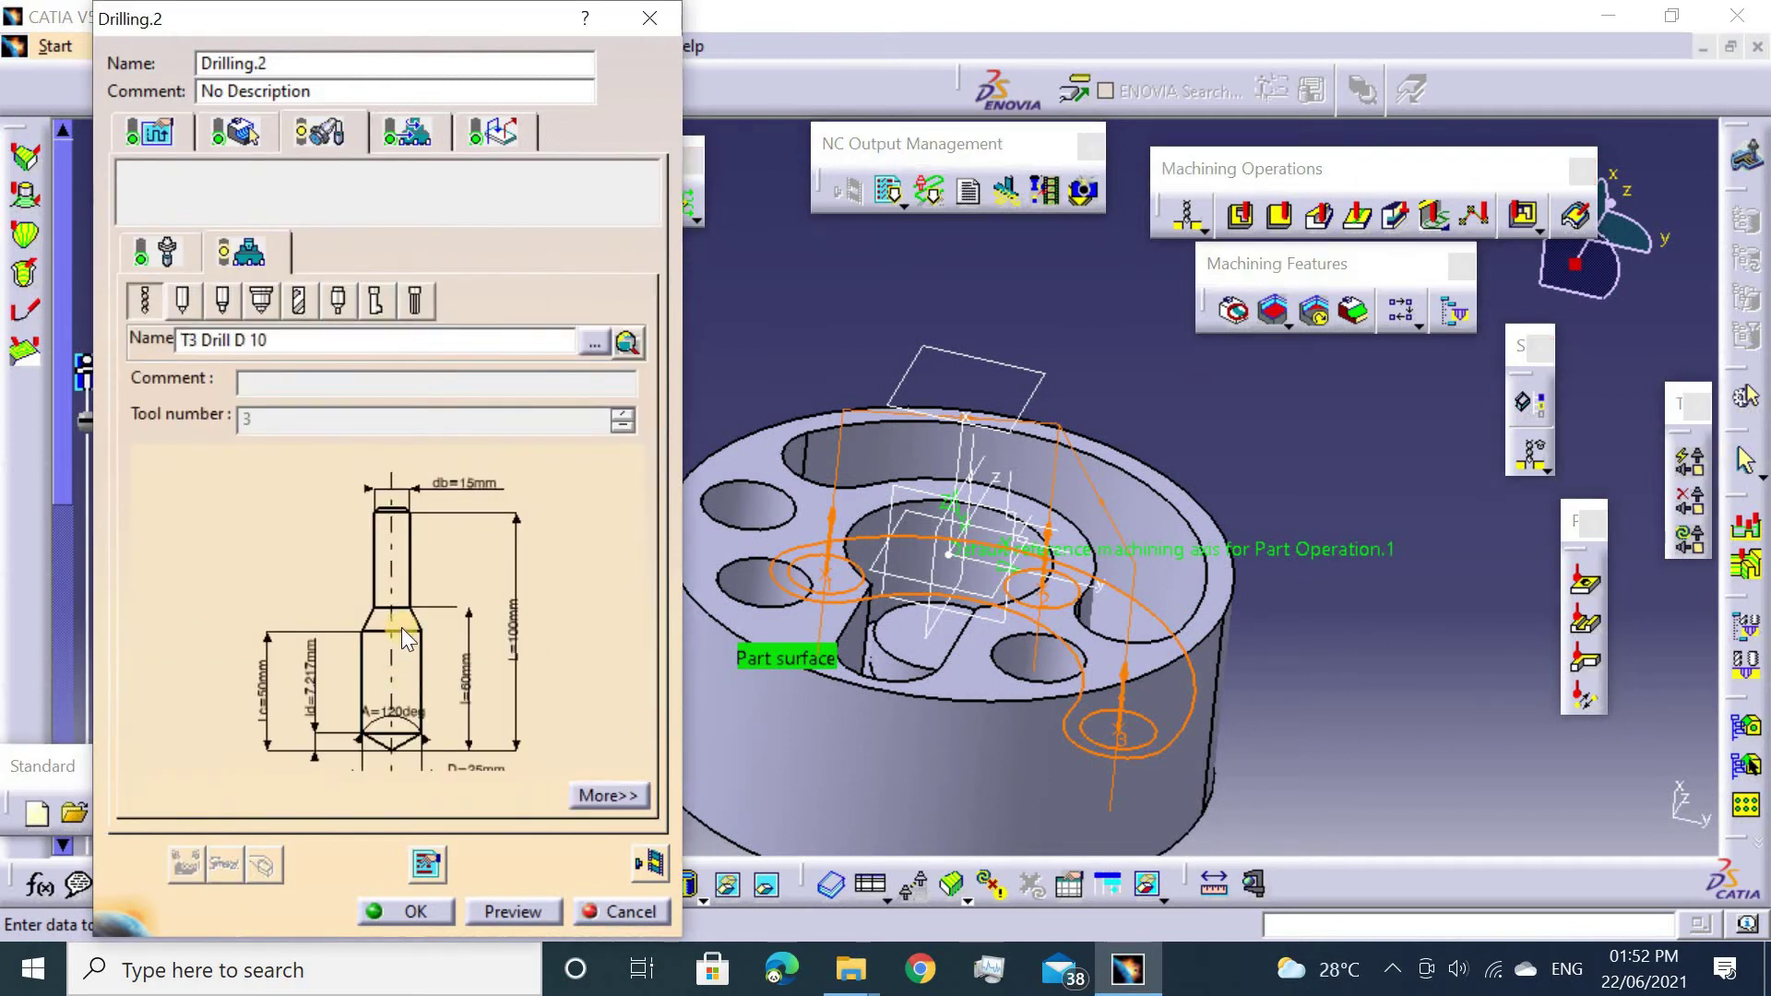
scroll(485, 722, "down", 2)
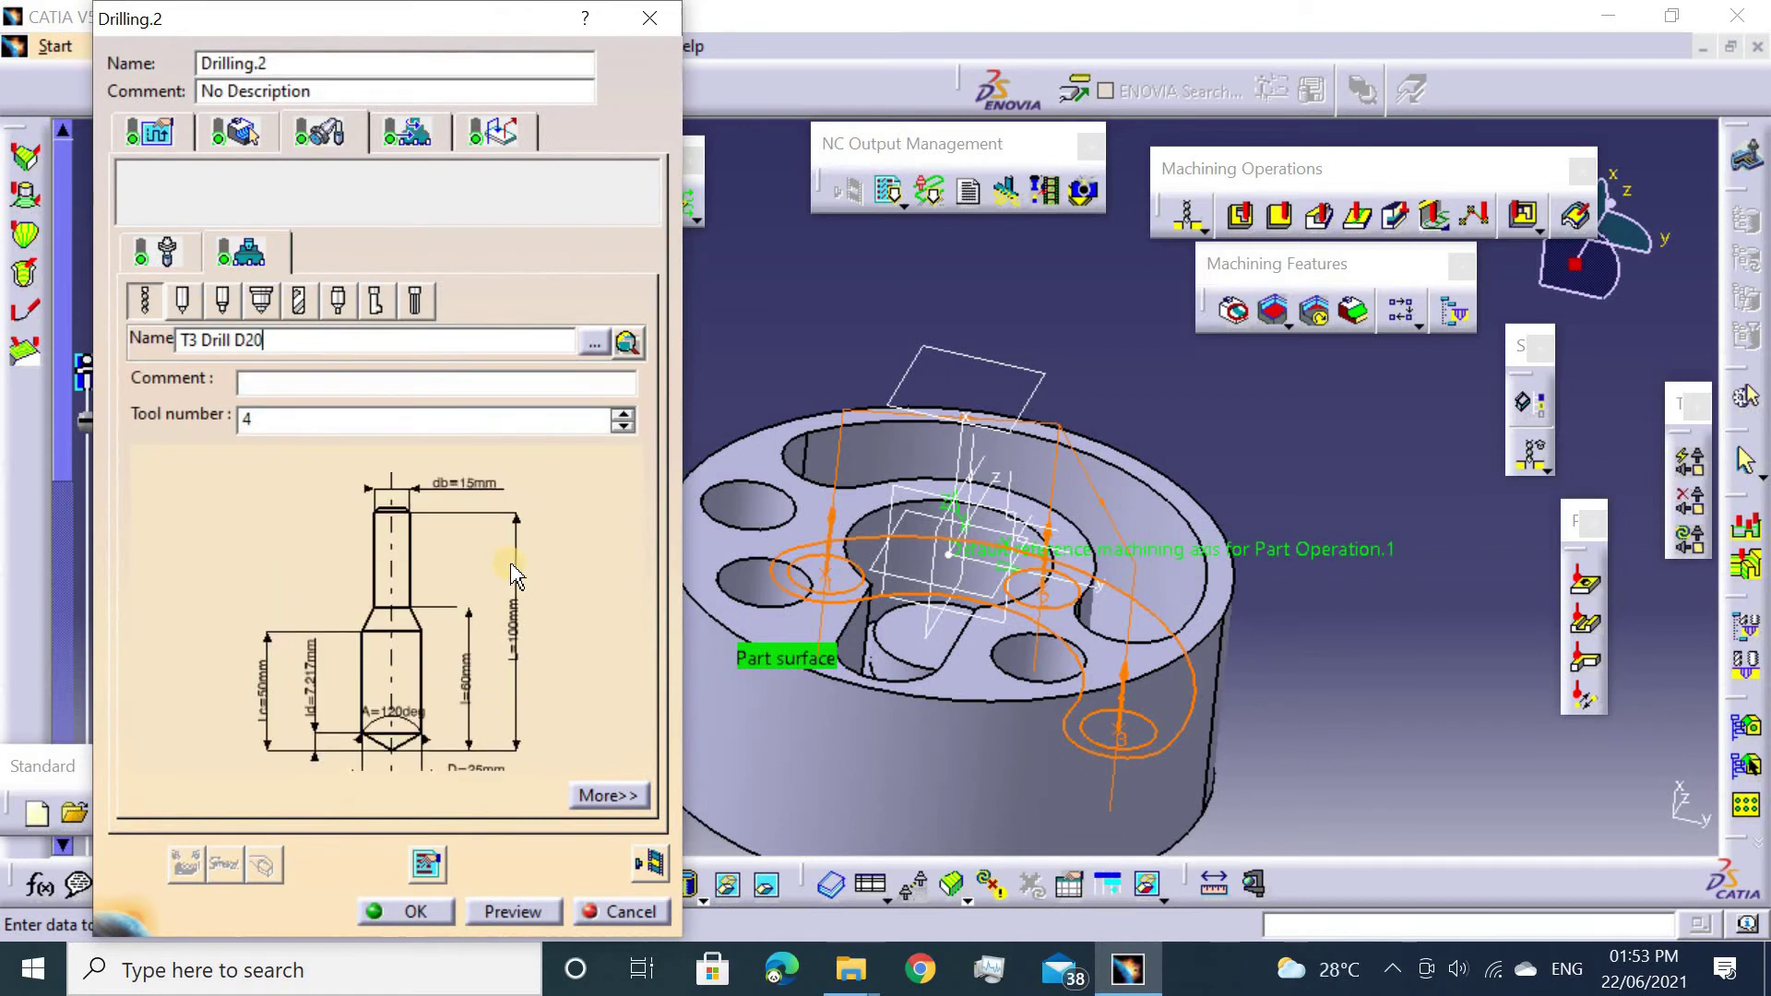
scroll(479, 637, "down", 2)
double_click(480, 657)
type("2")
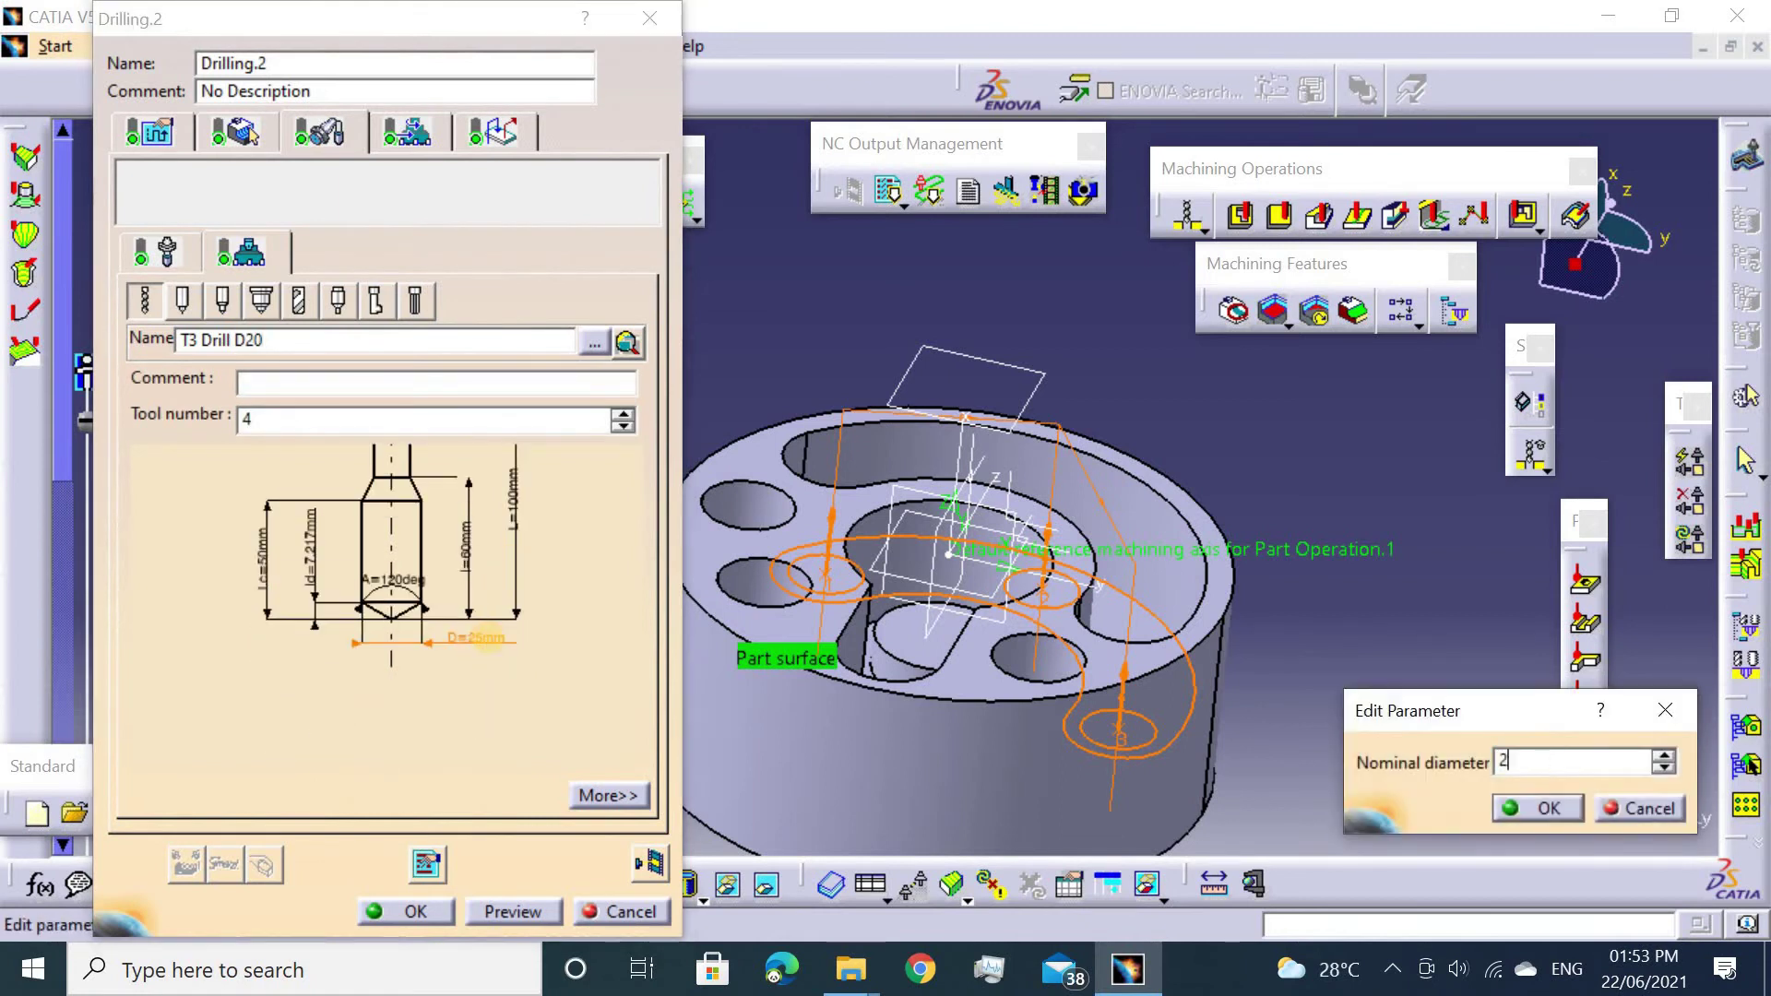
type("0mm")
key("Return")
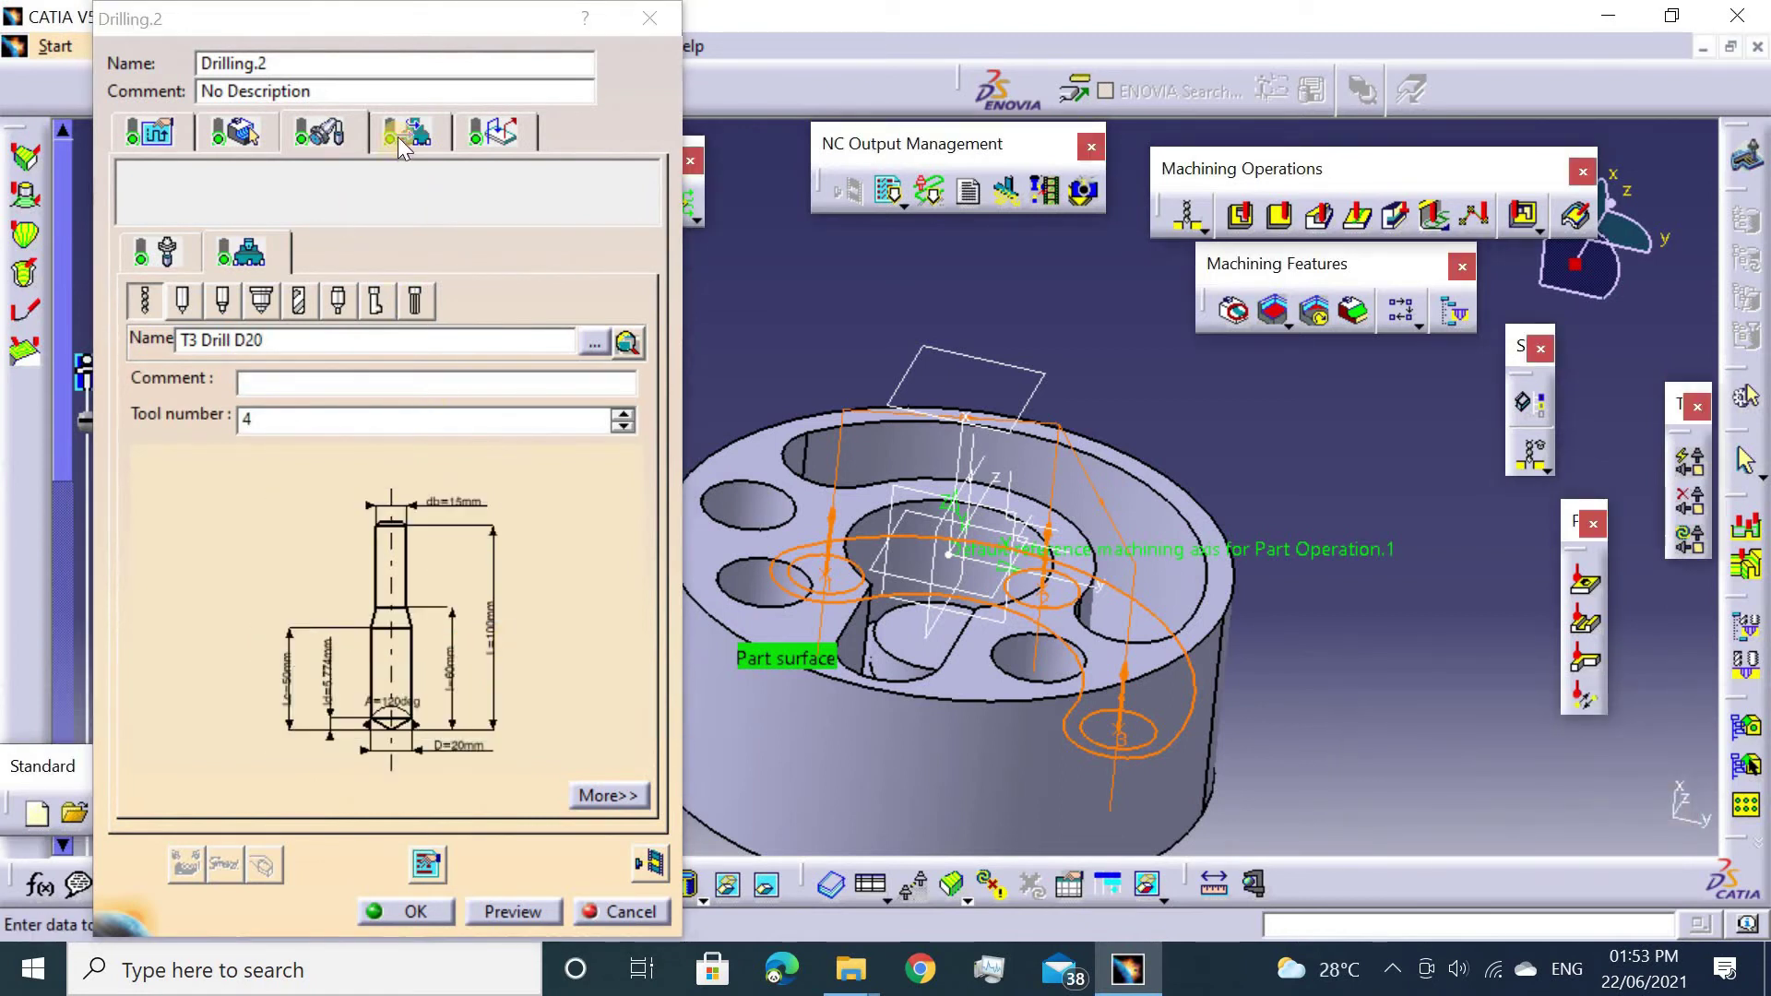
Replay Drilling.2's tool path on the part.
left_click(397, 137)
left_click(495, 132)
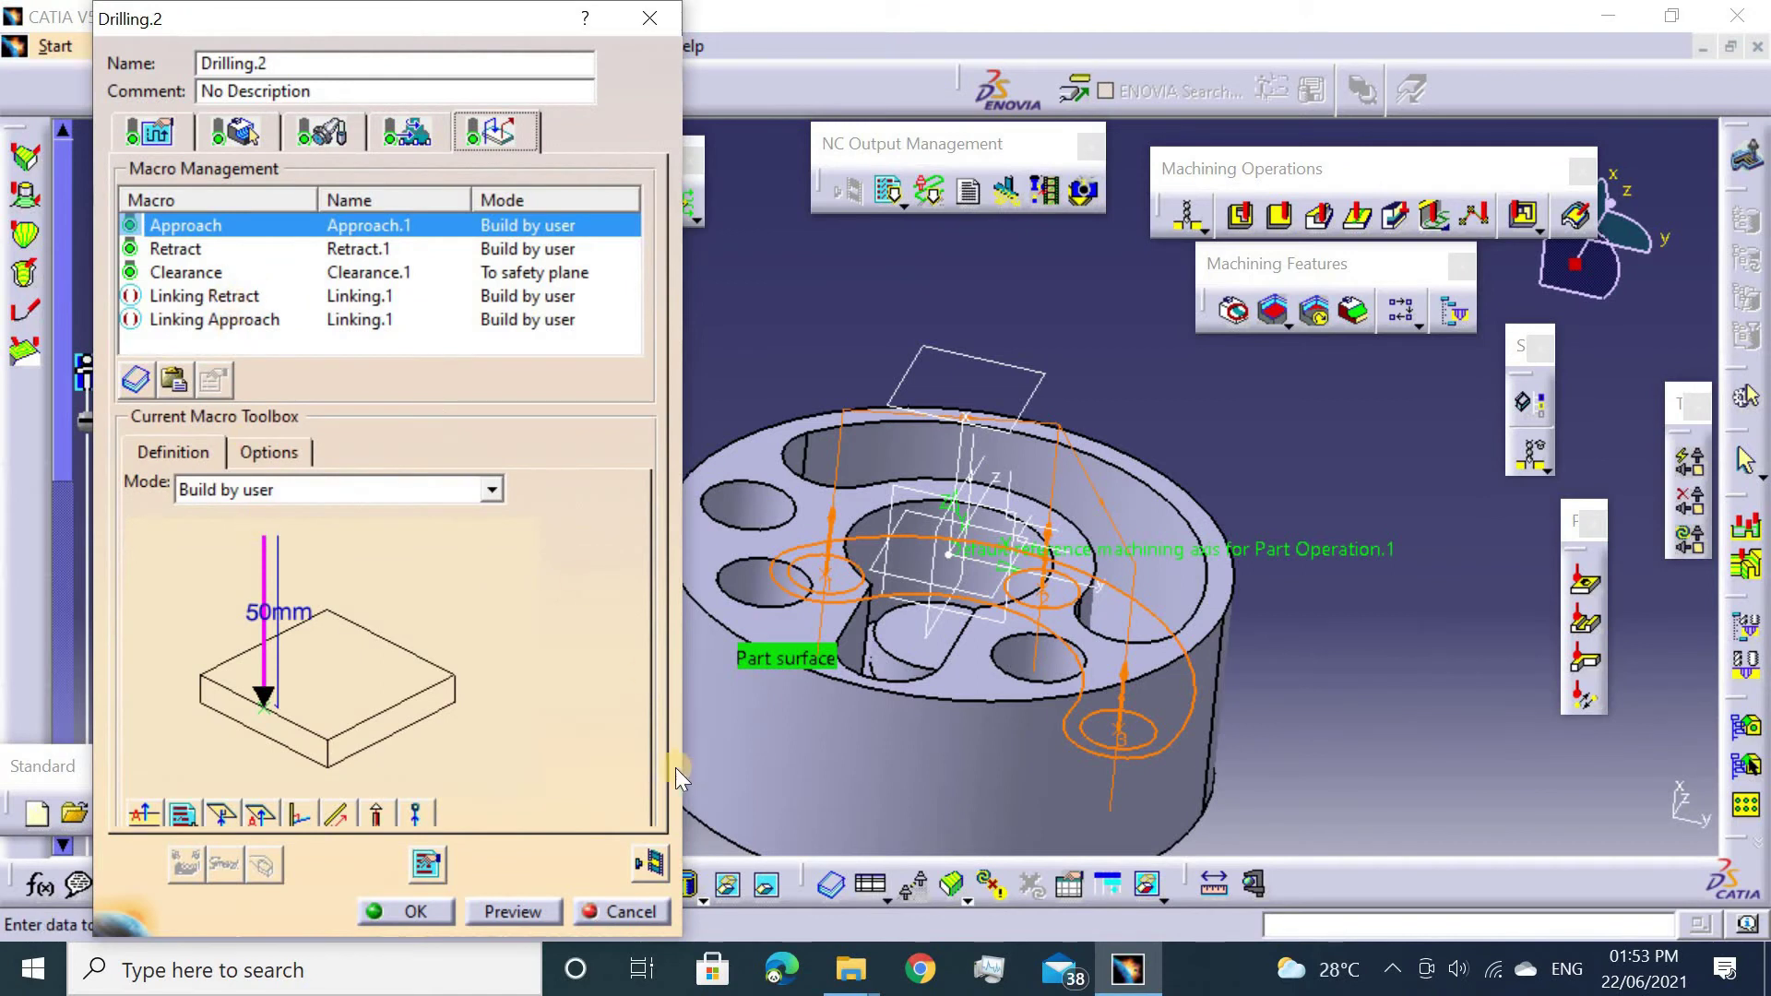
left_click(638, 871)
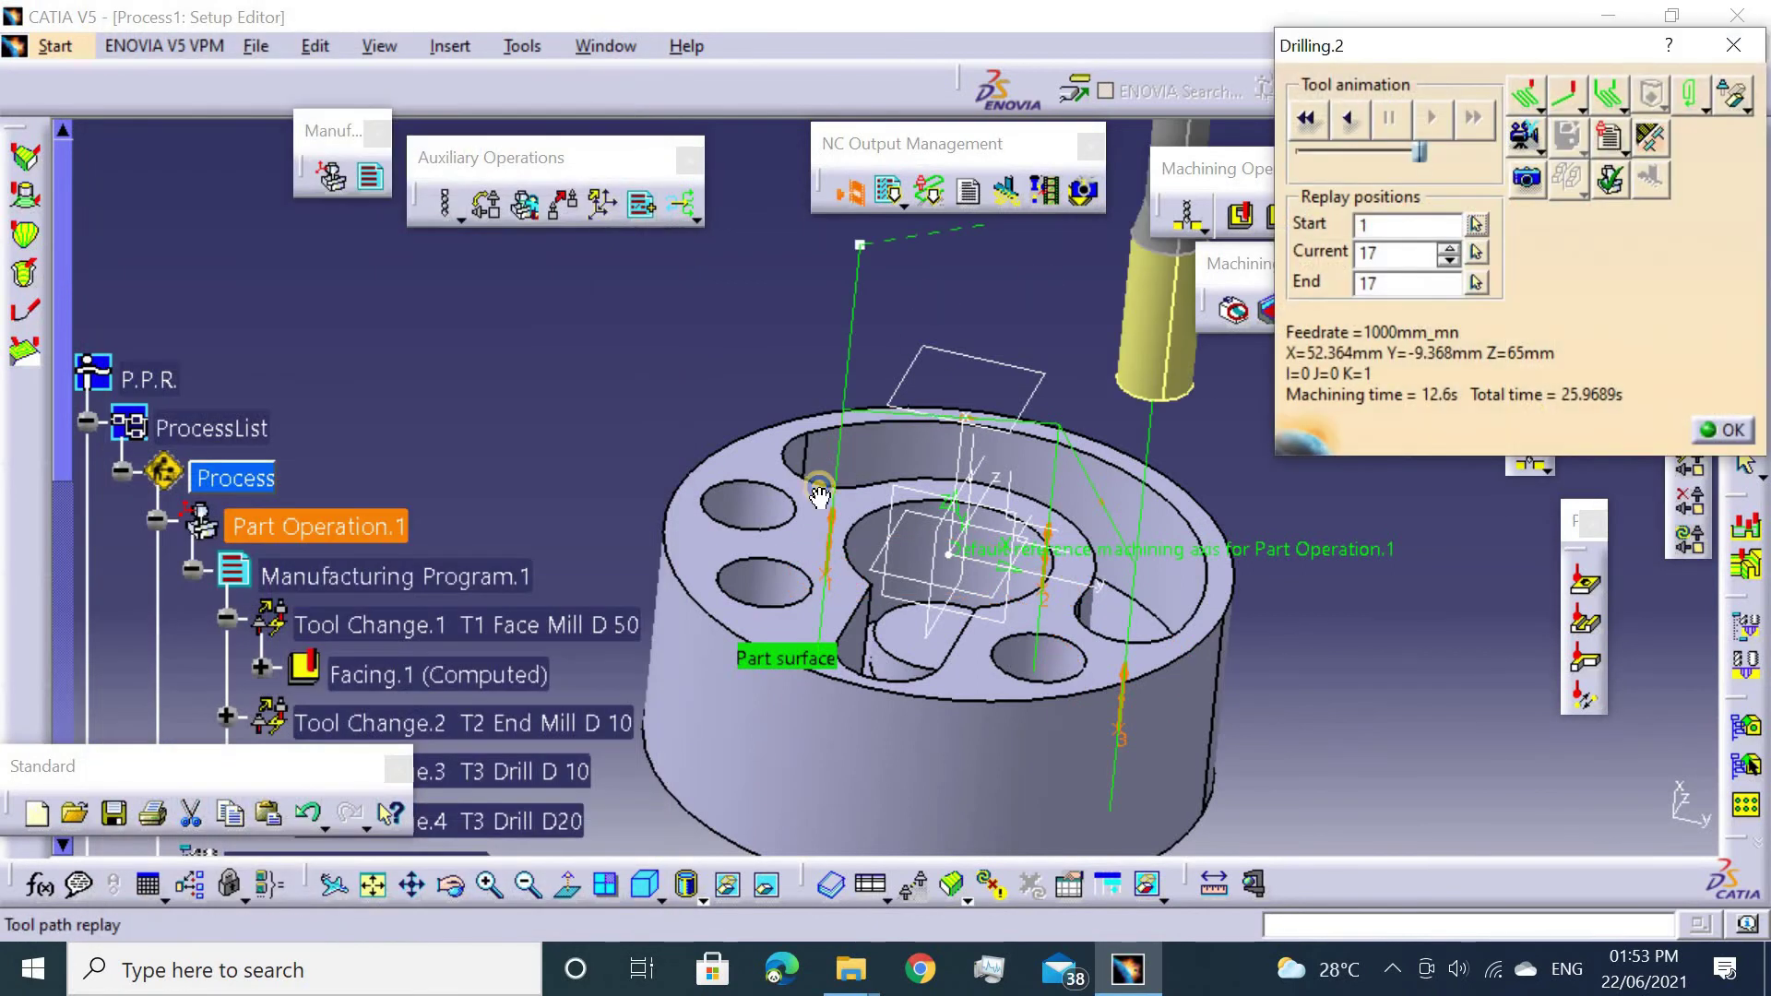
mouse_move(900, 579)
middle_mouse_down()
mouse_move(810, 343)
mouse_move(835, 337)
middle_mouse_up()
left_click(1722, 430)
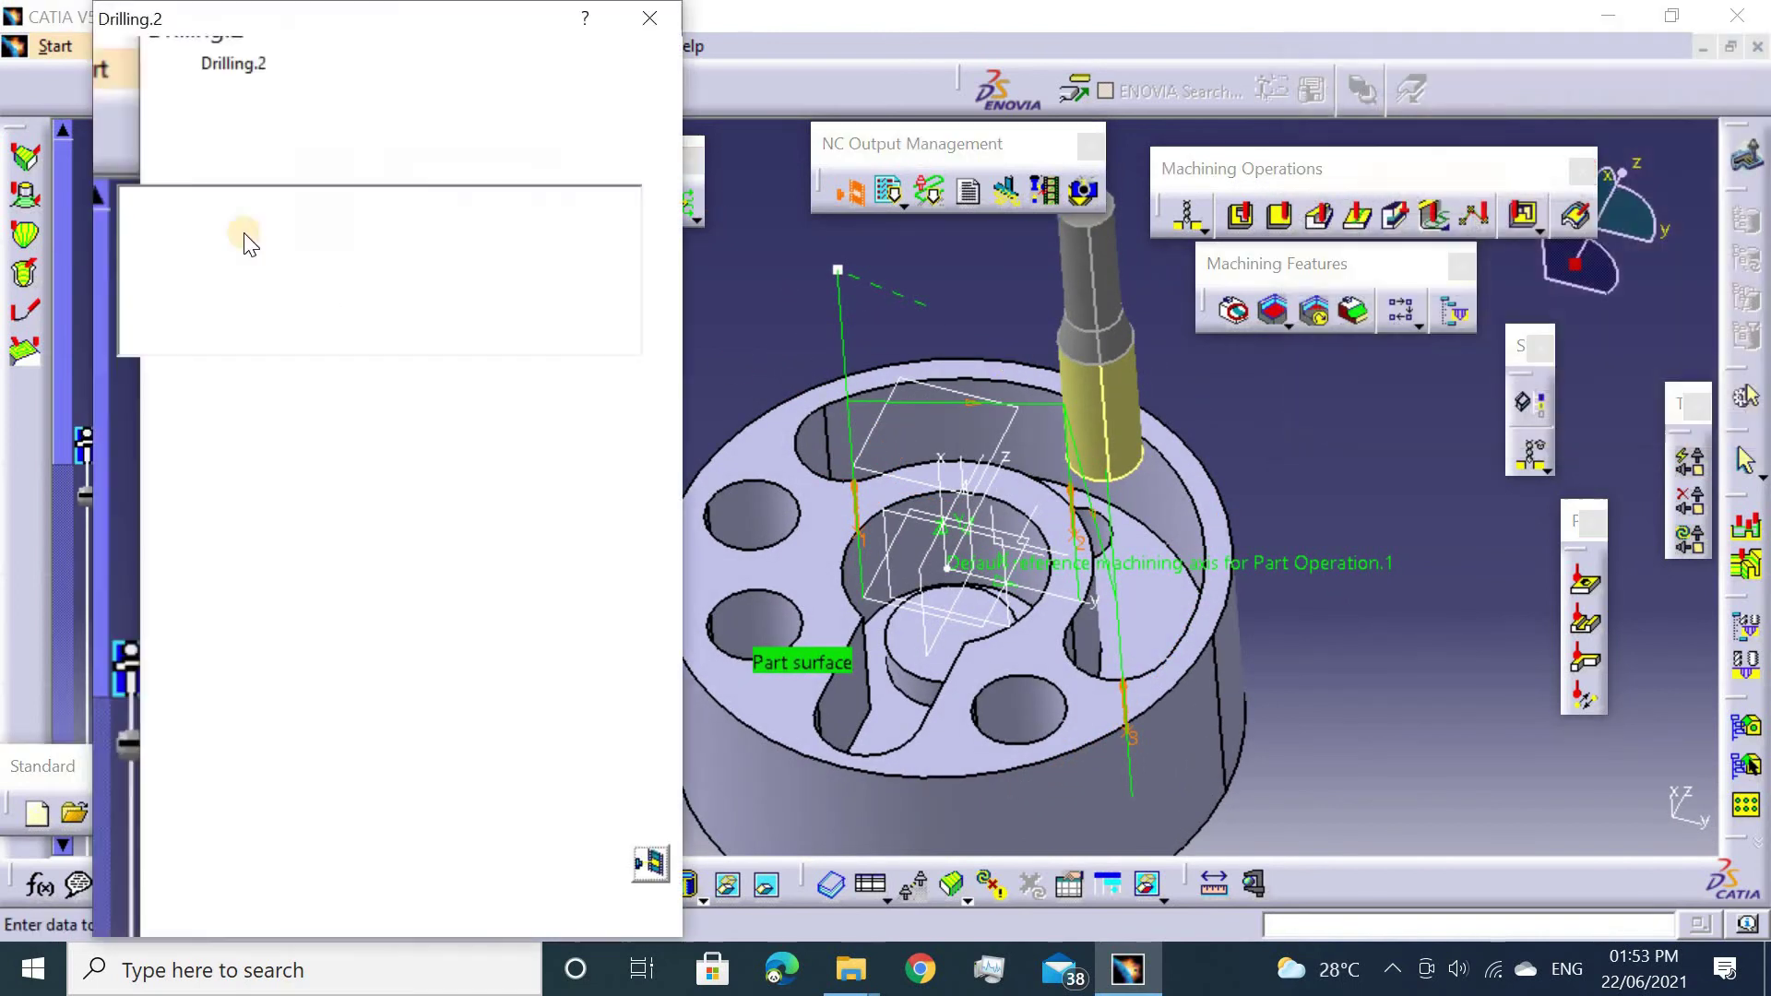
Set Drilling.2's depth mode to By shoulder (Ds).
left_click(427, 581)
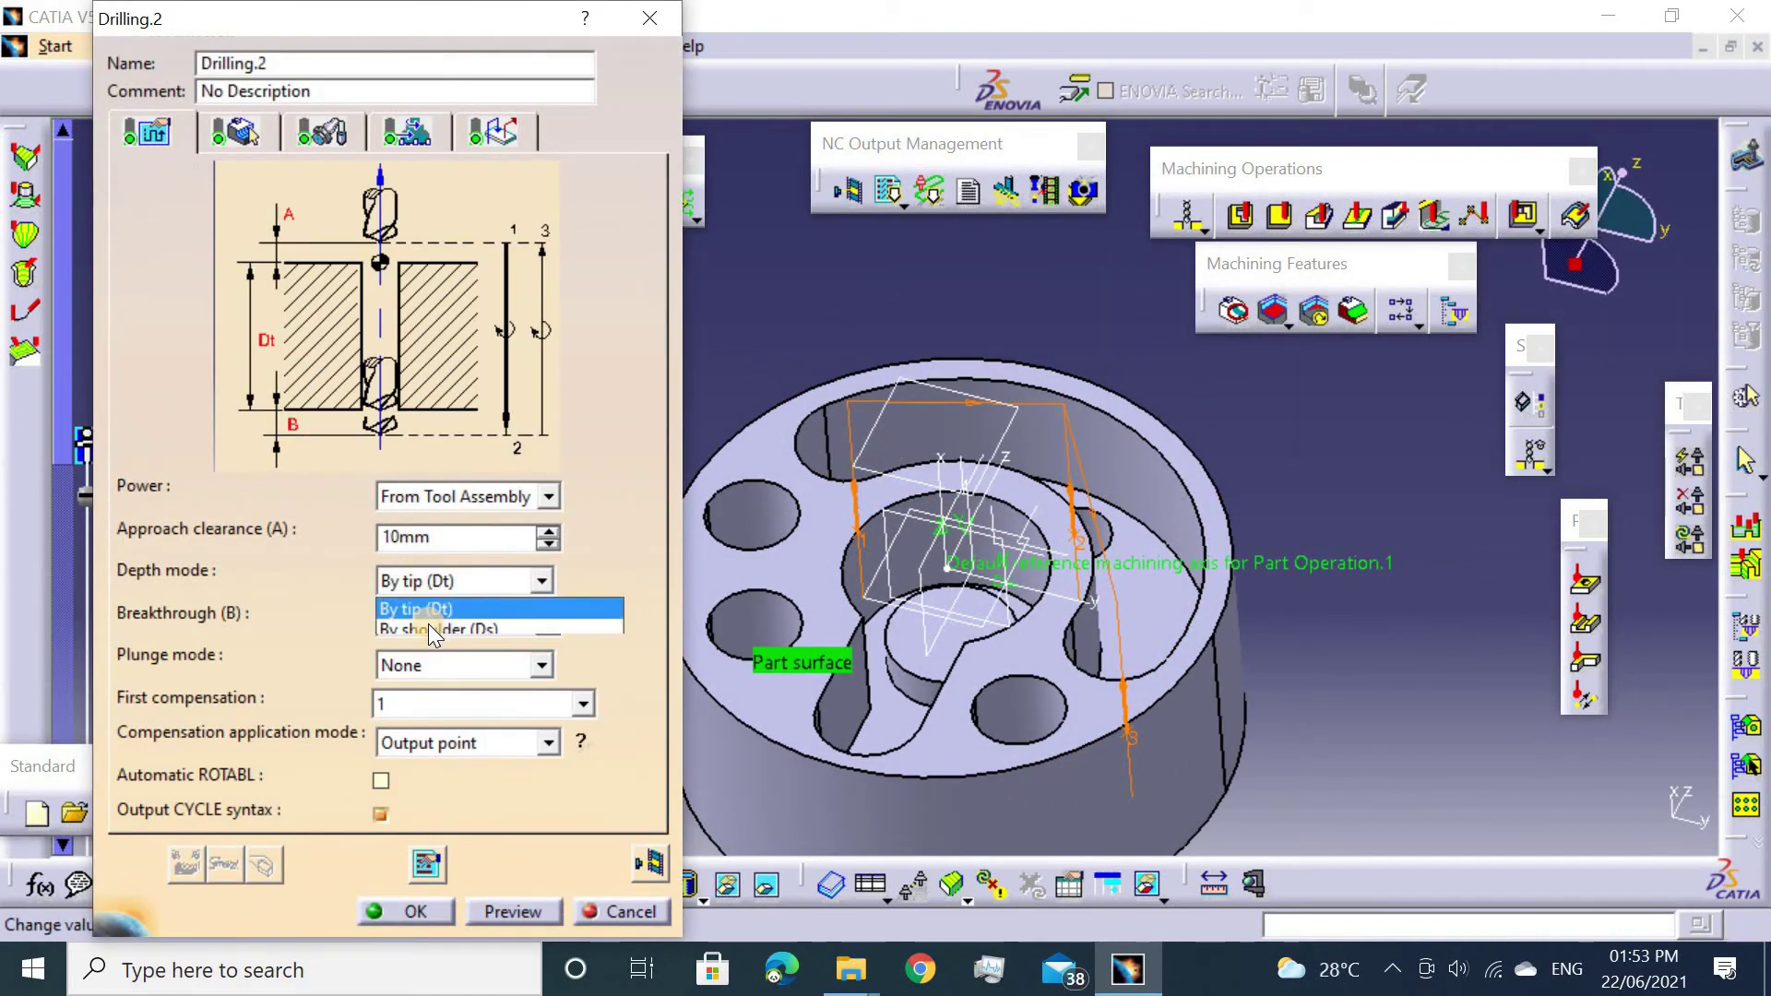
left_click(428, 624)
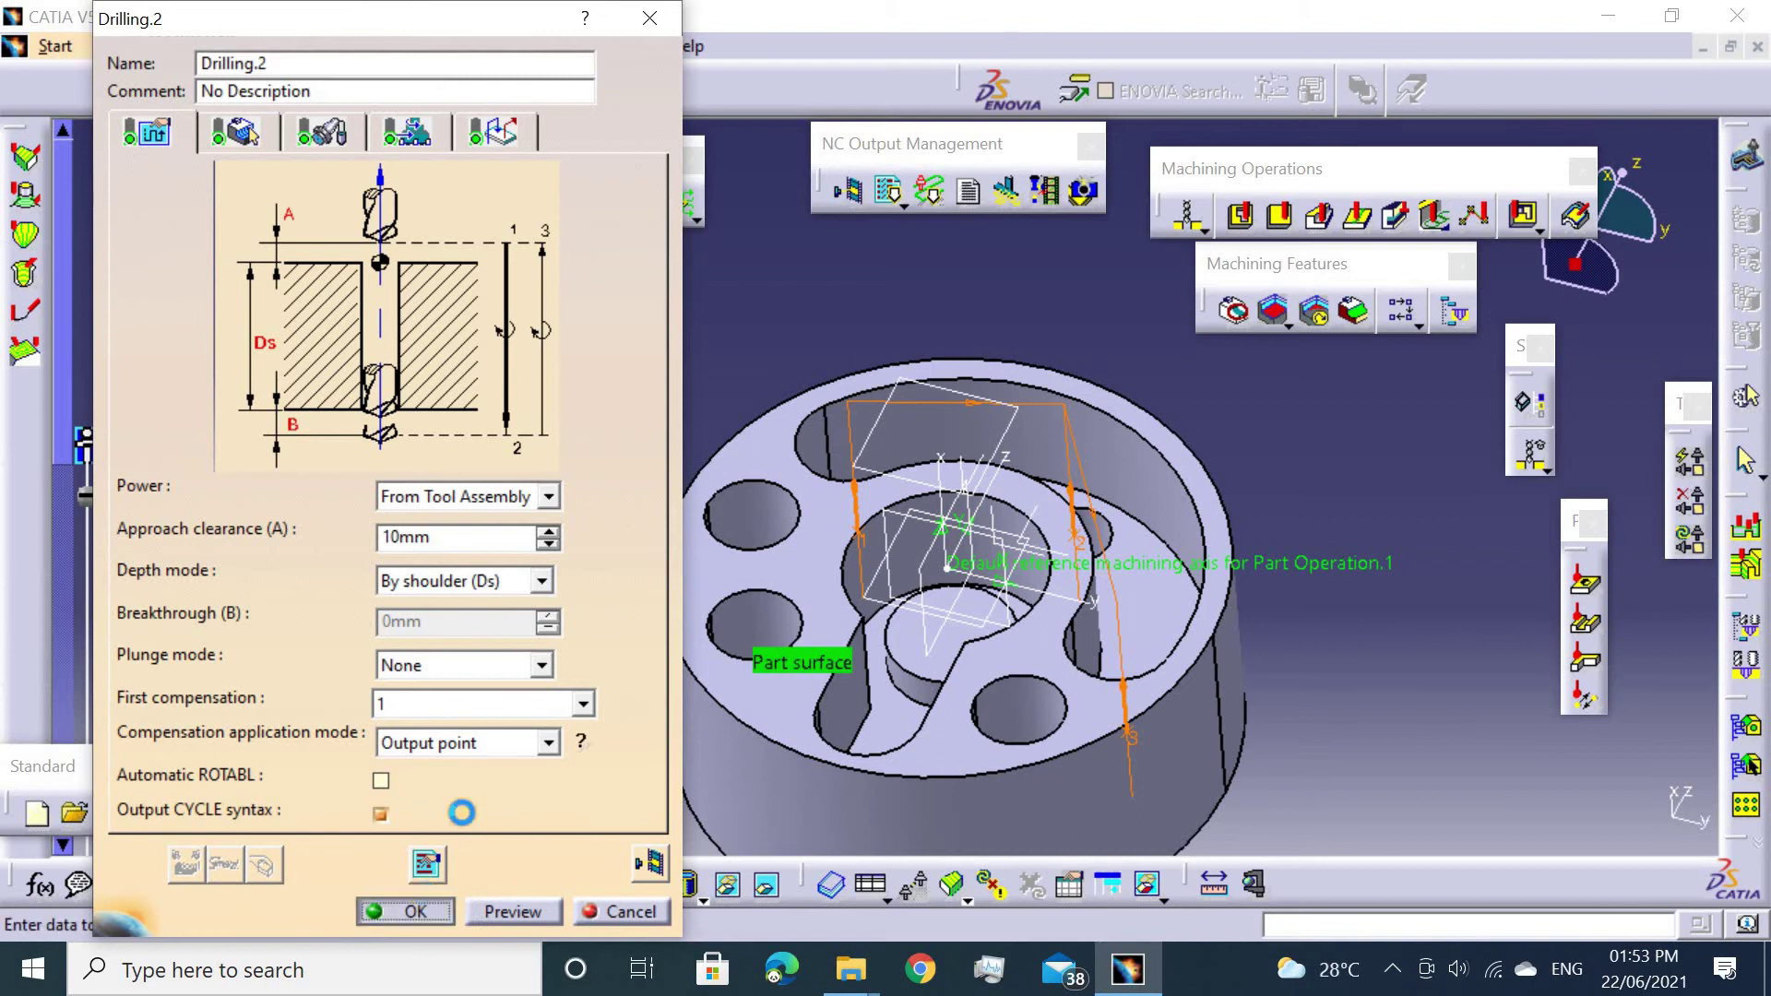
scroll(415, 452, "down", 5)
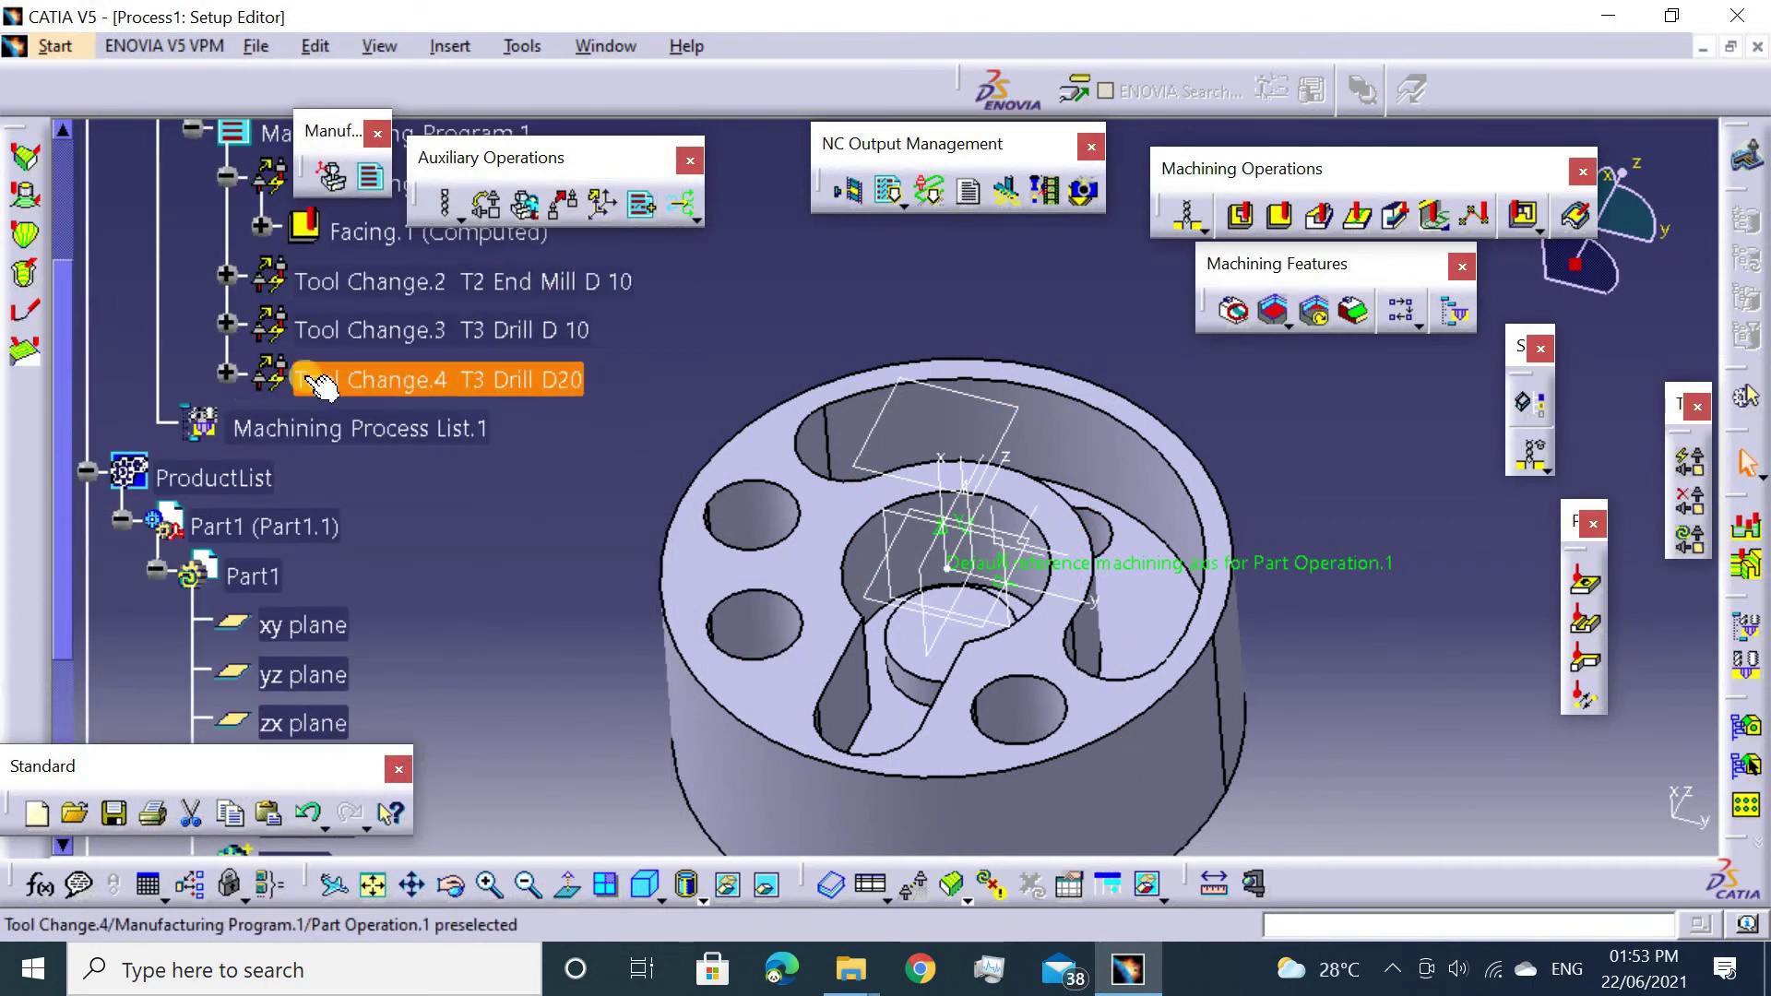
Create Profile Contouring.1 Between Two Planes, picking top face, bottom face and outer circular guide.
left_click(1285, 218)
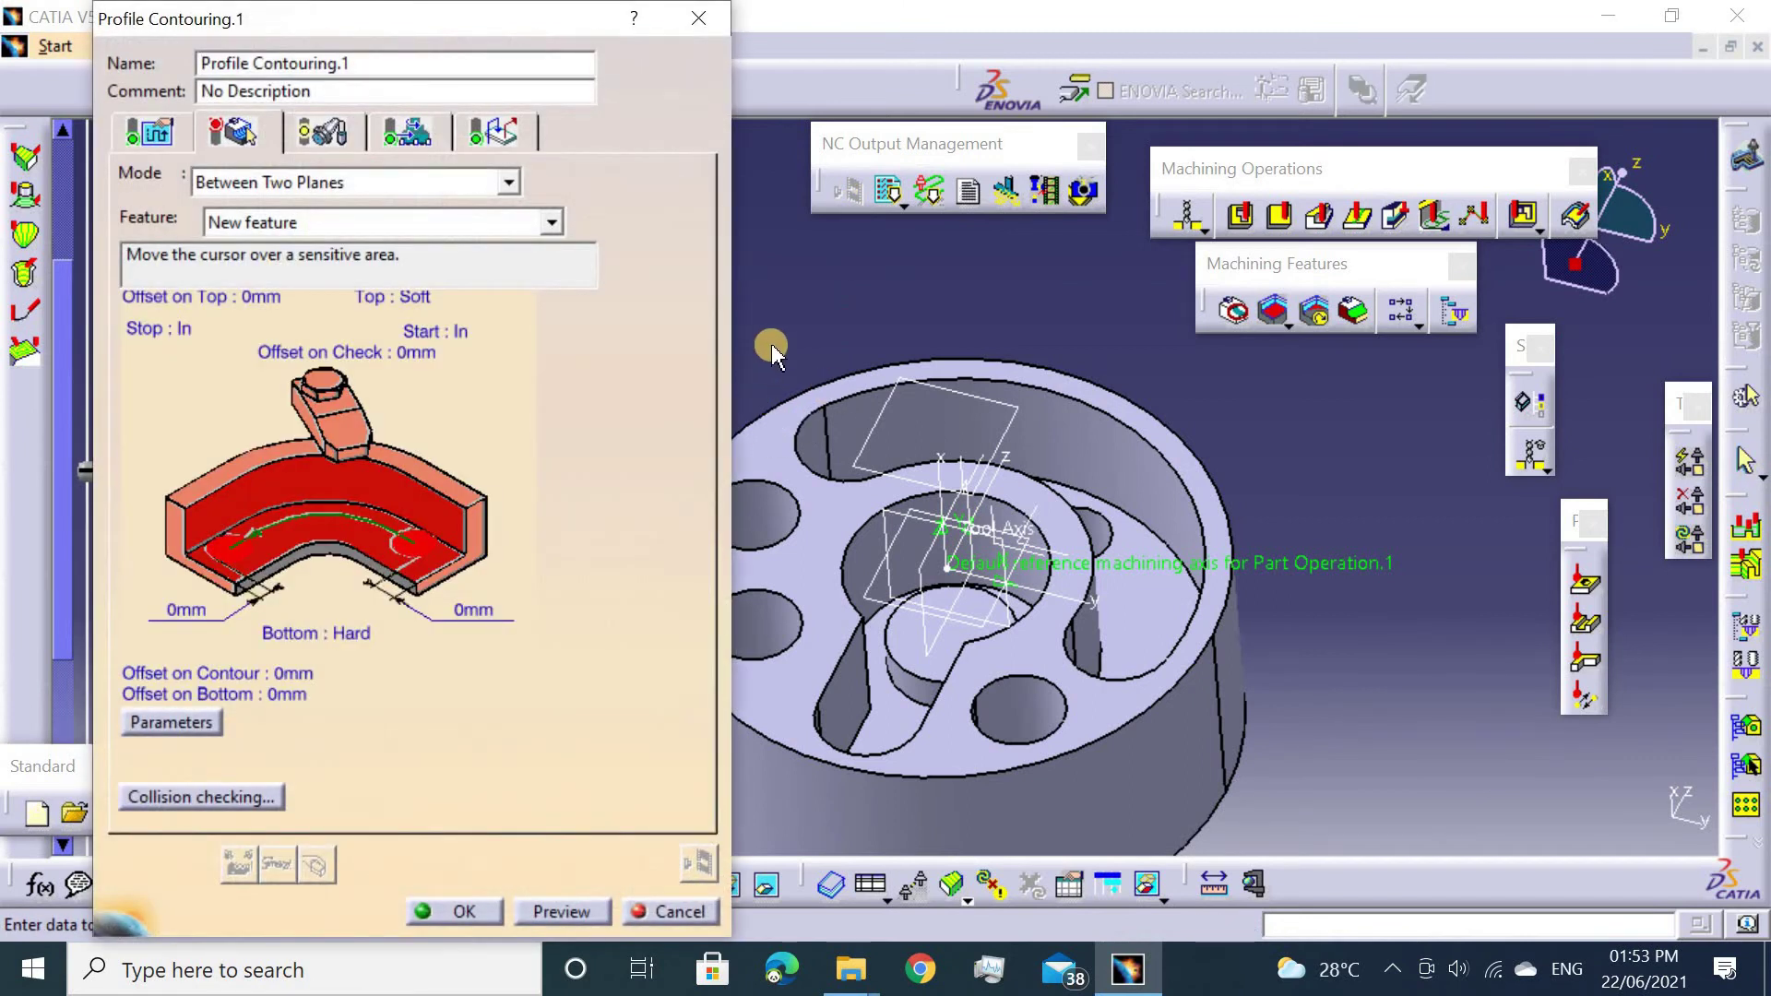
left_click(254, 459)
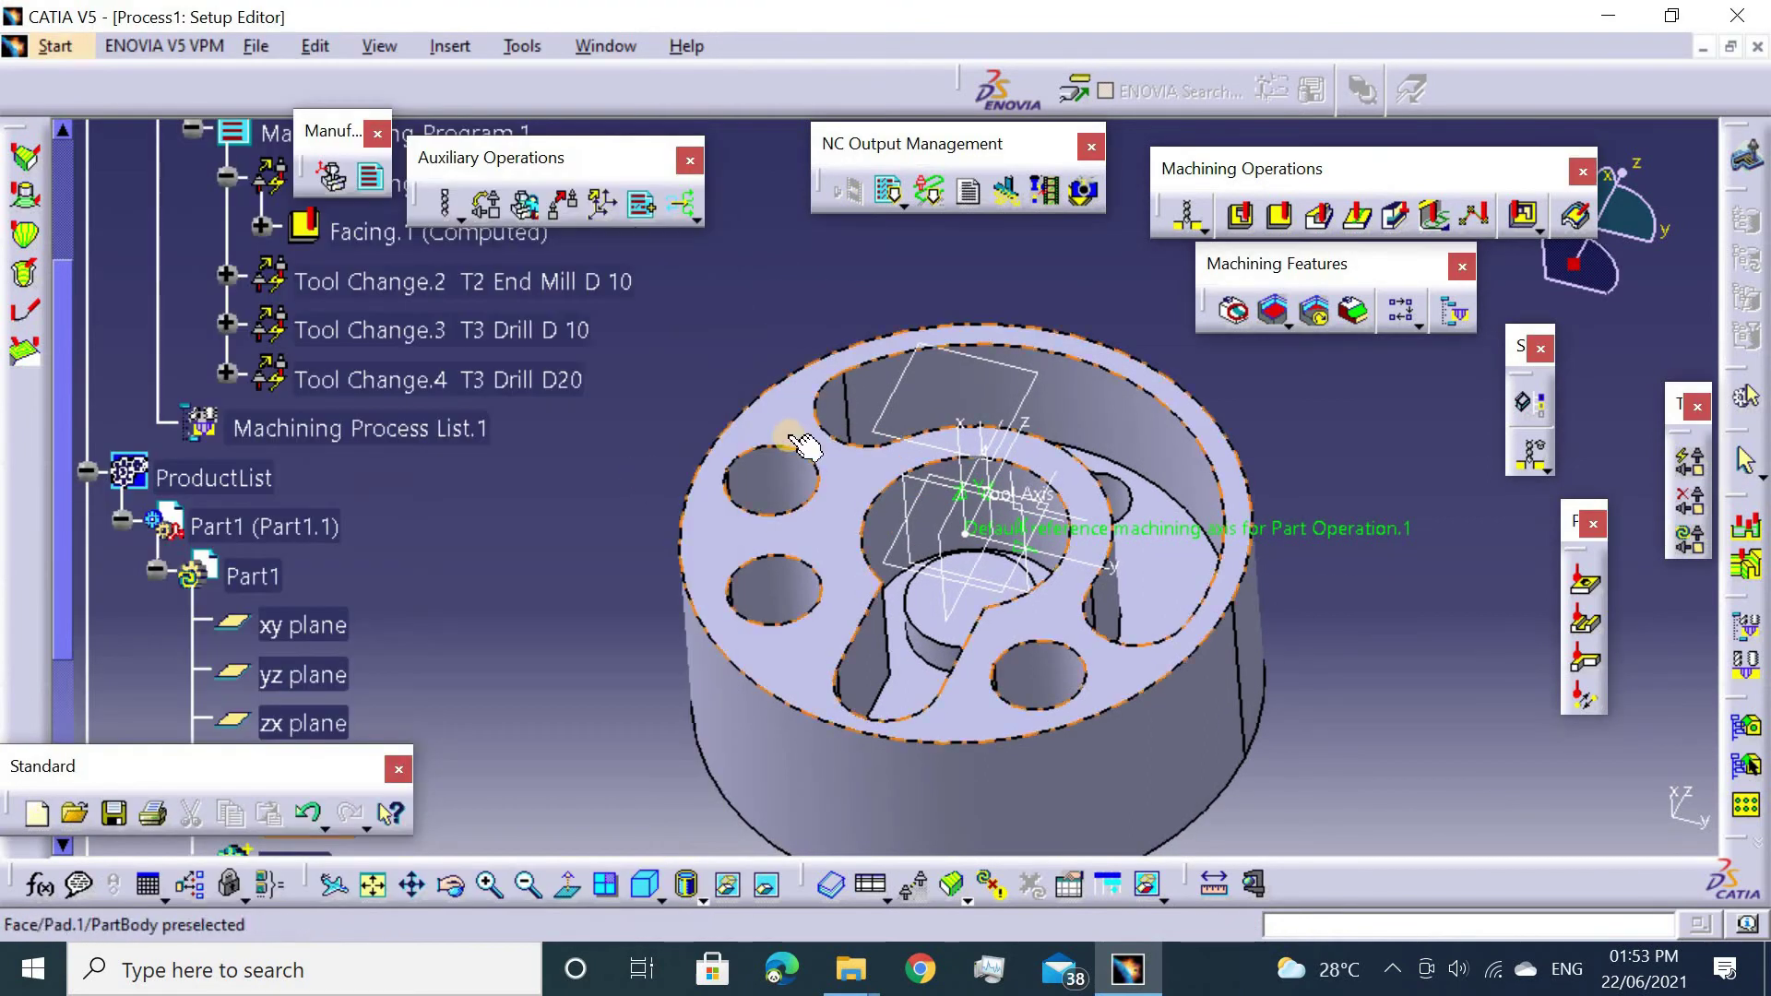
left_click(794, 443)
left_click(257, 548)
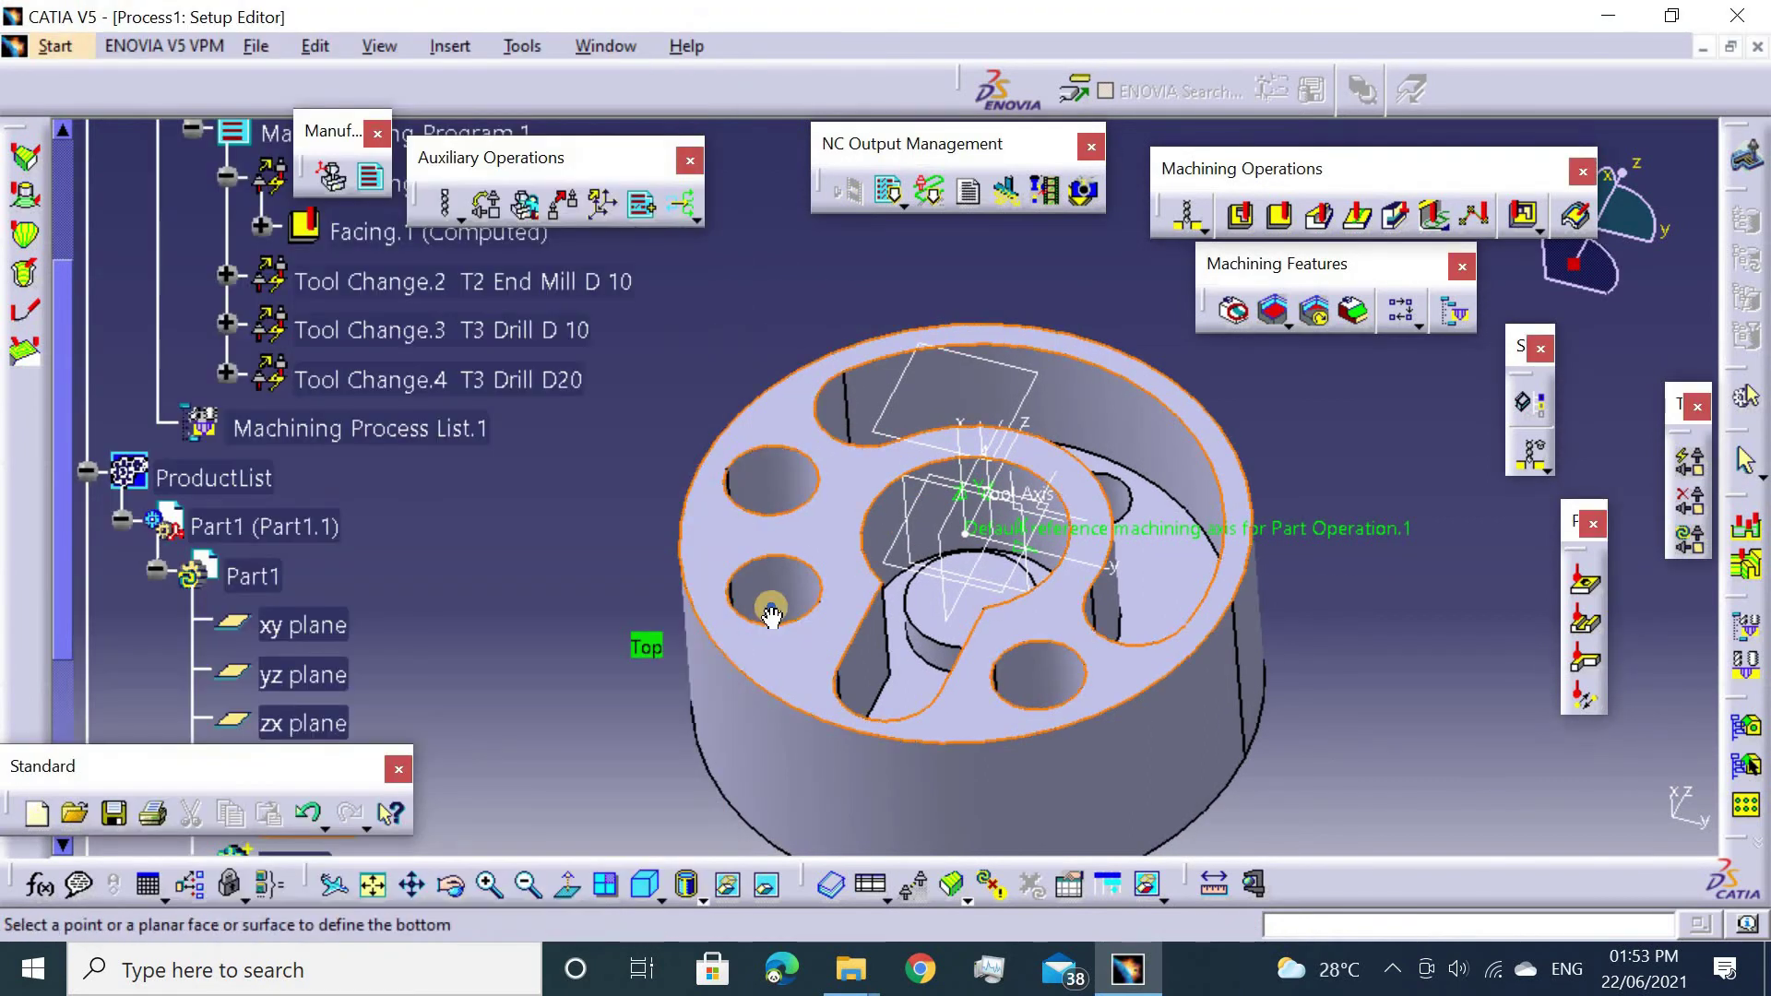
mouse_move(775, 605)
middle_mouse_down()
mouse_move(842, 680)
mouse_move(1059, 388)
mouse_move(1088, 288)
mouse_move(1000, 384)
mouse_move(1053, 267)
middle_mouse_up()
left_click(843, 680)
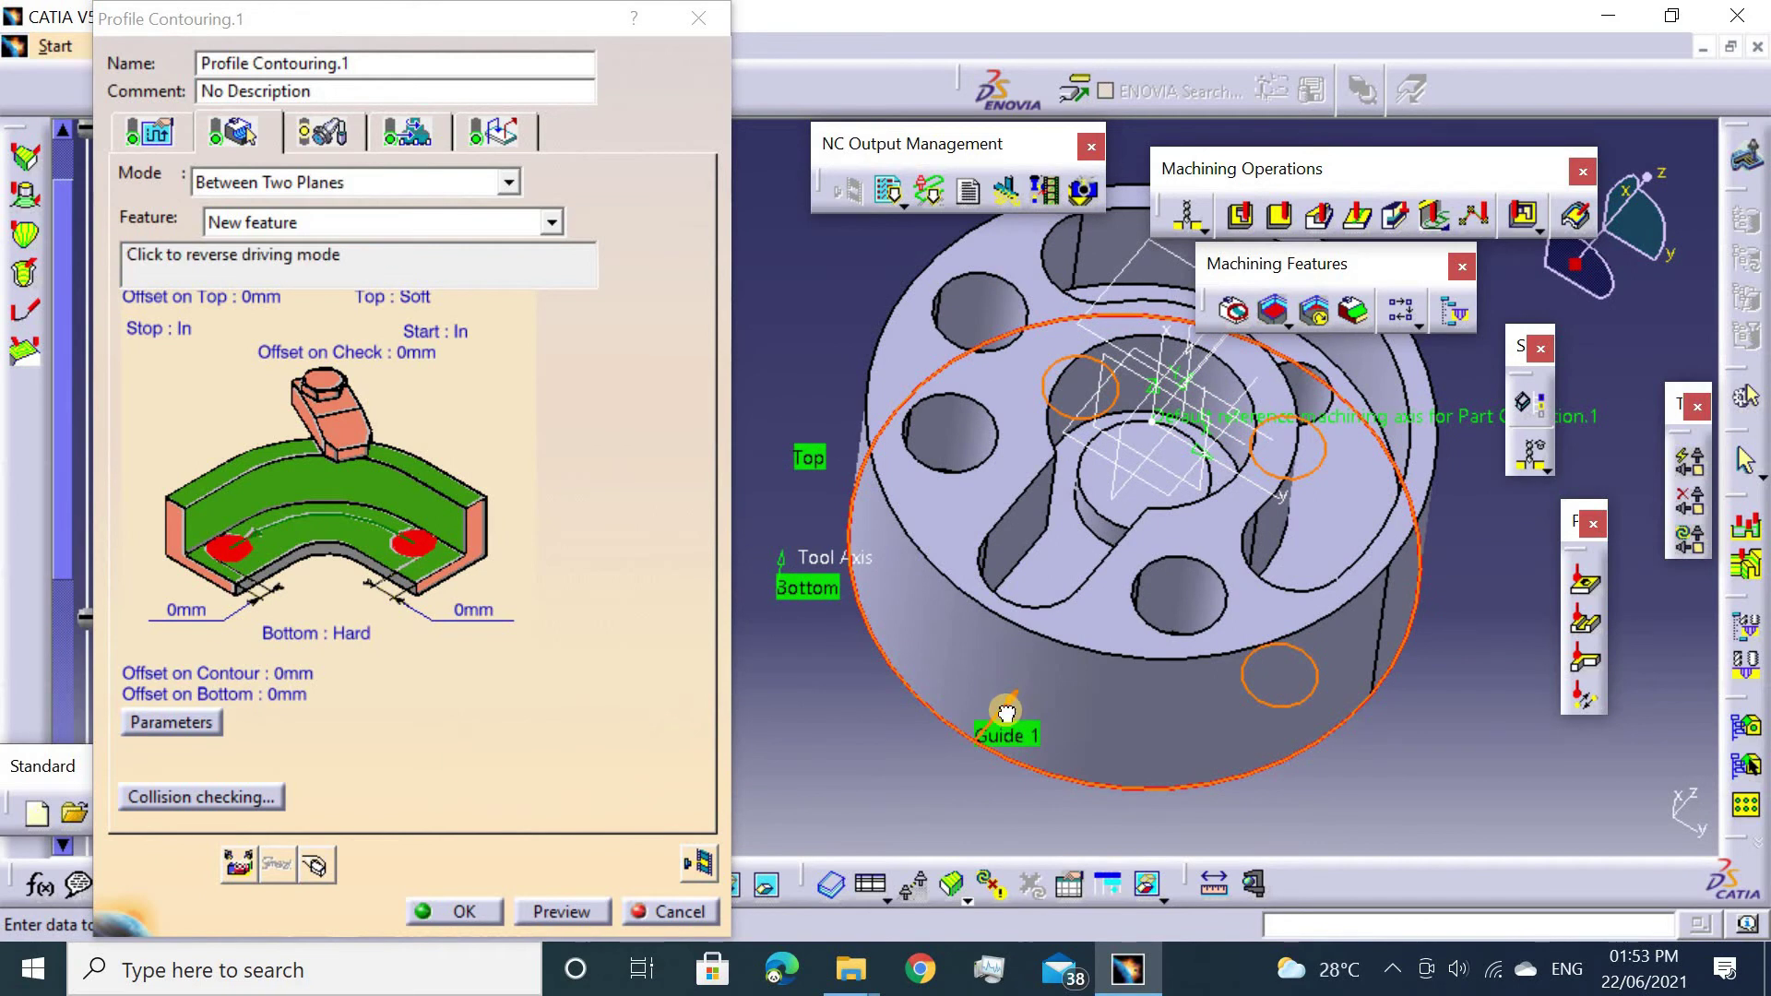
middle_click_drag(1012, 519, 1034, 458)
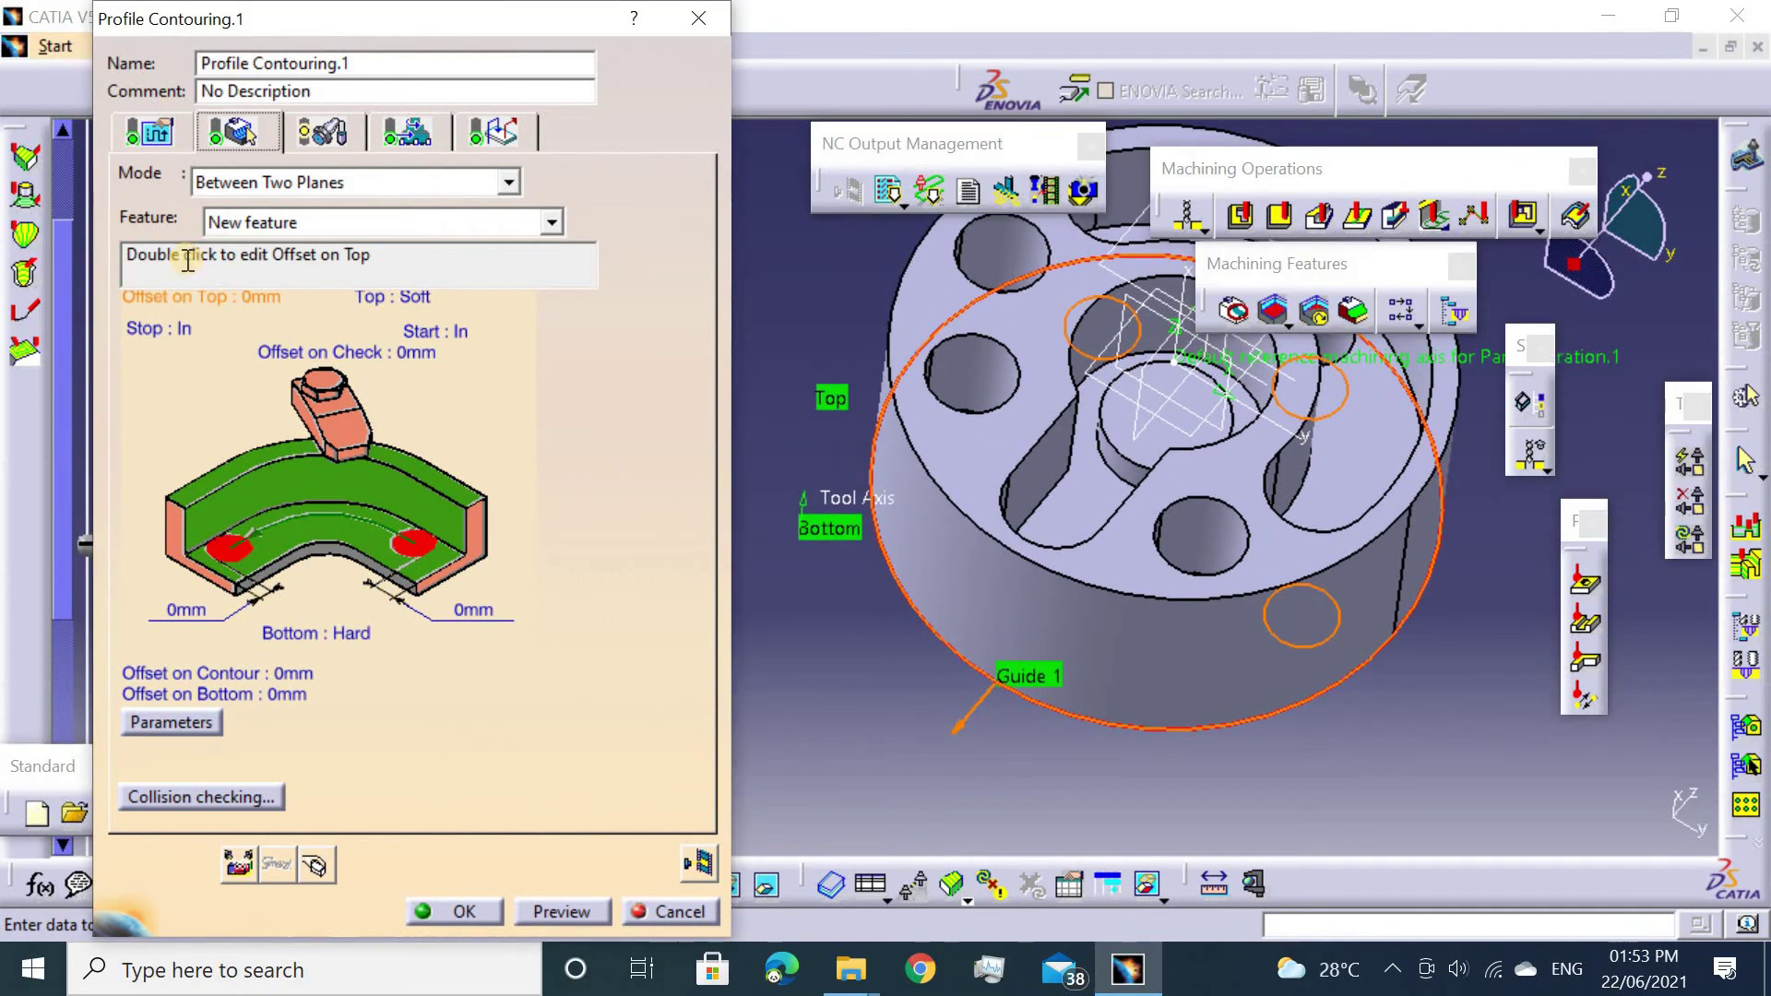
left_click(150, 131)
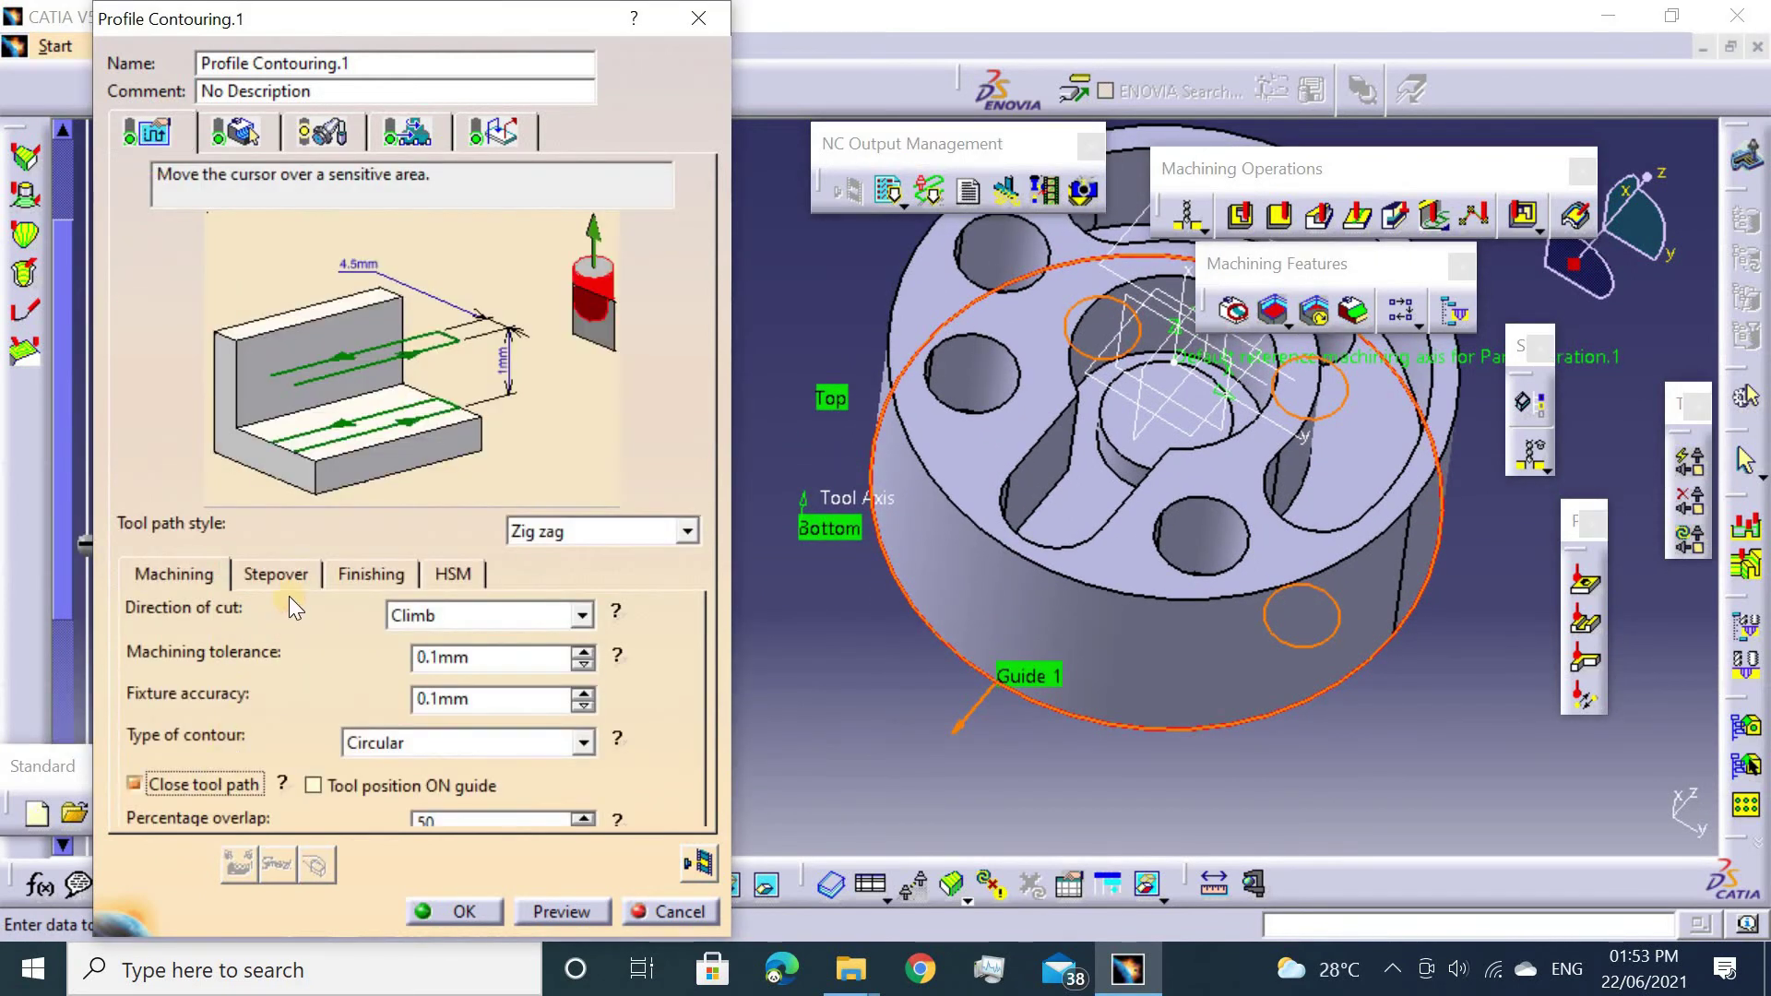
Set the contouring stepover to 5 radial paths, 4 mm apart.
left_click(289, 573)
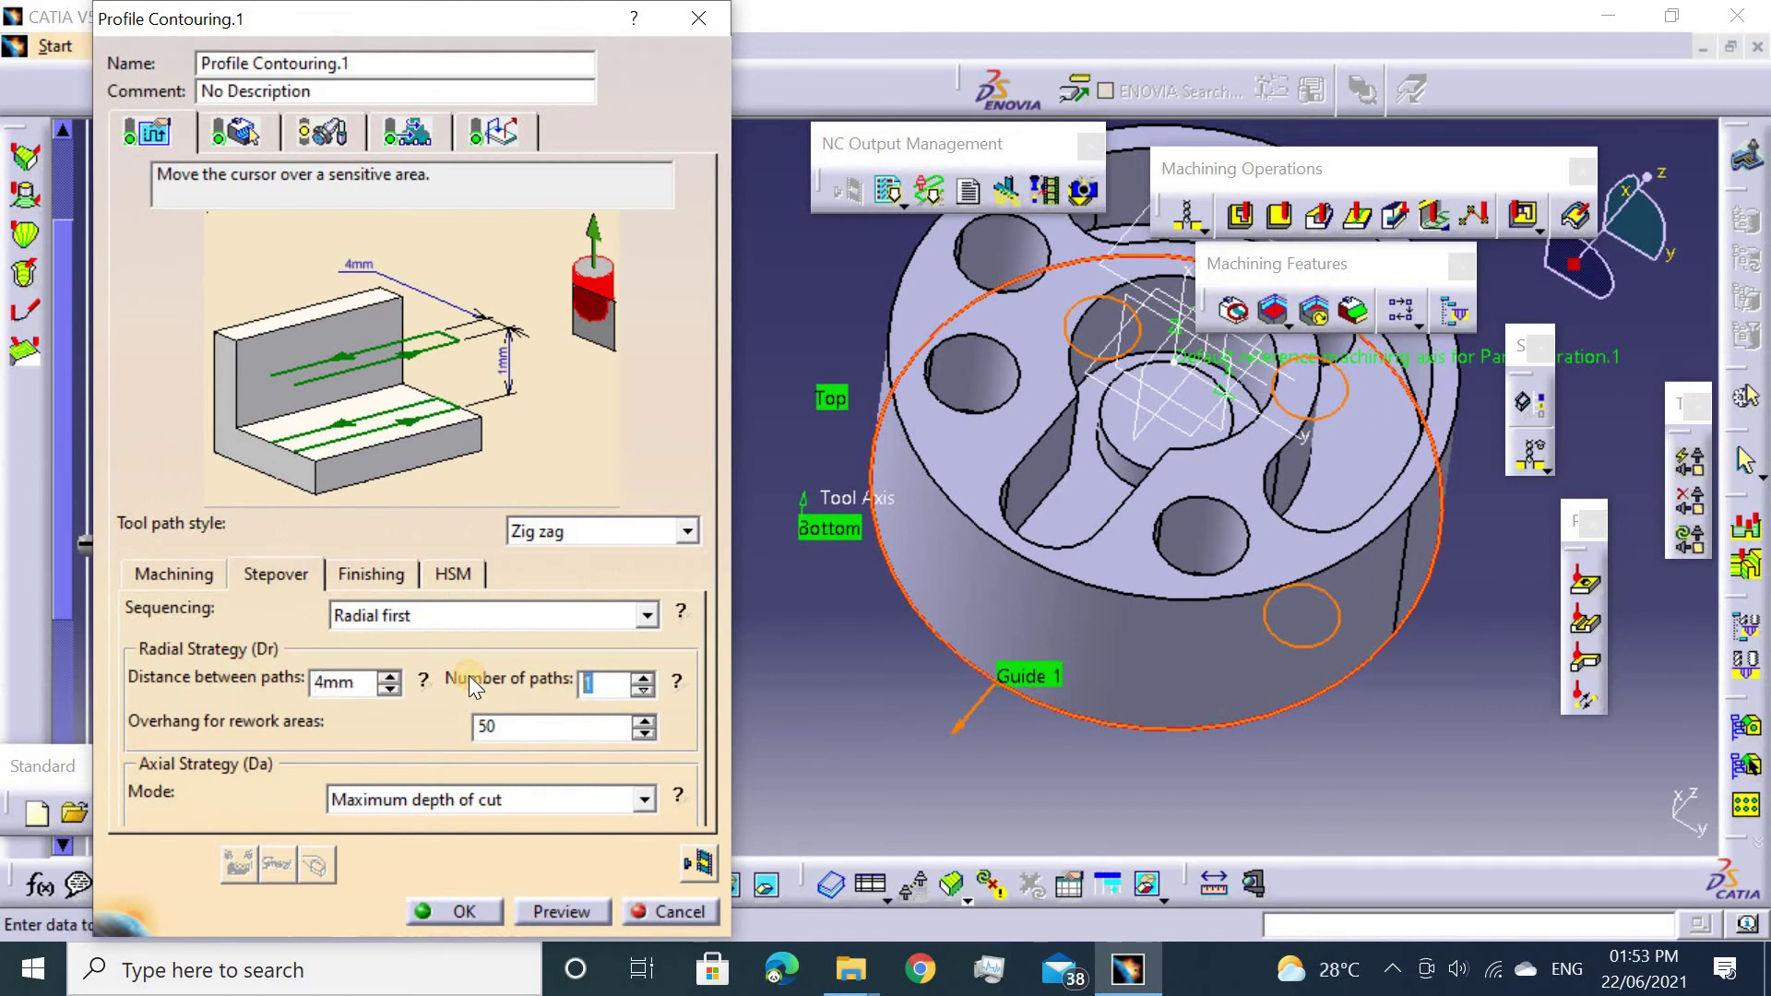
type("5")
left_click(392, 576)
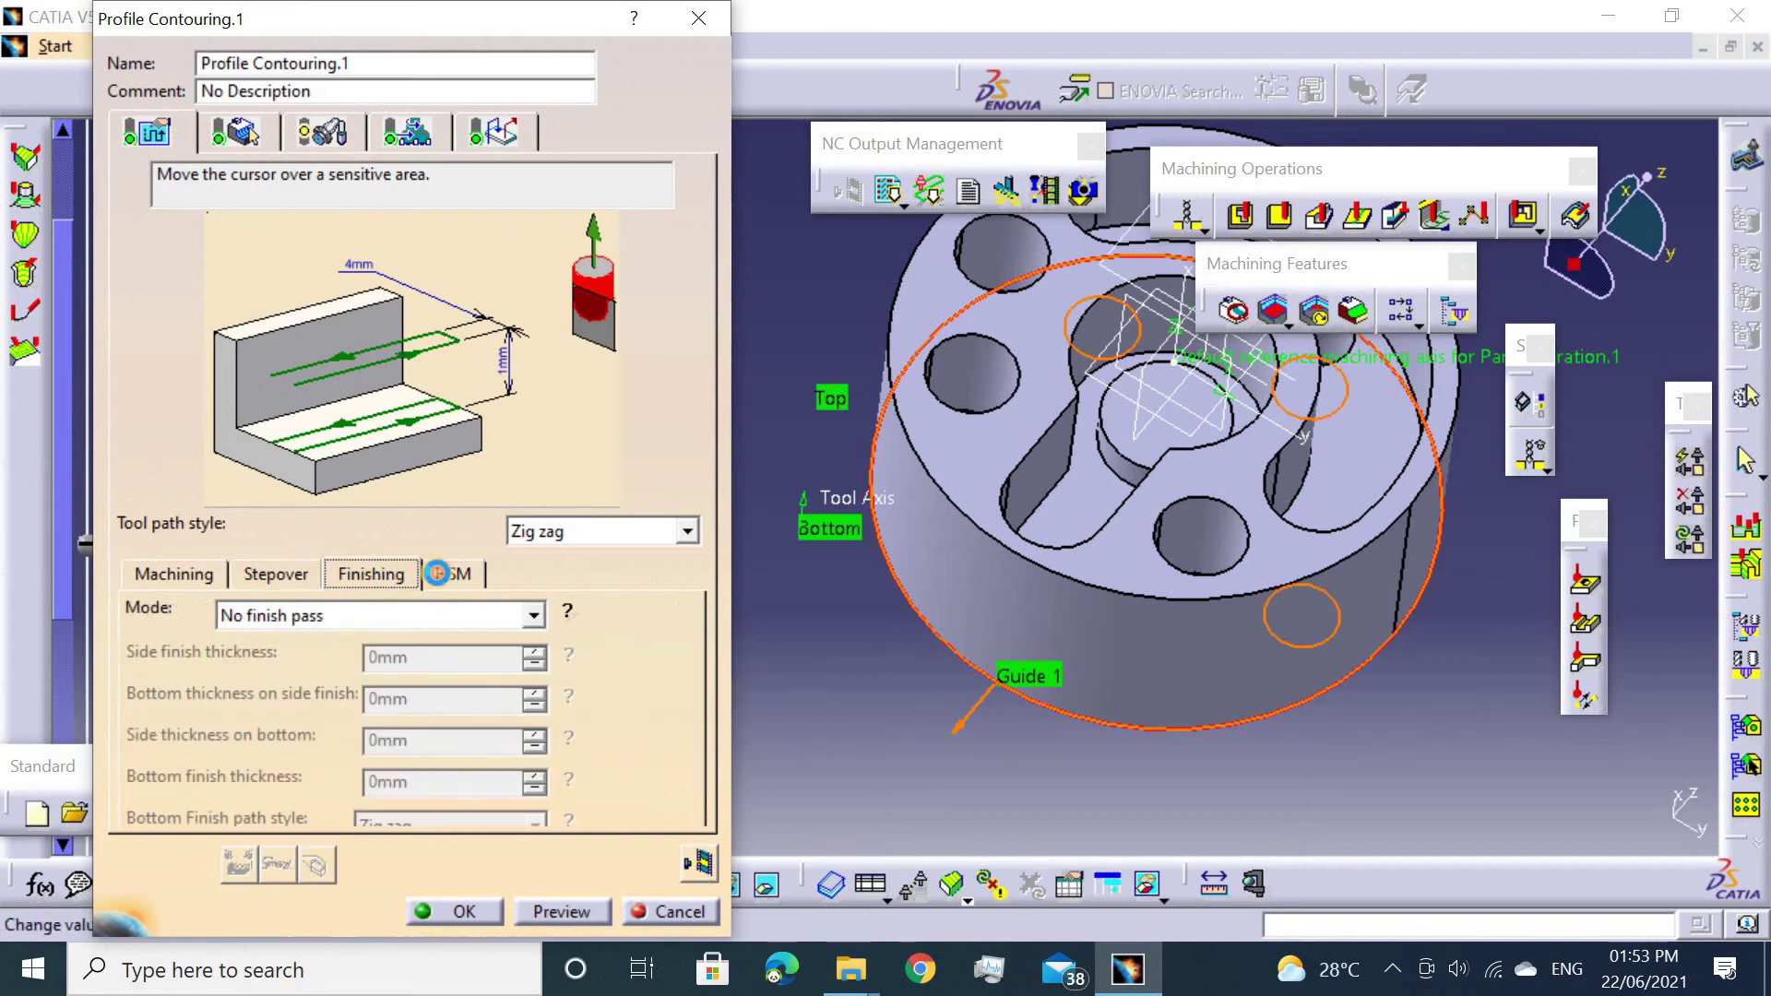
left_click(452, 574)
Use the T5 End Mill D 10 tool with a 0 mm corner radius.
left_click(293, 146)
left_click(244, 249)
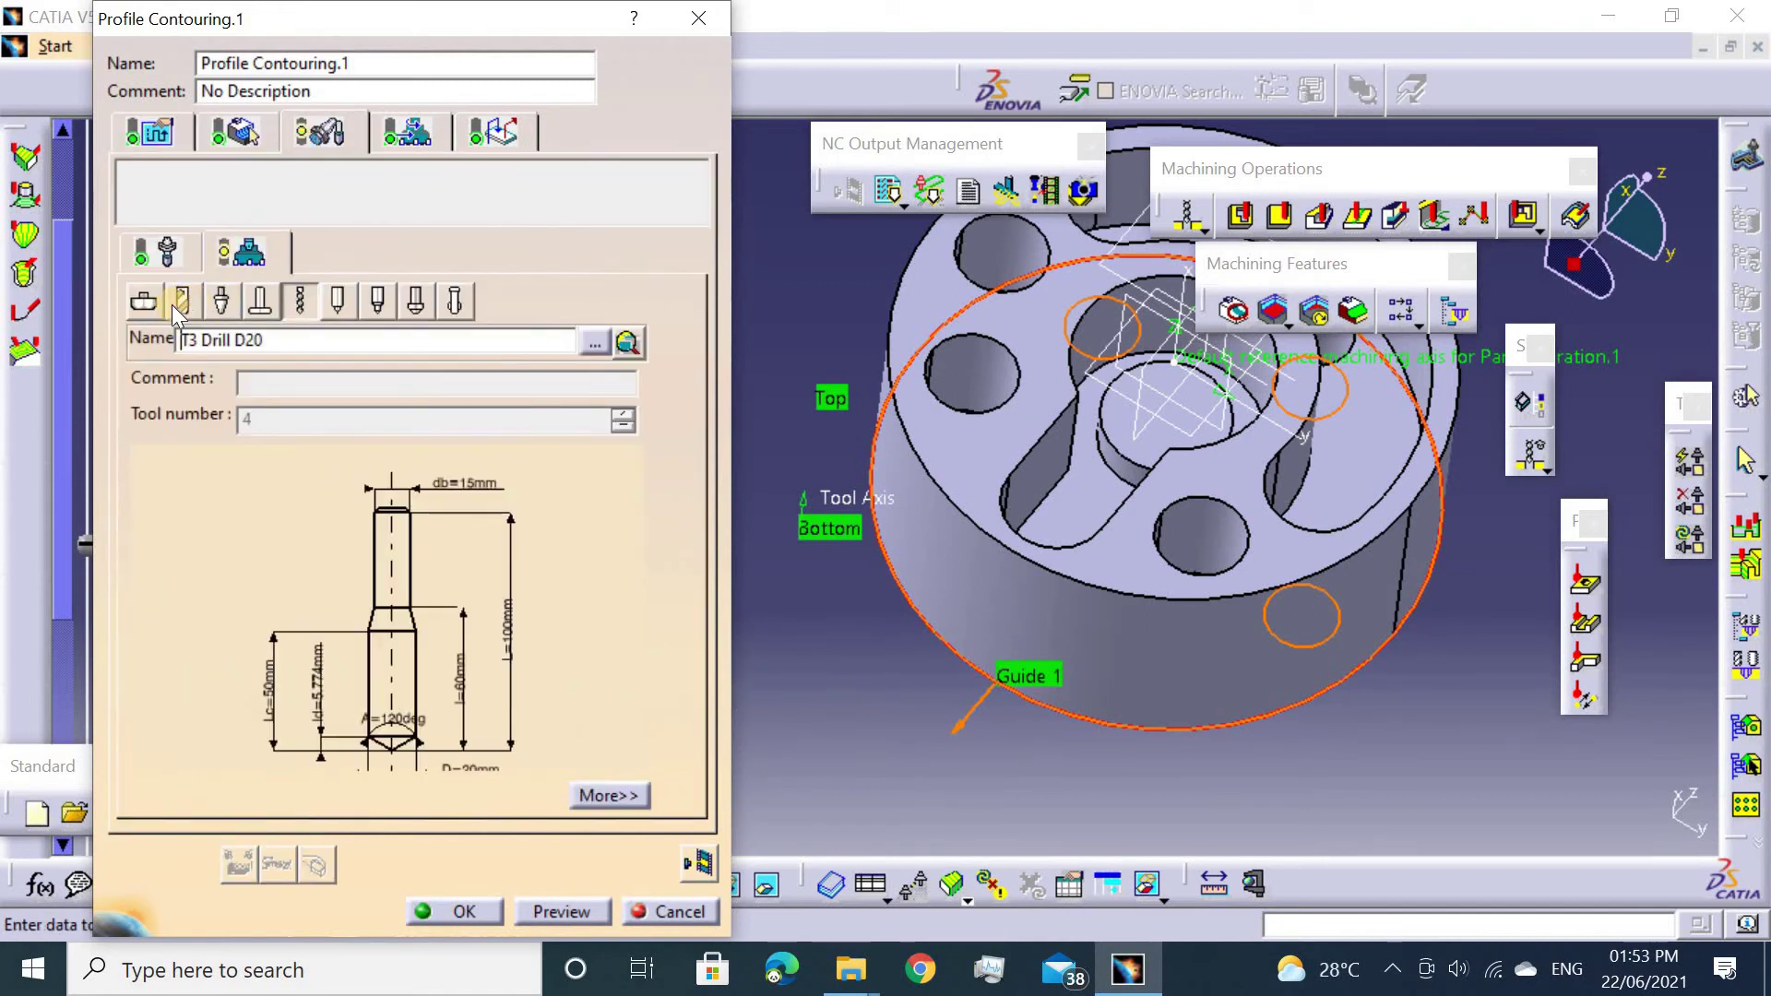
scroll(360, 692, "down", 2)
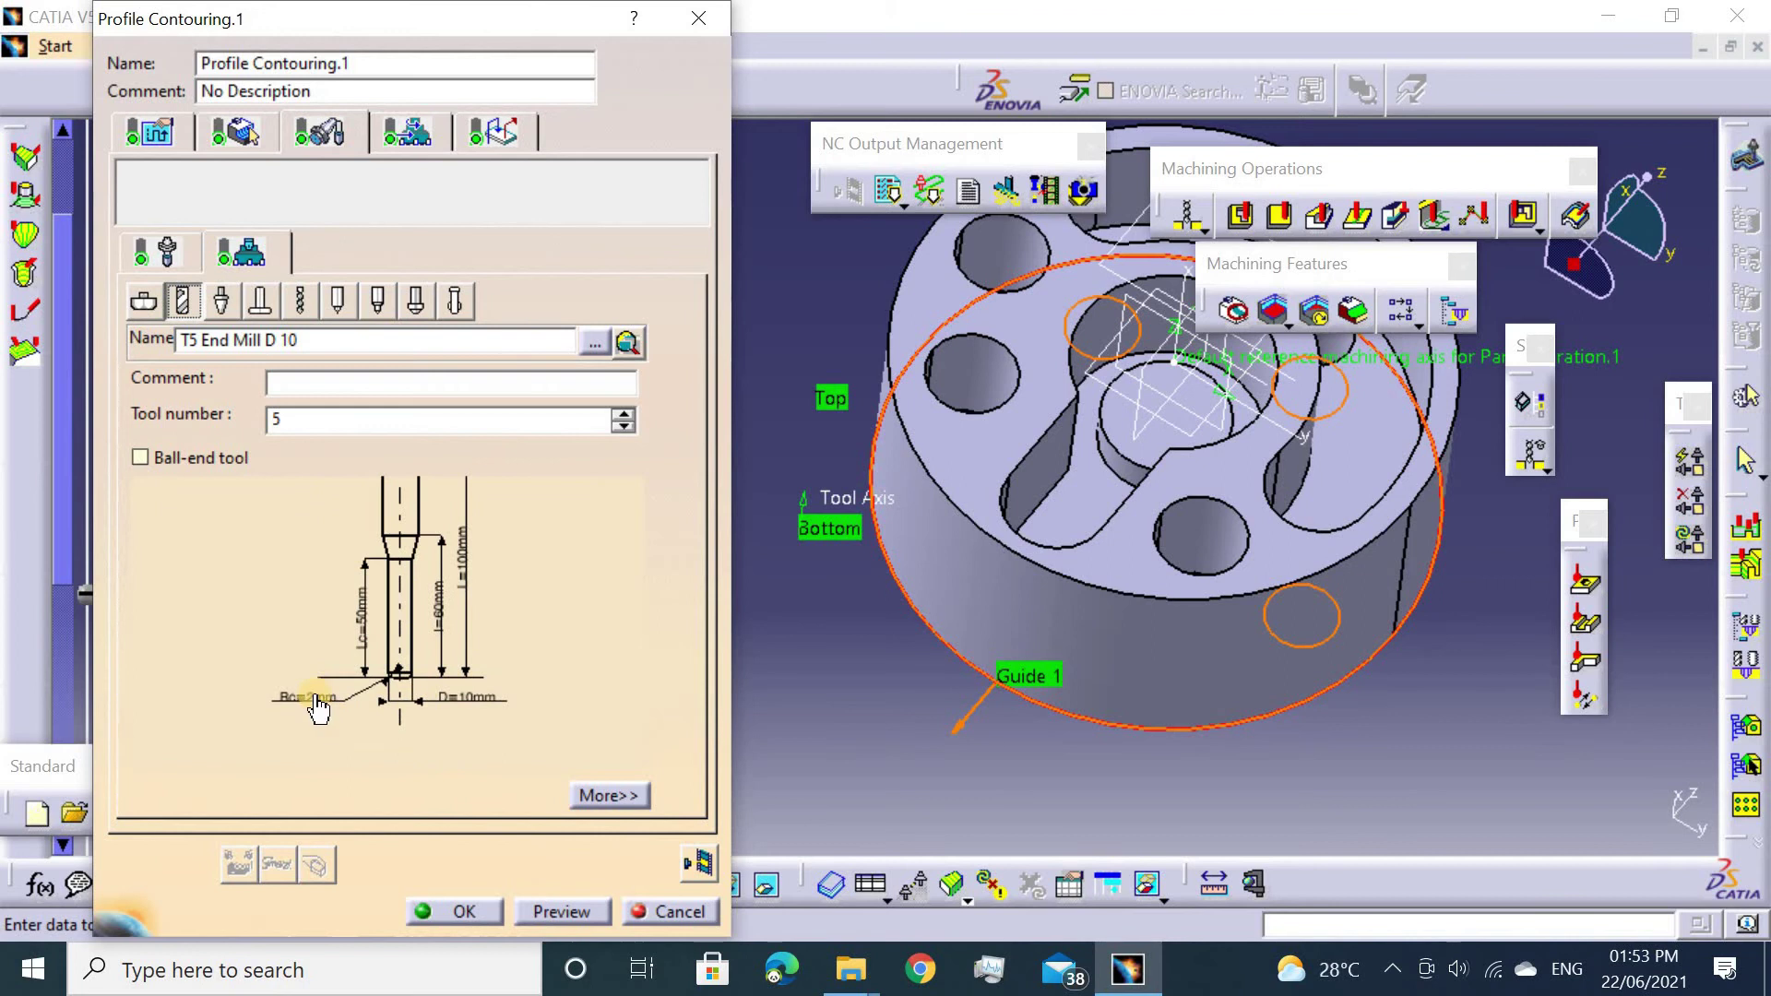
double_click(314, 694)
type("0")
key("Return")
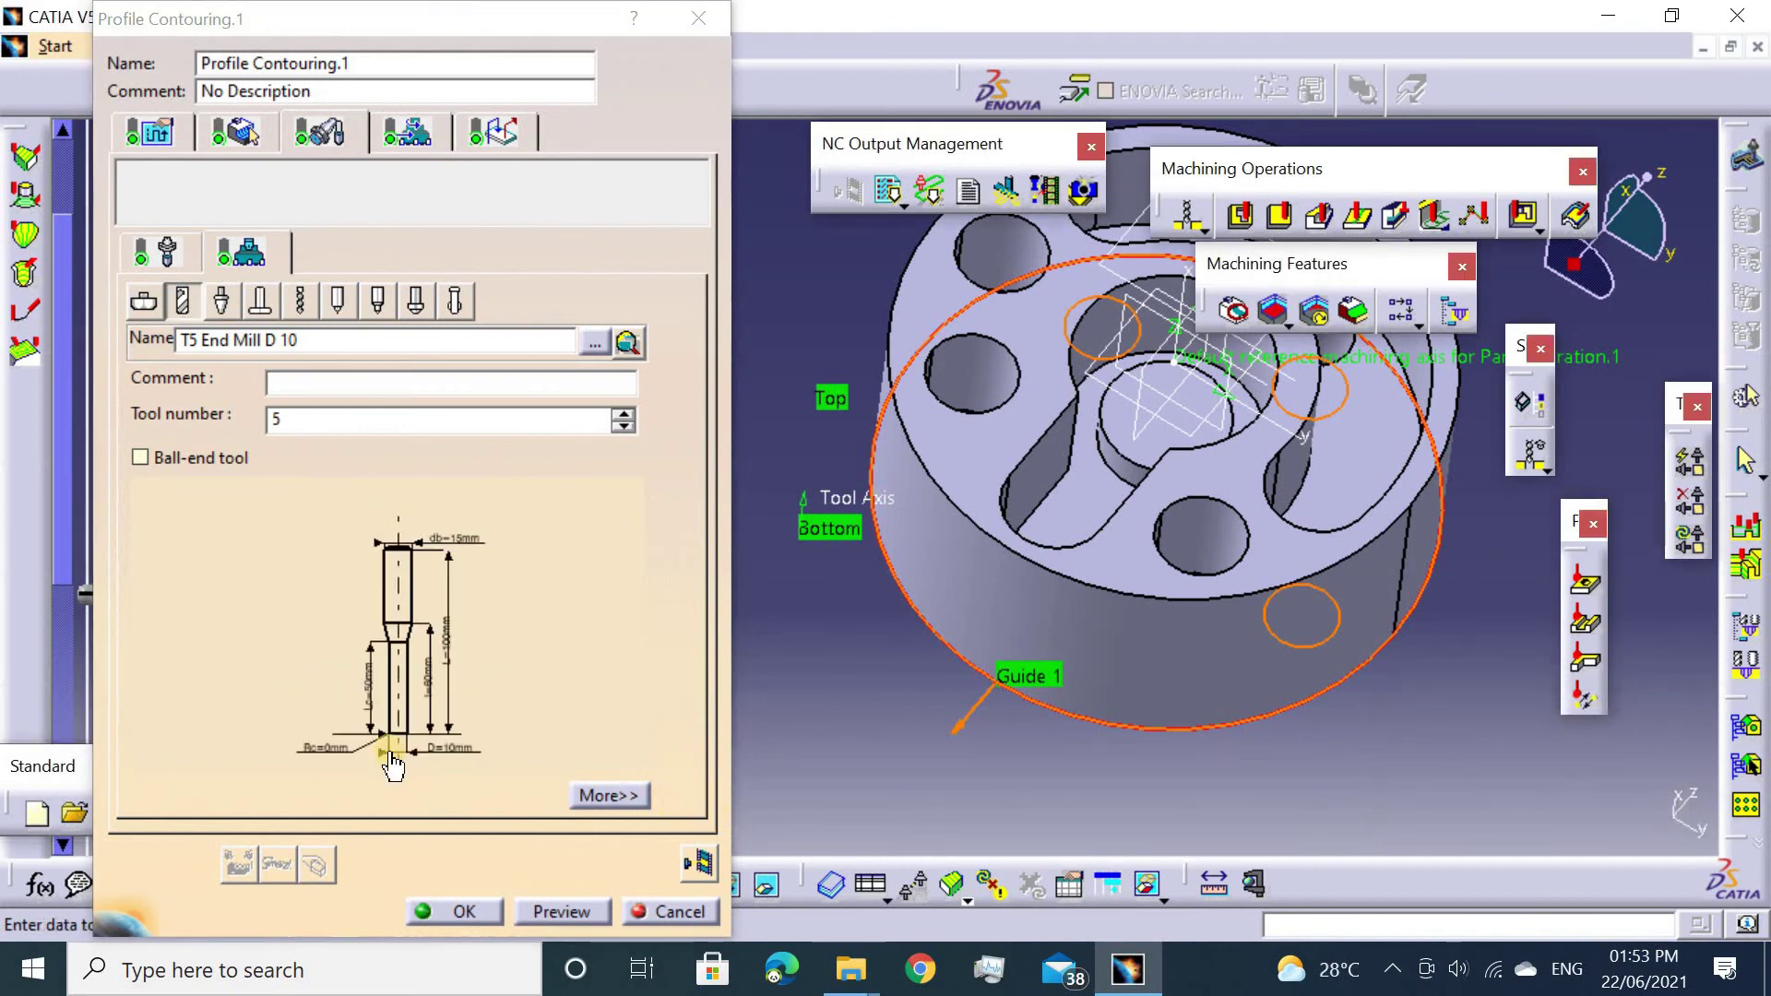
Make the Profile Contouring approach an axial 50mm move.
left_click(475, 134)
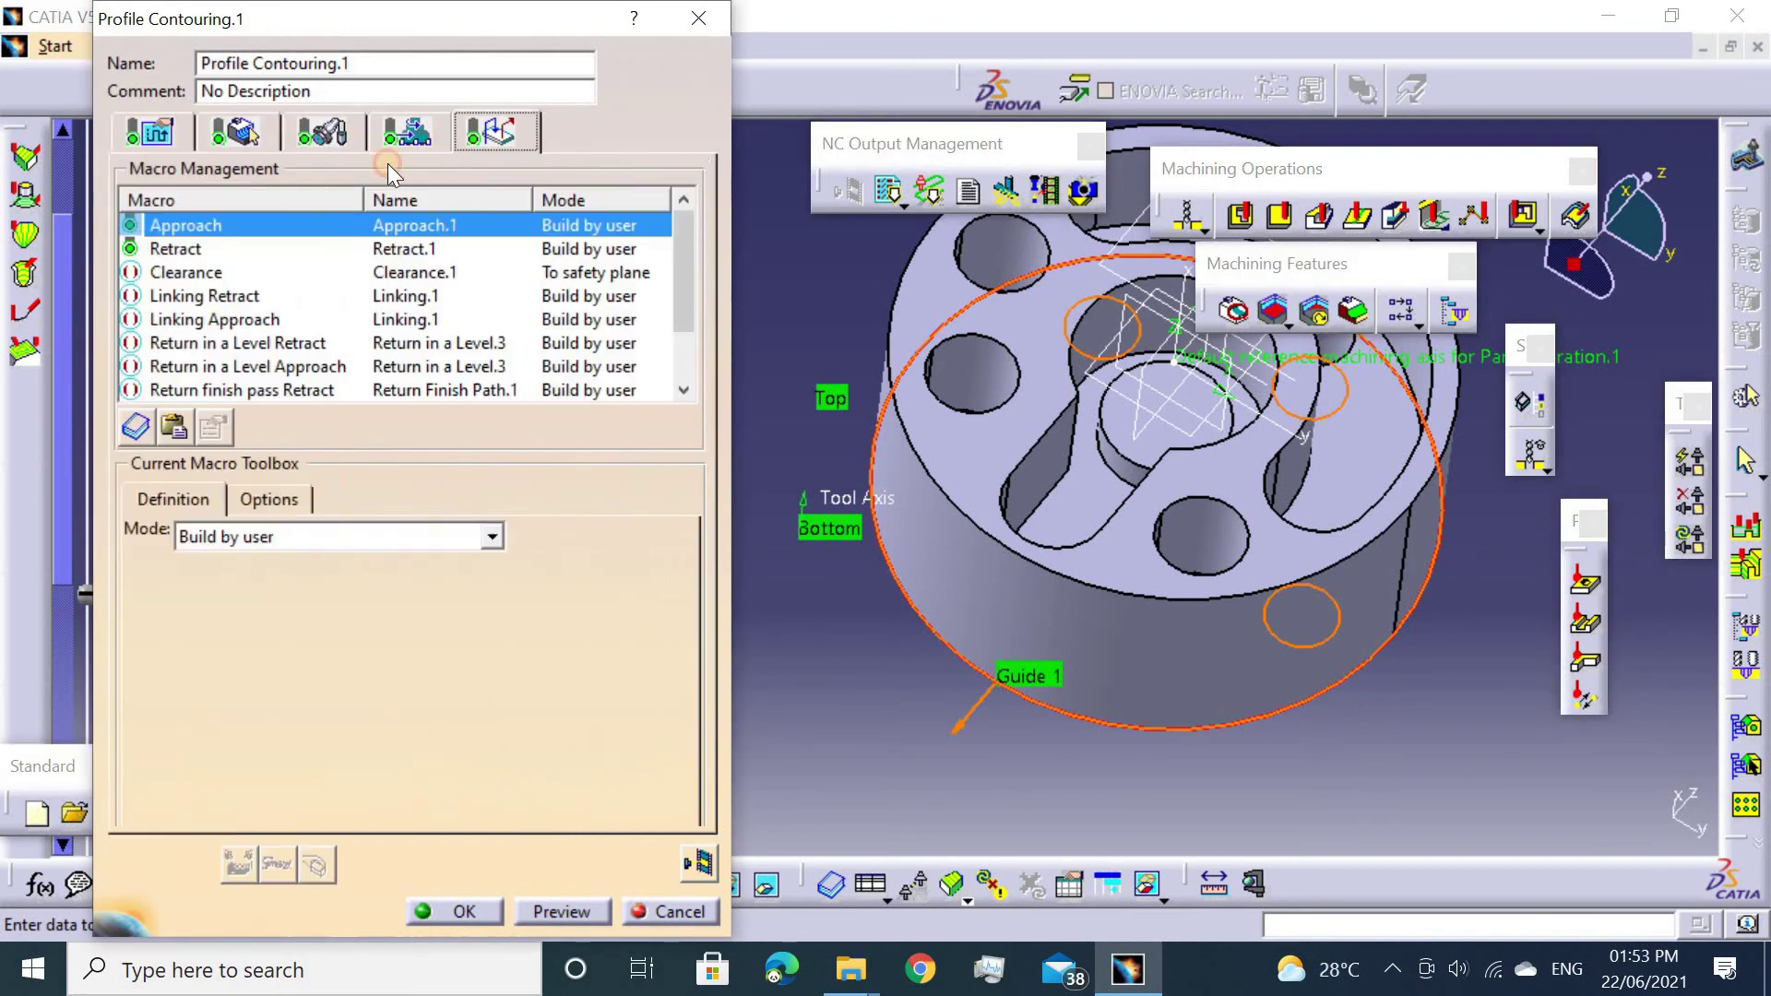
left_click(170, 229)
left_click(209, 537)
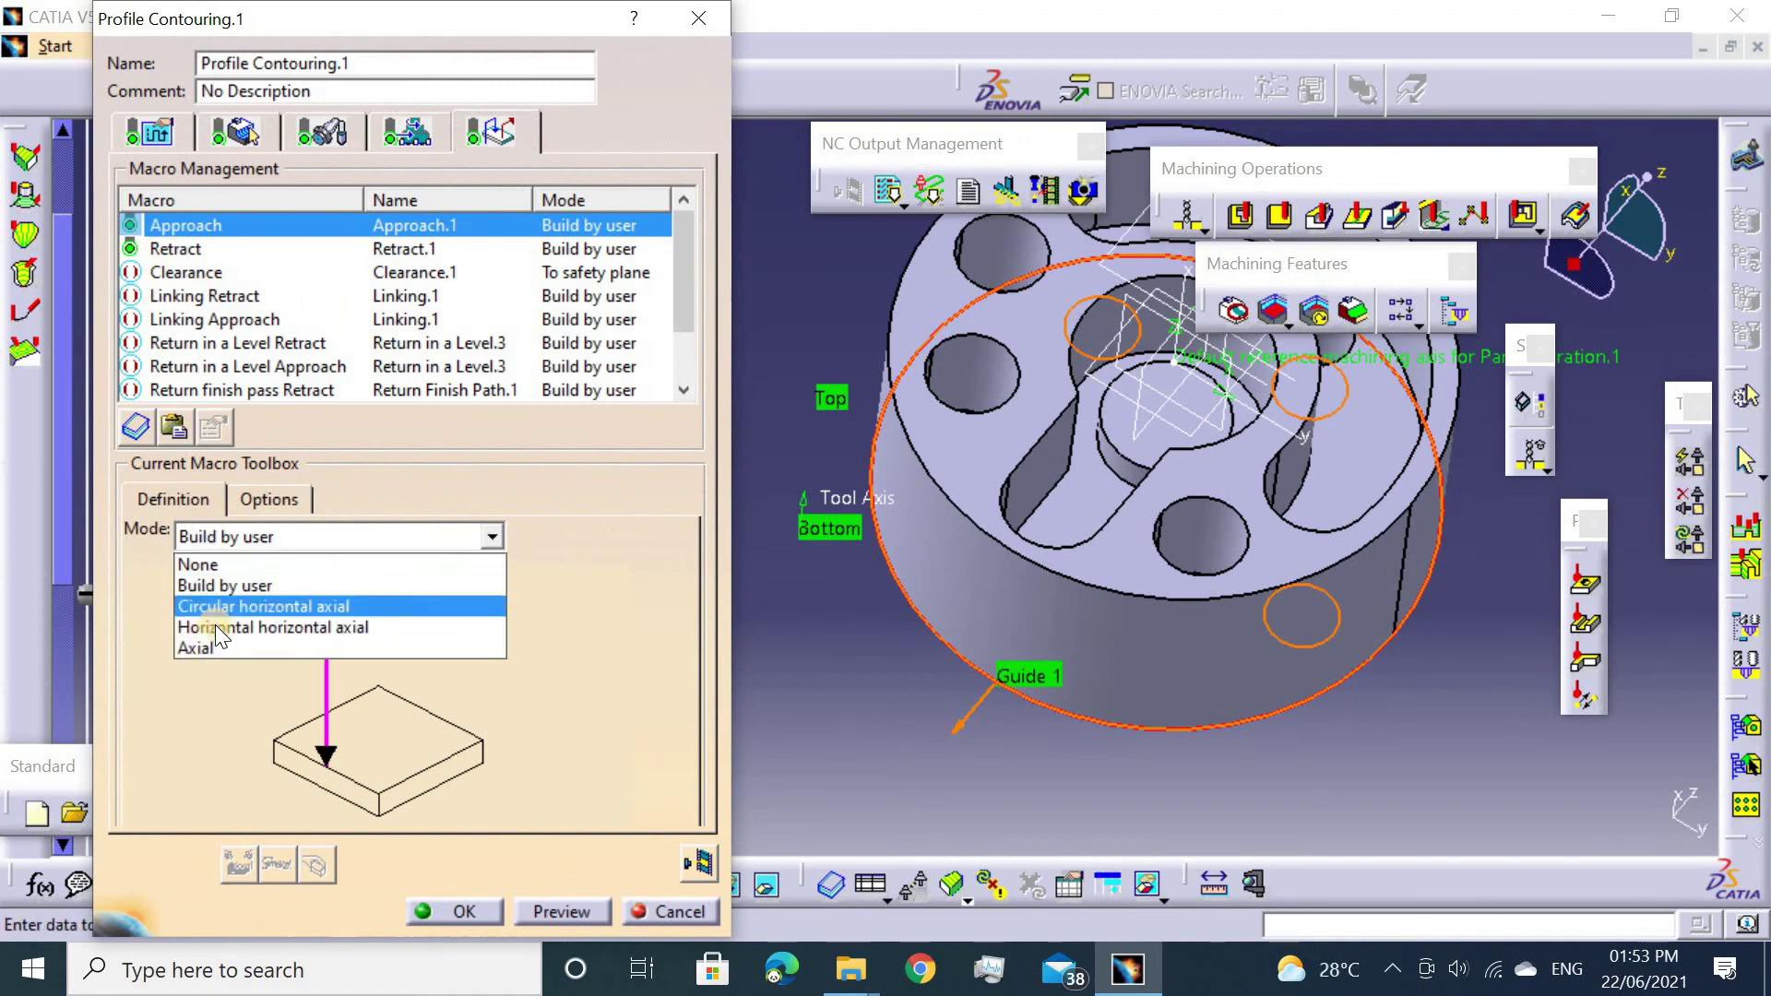
left_click(249, 646)
double_click(320, 652)
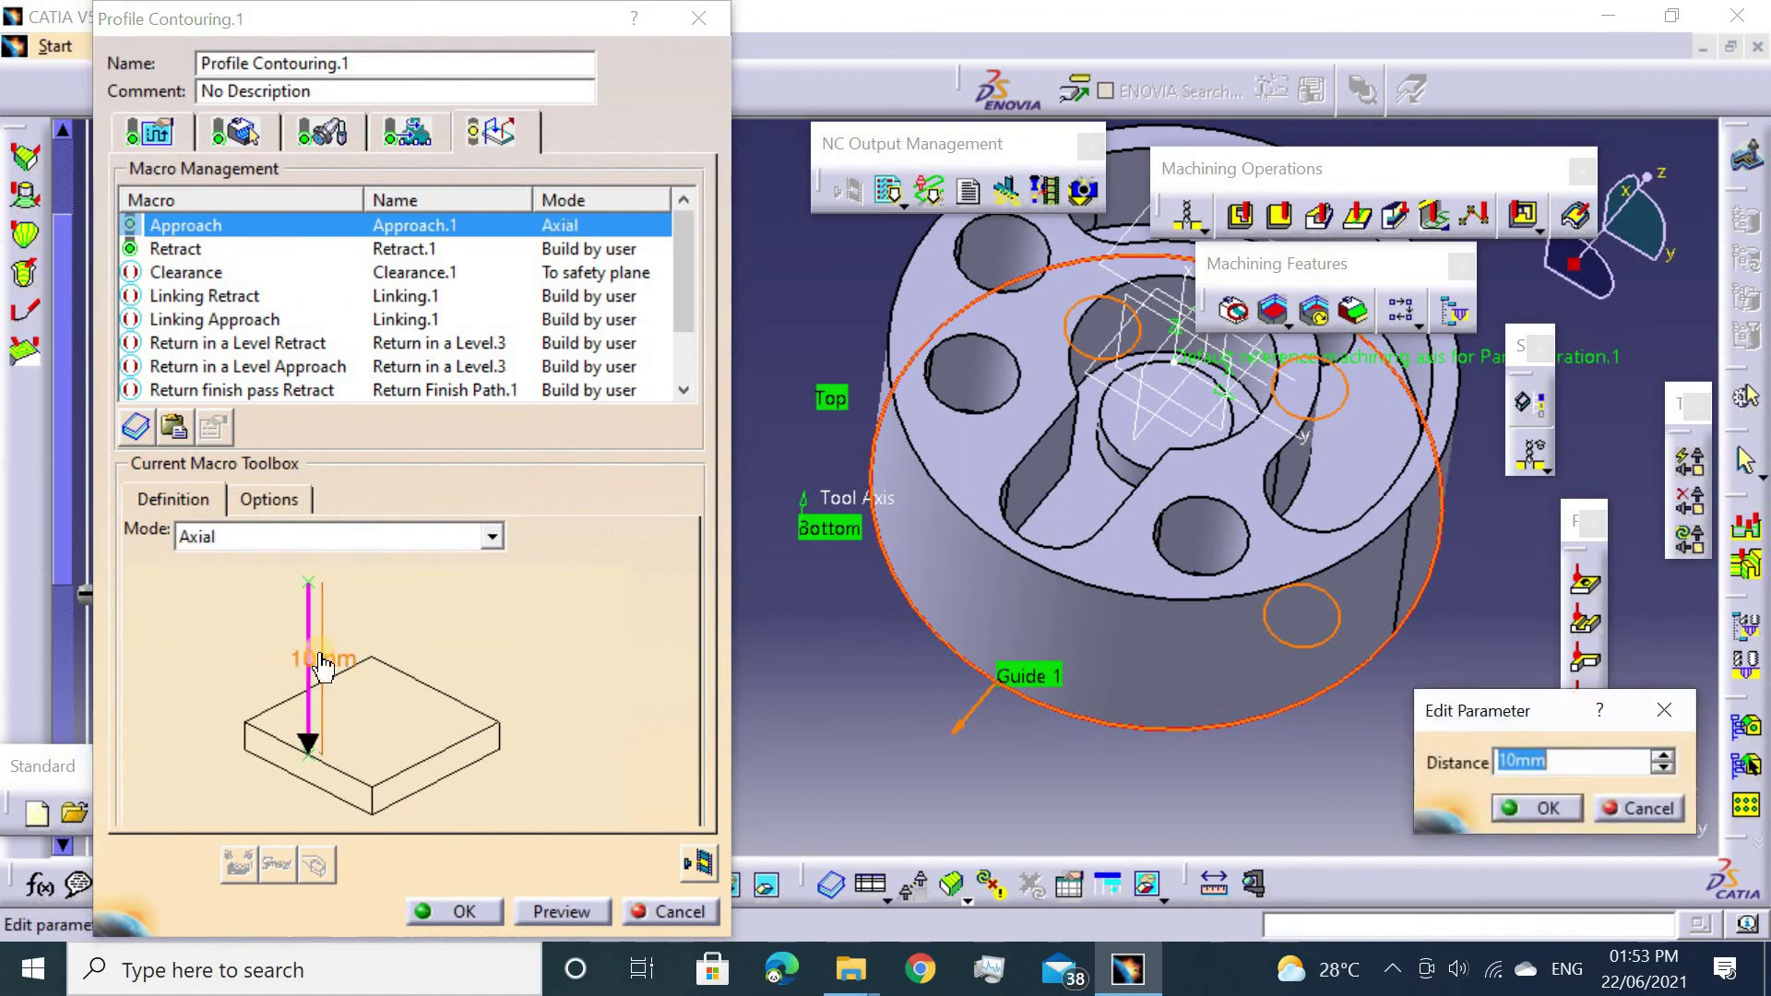
type("0")
key("Return")
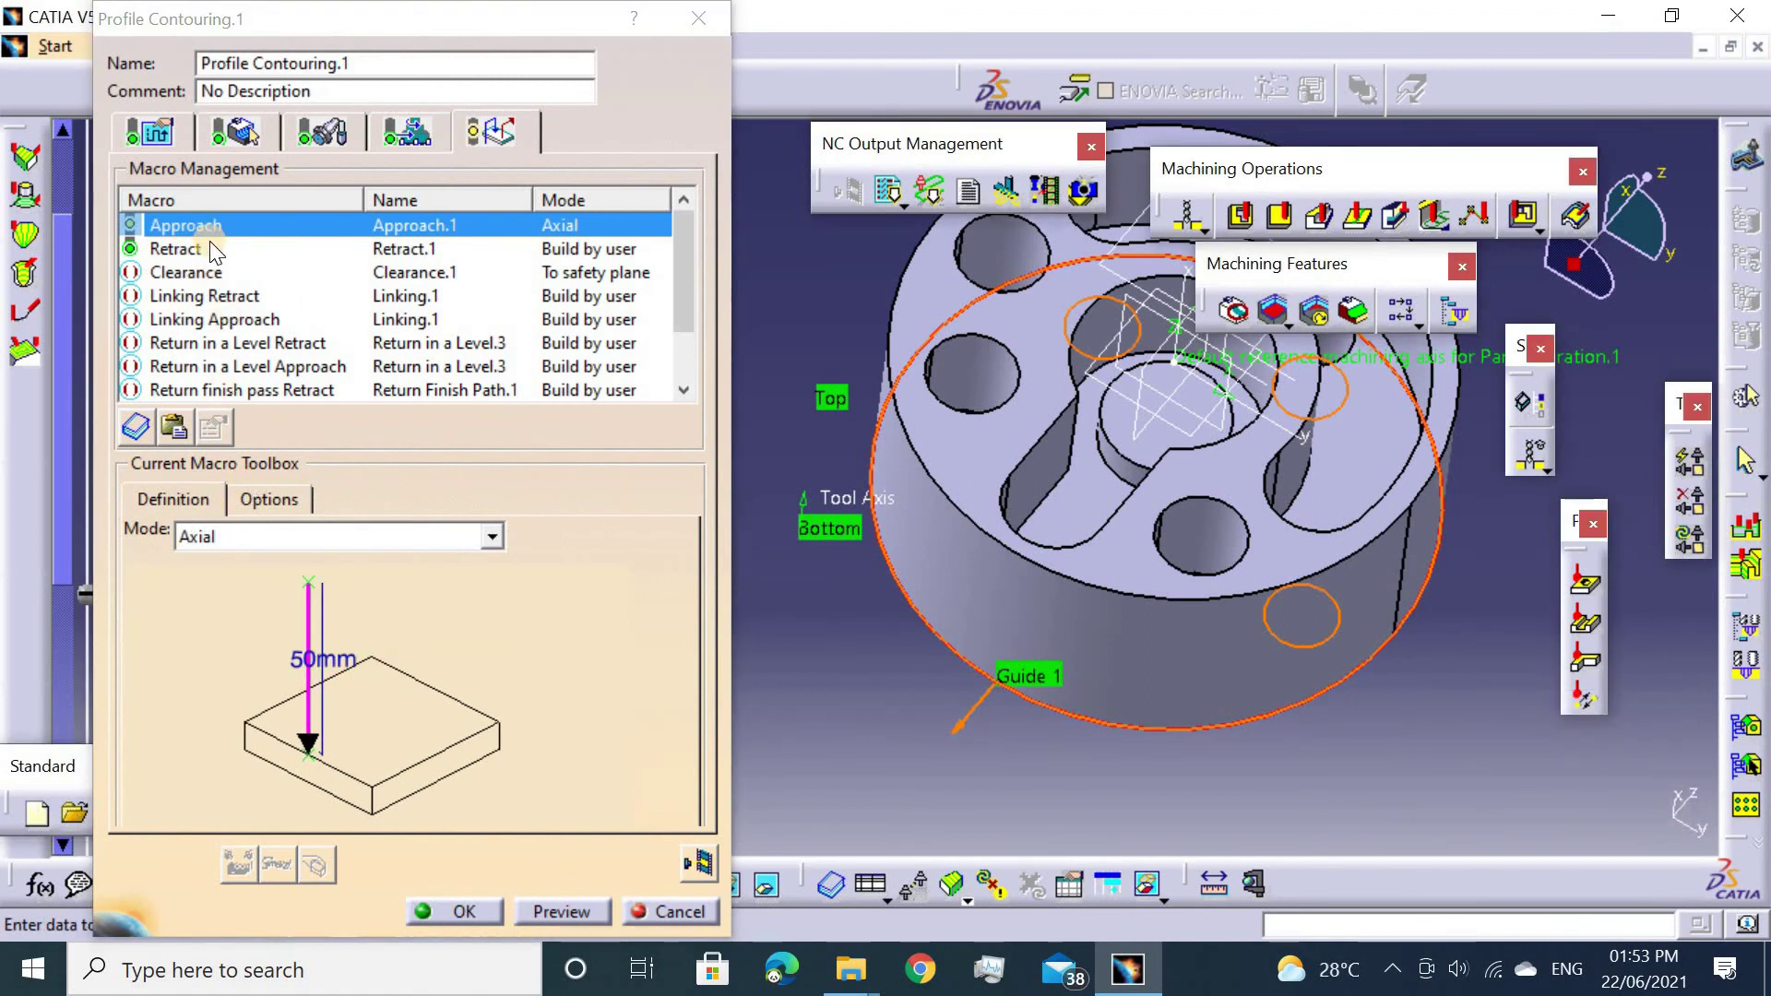
Make the retract an axial 50mm move.
left_click(212, 249)
left_click(258, 536)
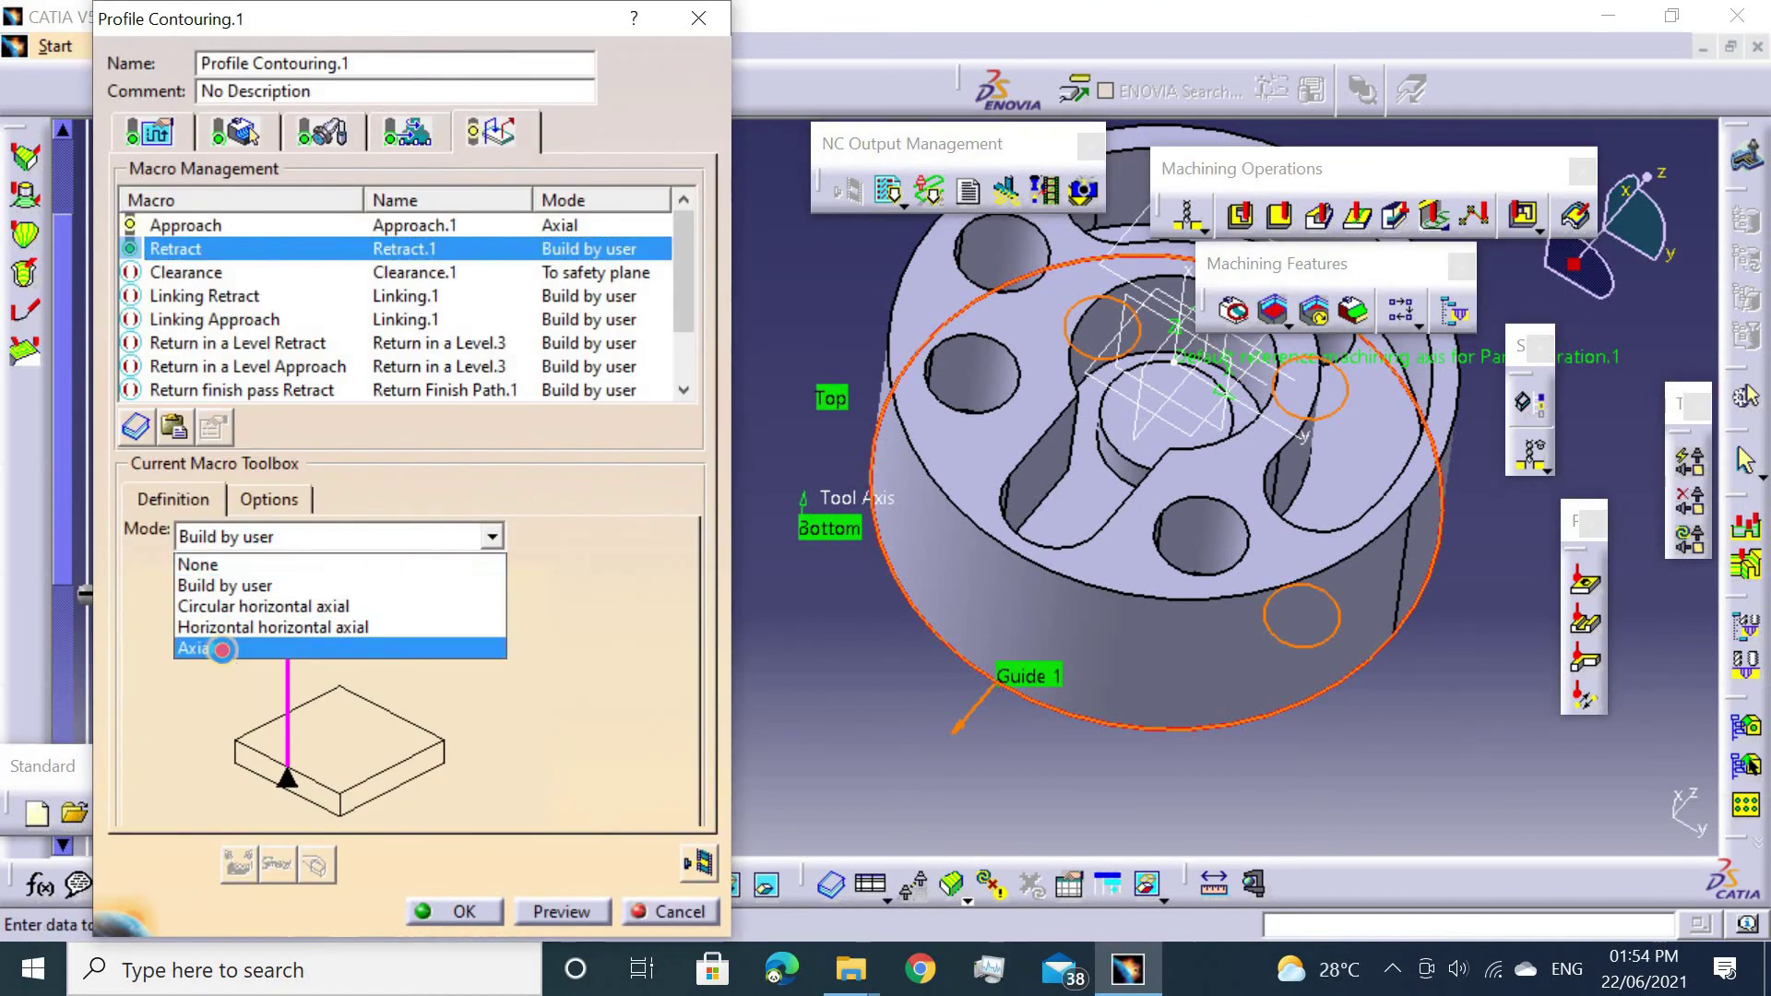
left_click(222, 651)
double_click(293, 658)
type("50")
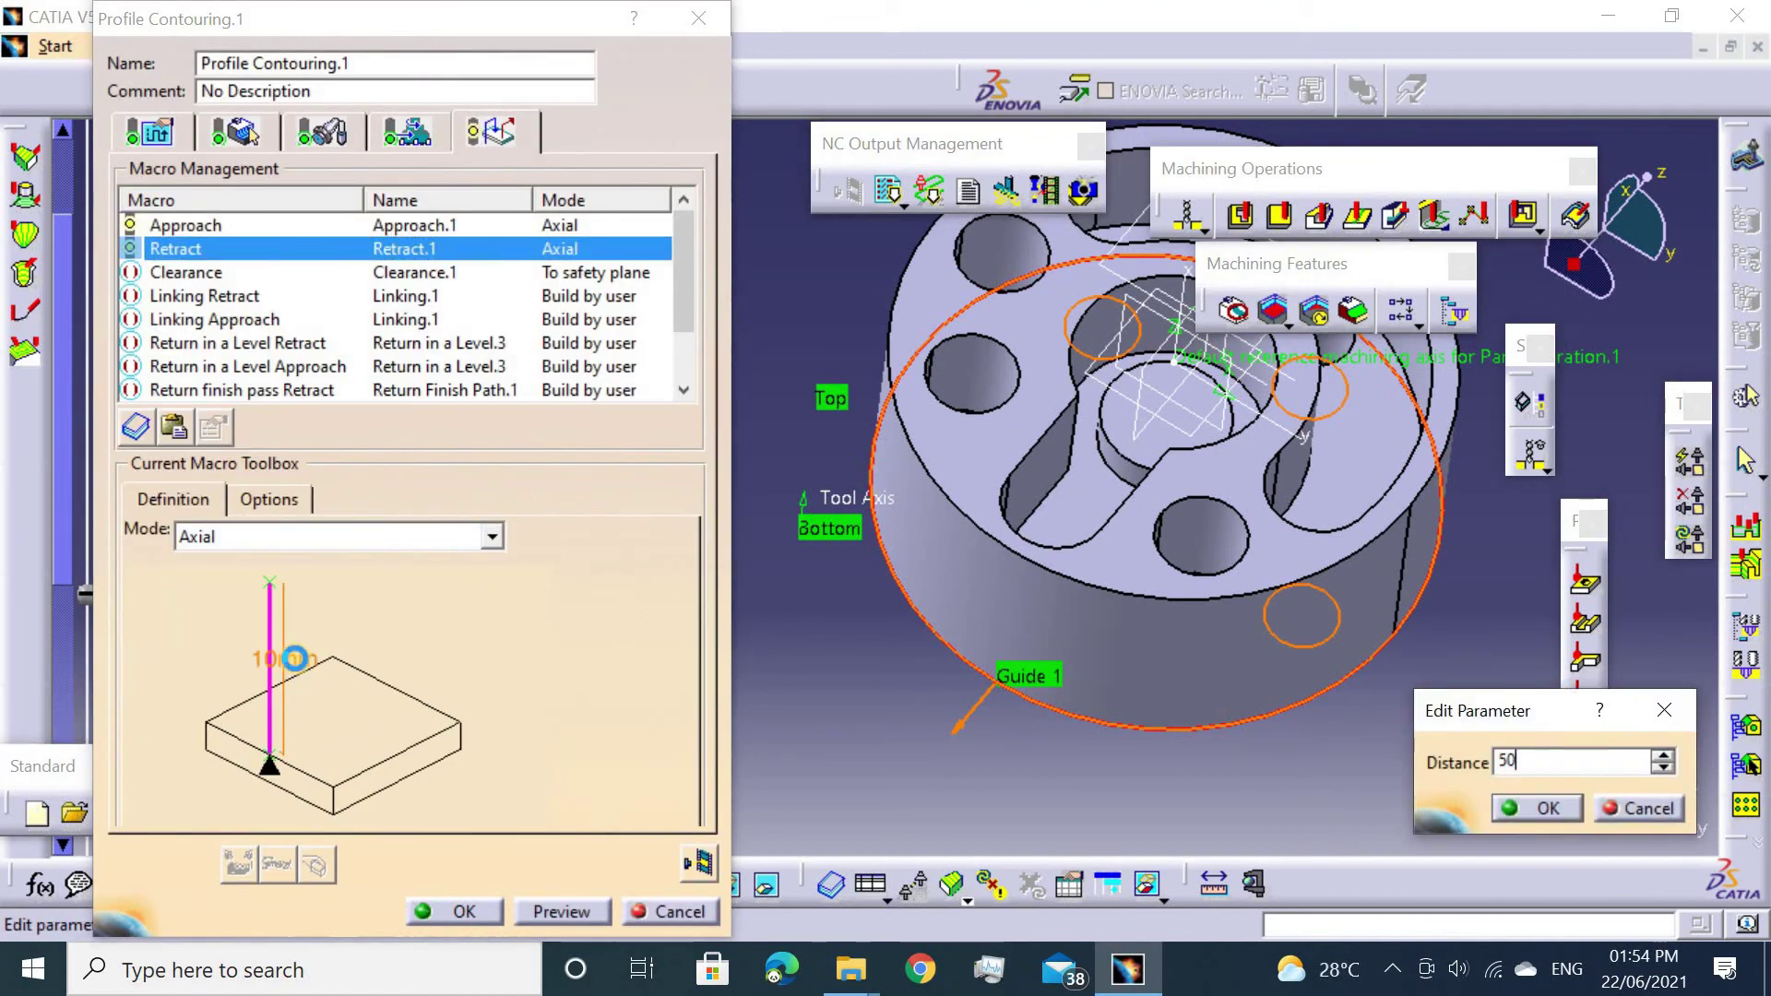
key("Return")
Activate the Clearance macro and replay the tool path (2h 49min machining, 3h 41min total).
right_click(202, 272)
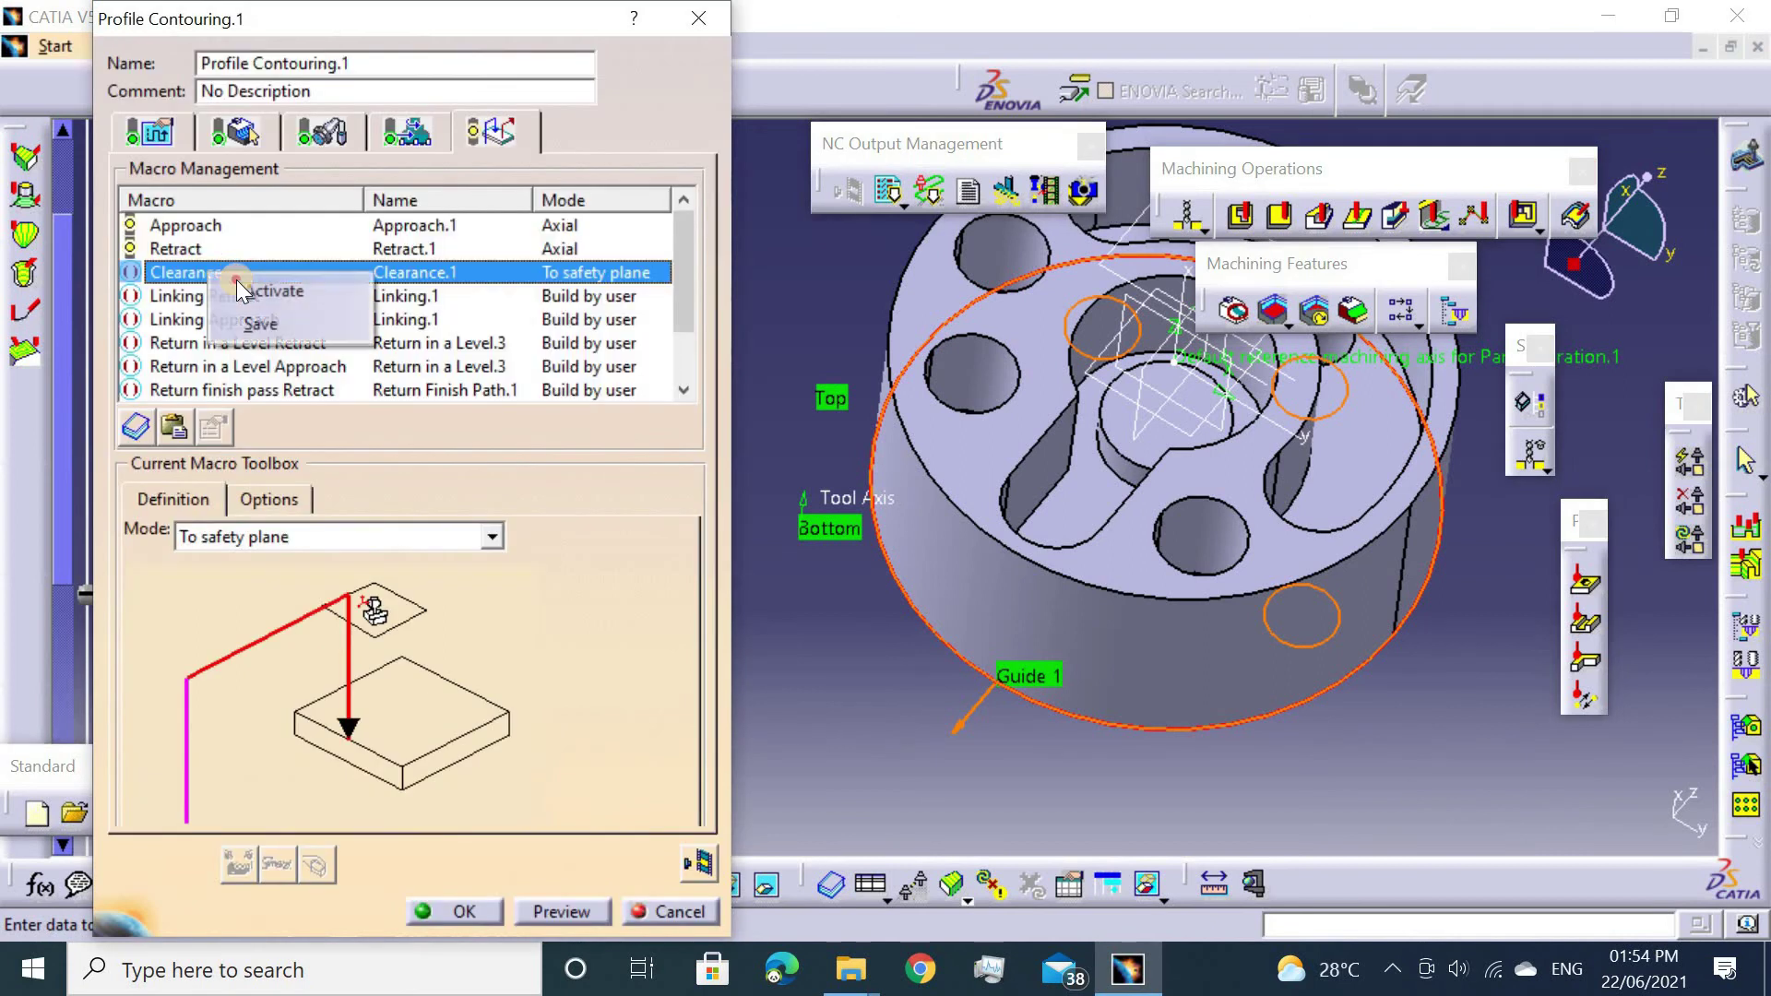
left_click(295, 289)
left_click(699, 859)
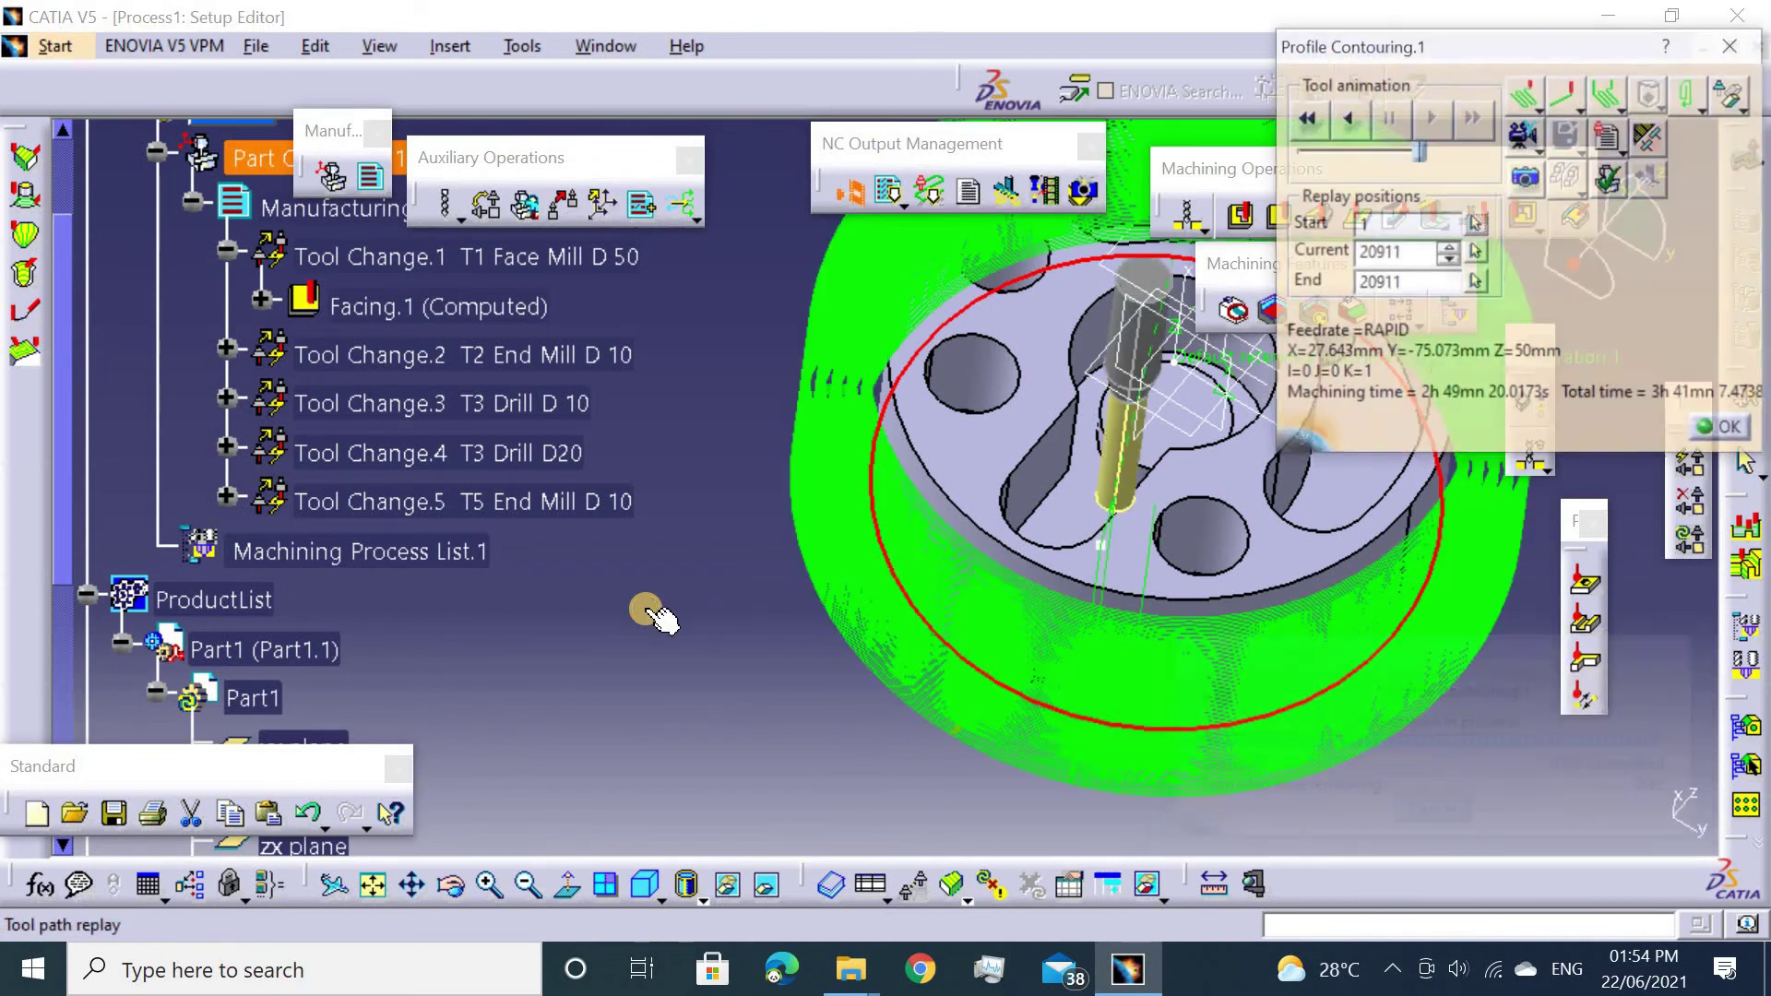
Play the whole program as a video material-removal simulation, then return to Profile Contouring.1.
mouse_move(653, 613)
middle_mouse_down()
mouse_move(724, 554)
mouse_move(678, 726)
mouse_move(857, 728)
mouse_move(783, 775)
mouse_move(831, 738)
middle_mouse_up()
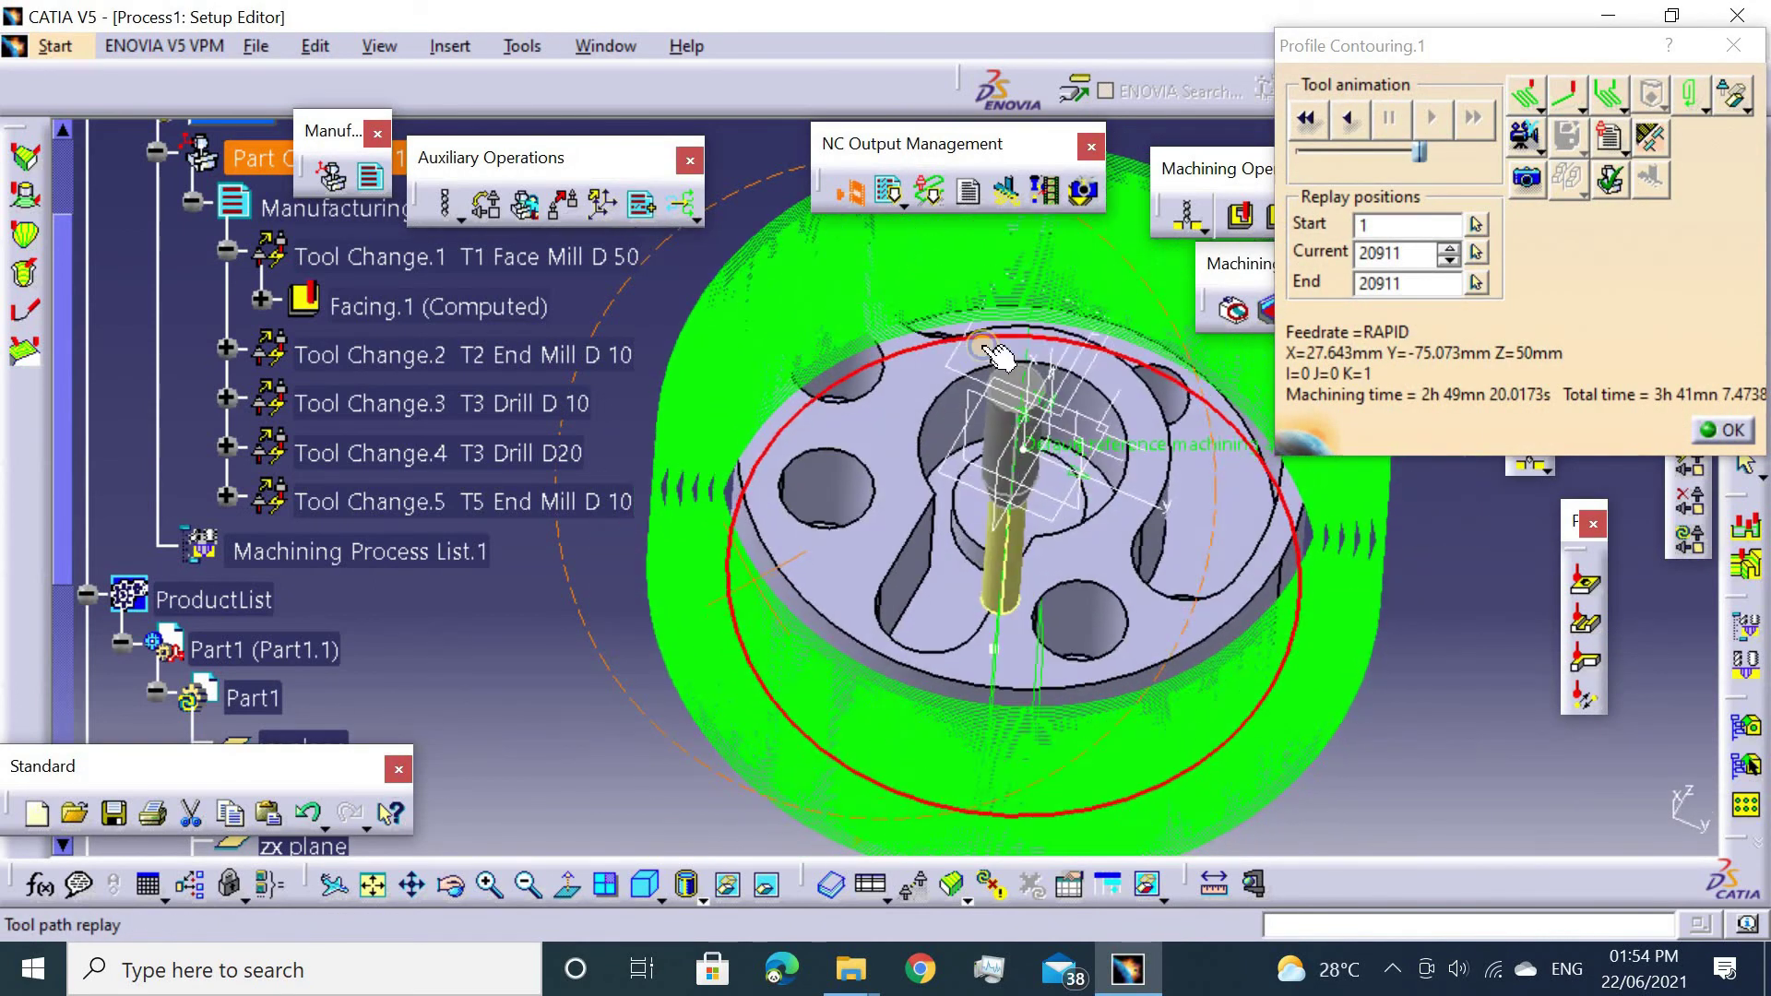
left_click(1521, 137)
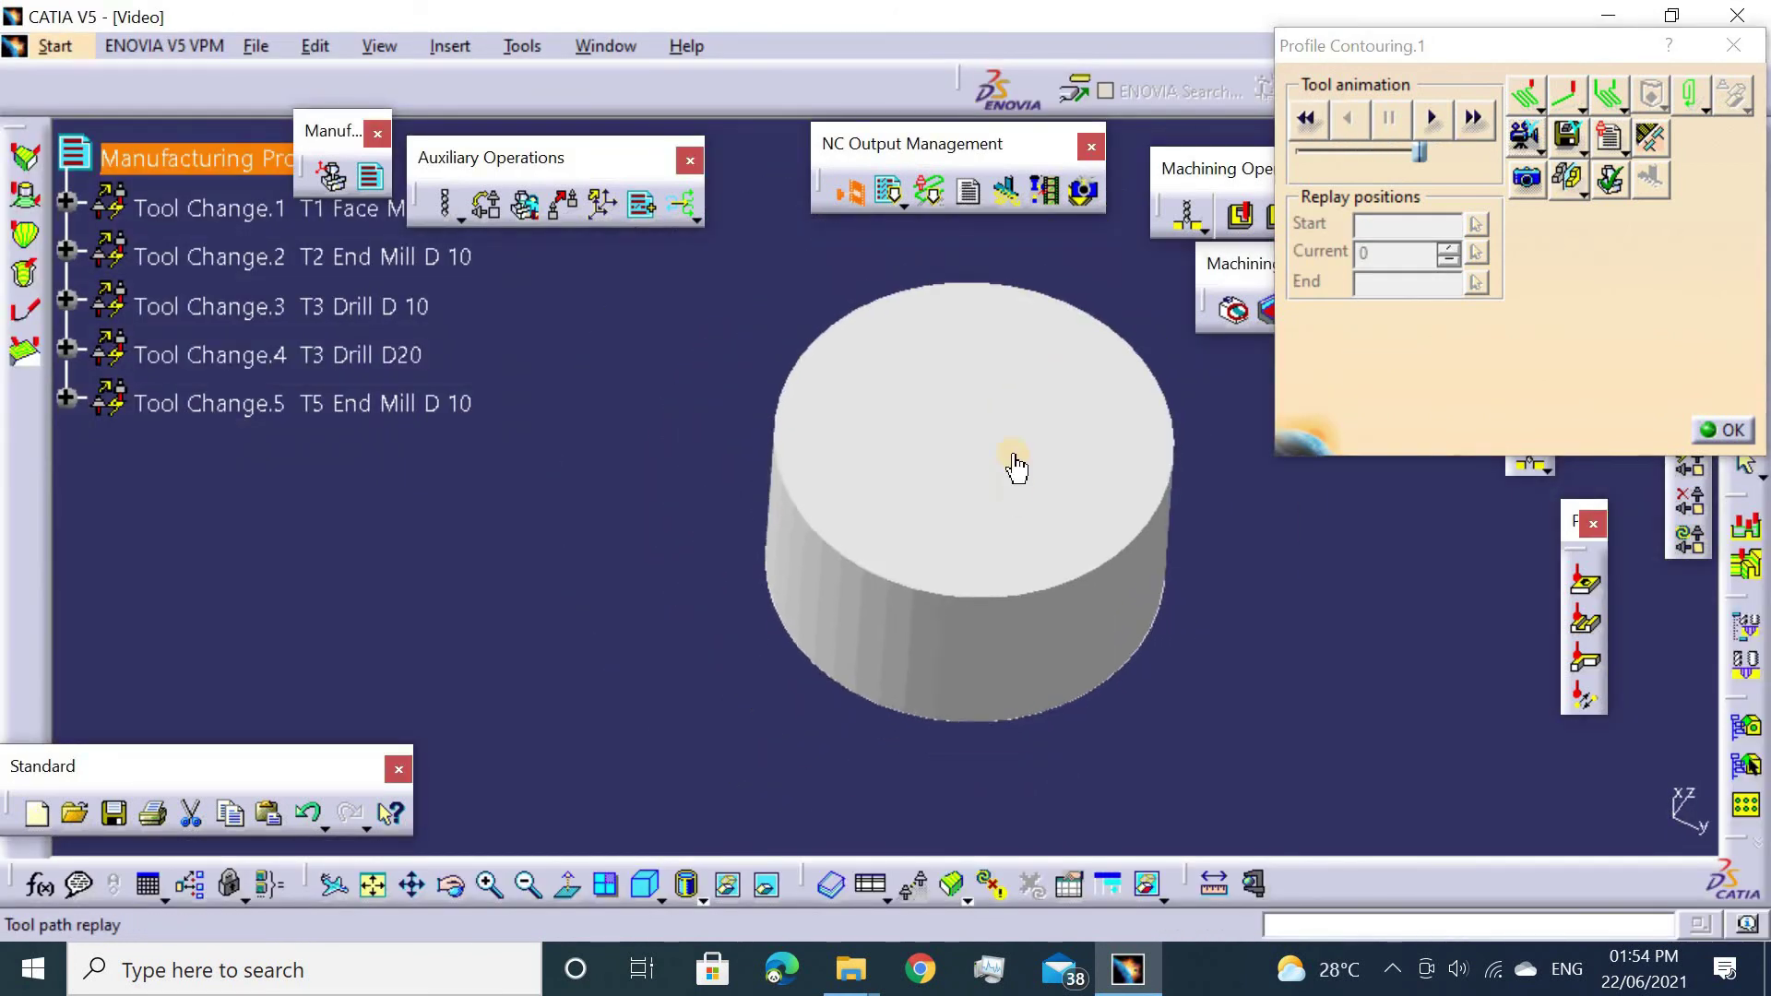
middle_click_drag(1016, 467, 972, 546)
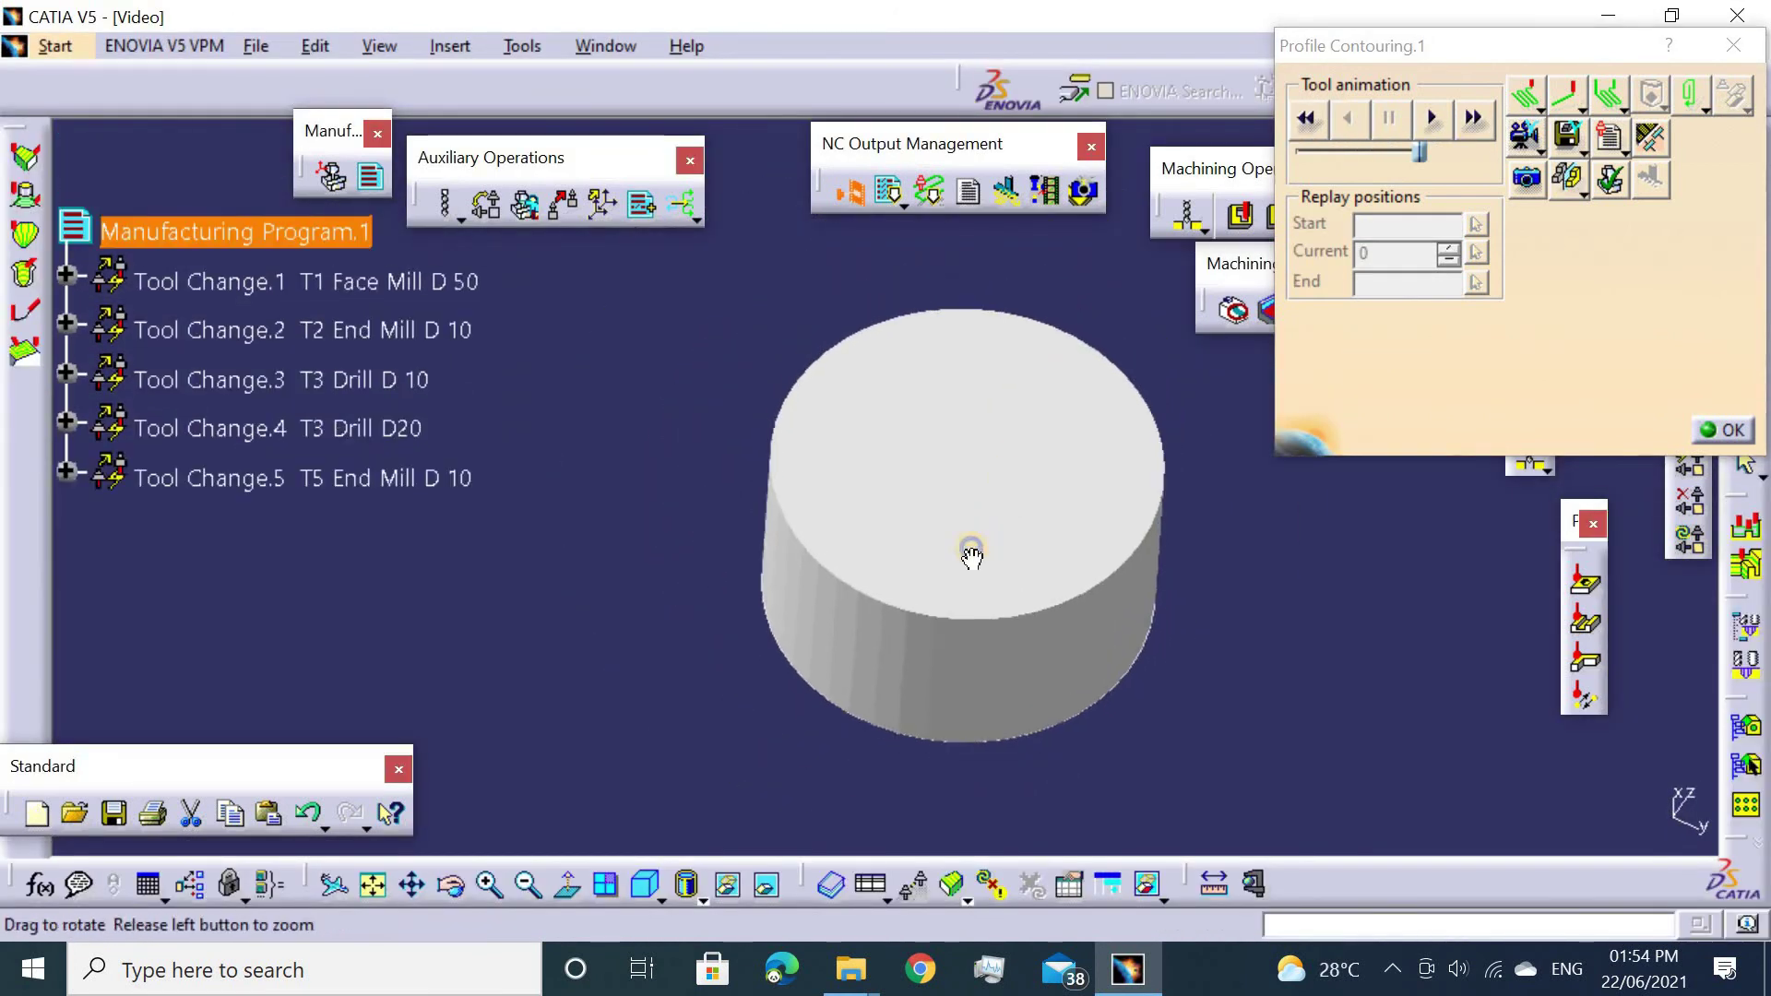
left_click(1432, 127)
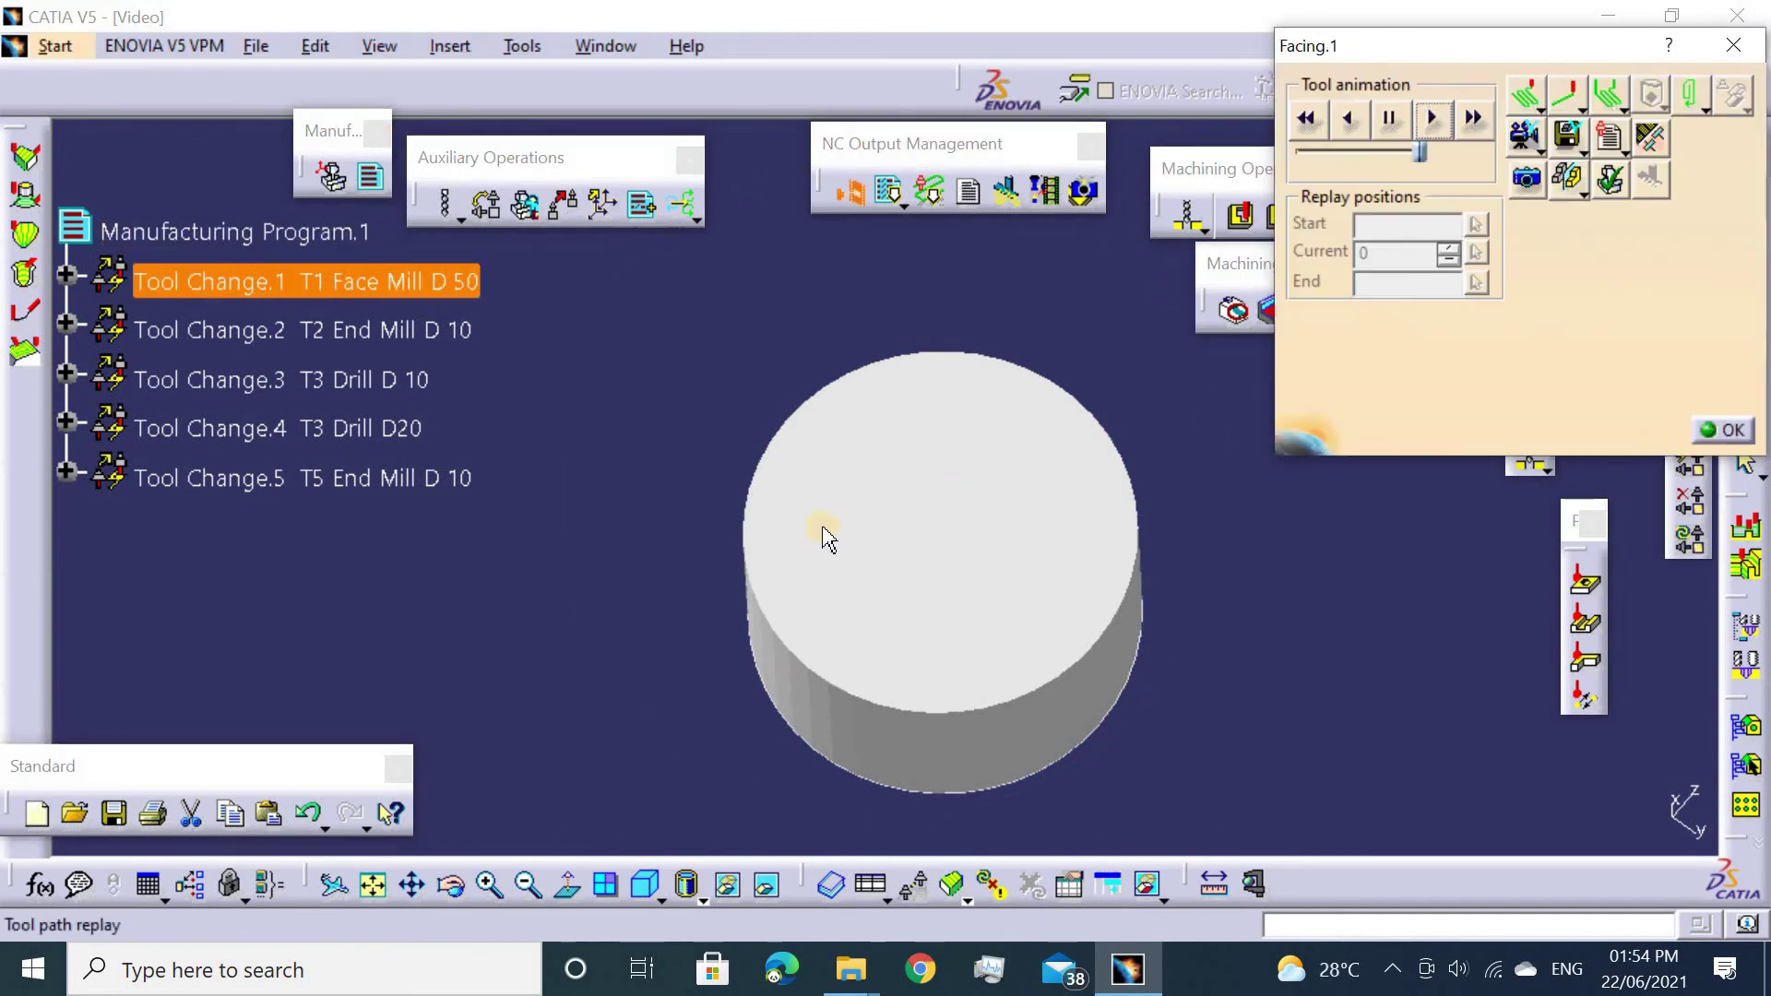
middle_click_drag(834, 479, 830, 433)
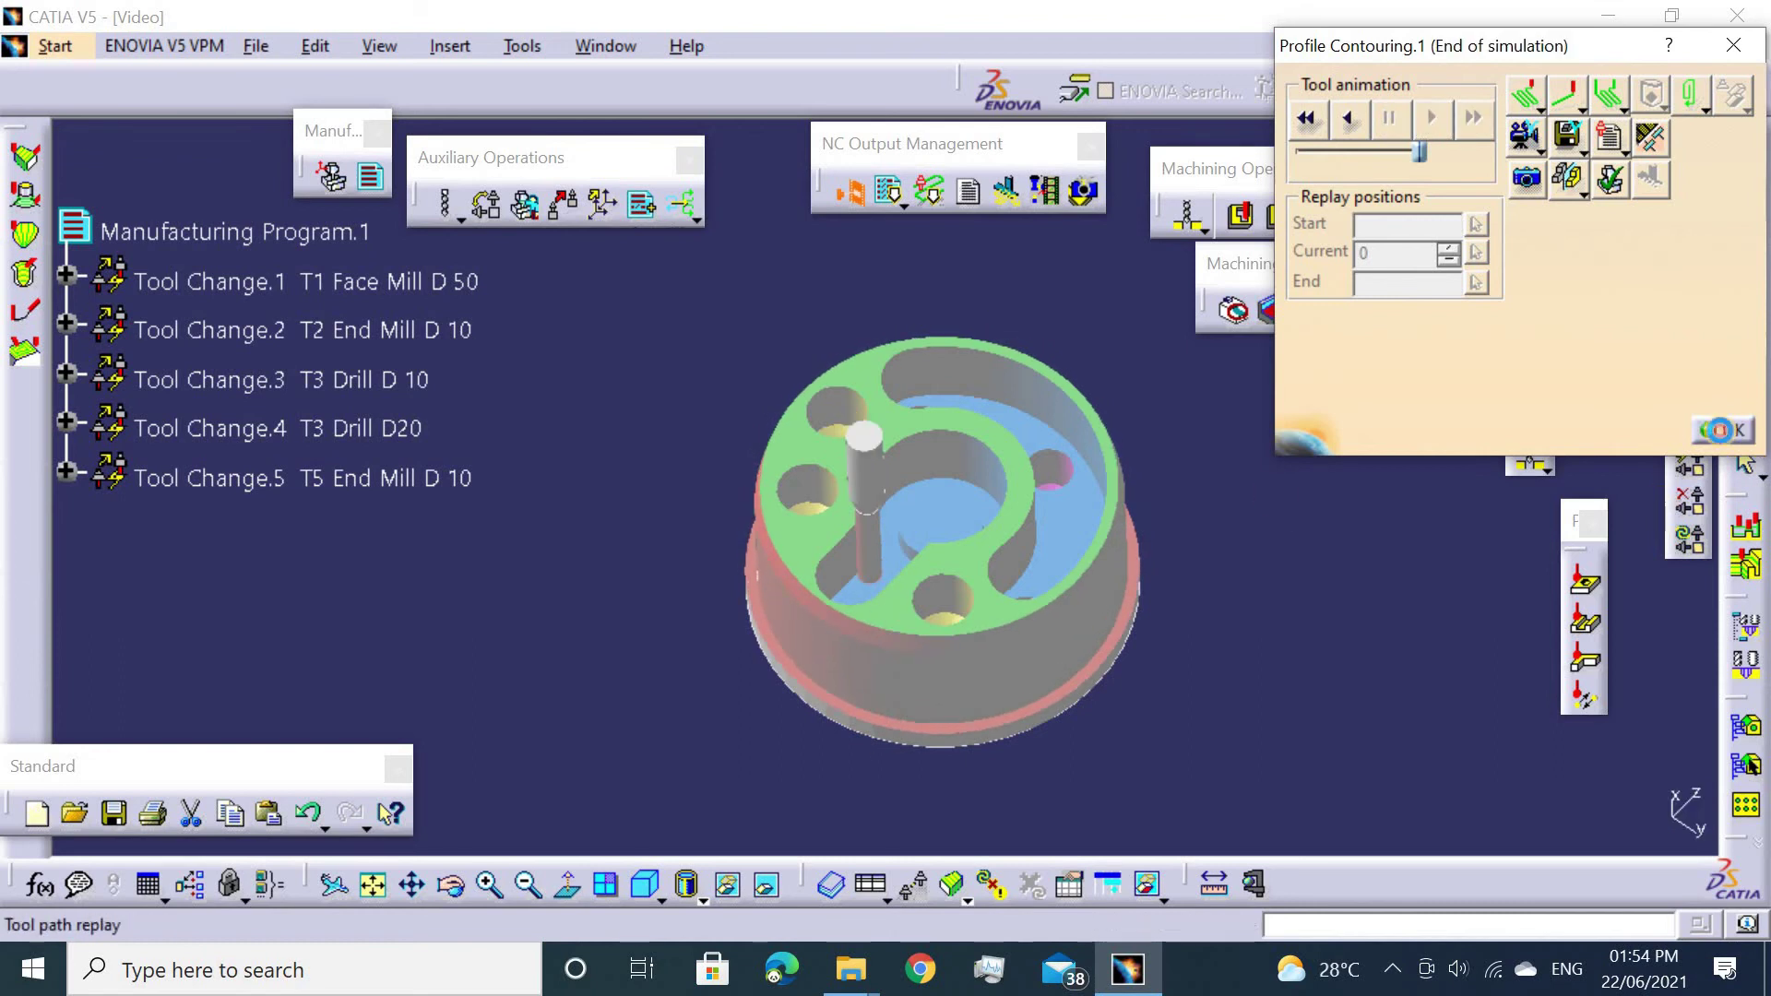
left_click(1722, 430)
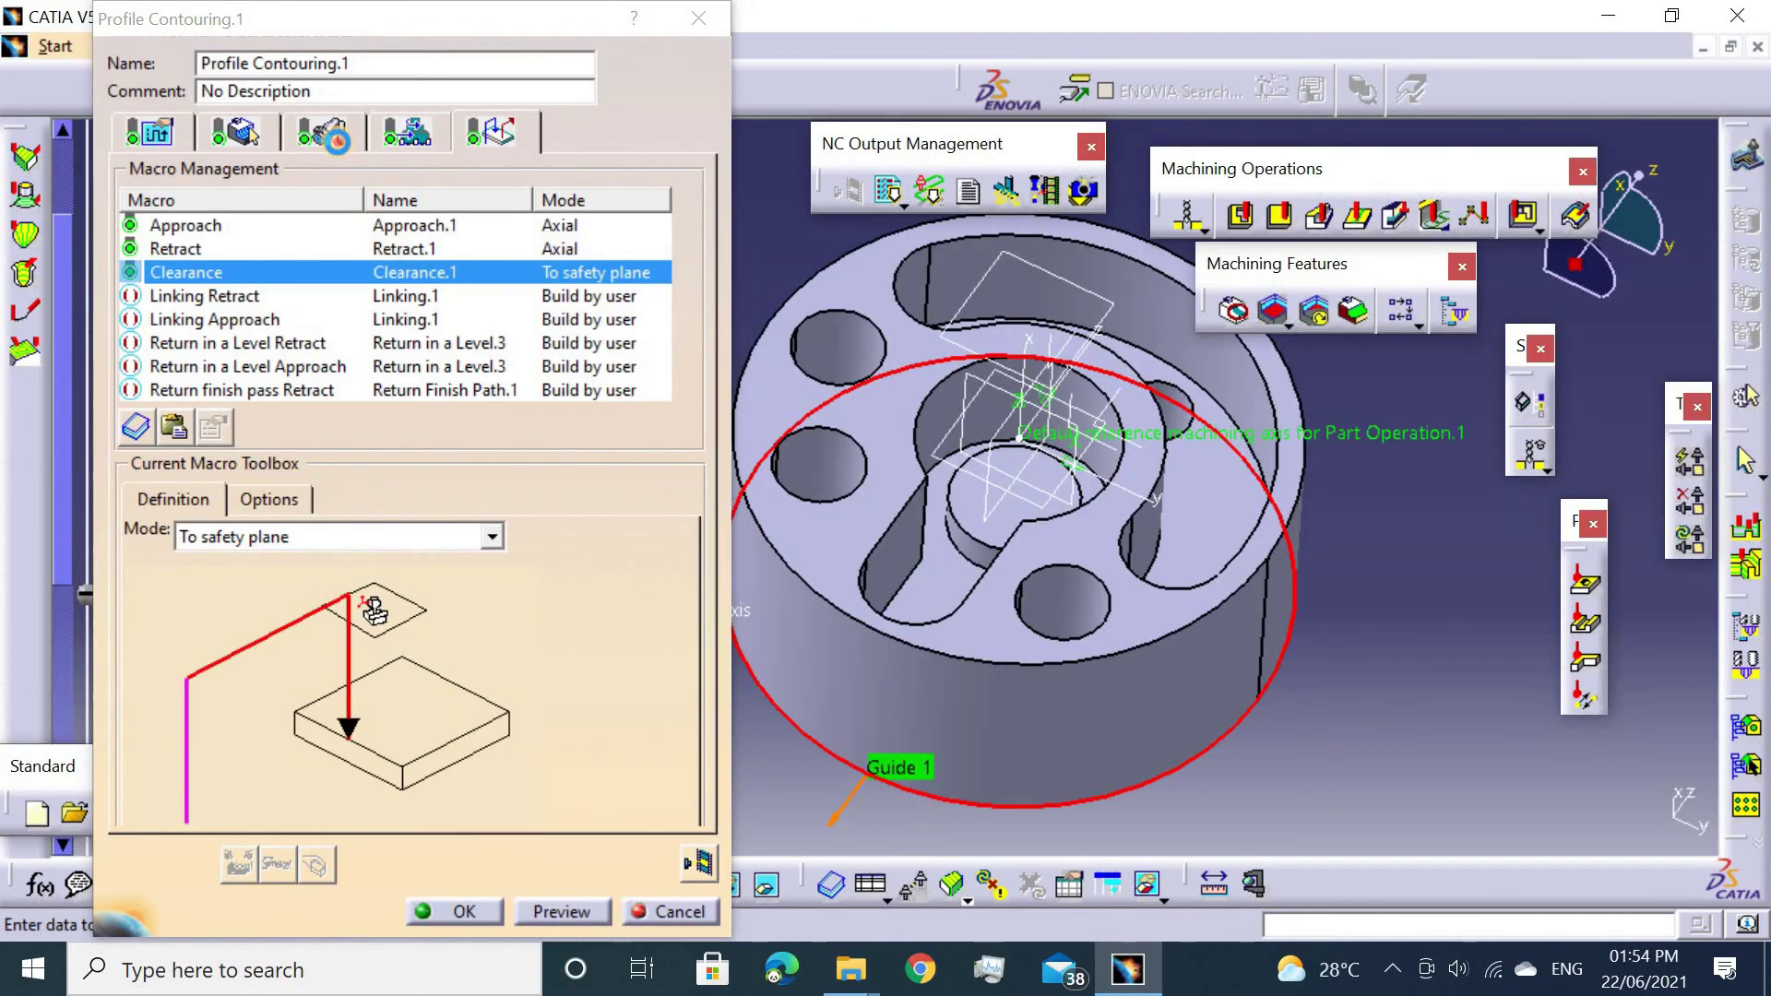
Set the end mill's overall length 180mm, length 170, cutting length 160, and replay the path.
left_click(319, 132)
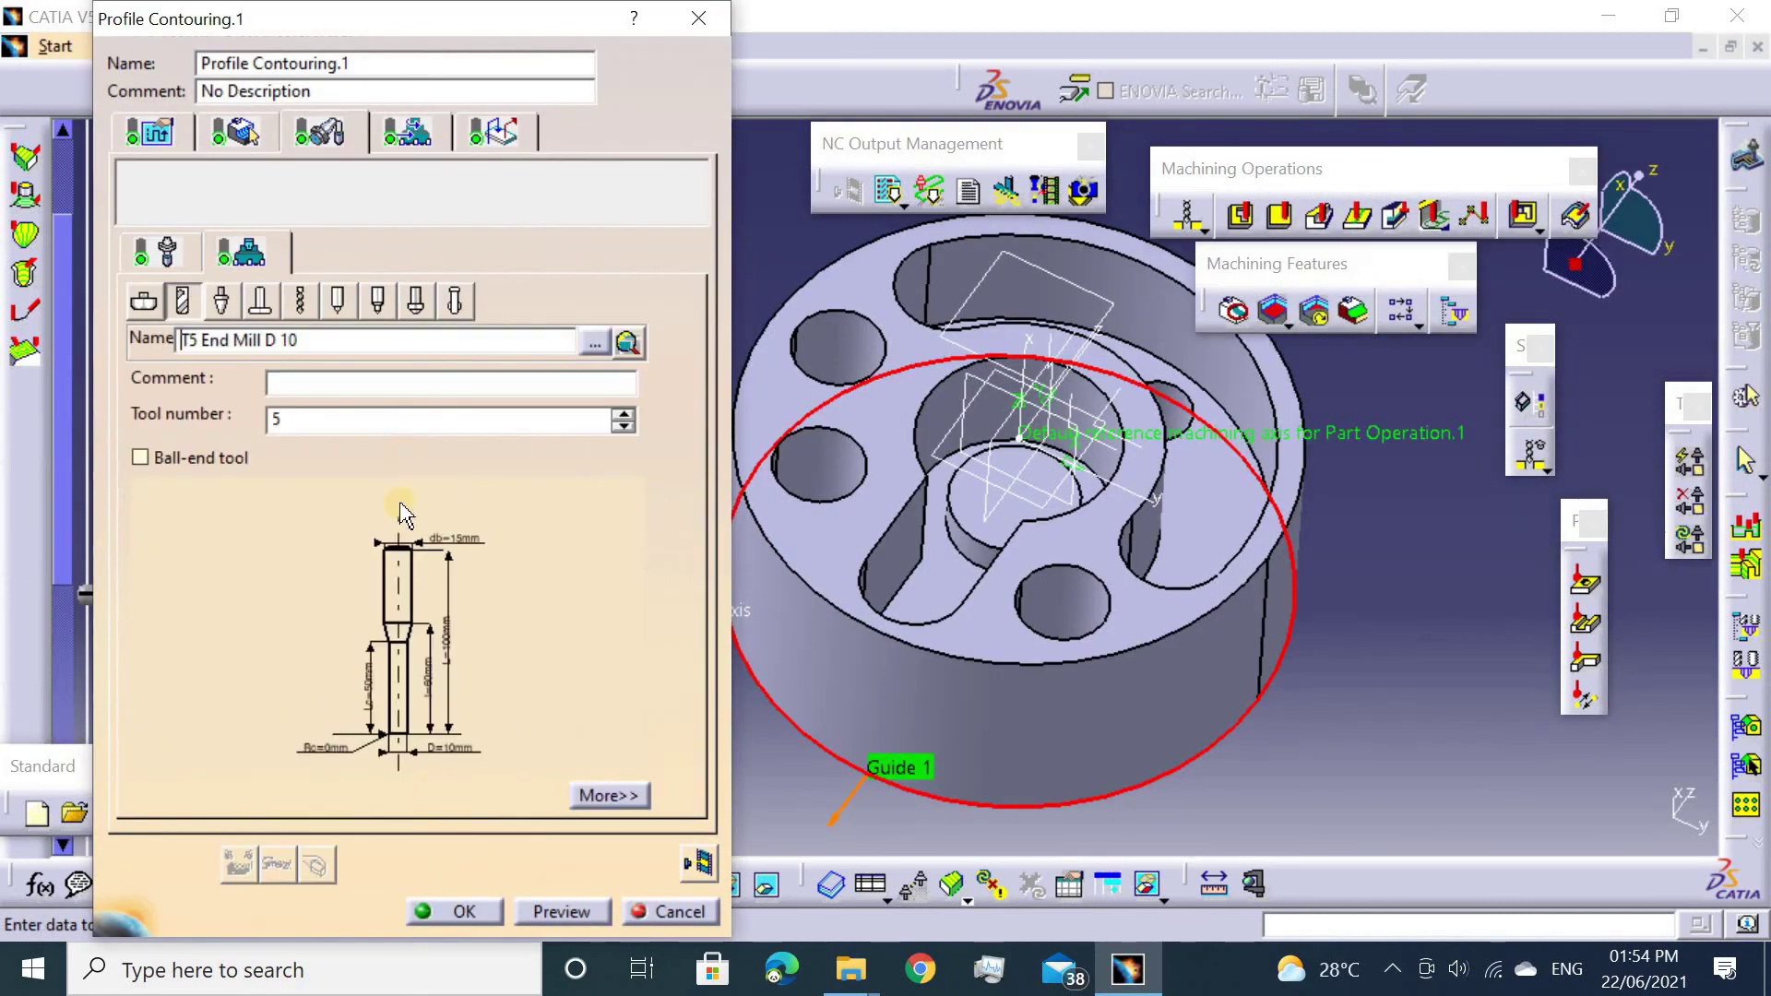
double_click(451, 644)
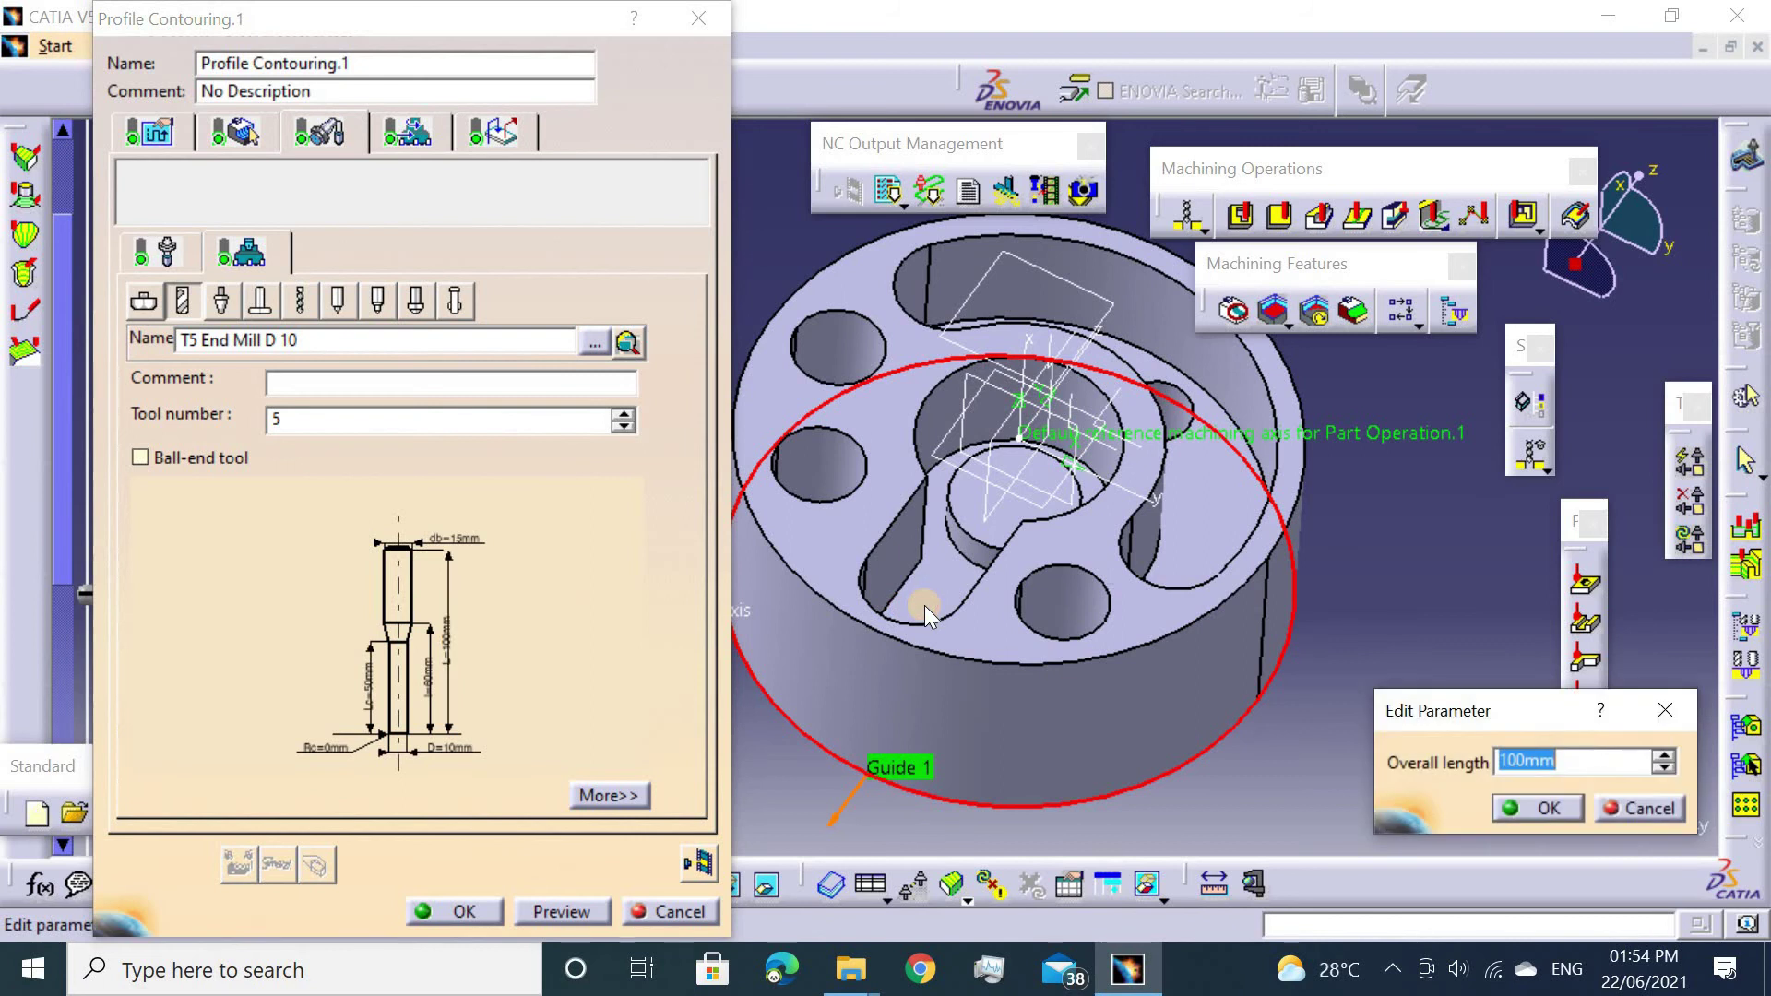
type("180mm")
key("Return")
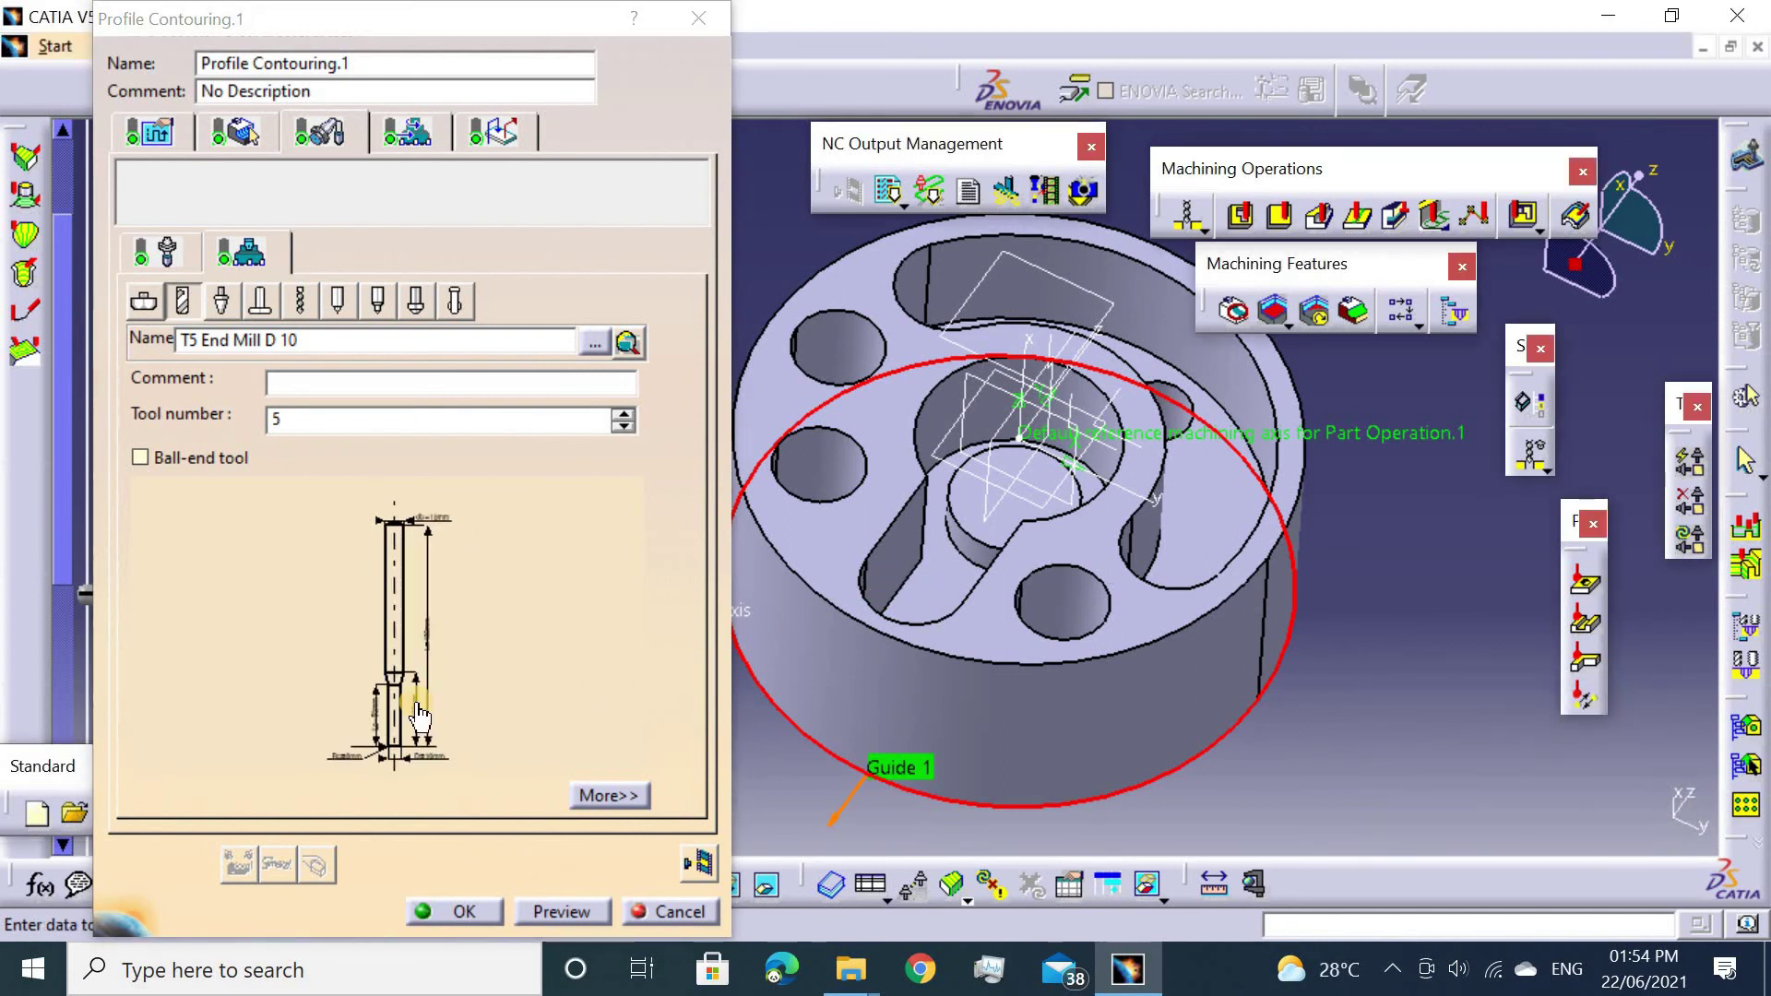
double_click(417, 706)
type("170")
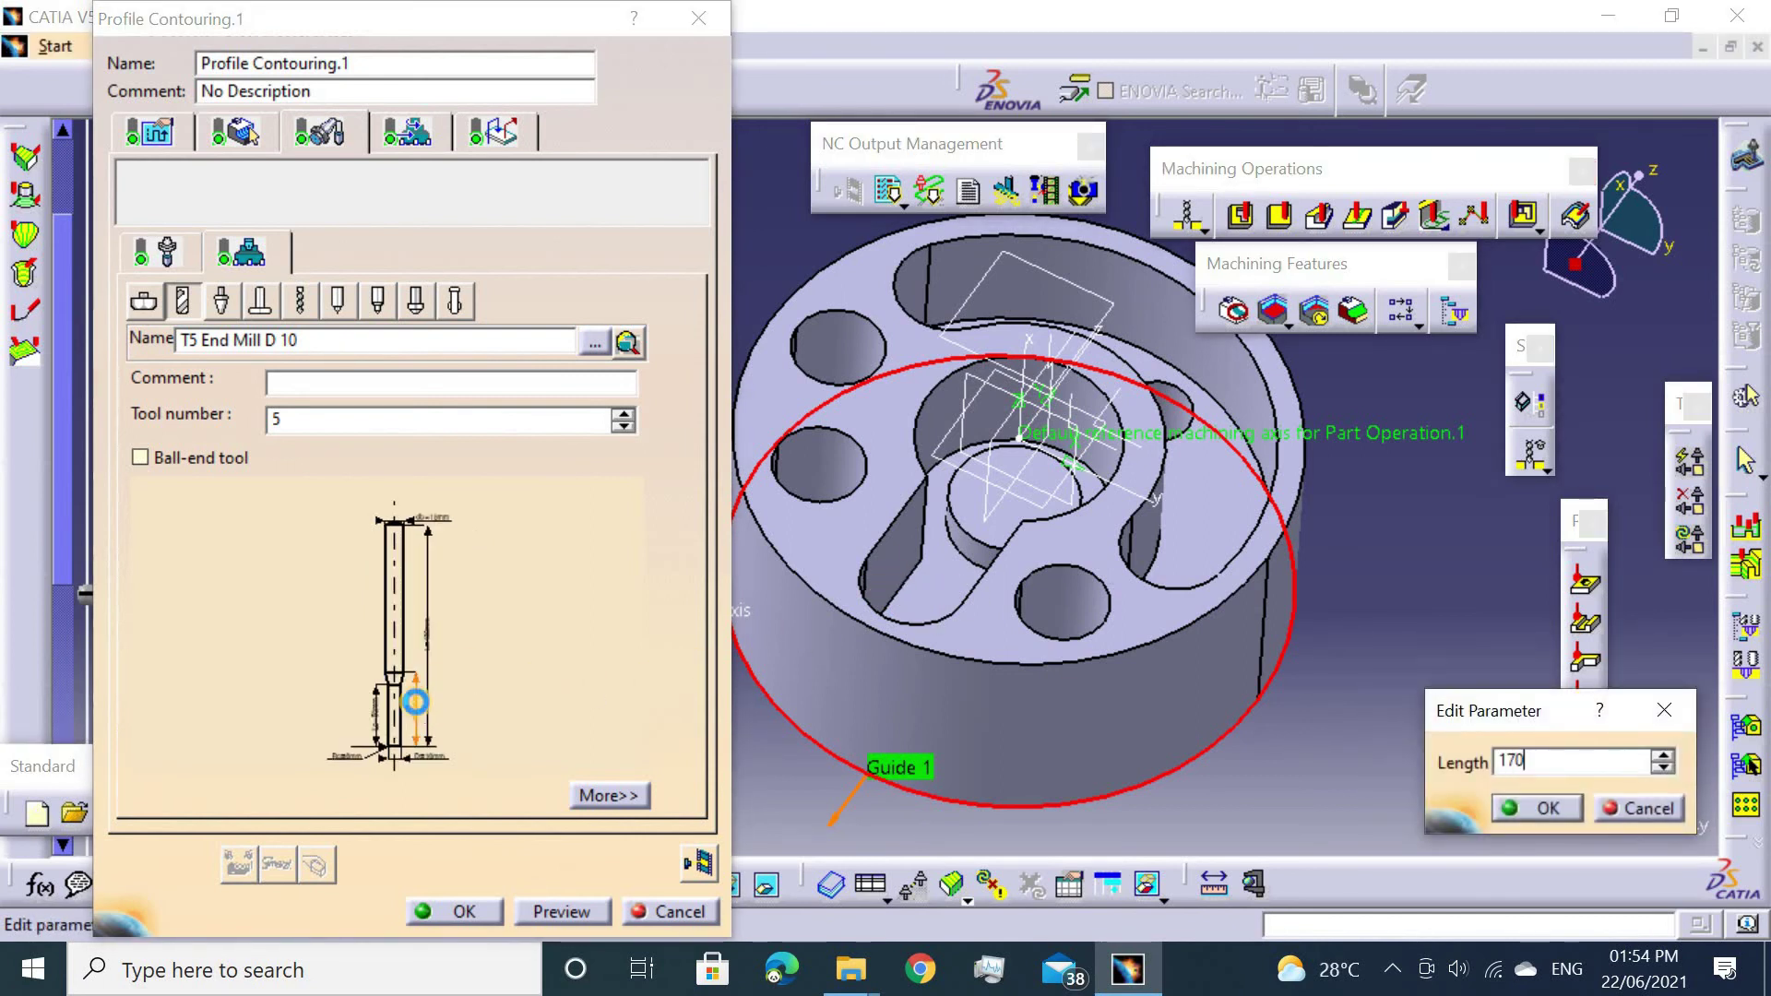
key("Return")
left_click(378, 720)
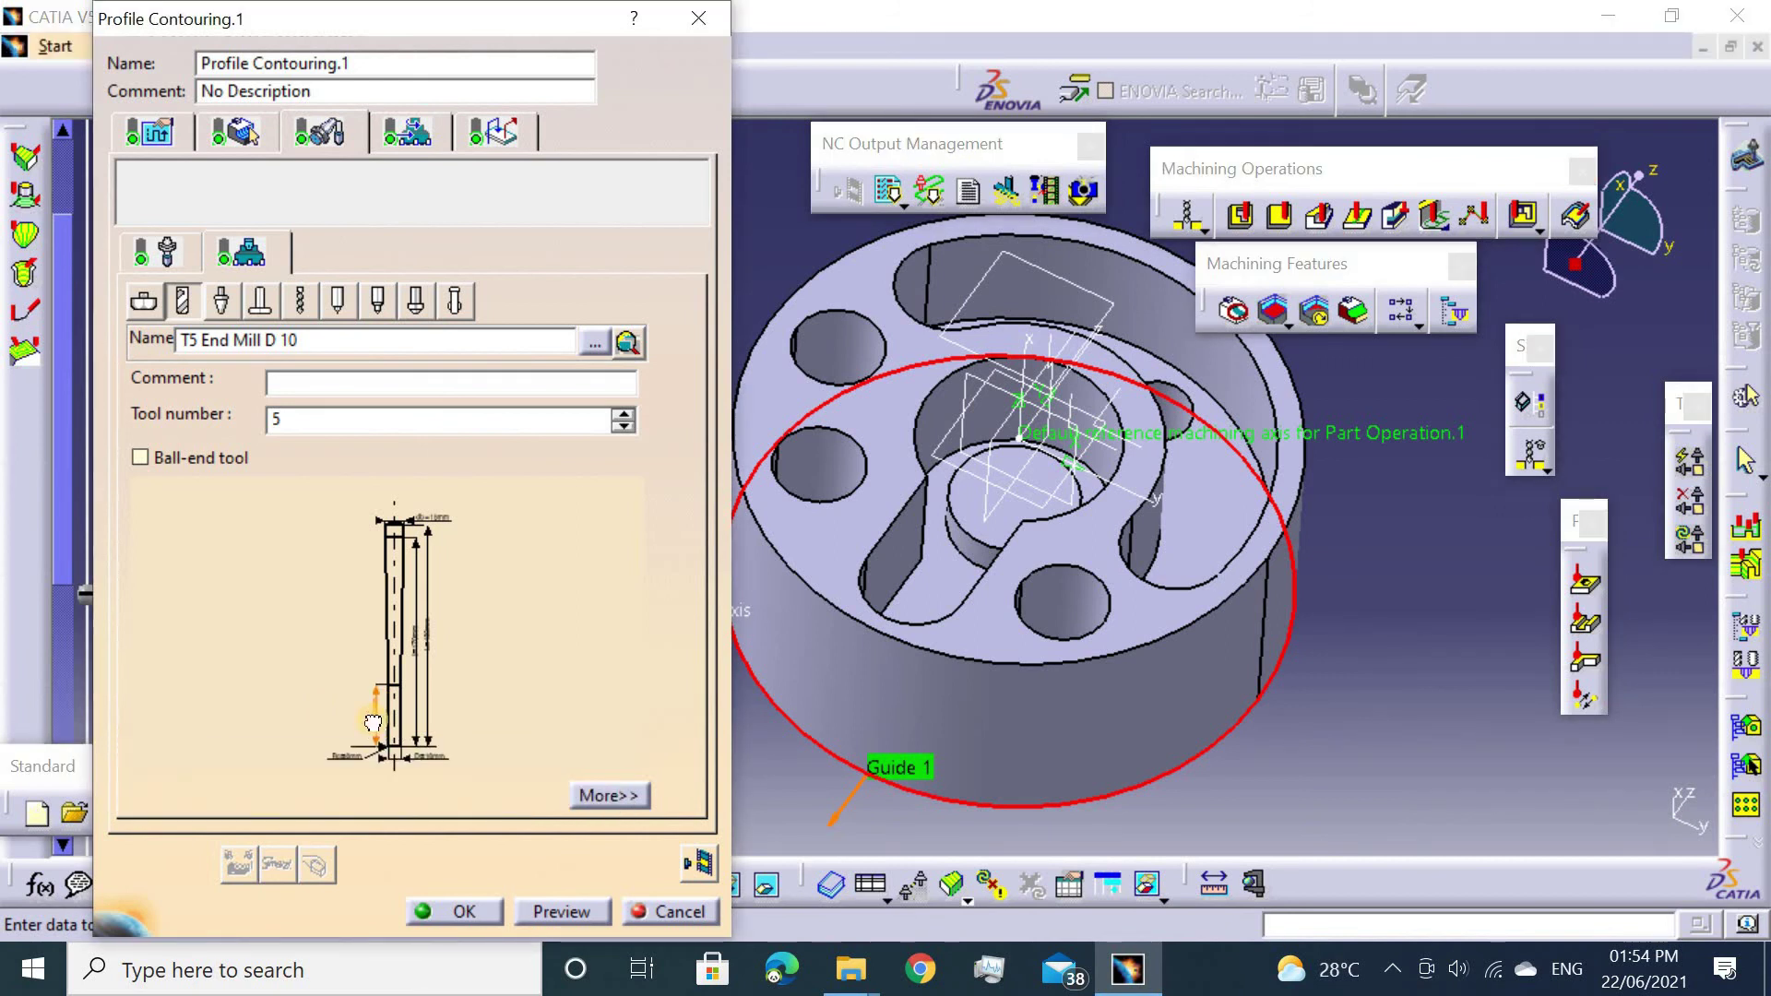
double_click(373, 723)
key("Return")
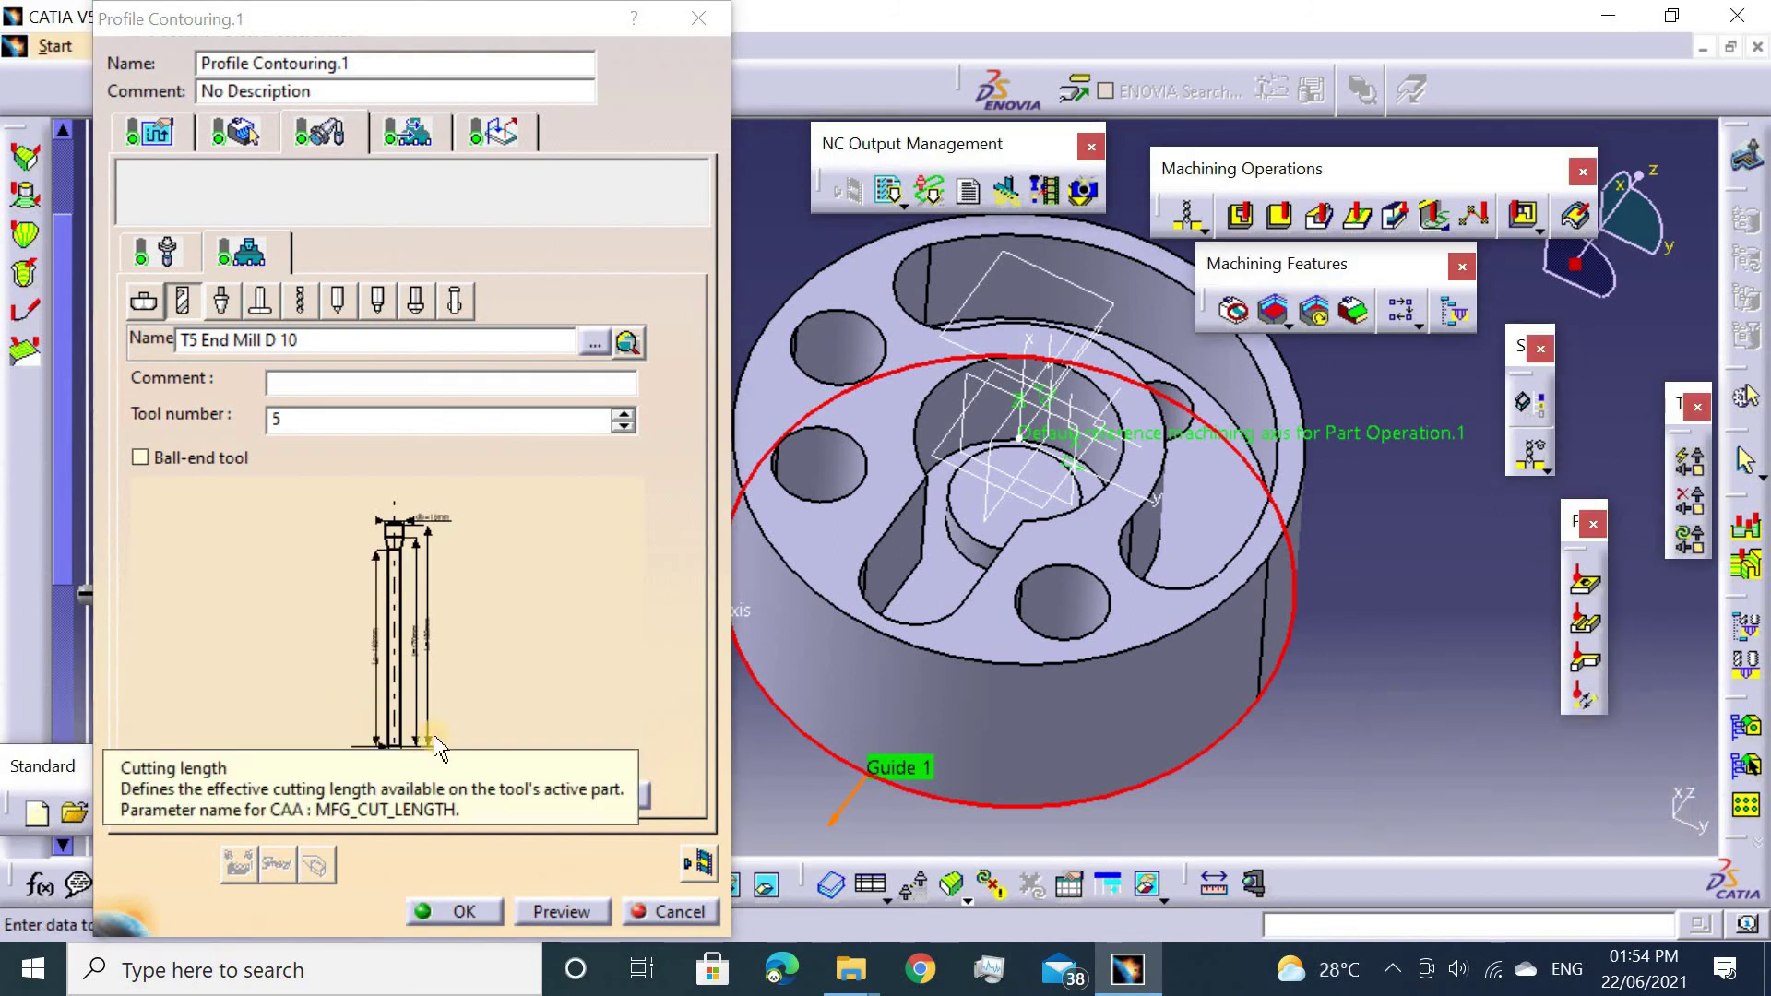
left_click(699, 863)
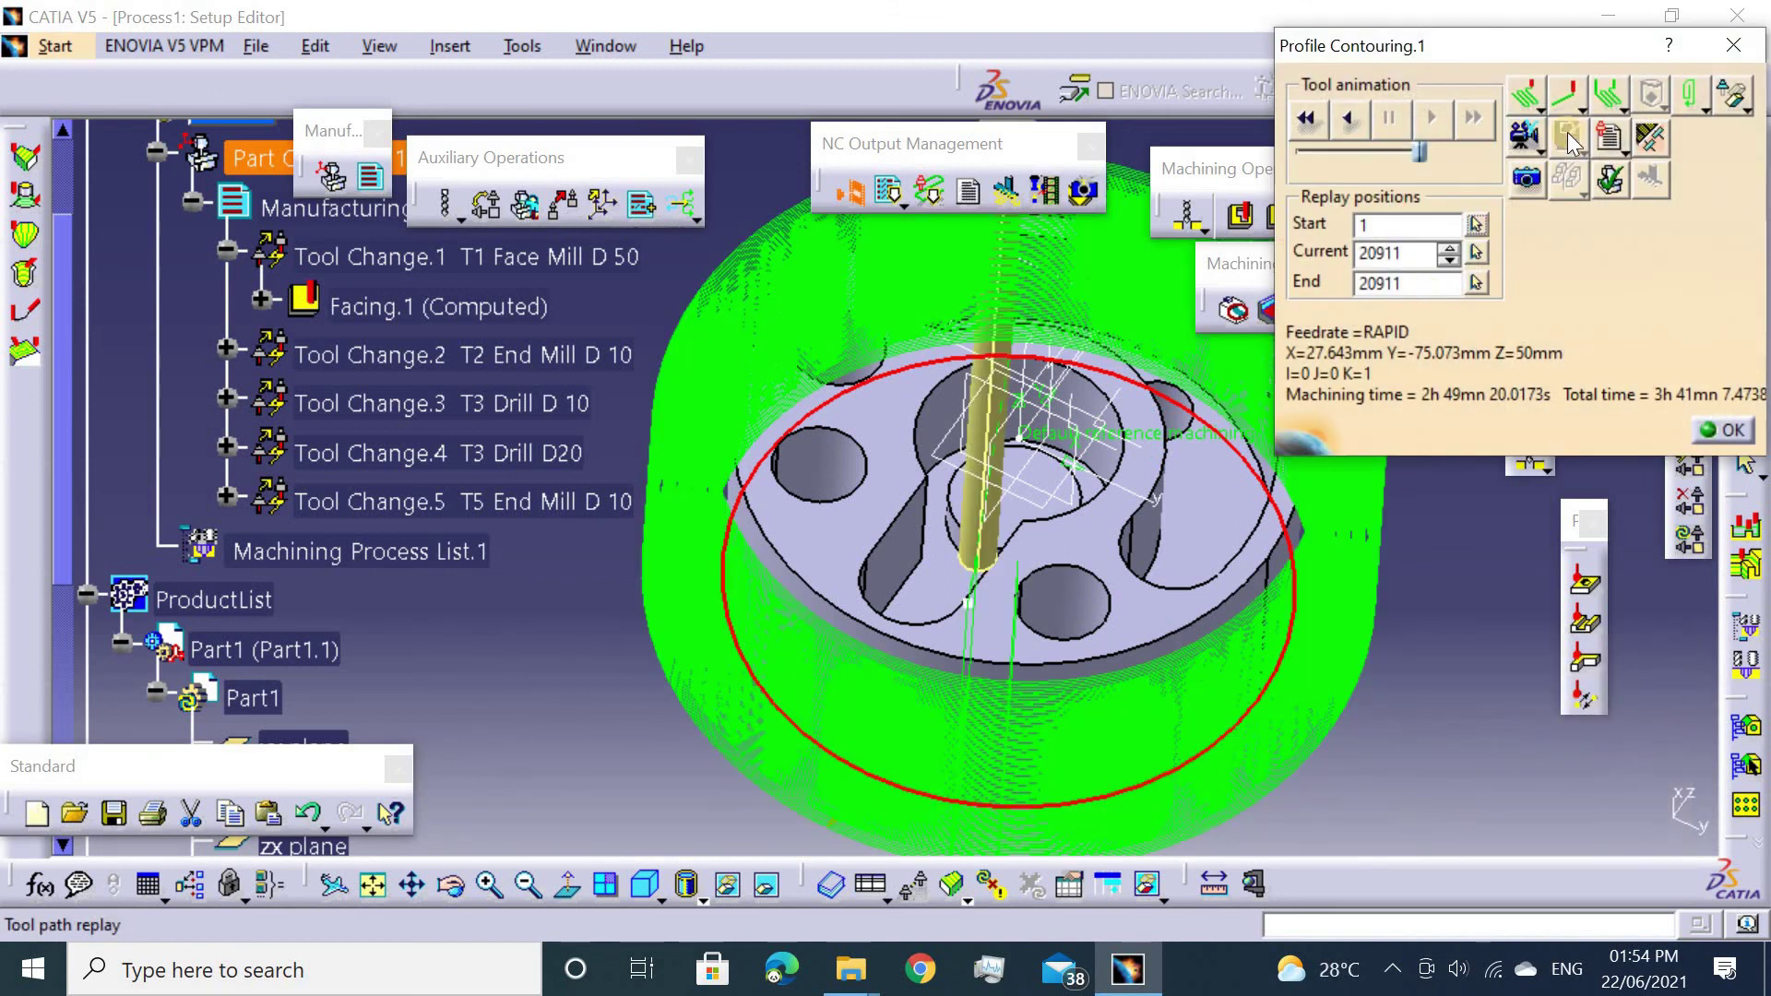
Replay the program in video mode with the lengthened end mill, then close the replay.
left_click(1527, 141)
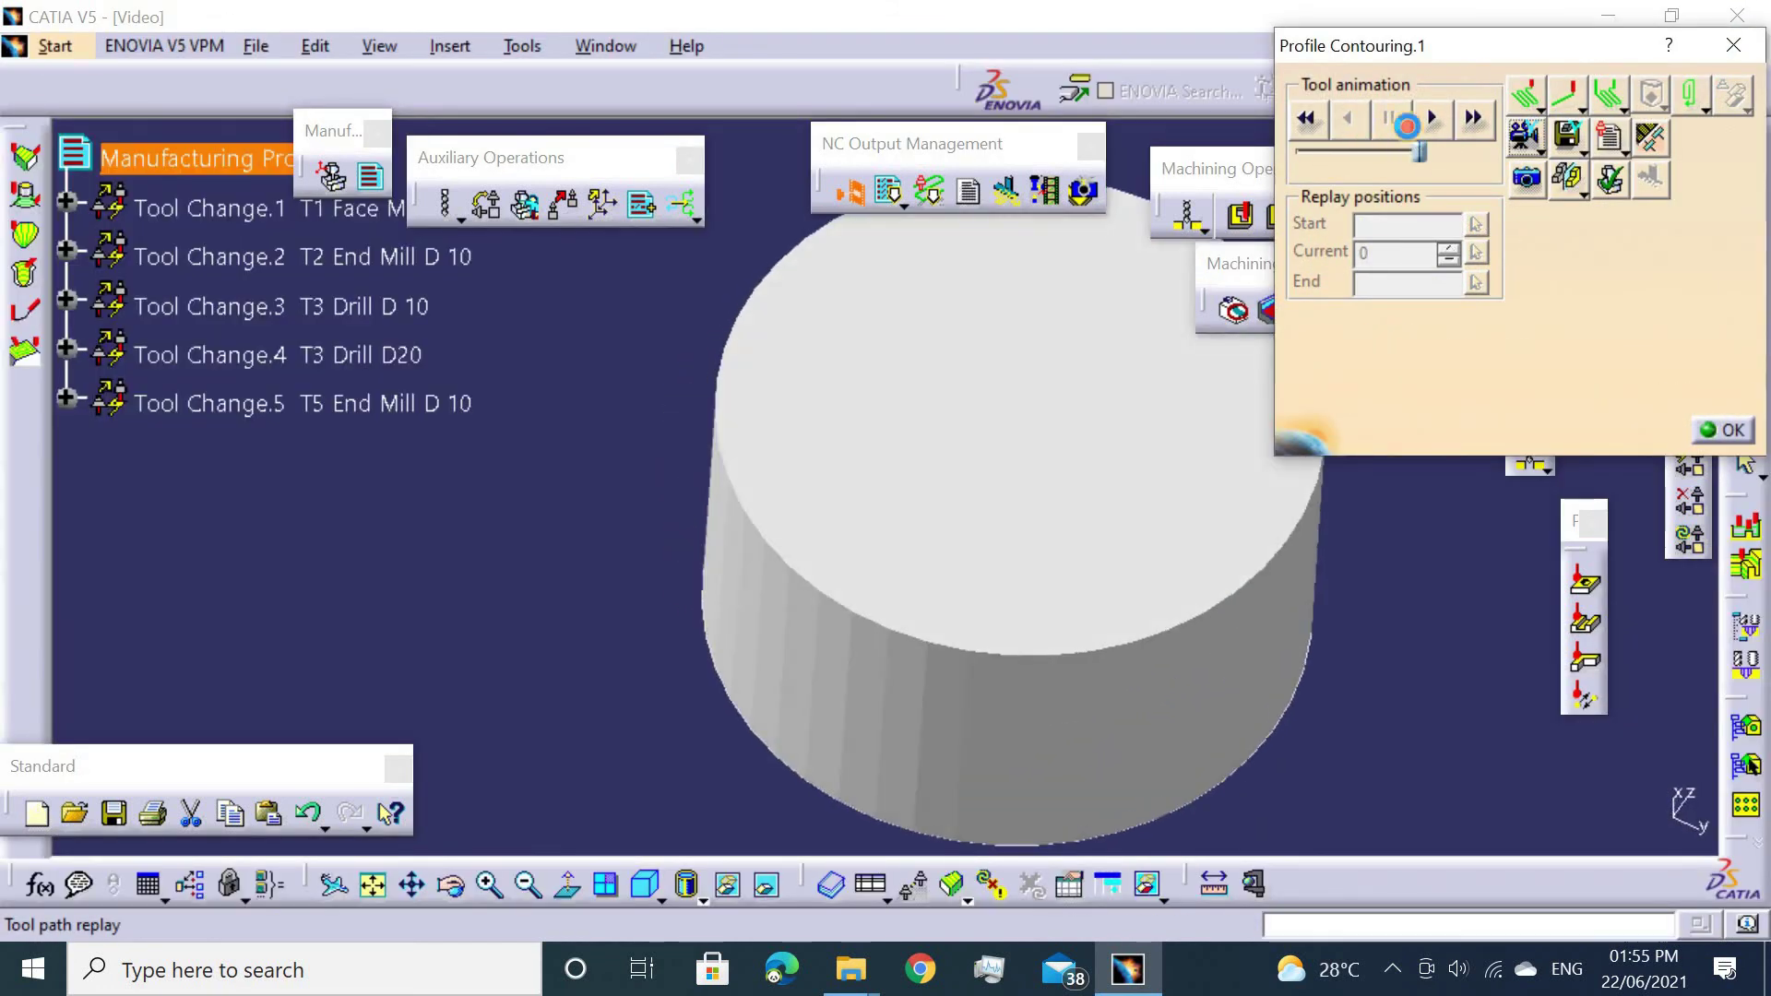
left_click(1406, 126)
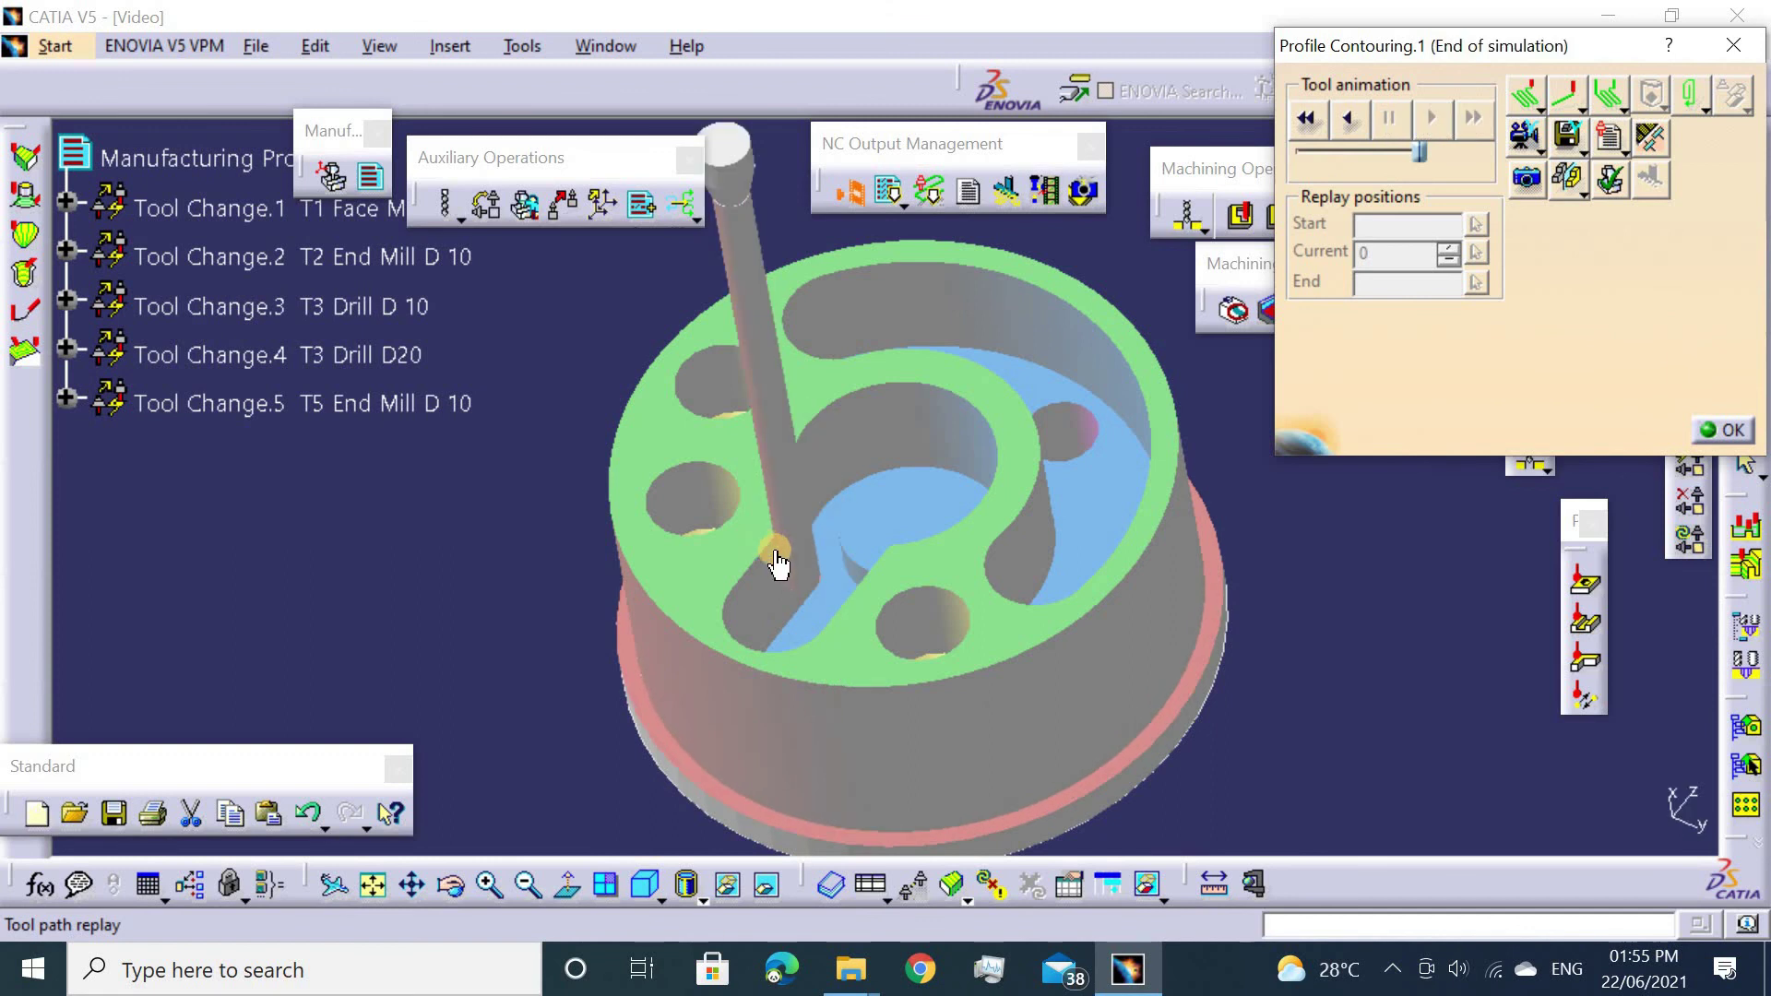
mouse_move(778, 565)
middle_mouse_down()
mouse_move(762, 772)
mouse_move(901, 751)
mouse_move(811, 726)
mouse_move(787, 507)
mouse_move(771, 506)
mouse_move(798, 574)
mouse_move(827, 526)
mouse_move(842, 593)
mouse_move(945, 600)
mouse_move(899, 611)
middle_mouse_up()
left_click(1723, 429)
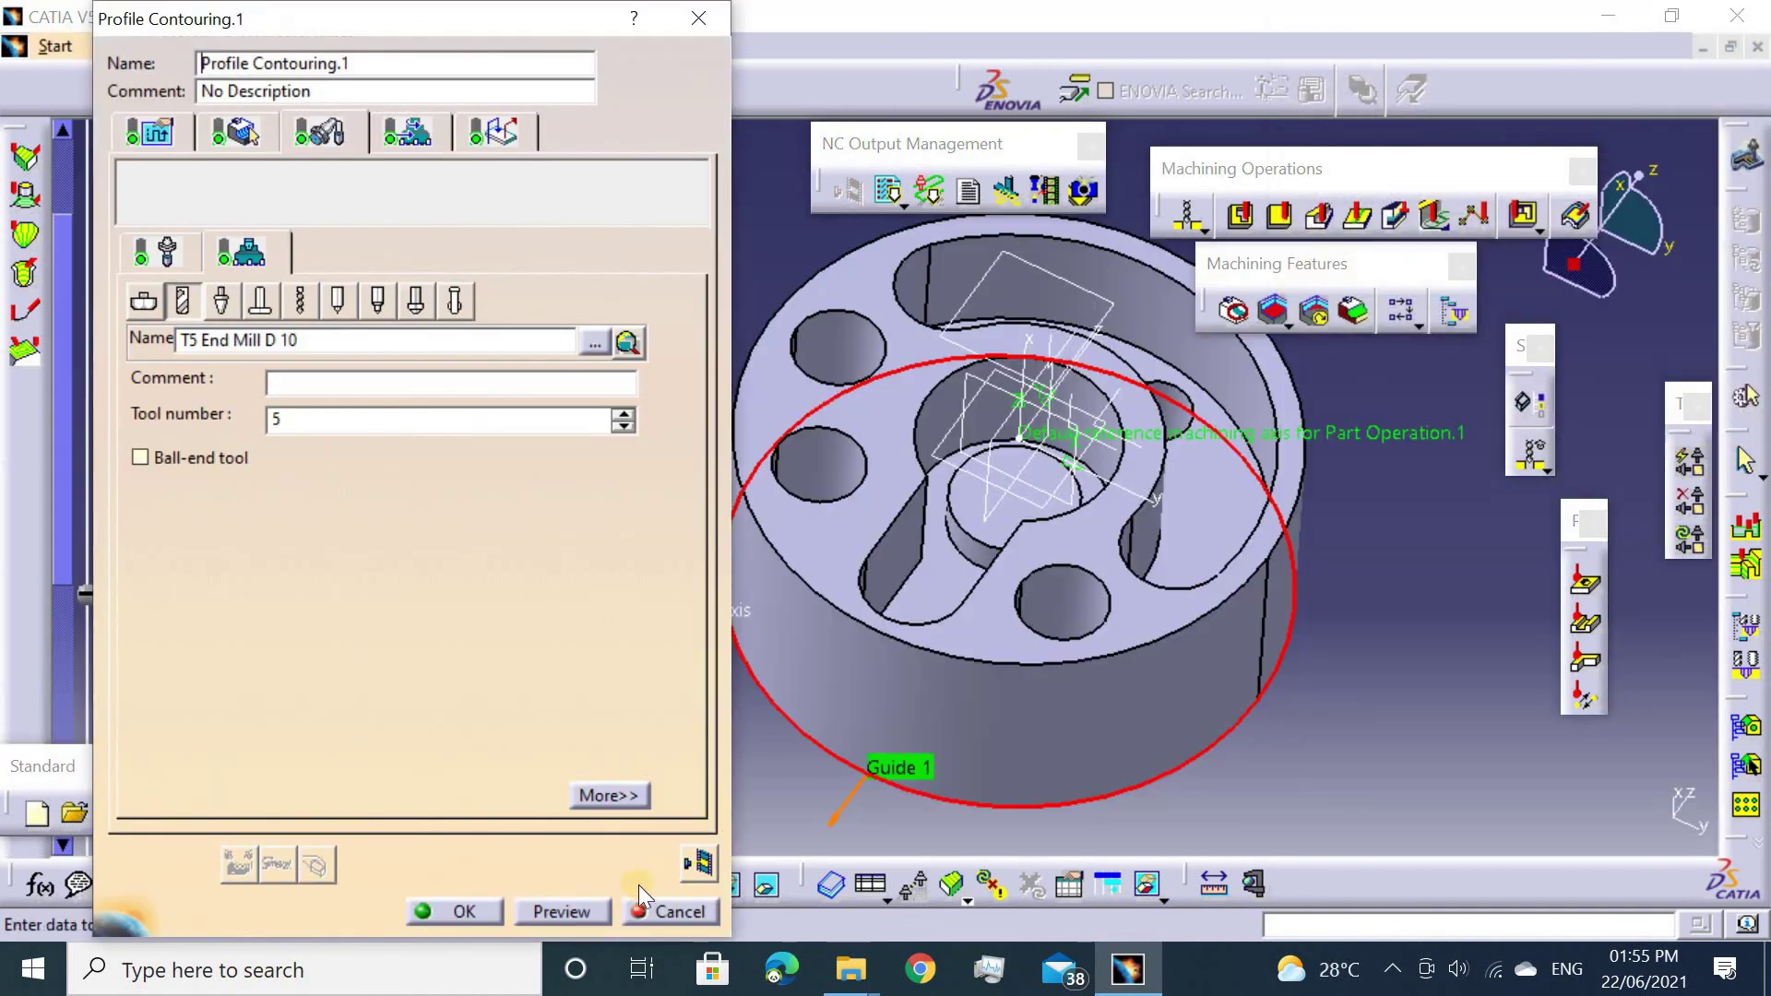
Close the Profile Contouring.1 definition and rotate the part to a near top-down view.
key("Escape")
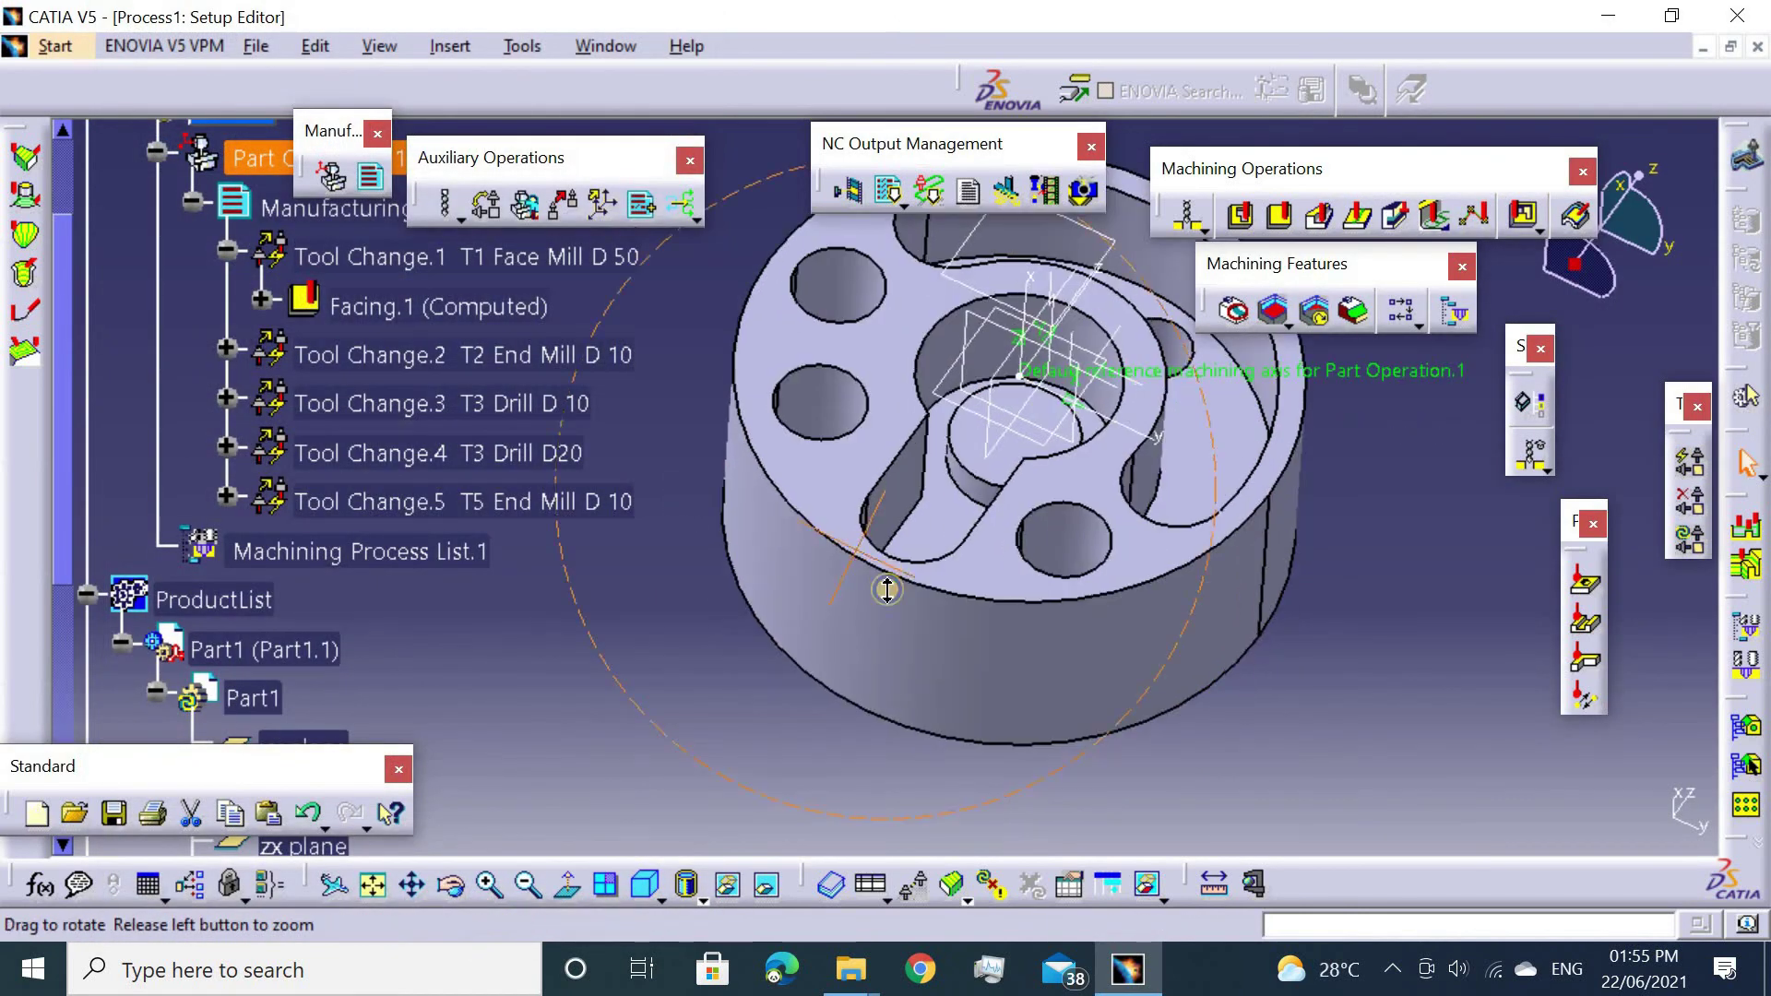
mouse_move(889, 585)
middle_mouse_down()
mouse_move(850, 624)
mouse_move(841, 717)
middle_mouse_up()
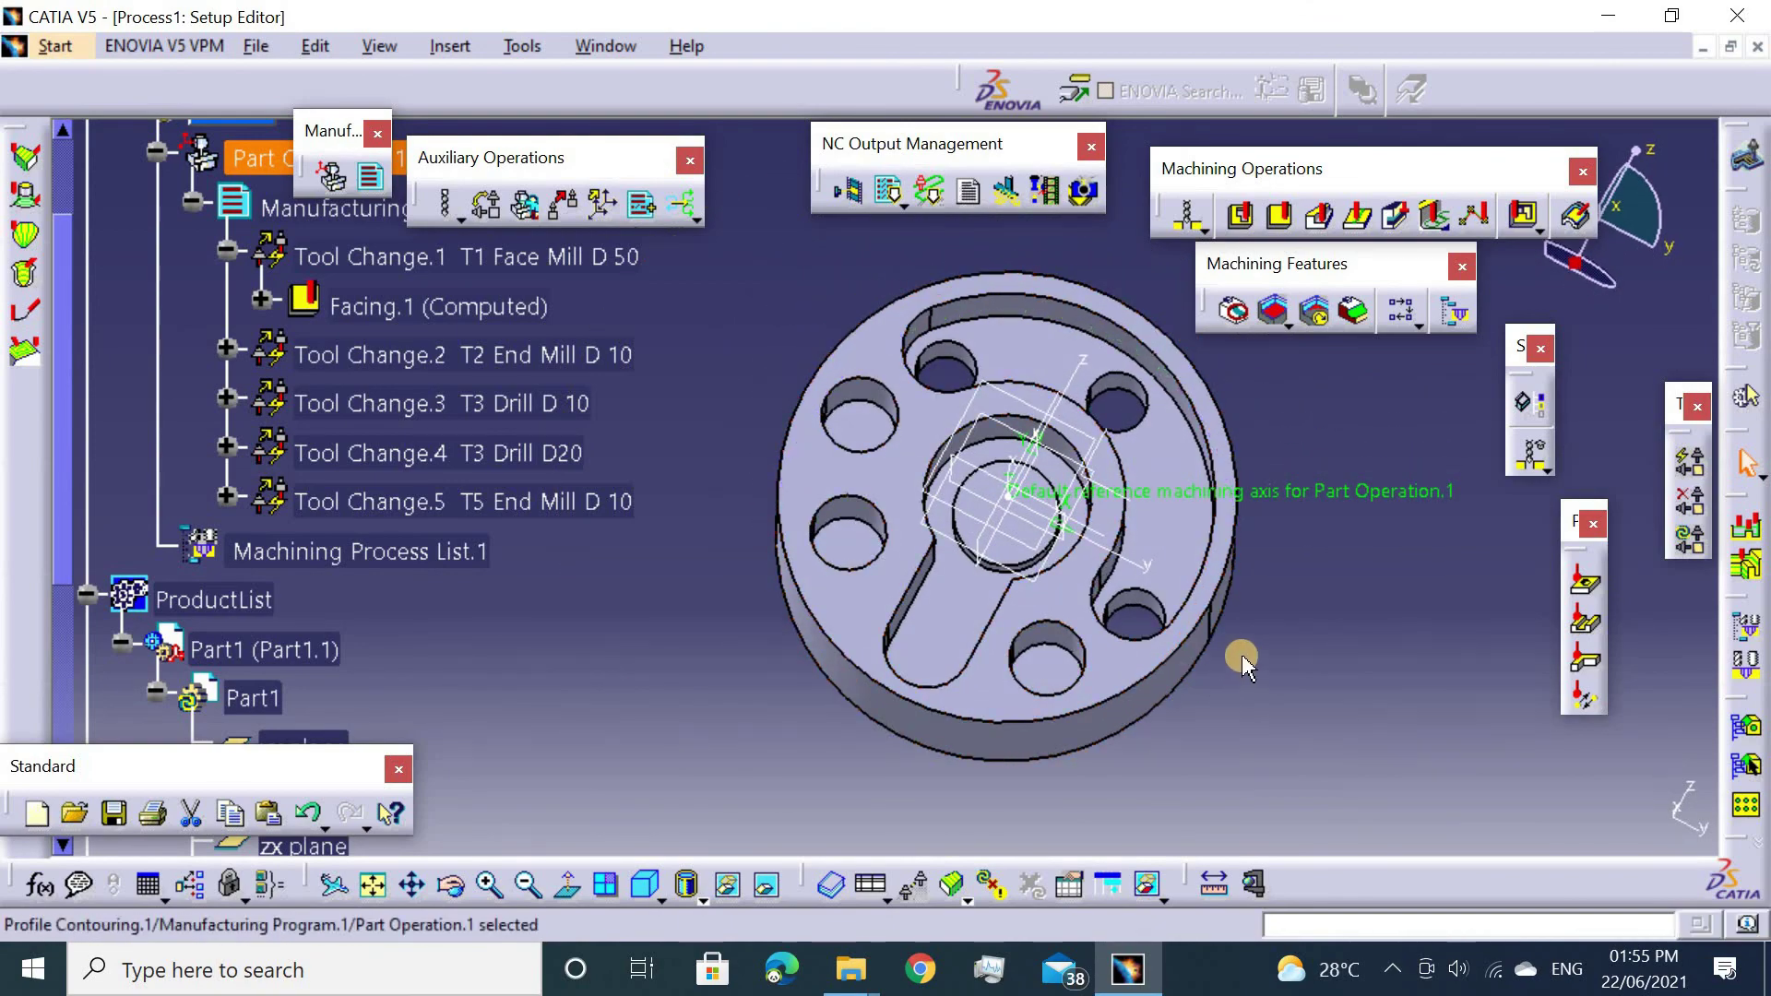